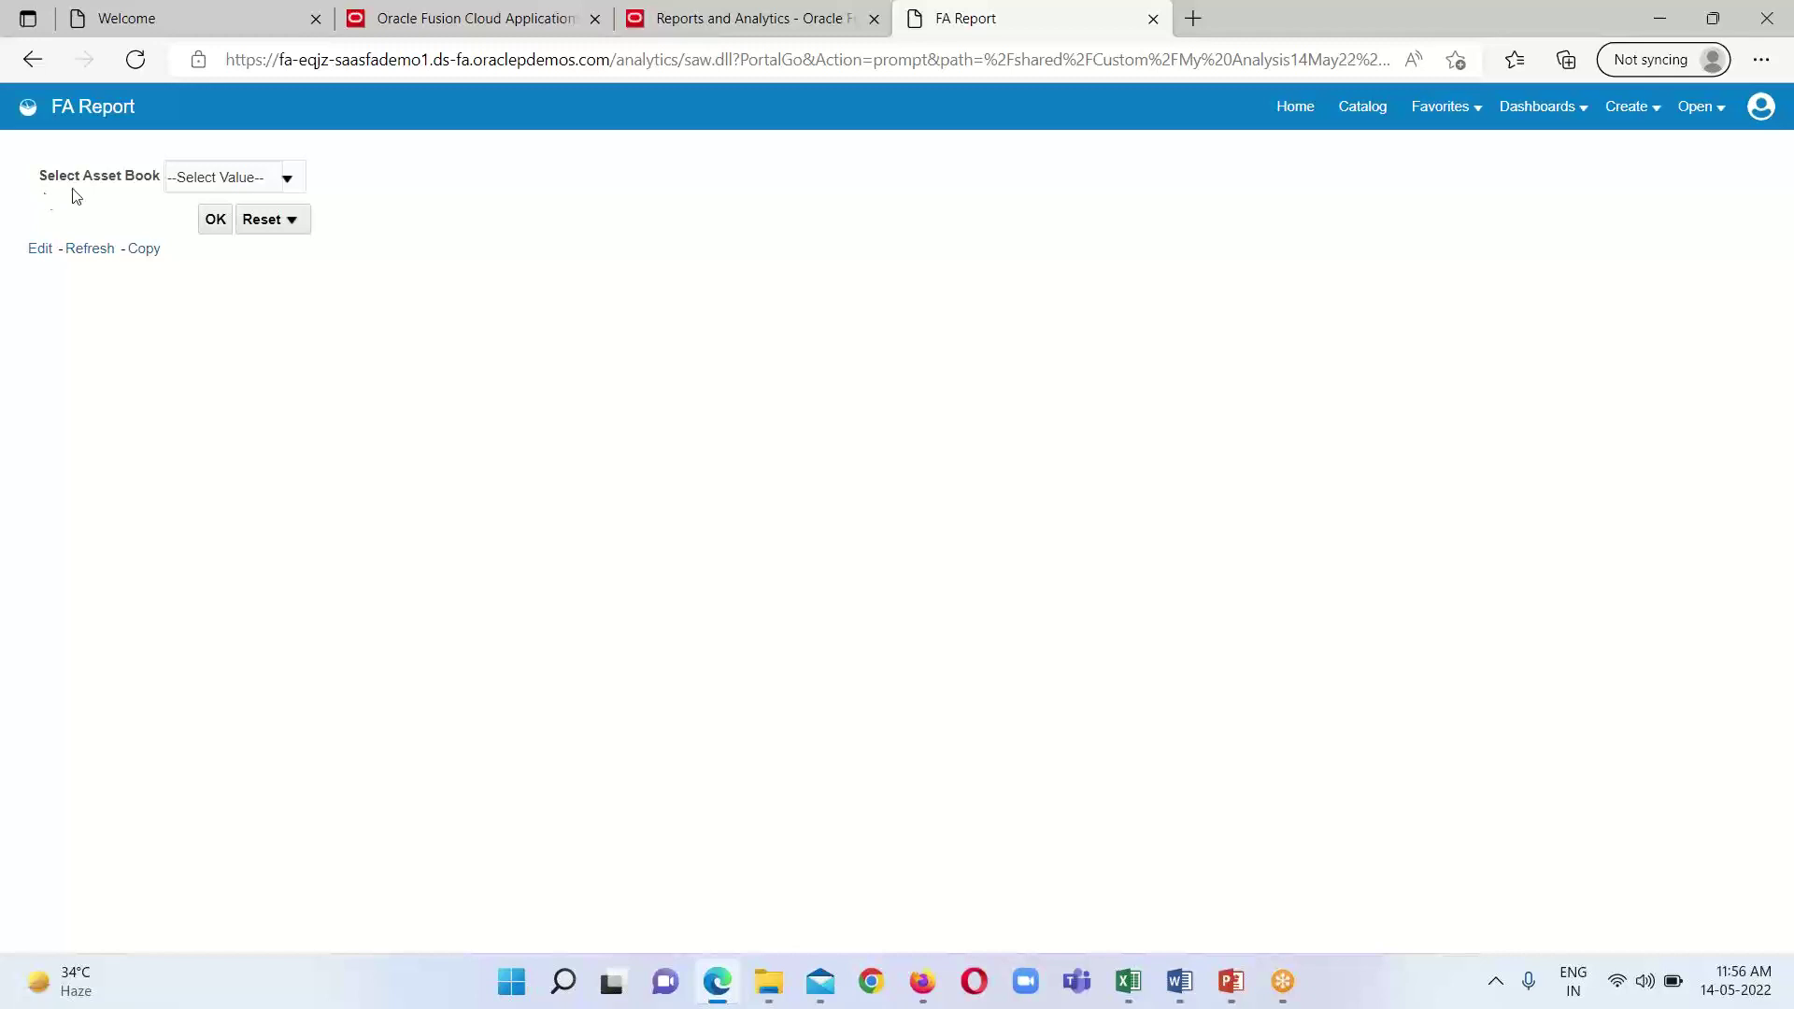
Run the FA Report with US CORP as the selected asset book.
click(289, 180)
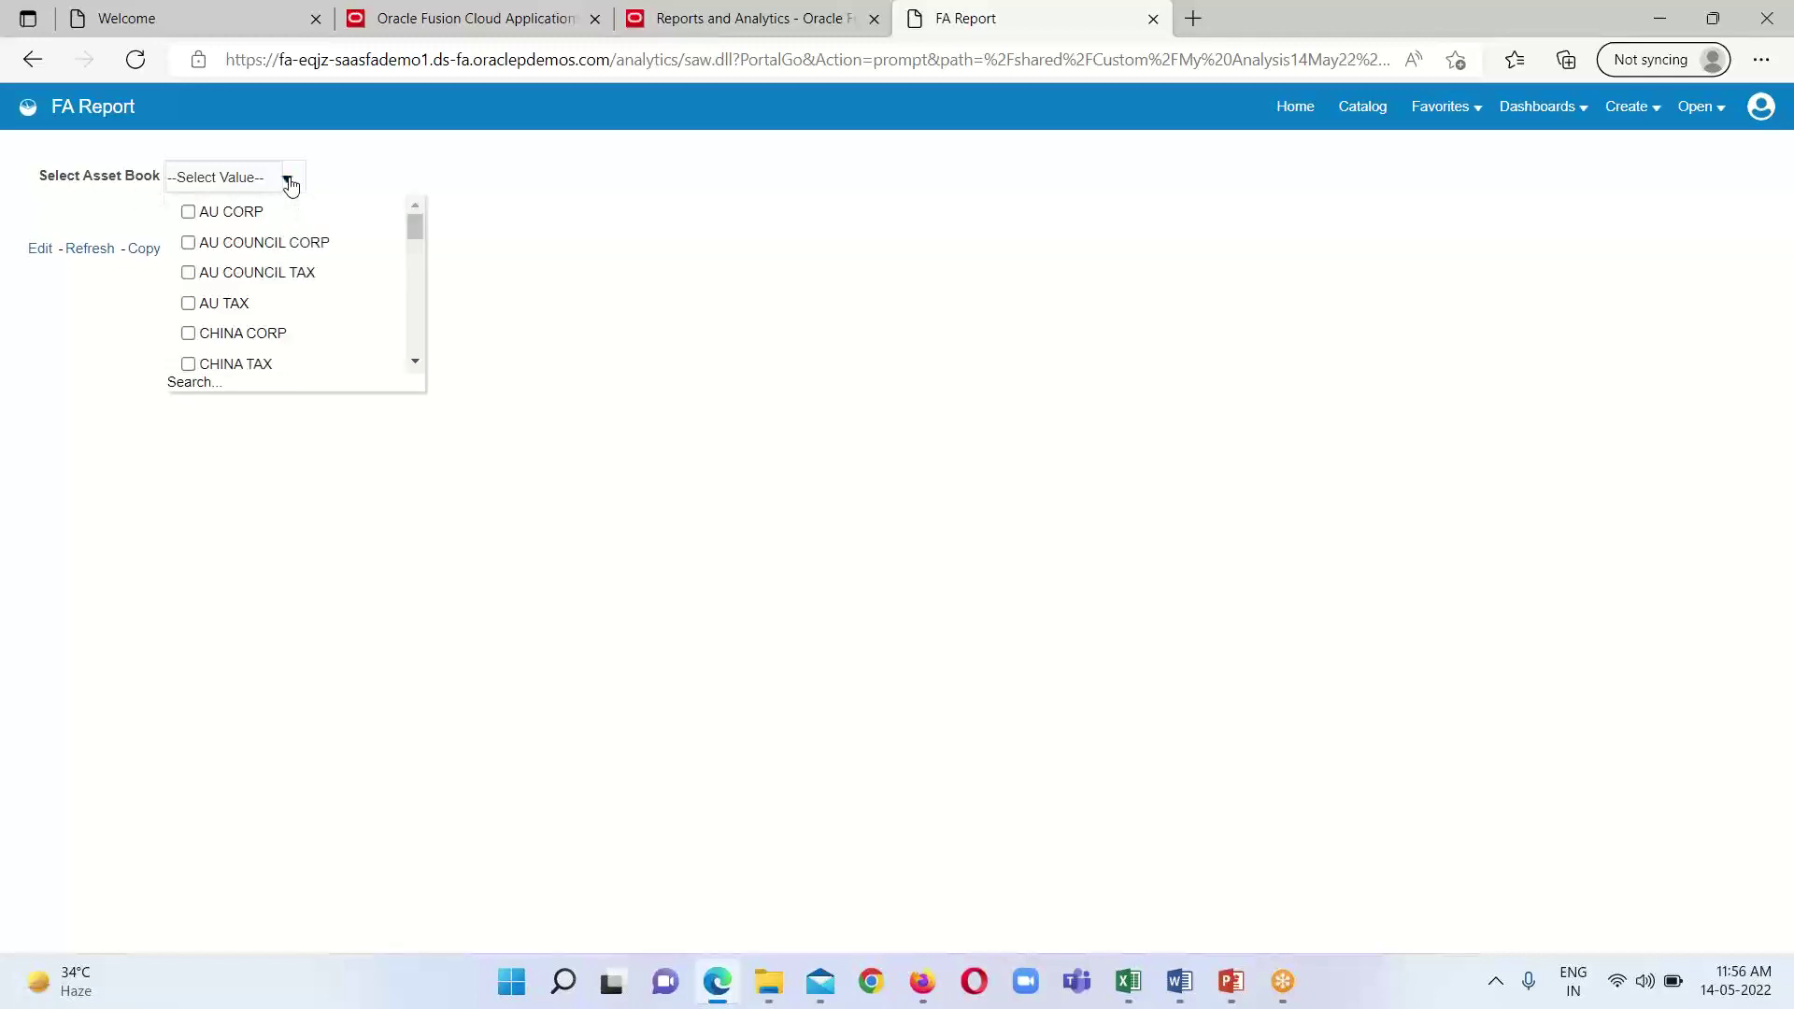
scroll(261, 221, down, 4)
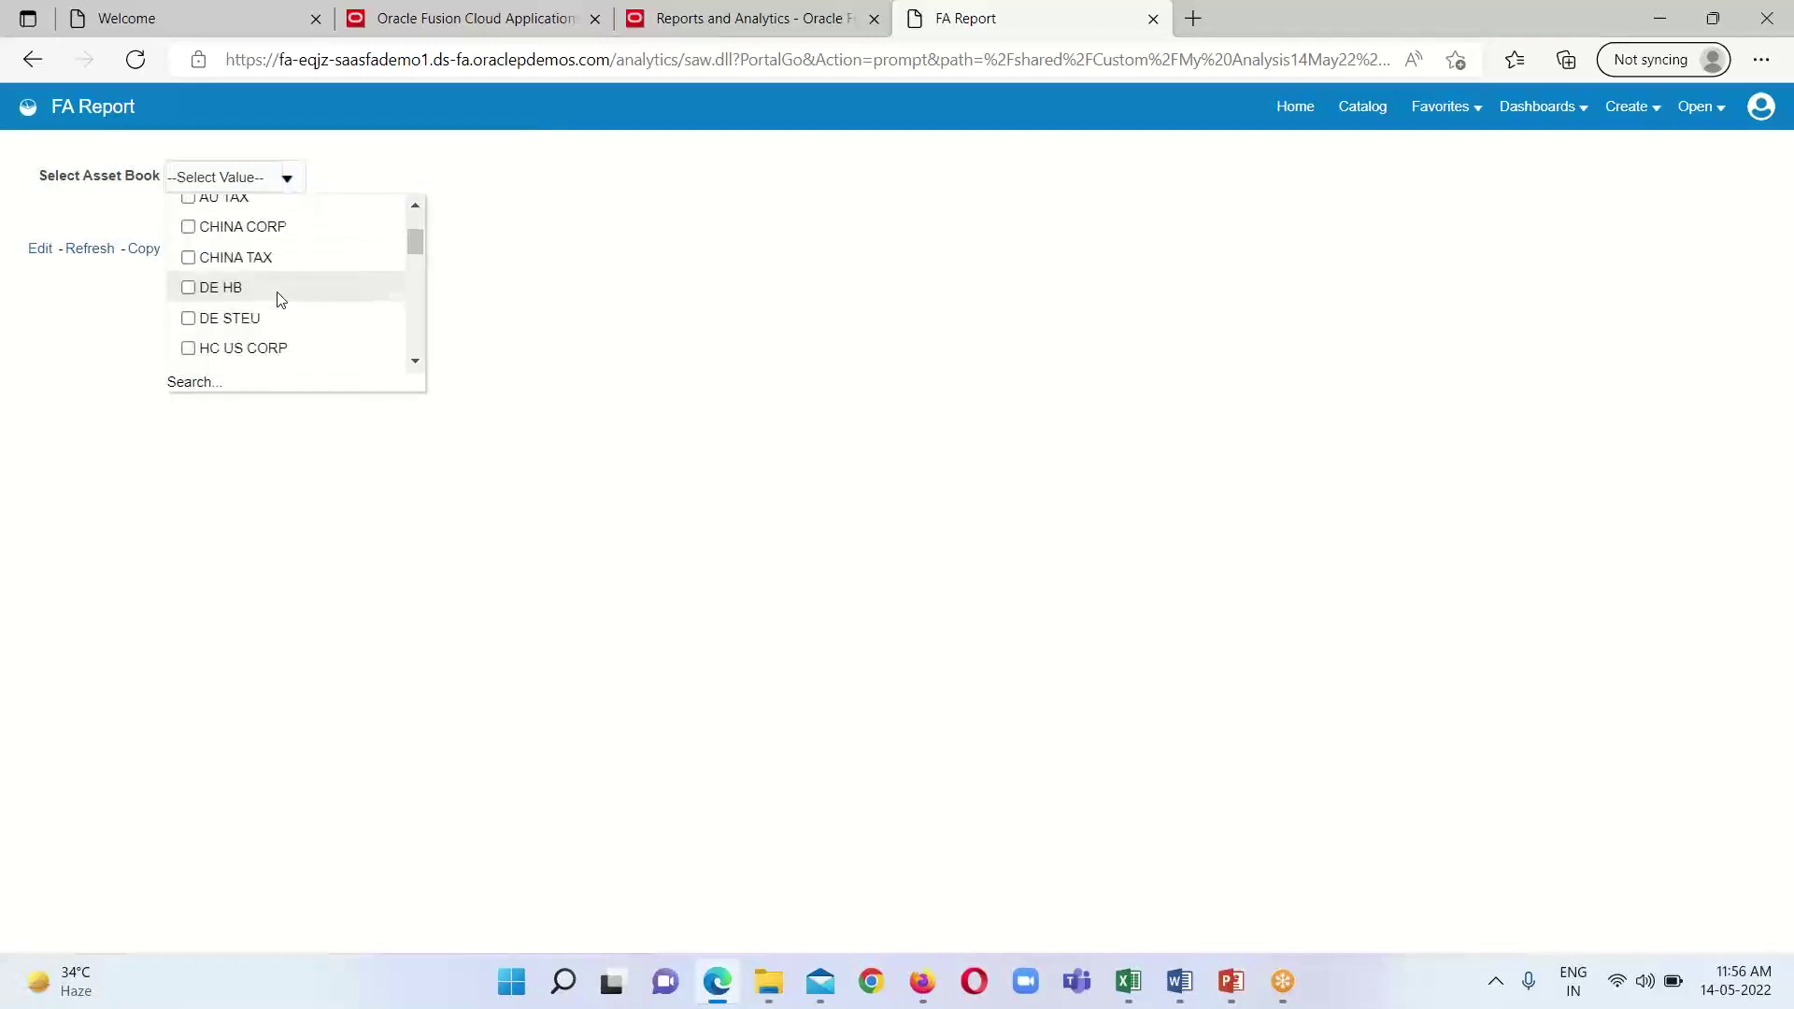
scroll(280, 299, down, 3)
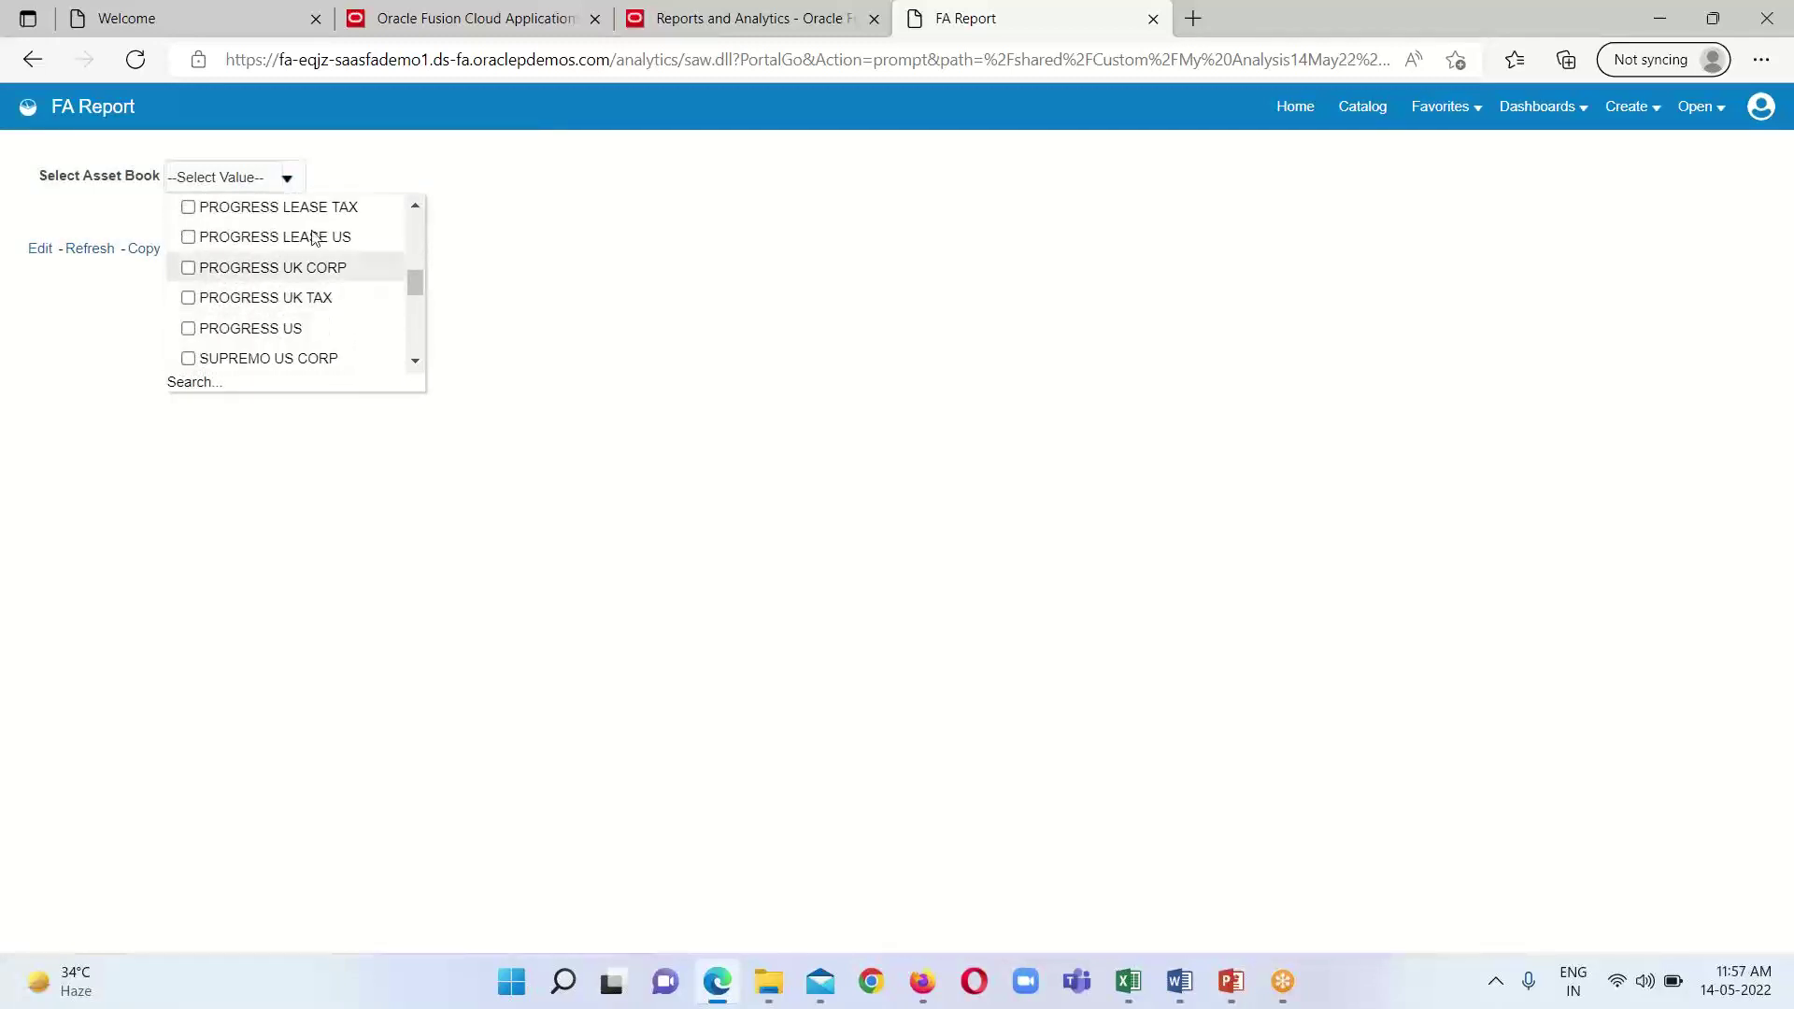
scroll(242, 271, down, 4)
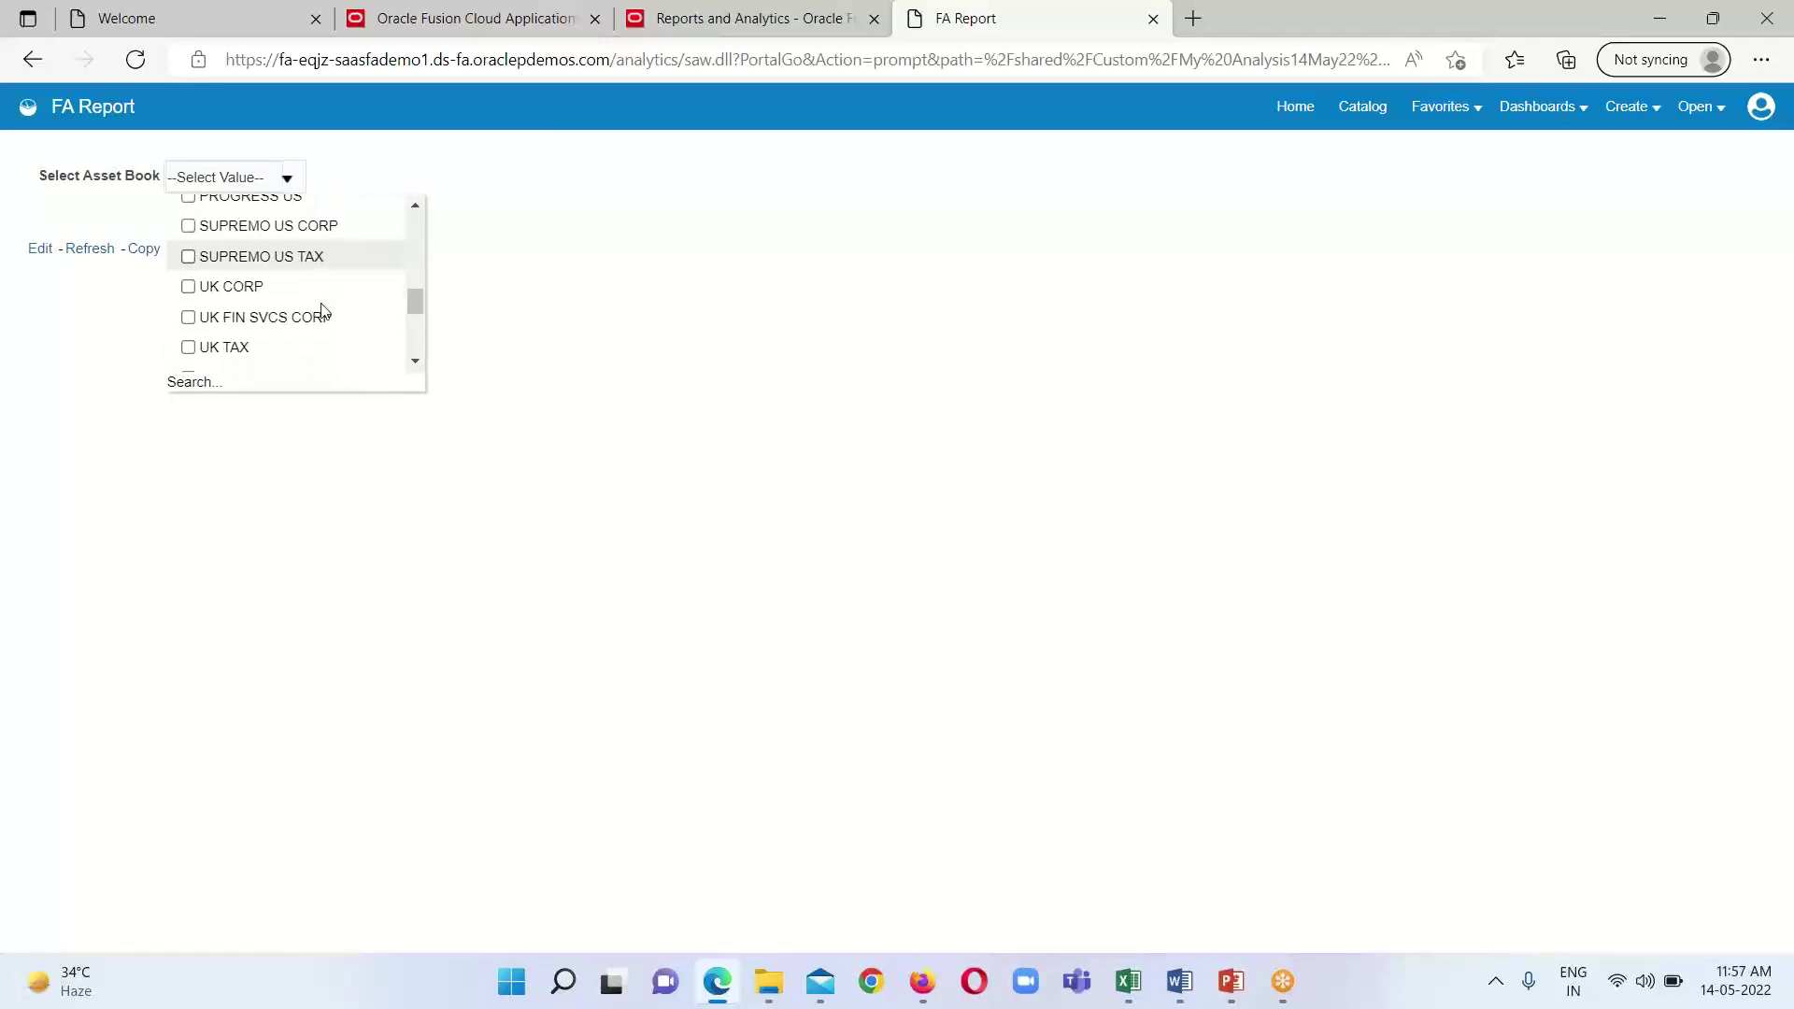
scroll(324, 310, down, 1)
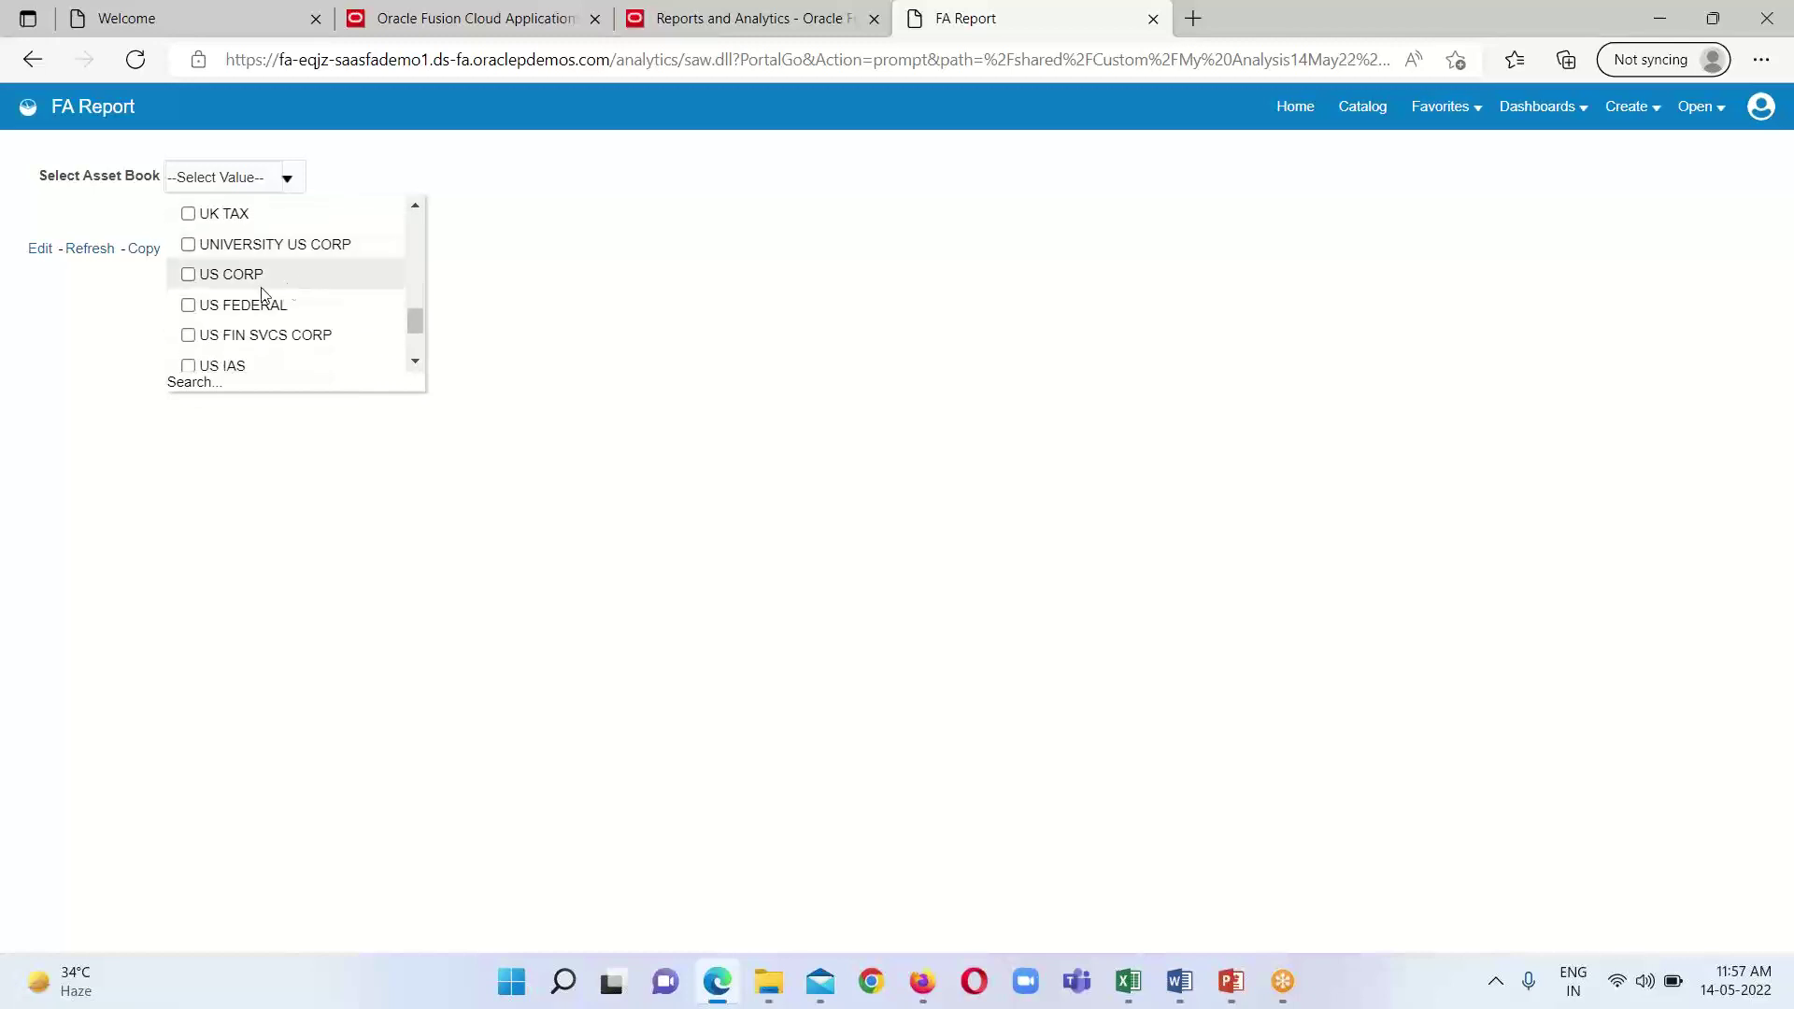
scroll(318, 301, down, 1)
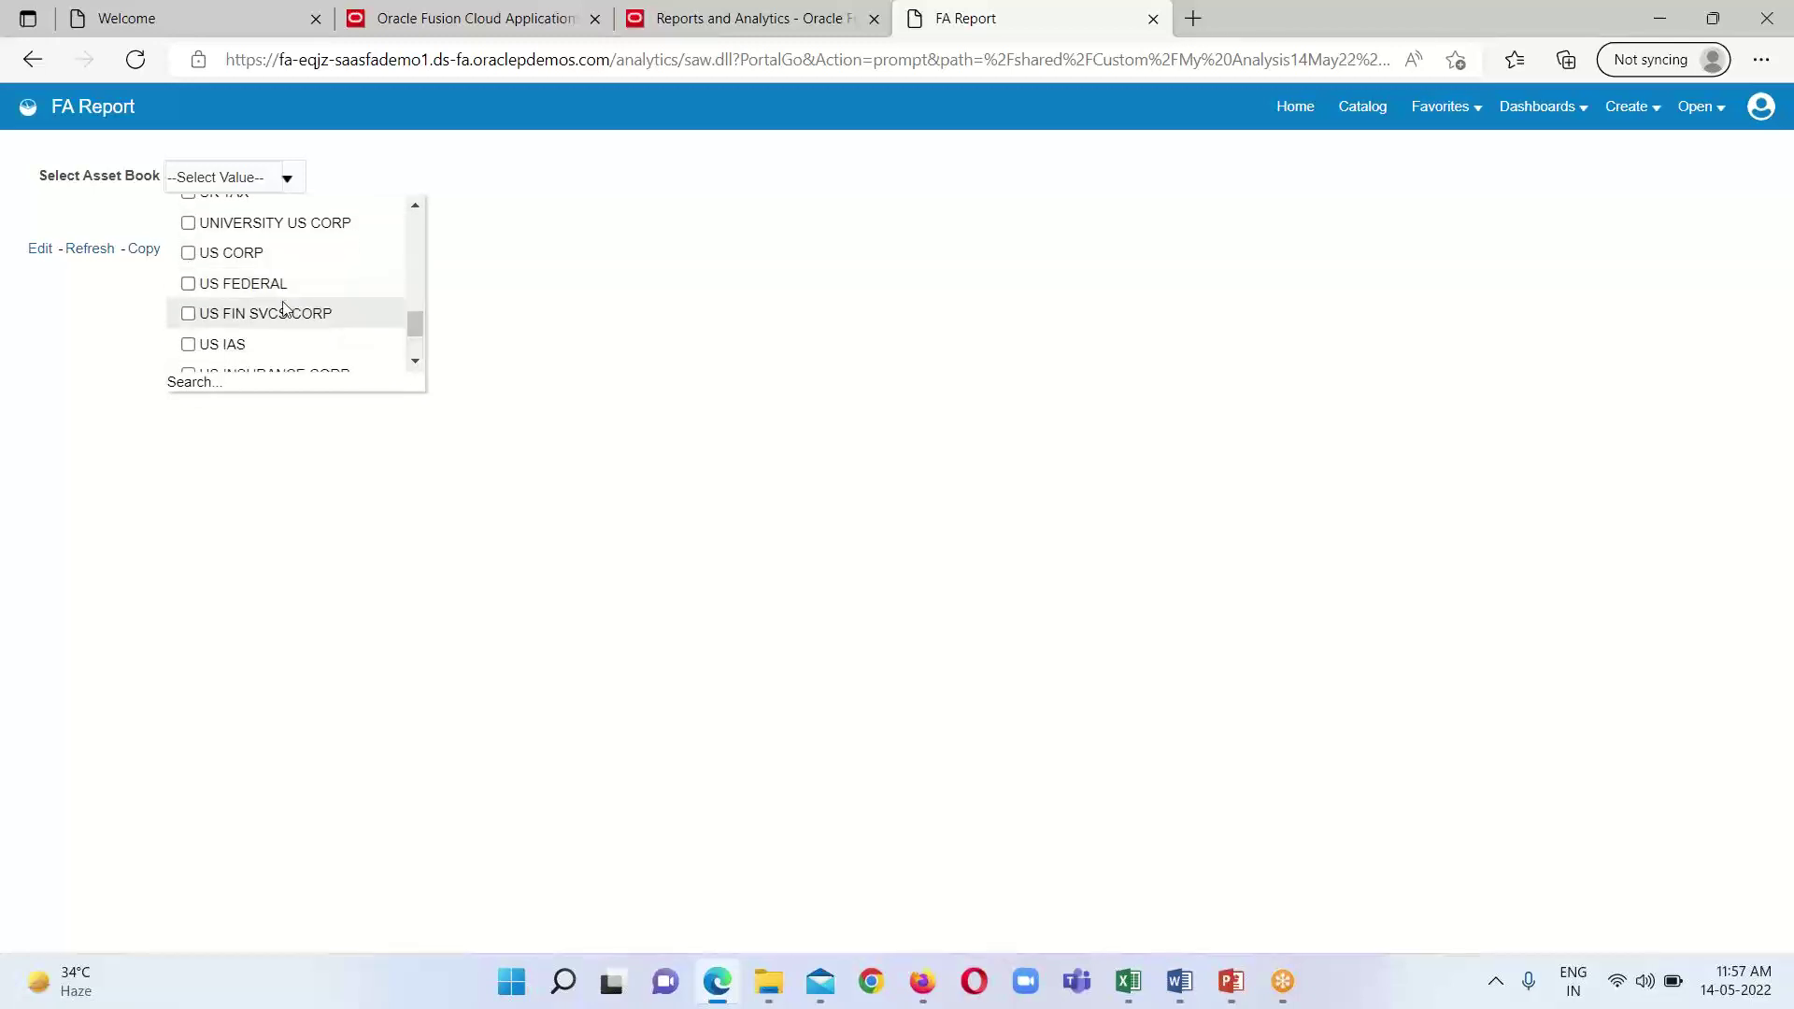
scroll(323, 301, down, 2)
scroll(331, 301, up, 2)
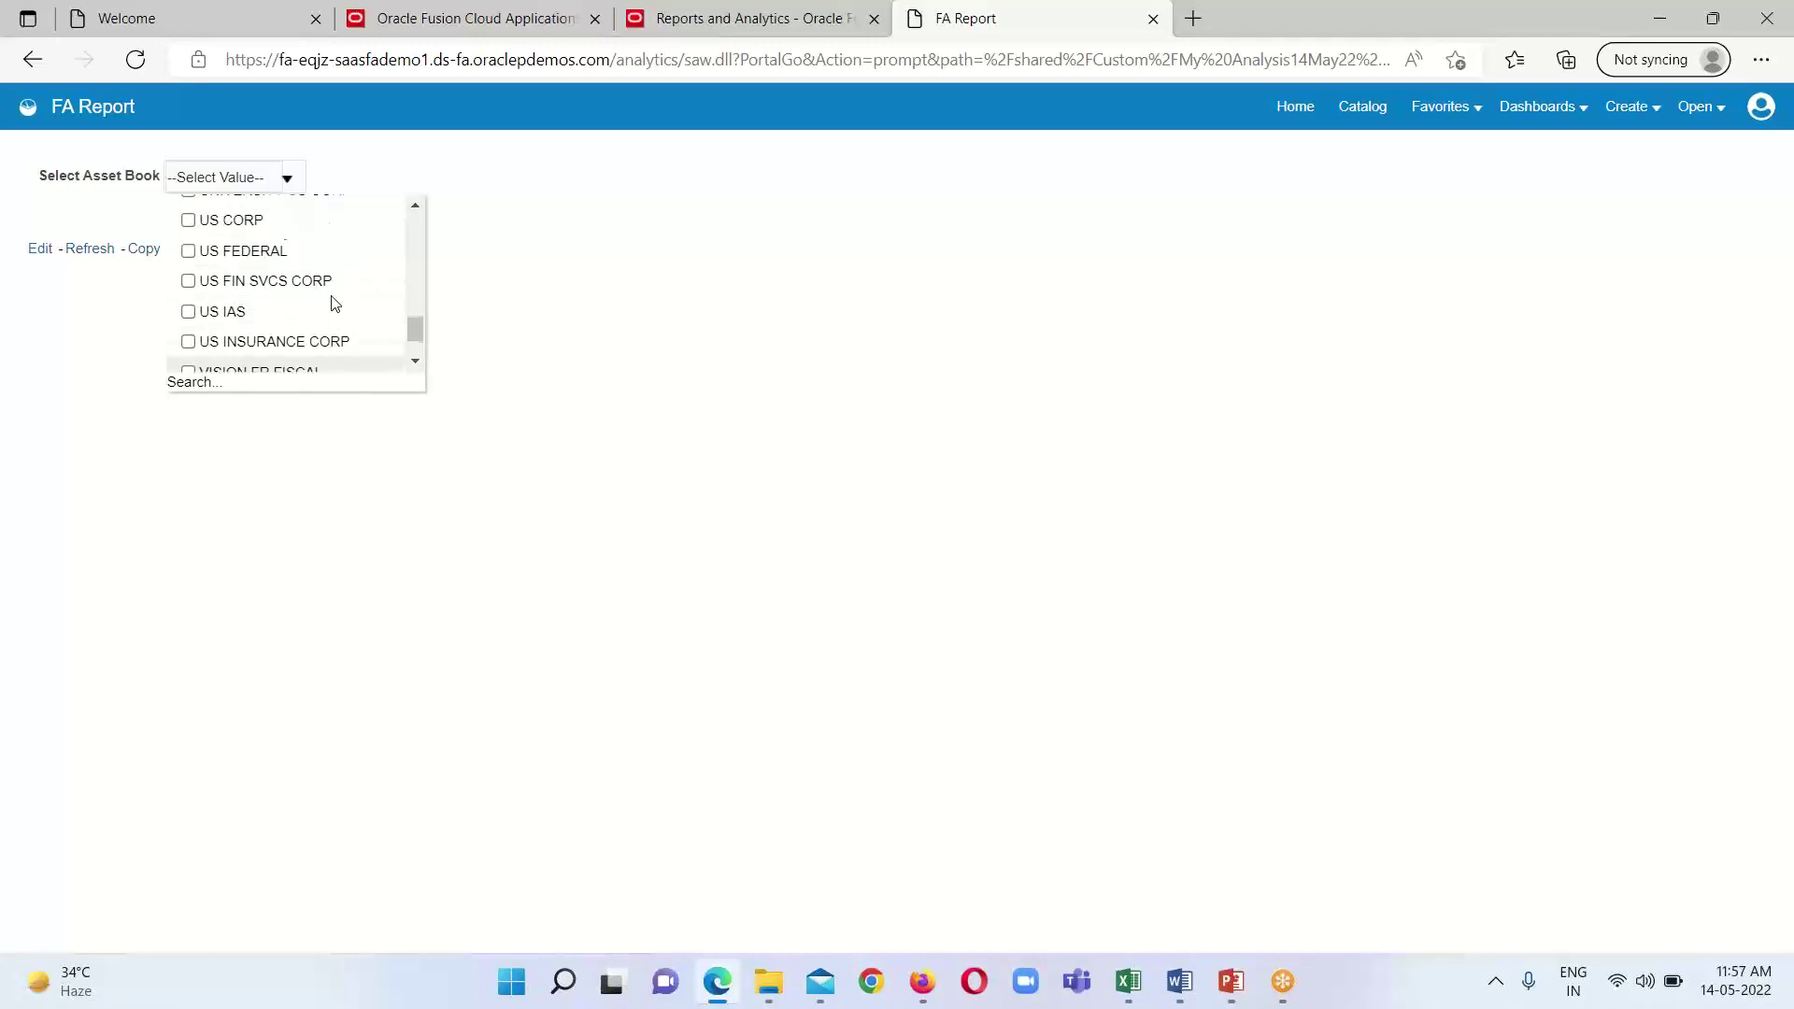
click(188, 225)
double_click(101, 209)
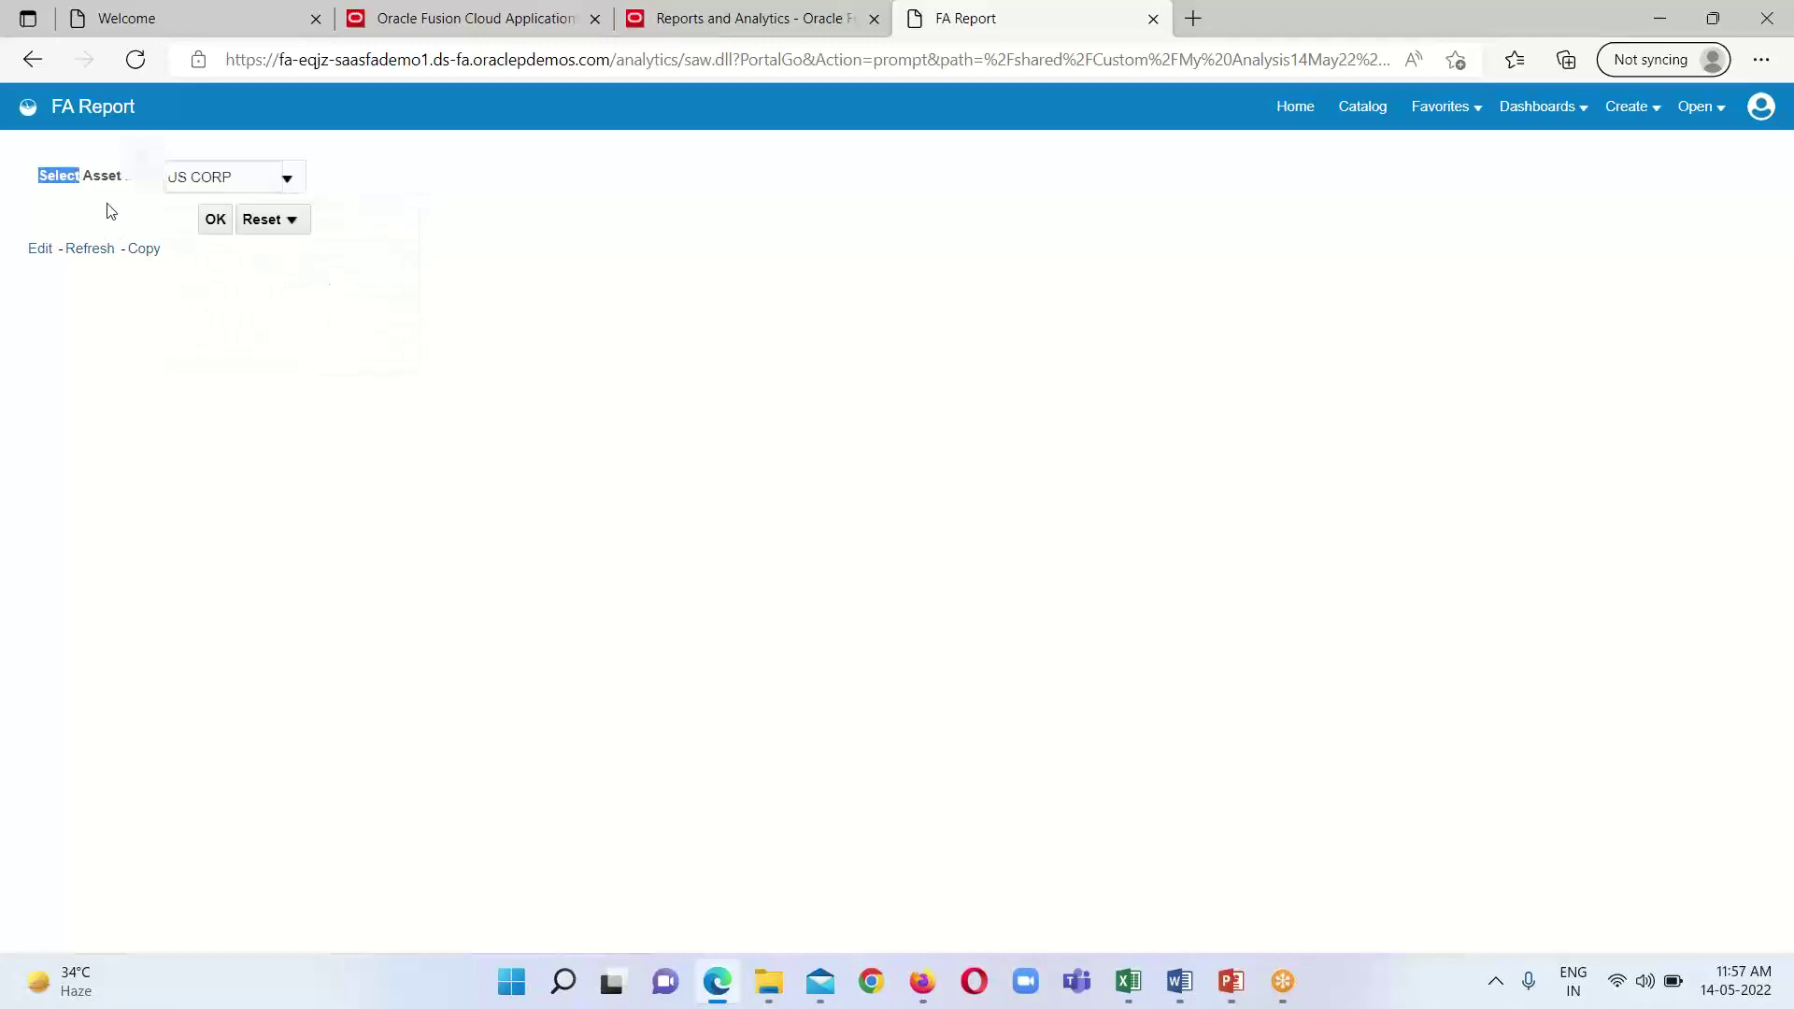
click(182, 285)
click(216, 221)
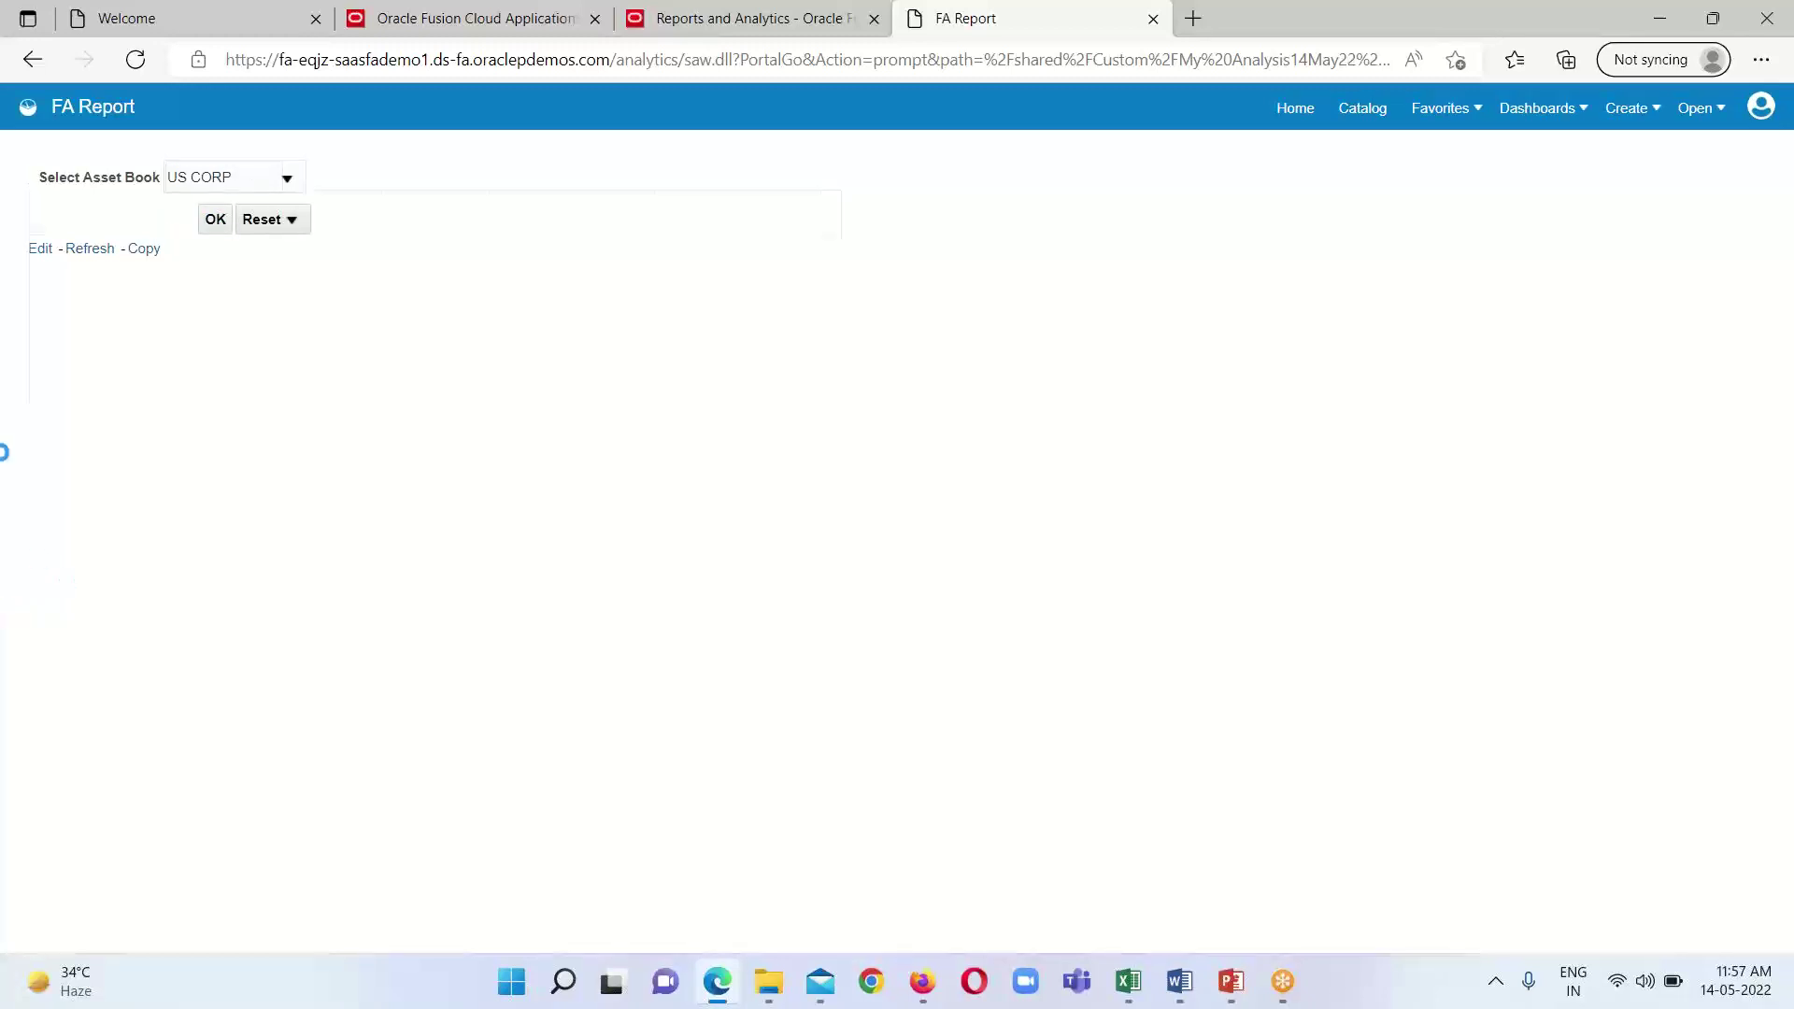
Examine the FA Report's asset rows, including ledger, fiscal year, asset number and accounted amounts.
key(ctrl+a)
click(1219, 502)
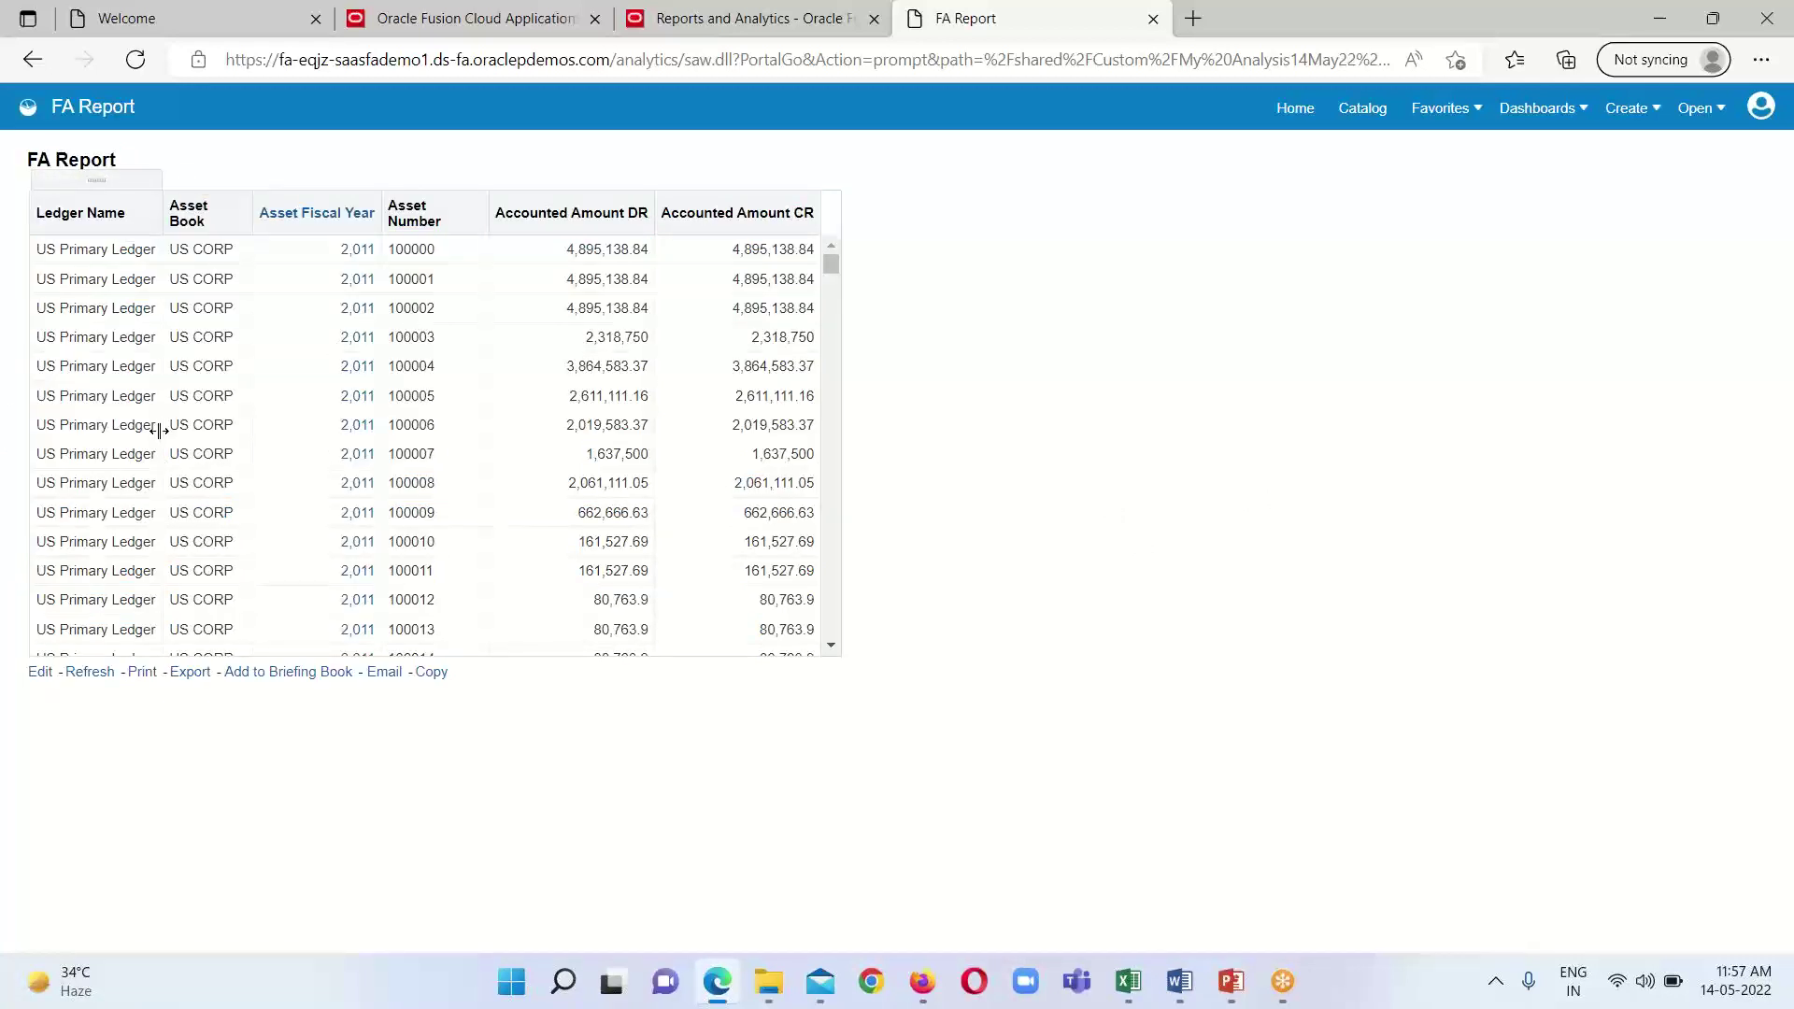
scroll(374, 449, down, 3)
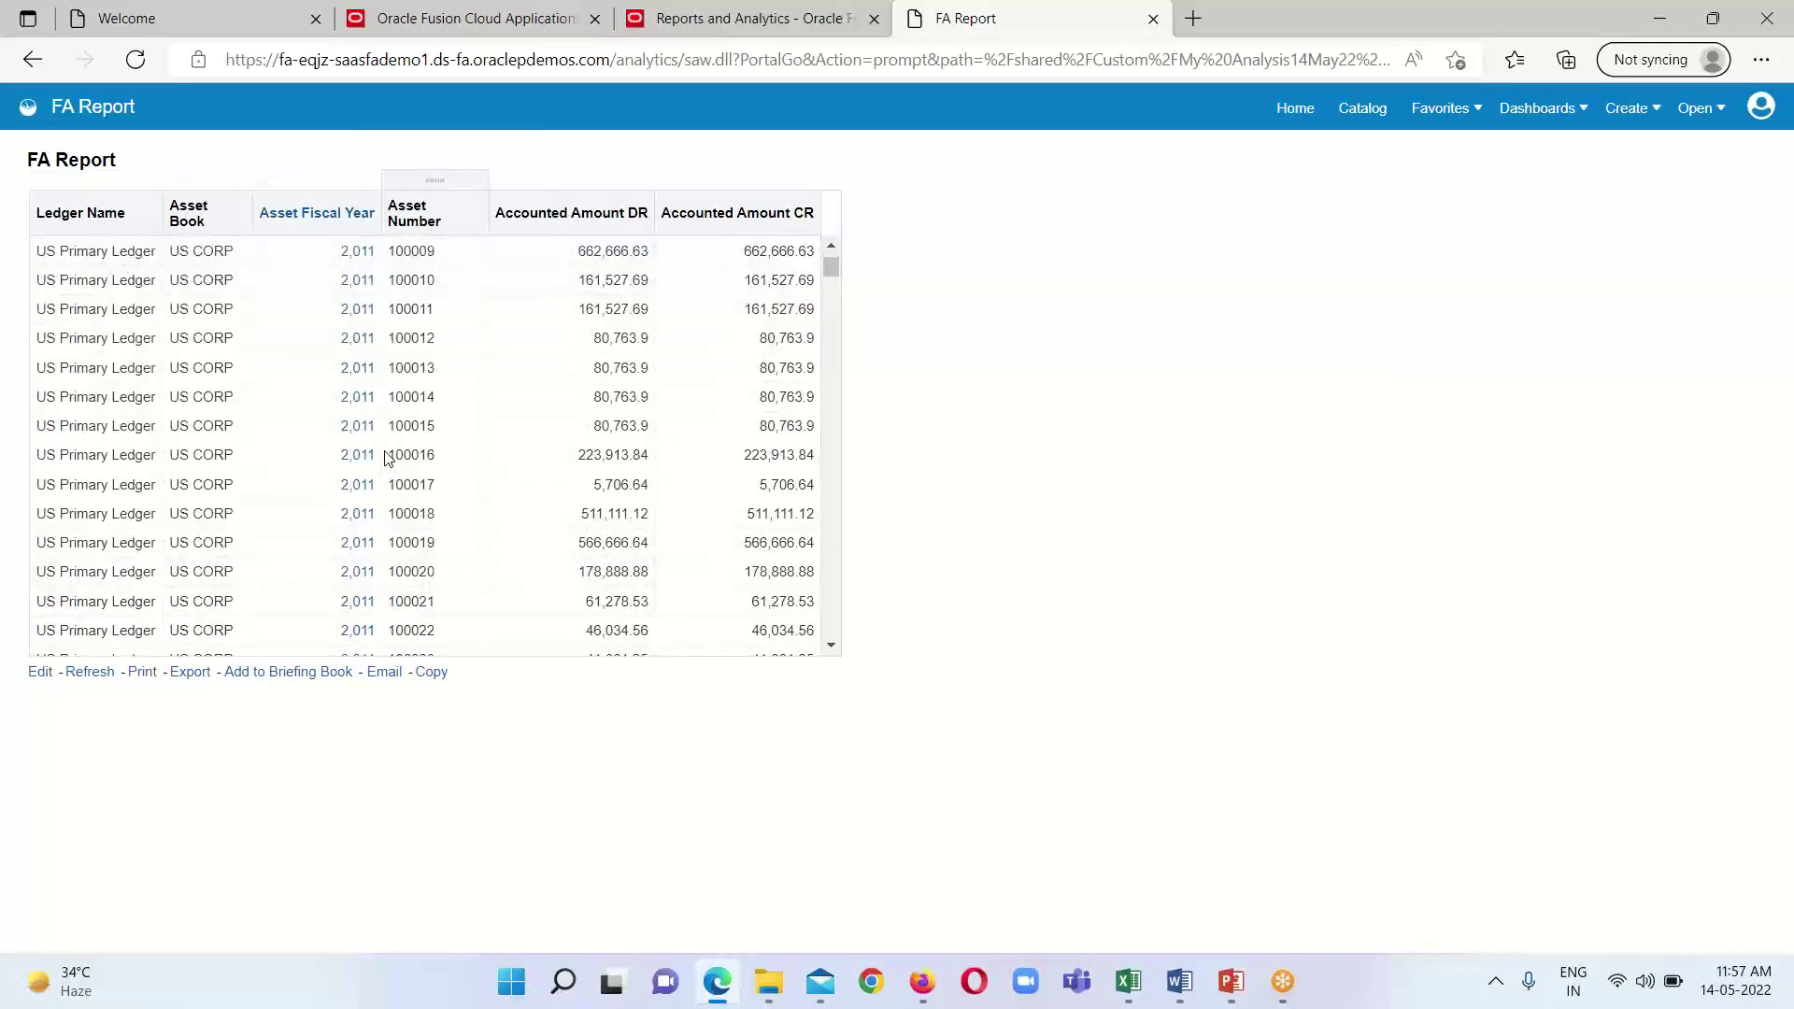
scroll(641, 430, down, 3)
scroll(643, 439, down, 6)
scroll(642, 439, up, 5)
scroll(645, 441, up, 7)
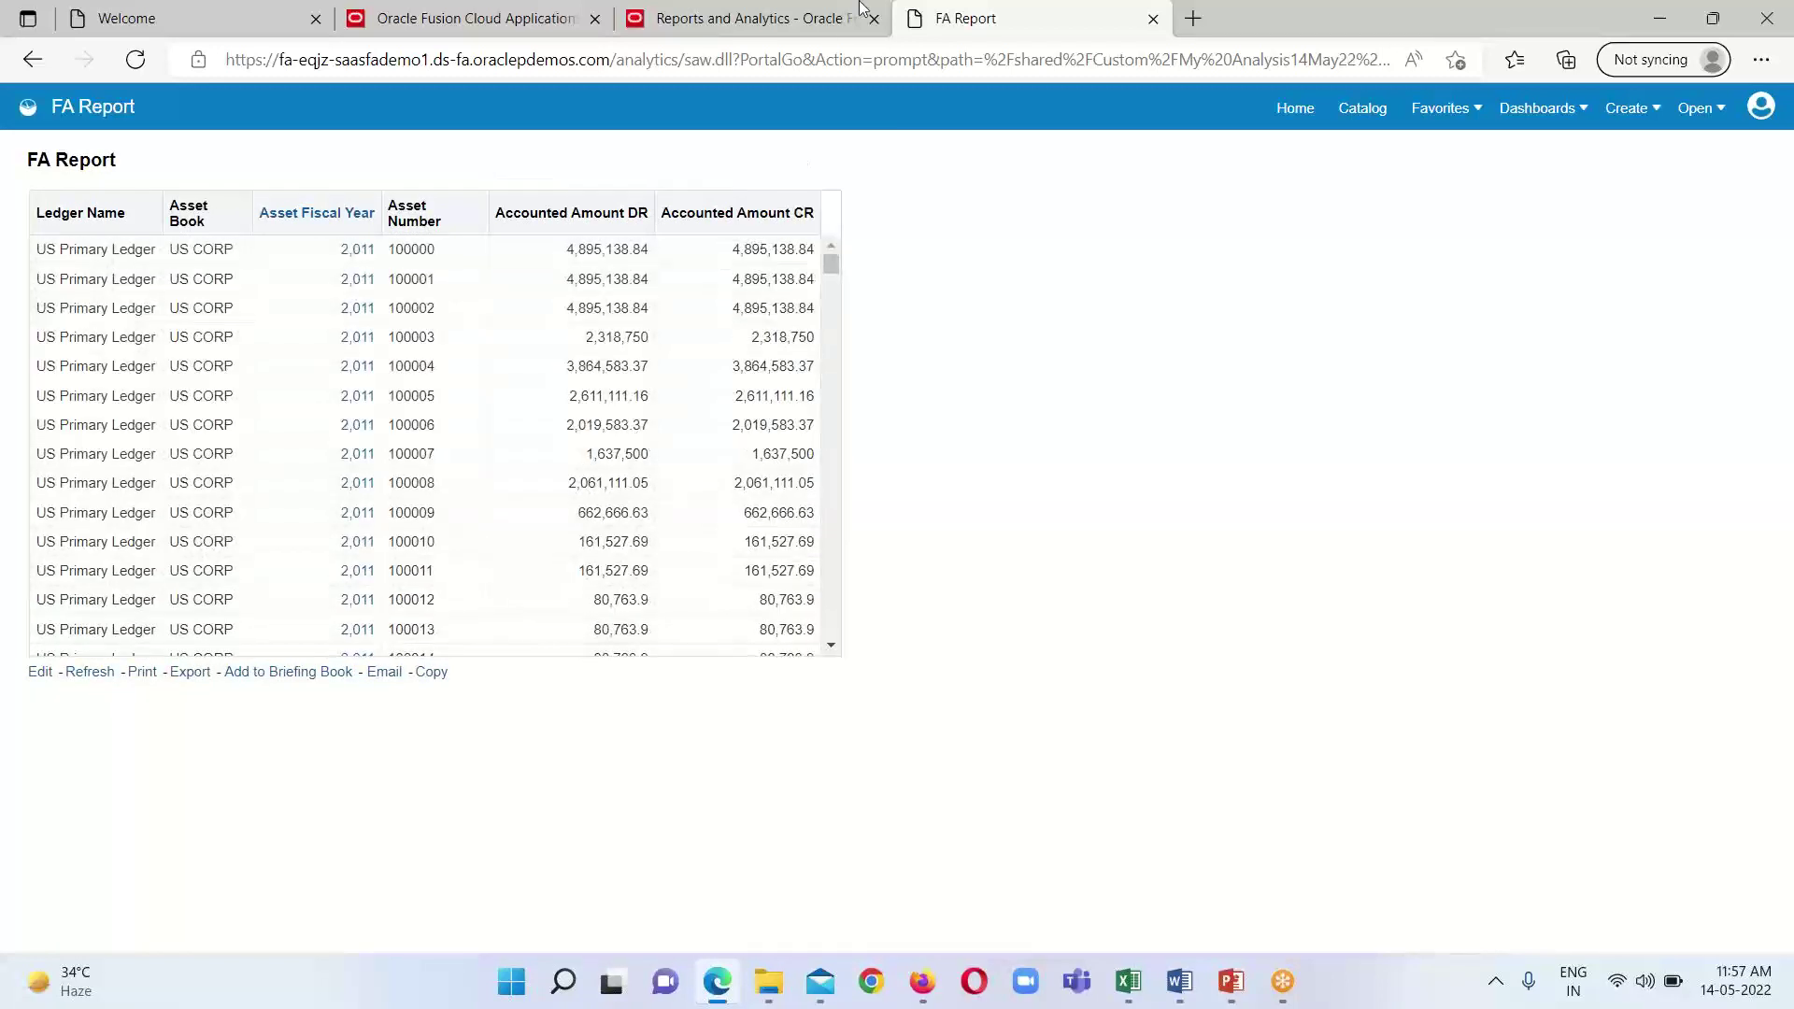
Return to Reports and Analytics, dismiss the page-expired notice and open the business intelligence catalog.
click(846, 34)
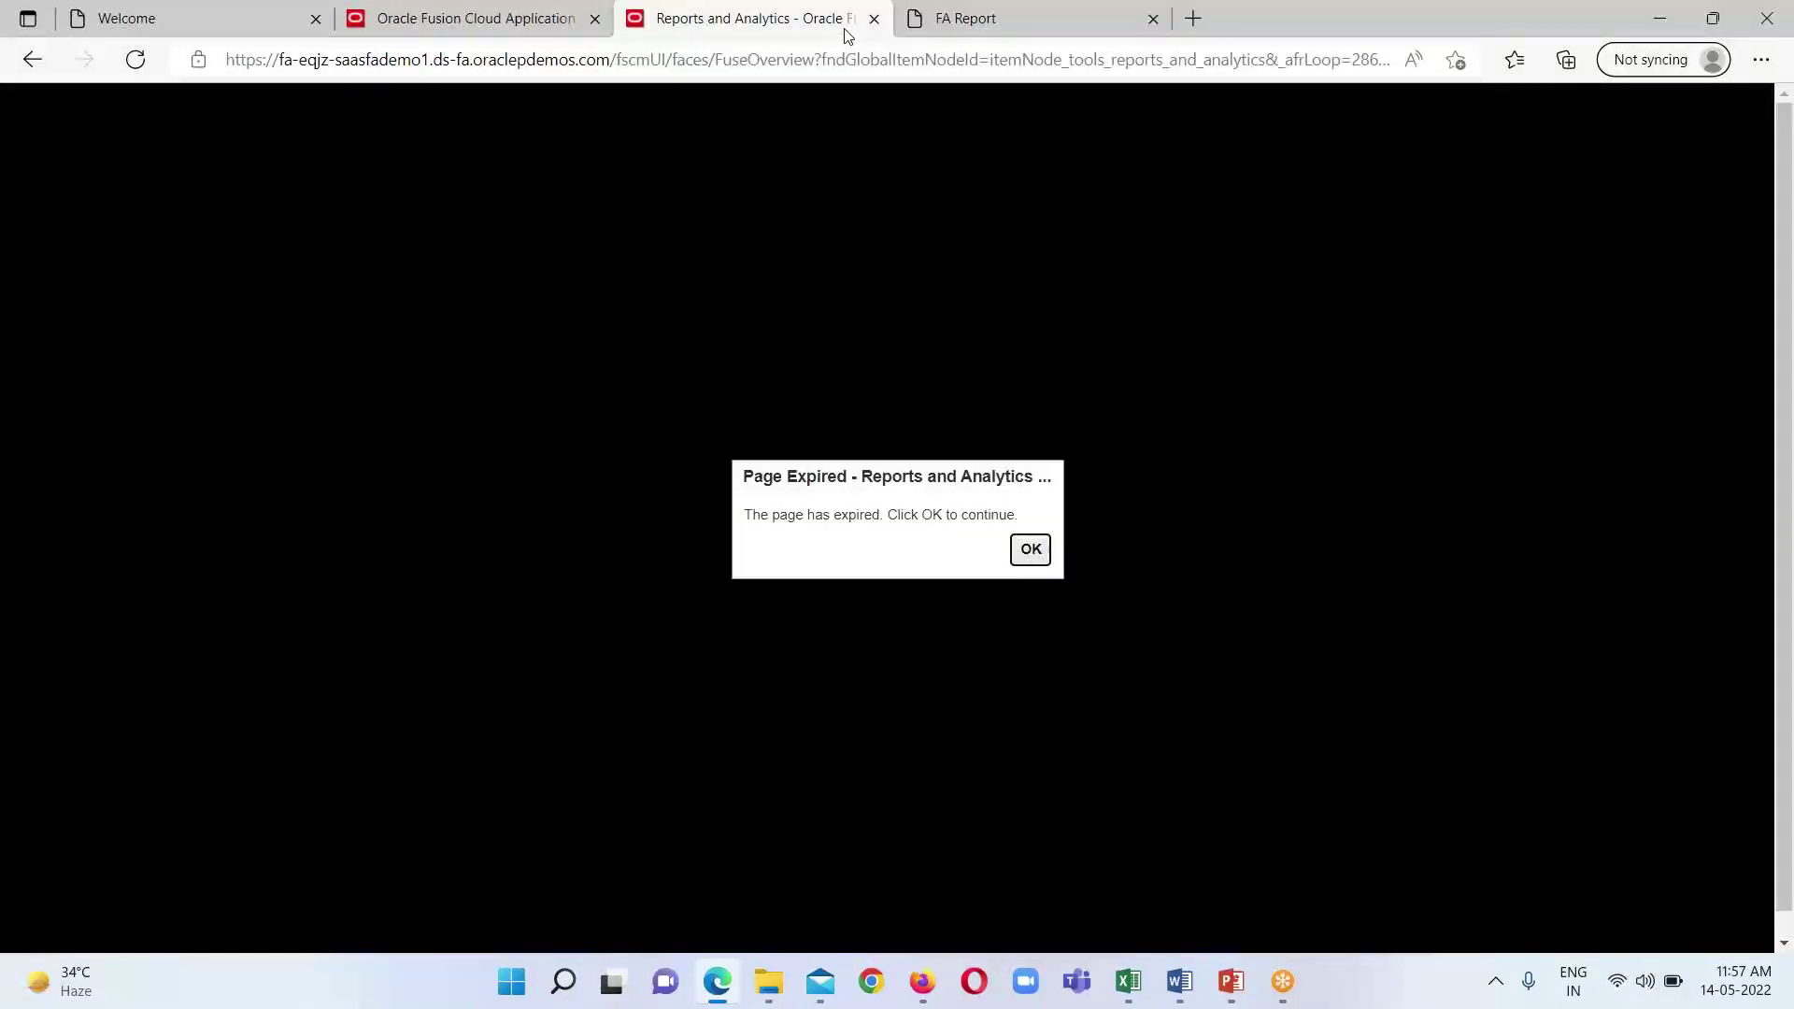
click(1022, 562)
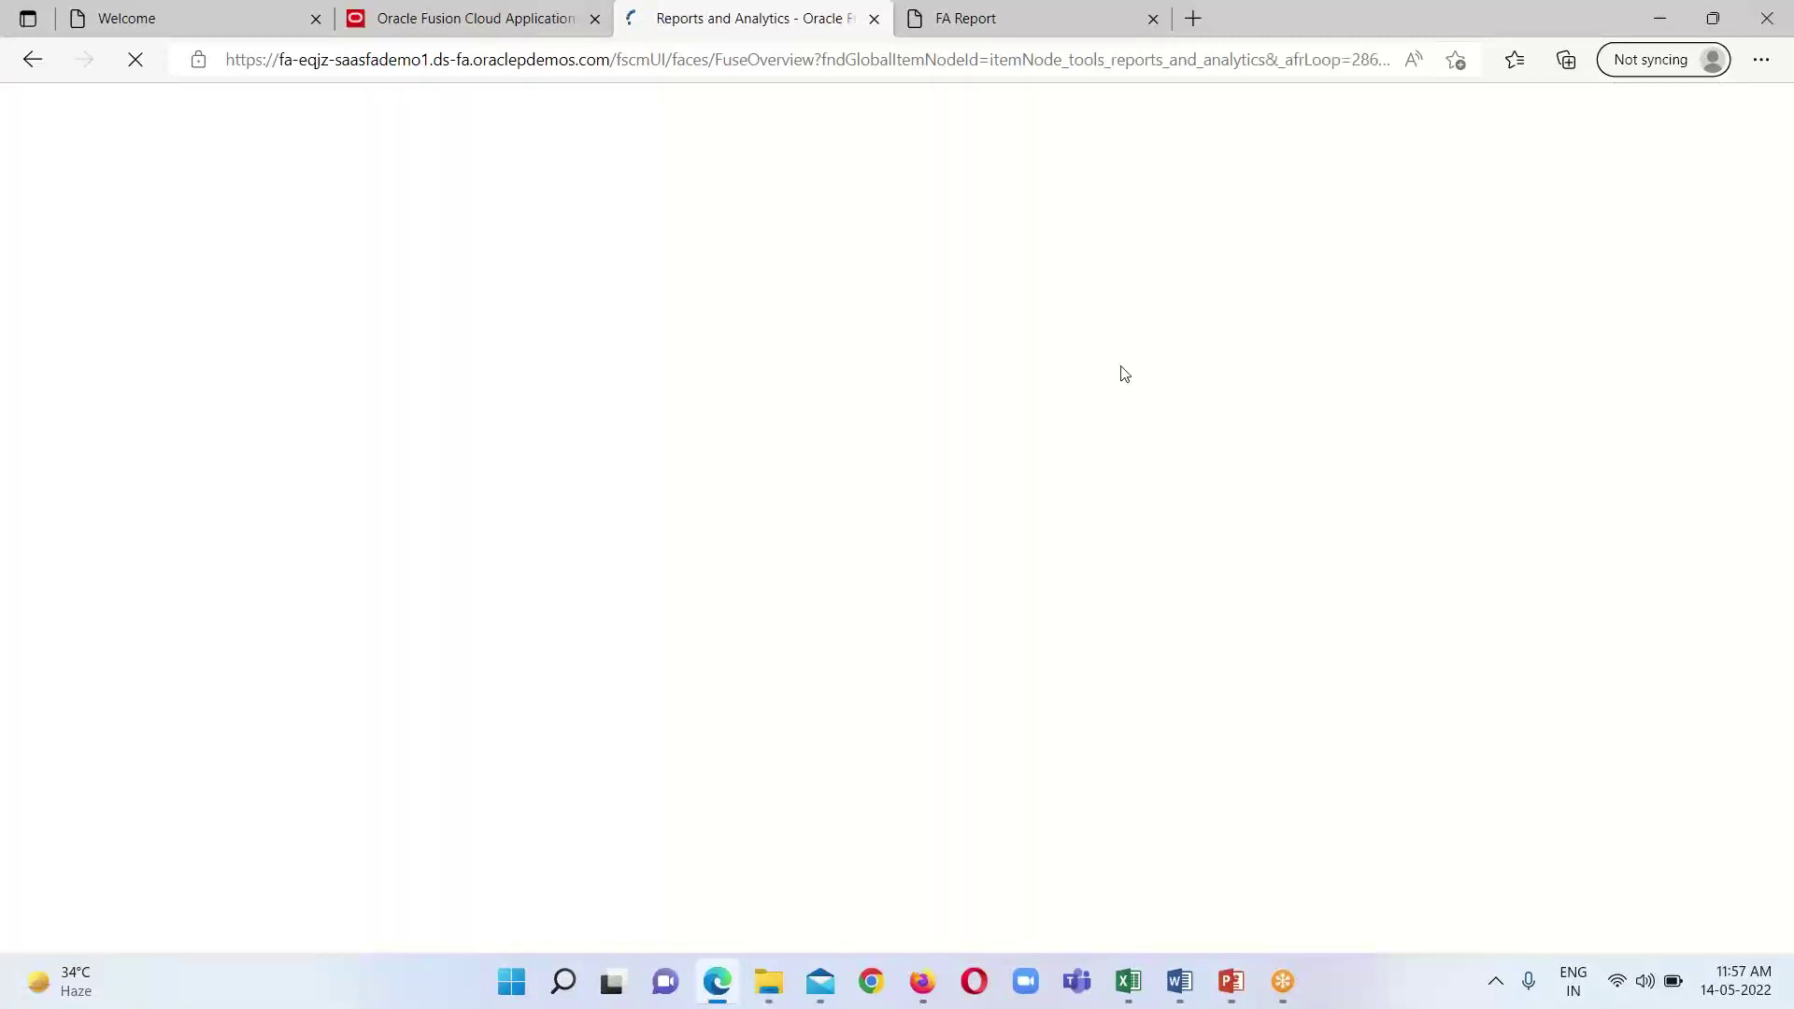
click(1668, 112)
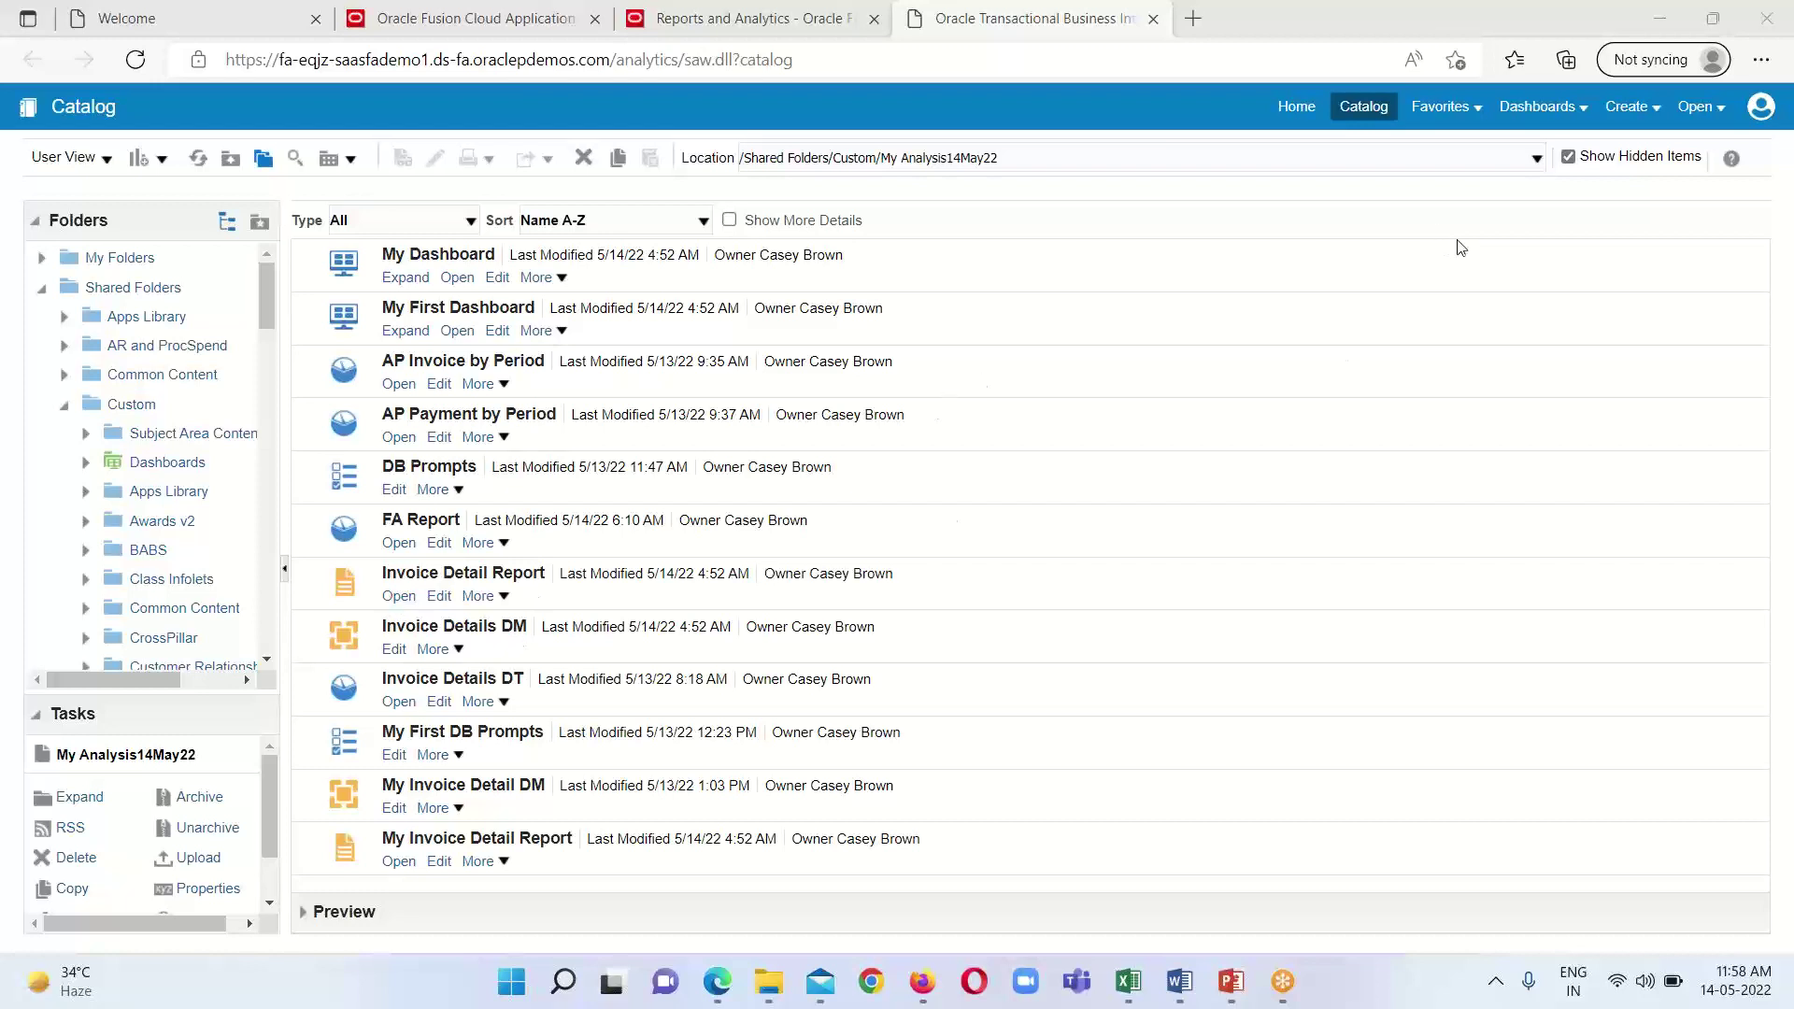
Create a new analysis based on the Fixed Assets - Asset Transactions Real Time subject area.
click(1662, 116)
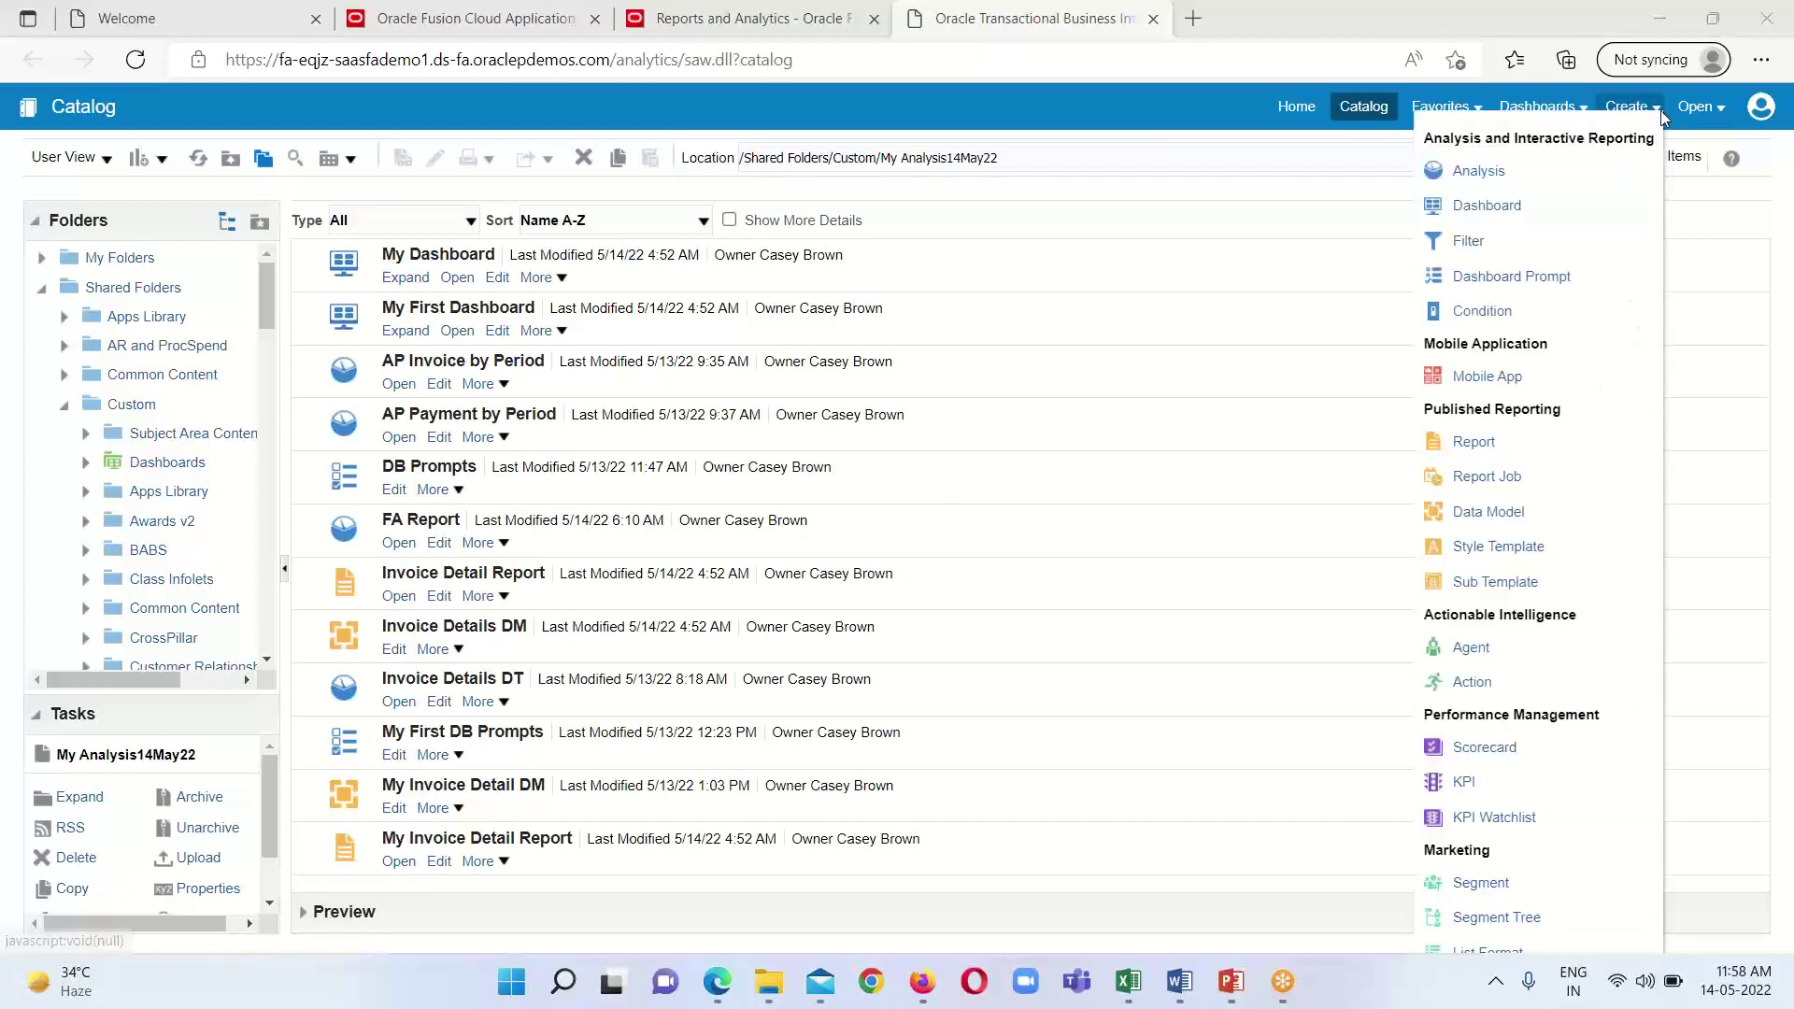
click(1478, 172)
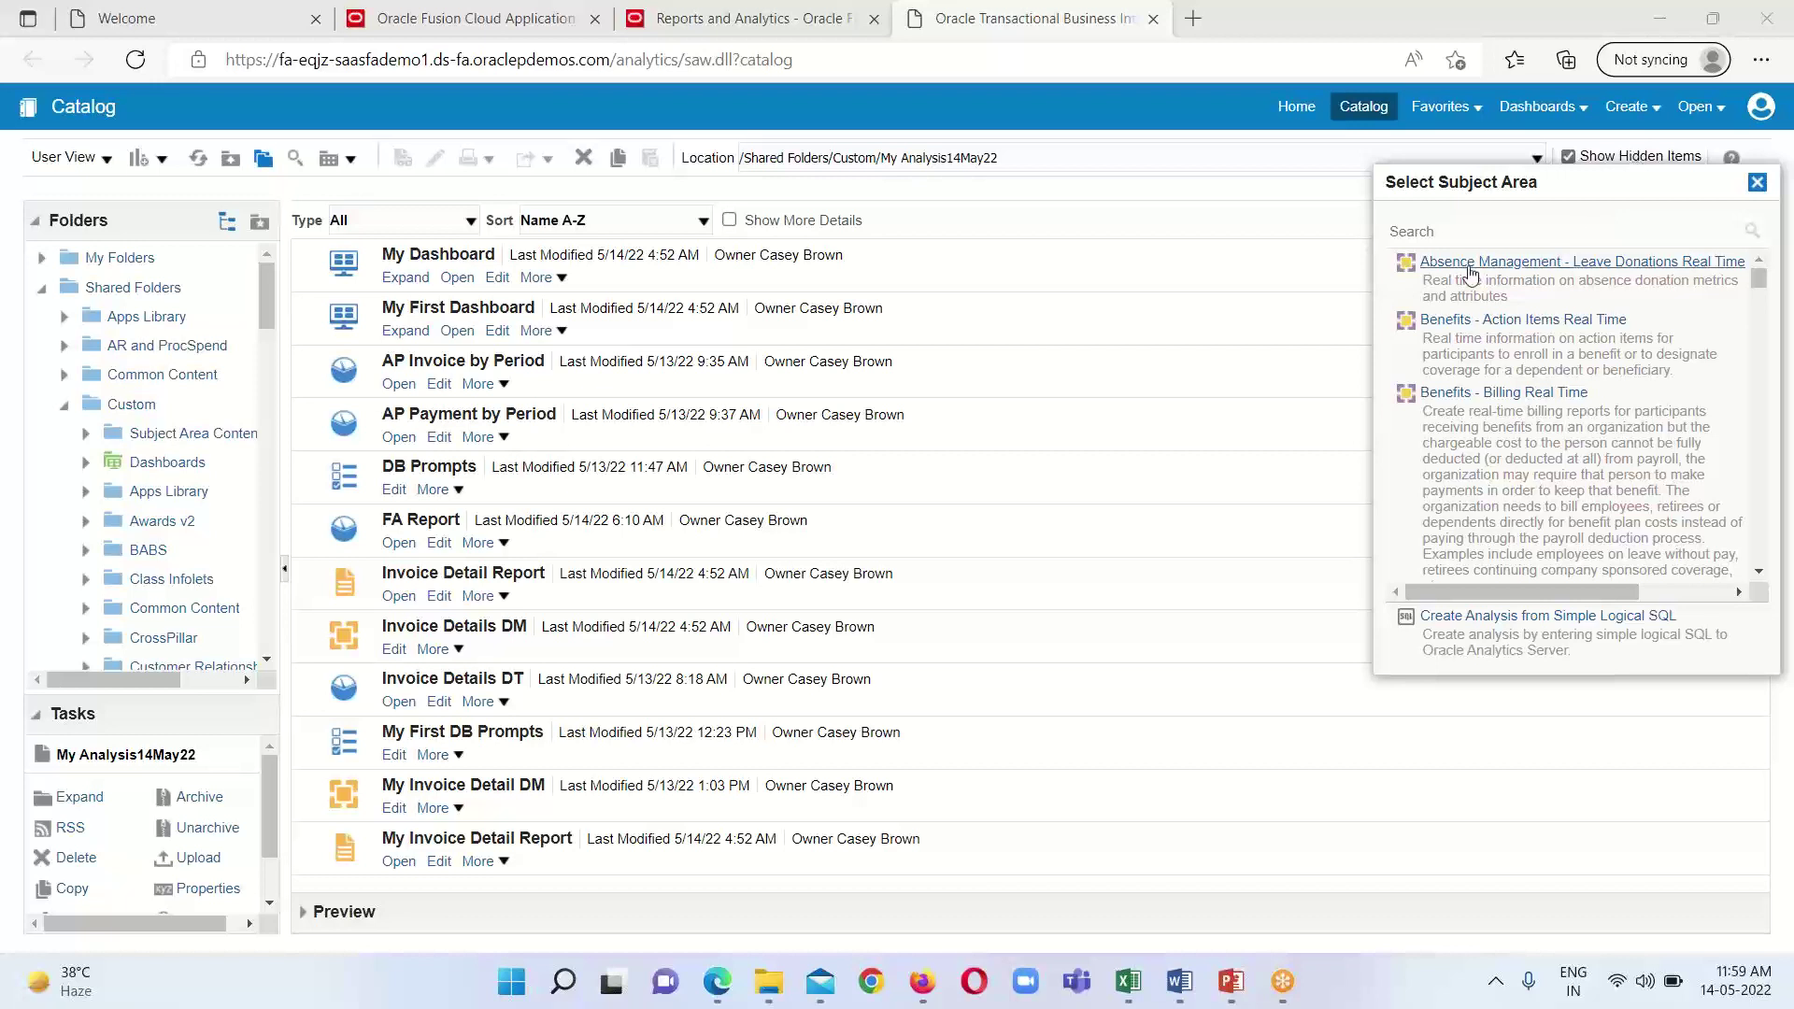
scroll(1588, 299, down, 3)
scroll(1600, 307, down, 8)
scroll(1650, 339, down, 10)
scroll(1562, 381, down, 10)
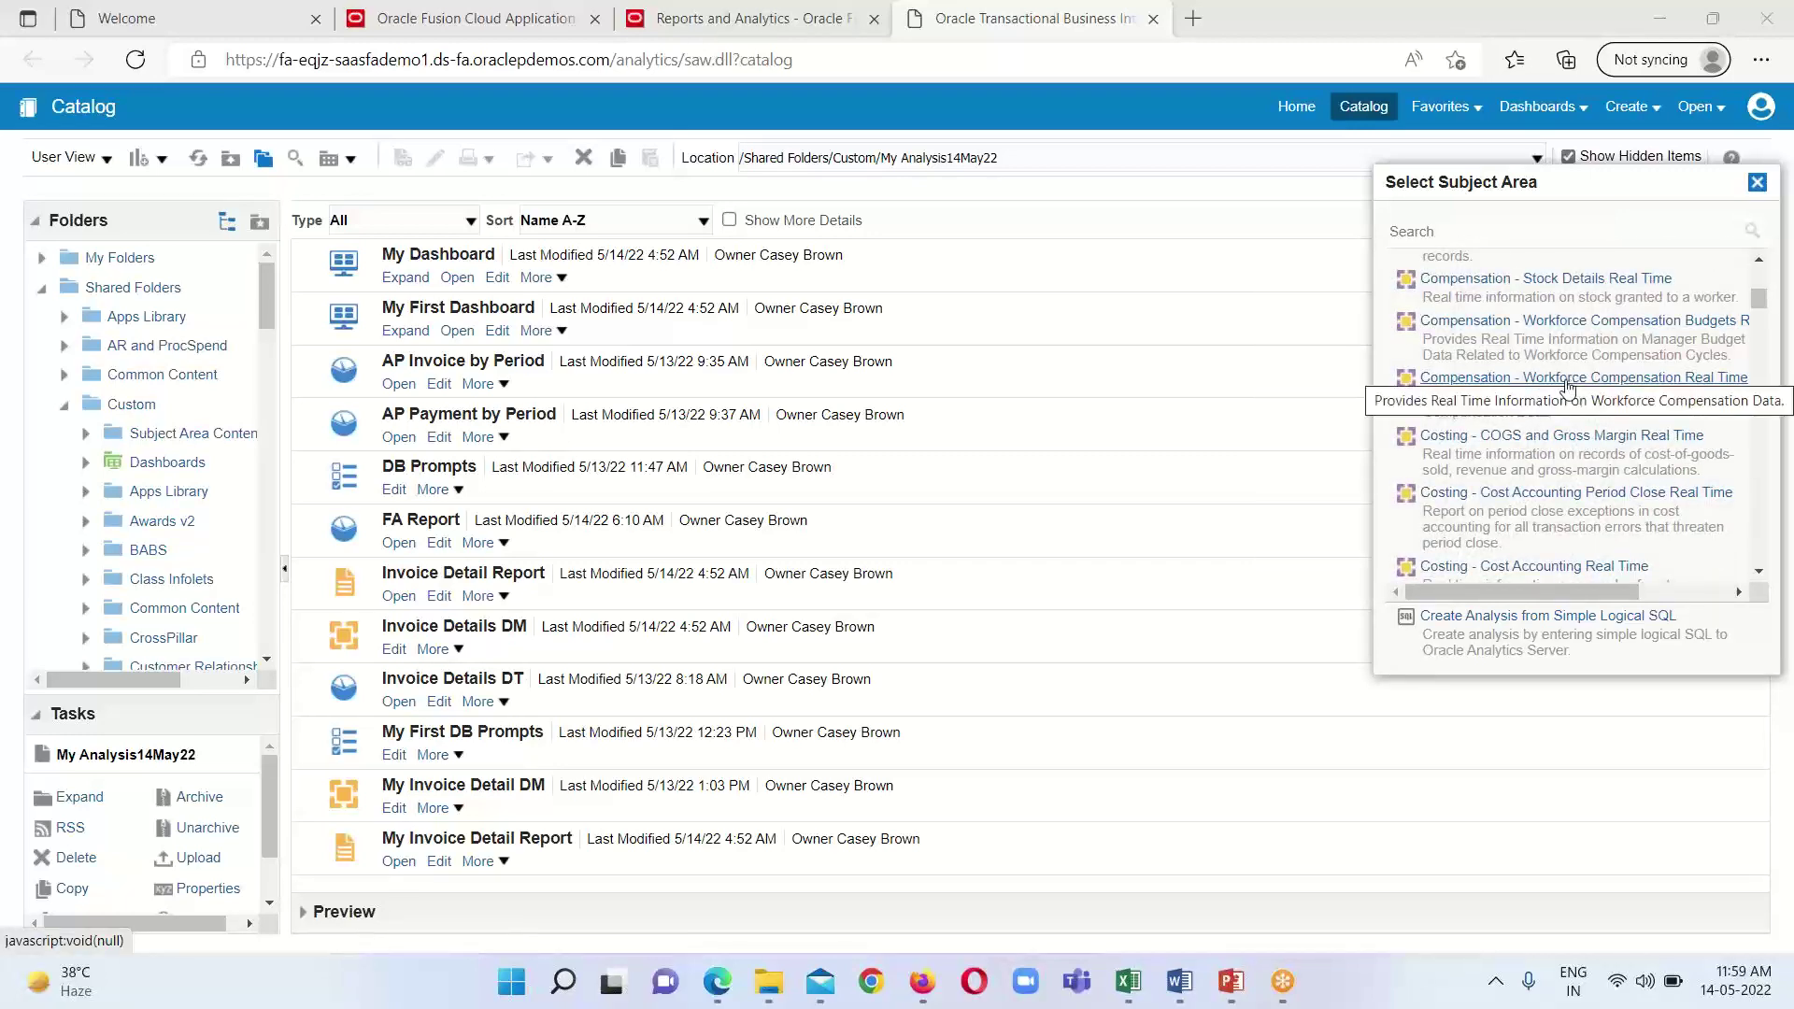
scroll(1555, 383, down, 5)
scroll(1535, 384, down, 8)
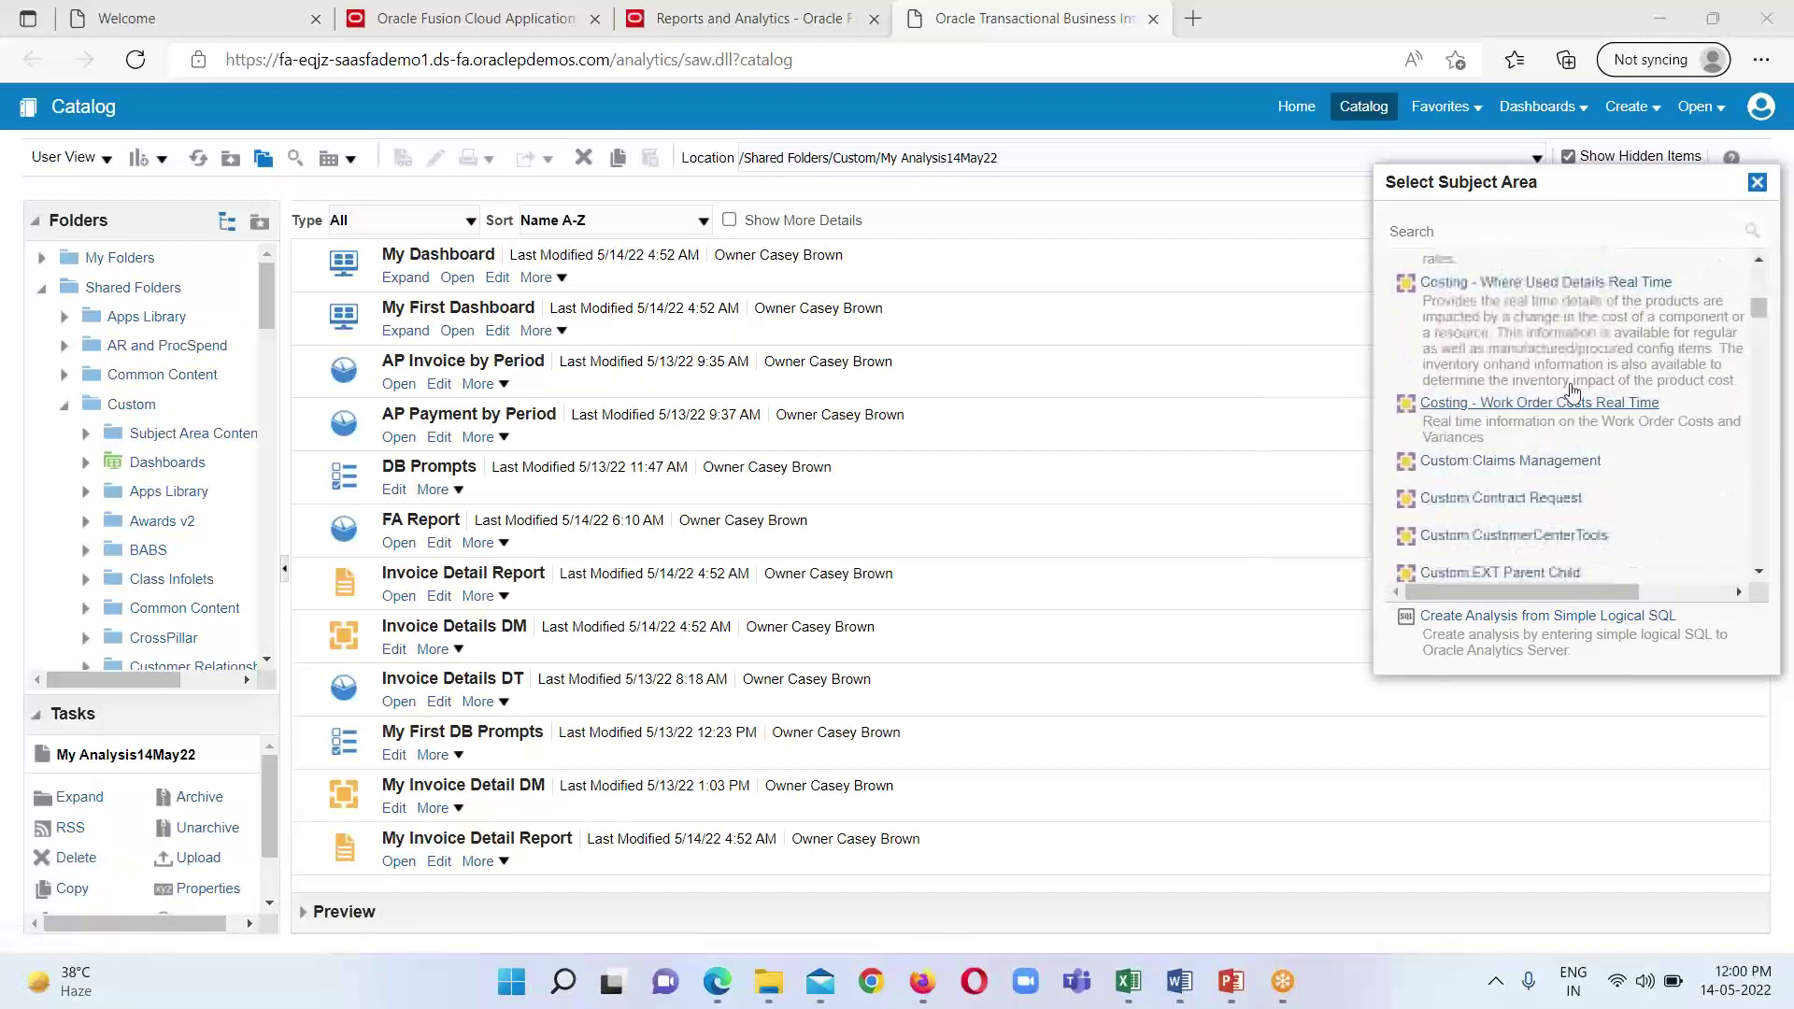
scroll(1571, 392, down, 8)
scroll(1577, 445, down, 10)
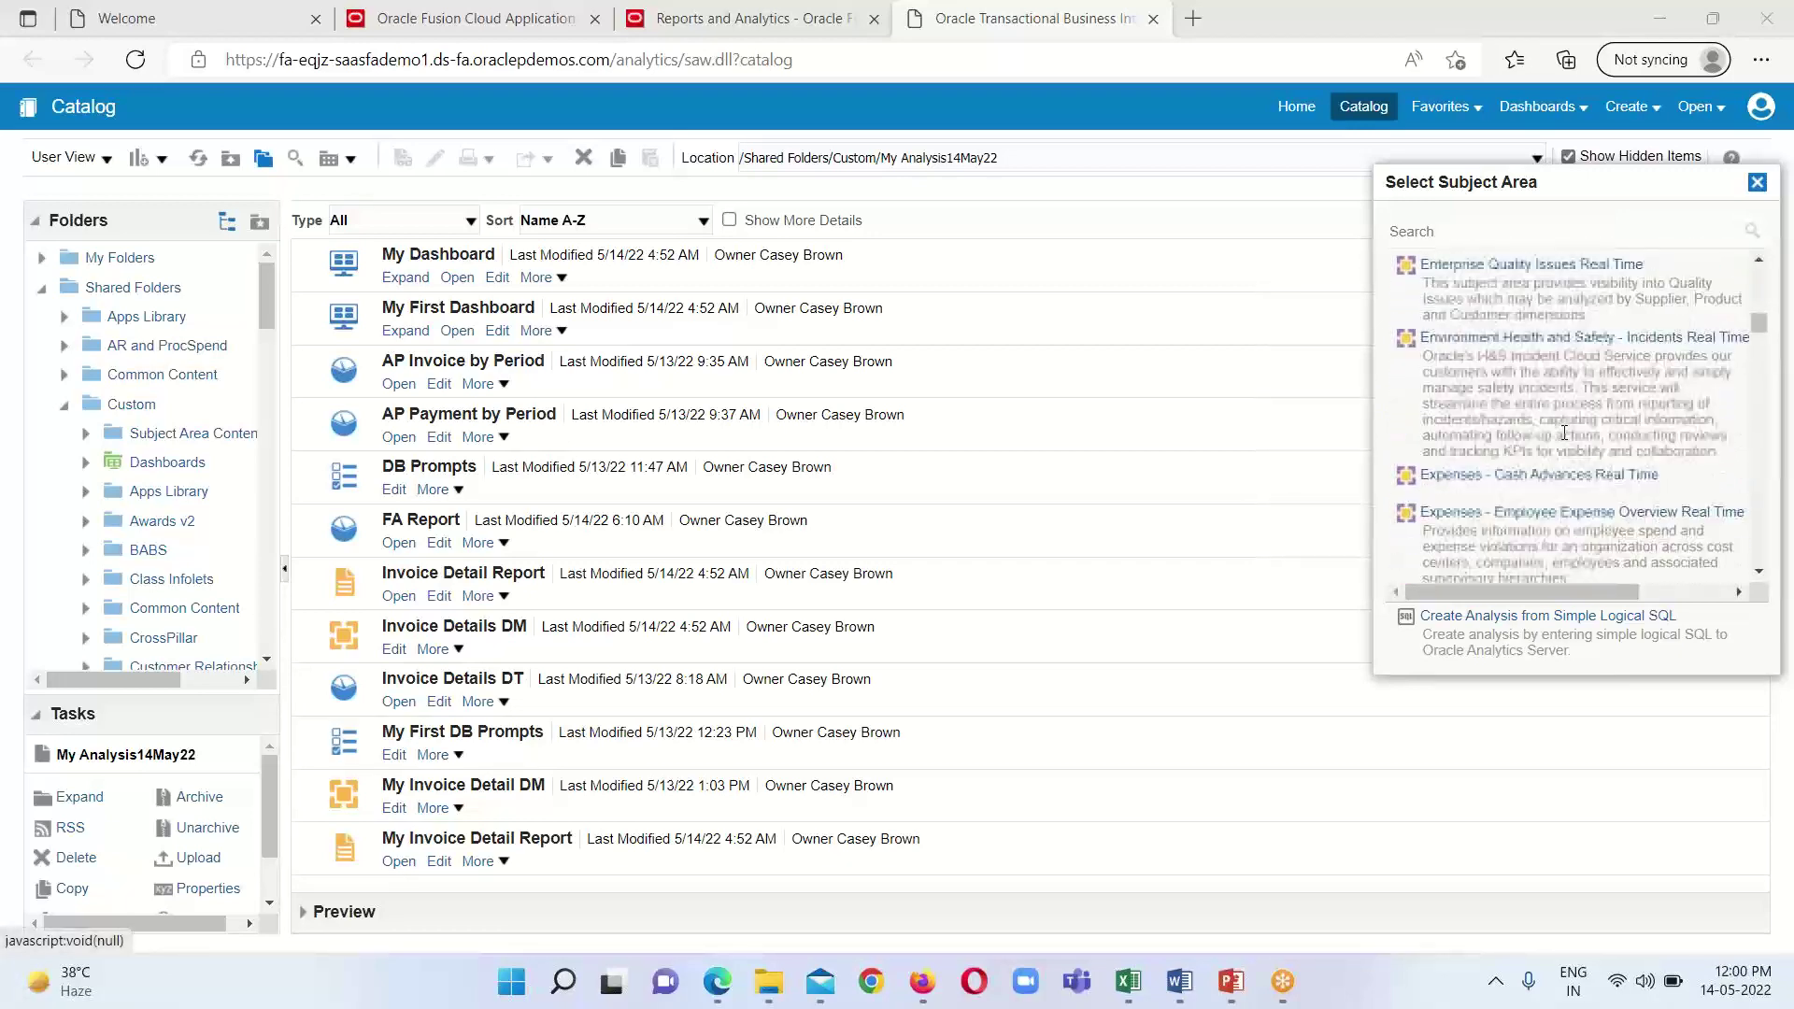
scroll(1563, 433, down, 10)
scroll(1555, 436, up, 2)
scroll(1494, 407, up, 1)
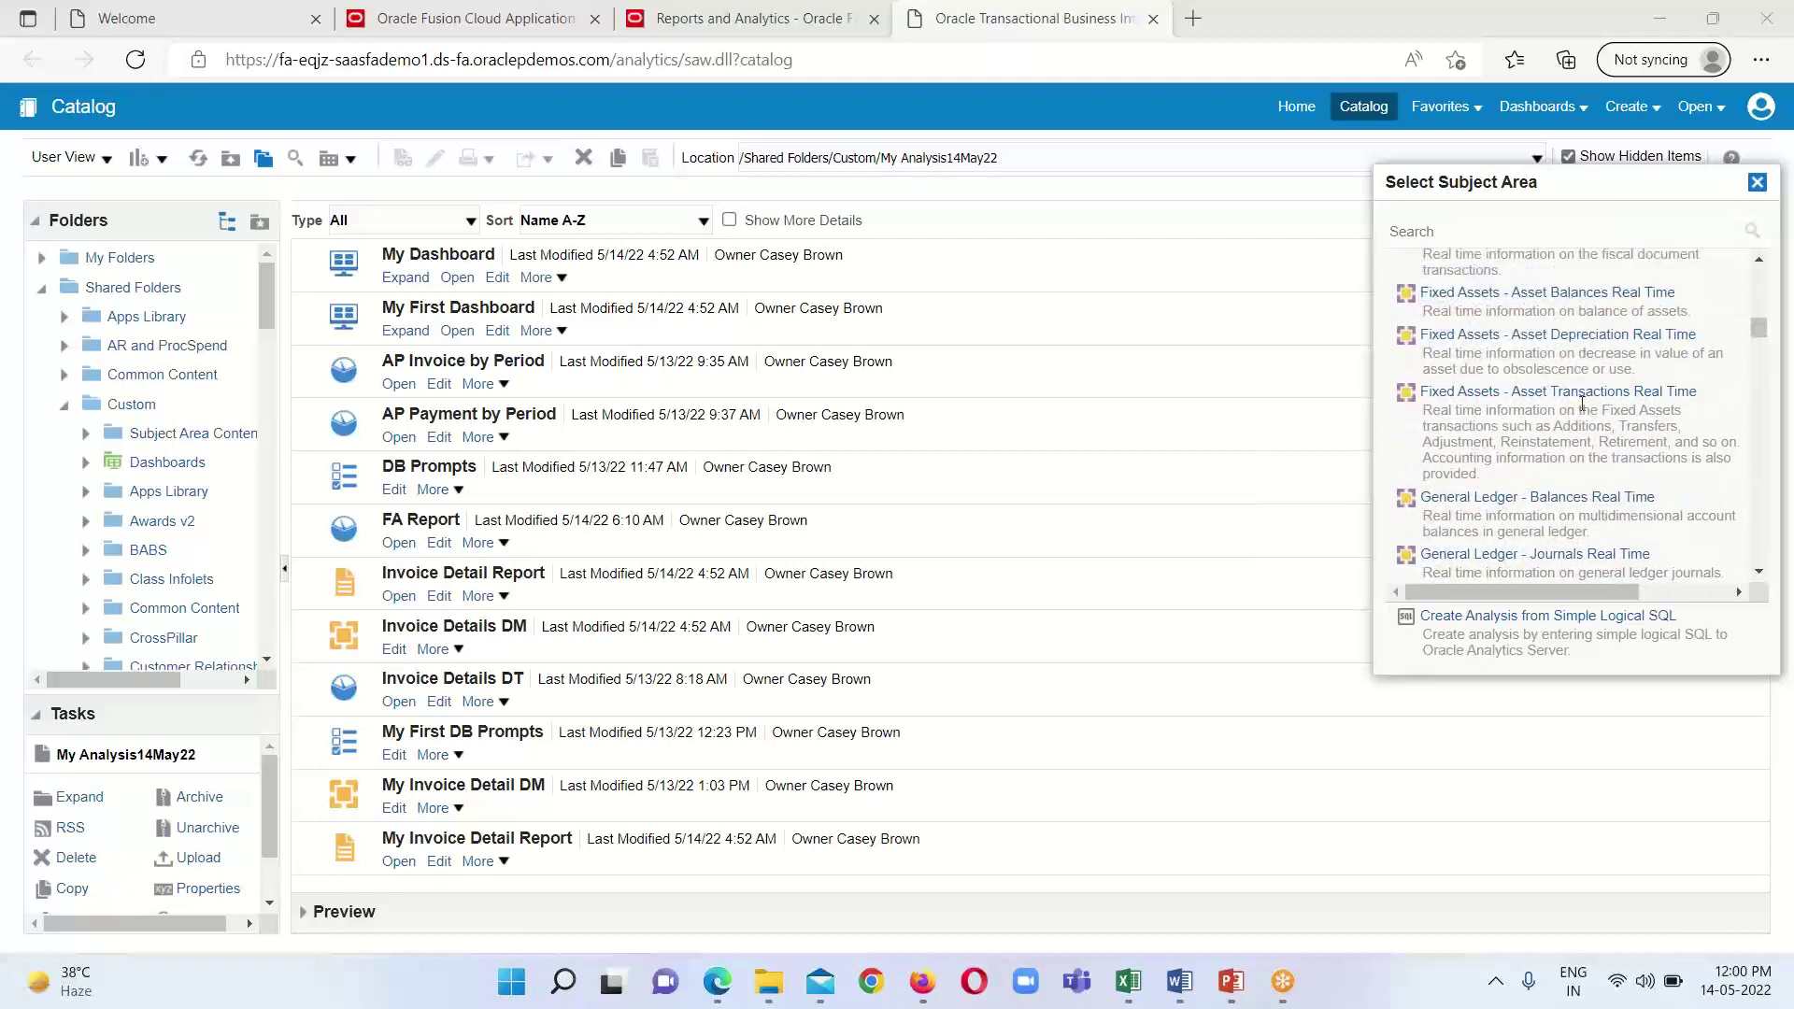
click(1481, 392)
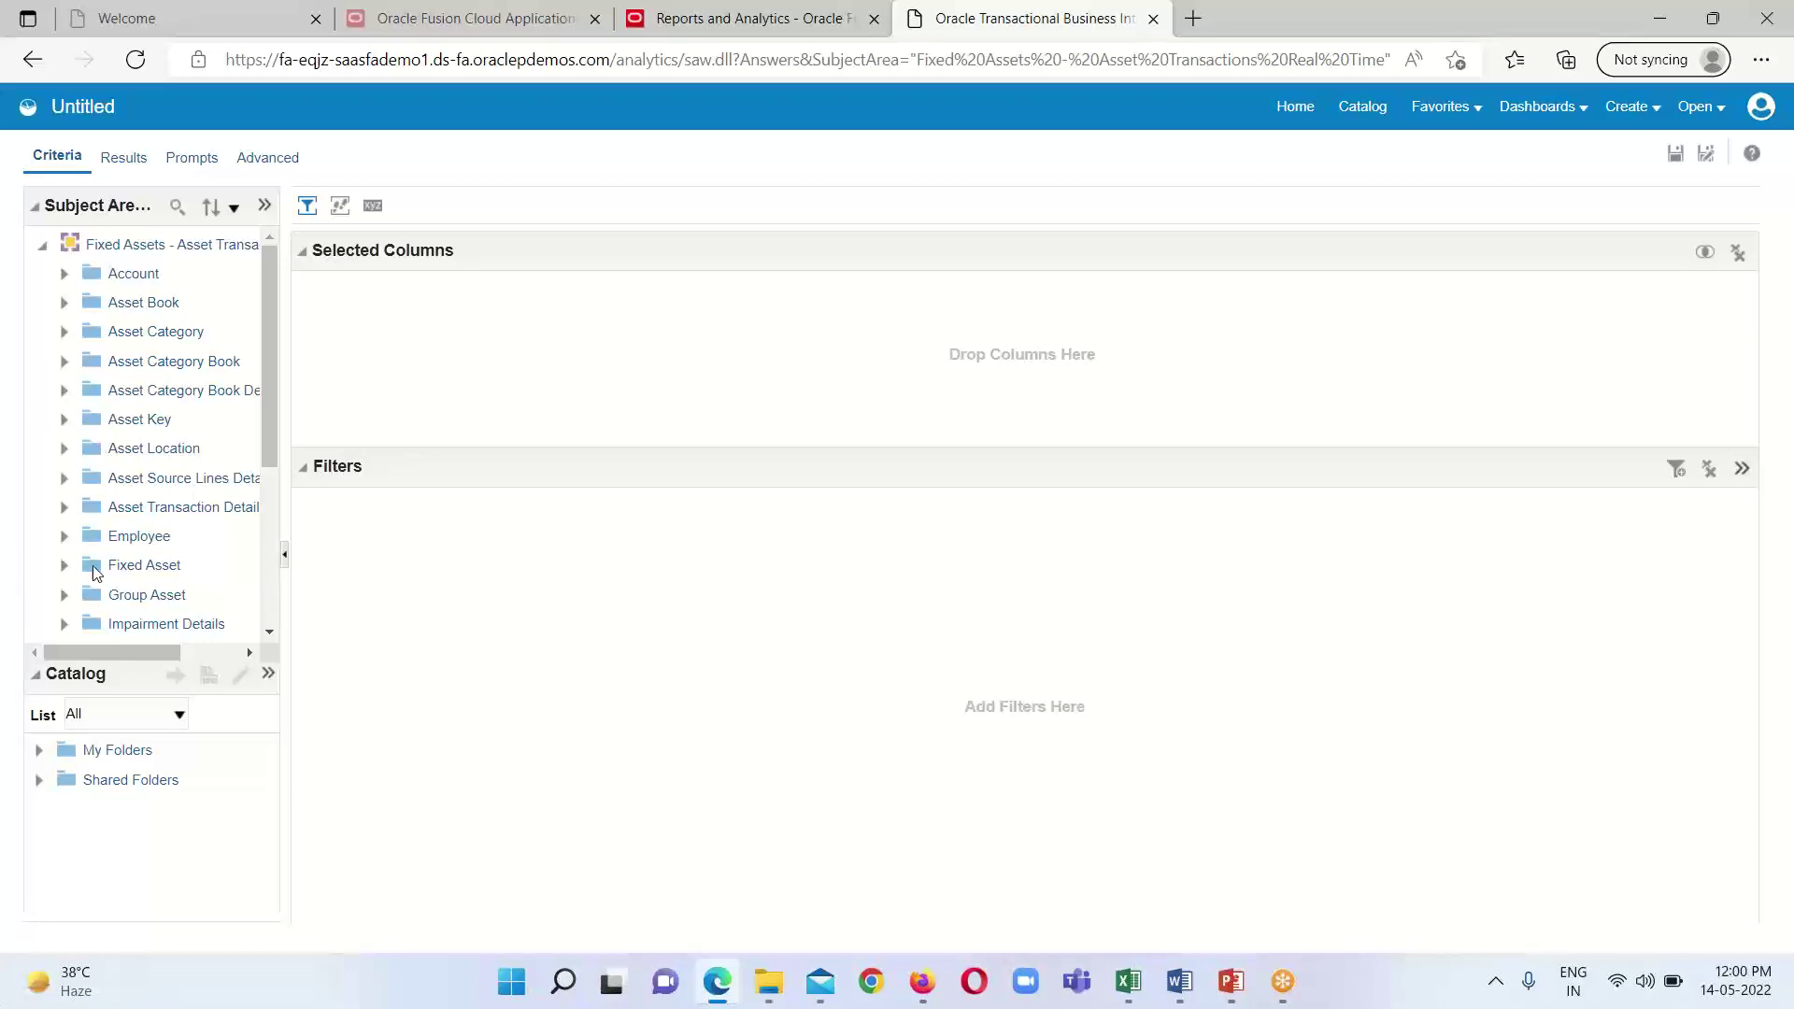
Add the Ledger Name column from the Ledger folder to the analysis and collapse that folder.
scroll(65, 587, down, 1)
scroll(58, 593, down, 1)
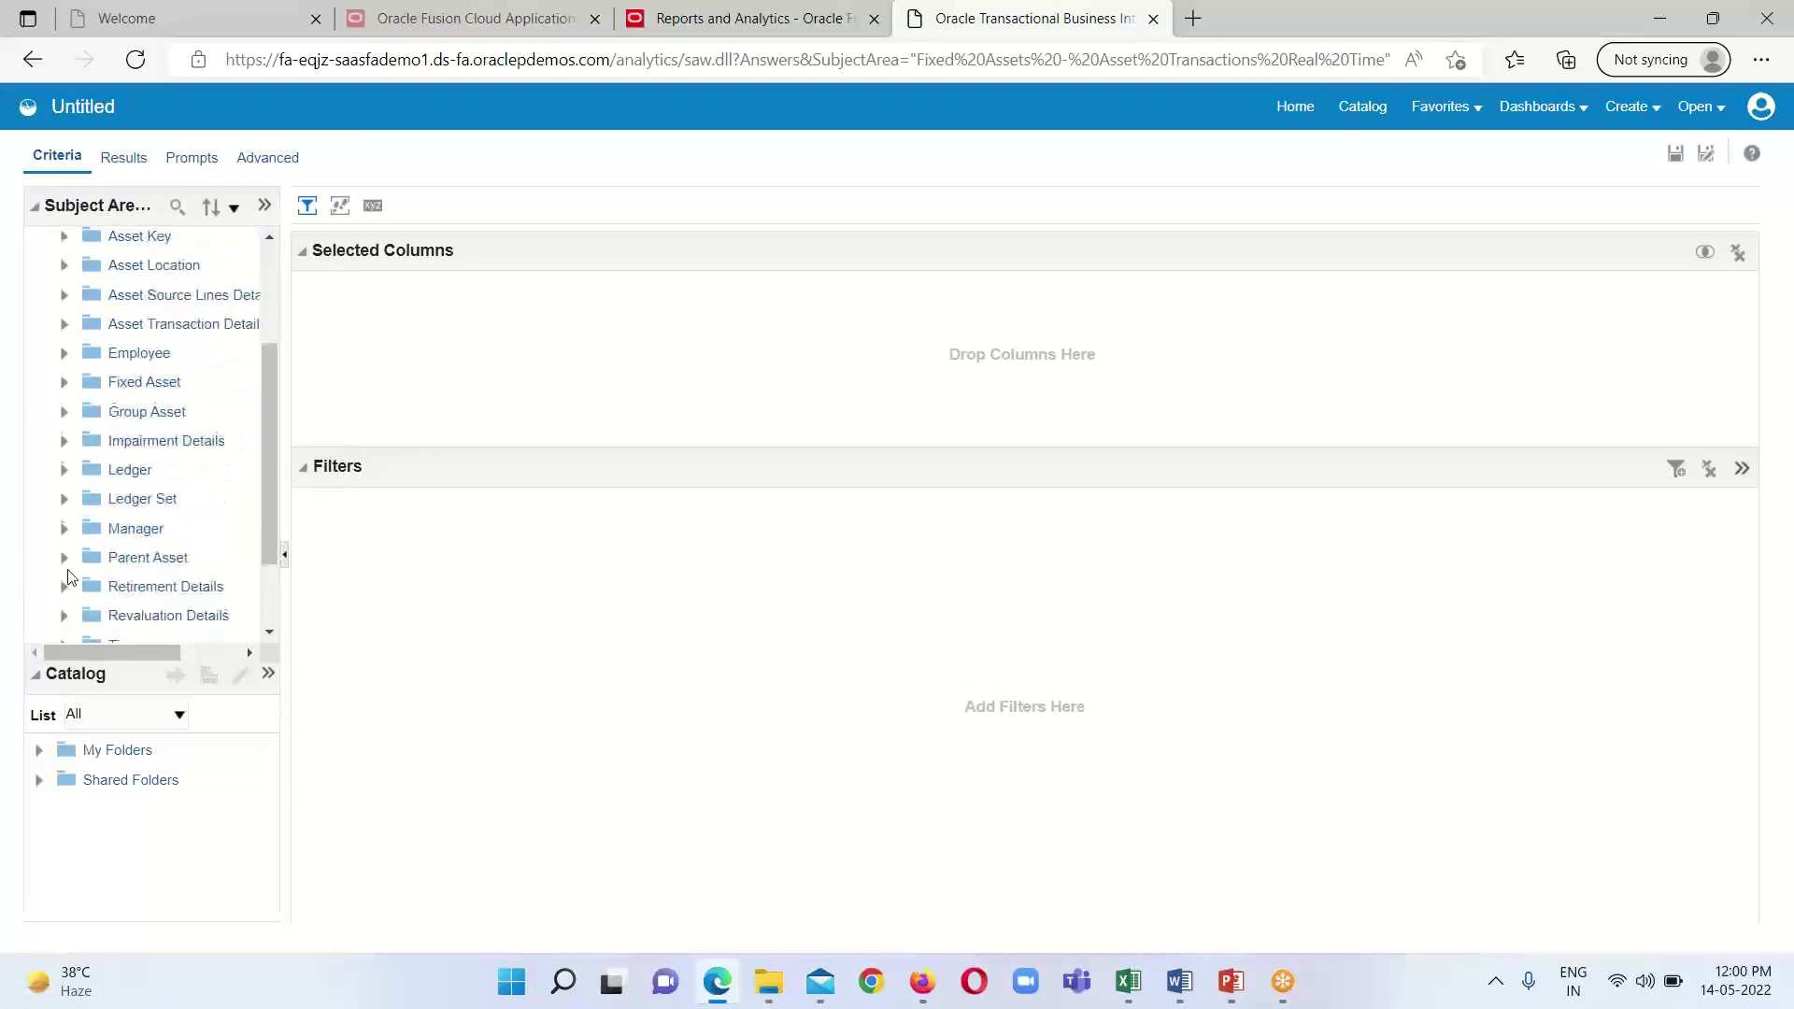
click(64, 473)
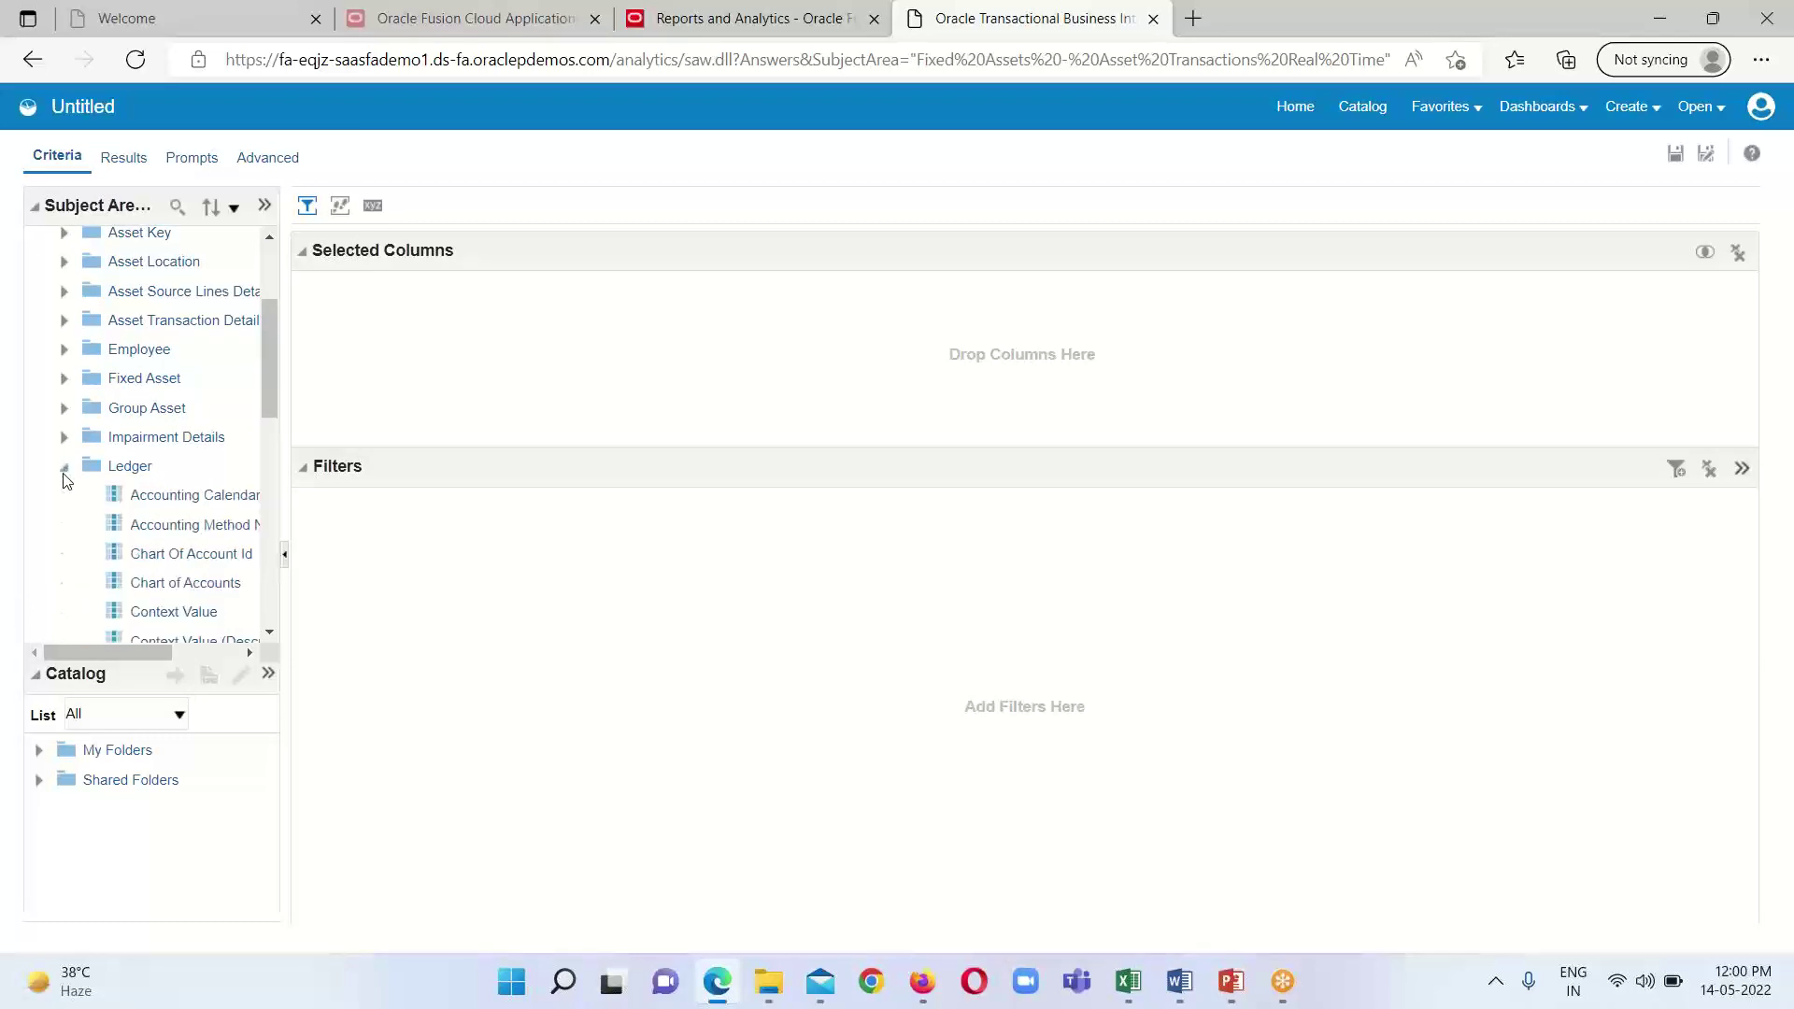
scroll(71, 482, down, 2)
scroll(76, 504, down, 2)
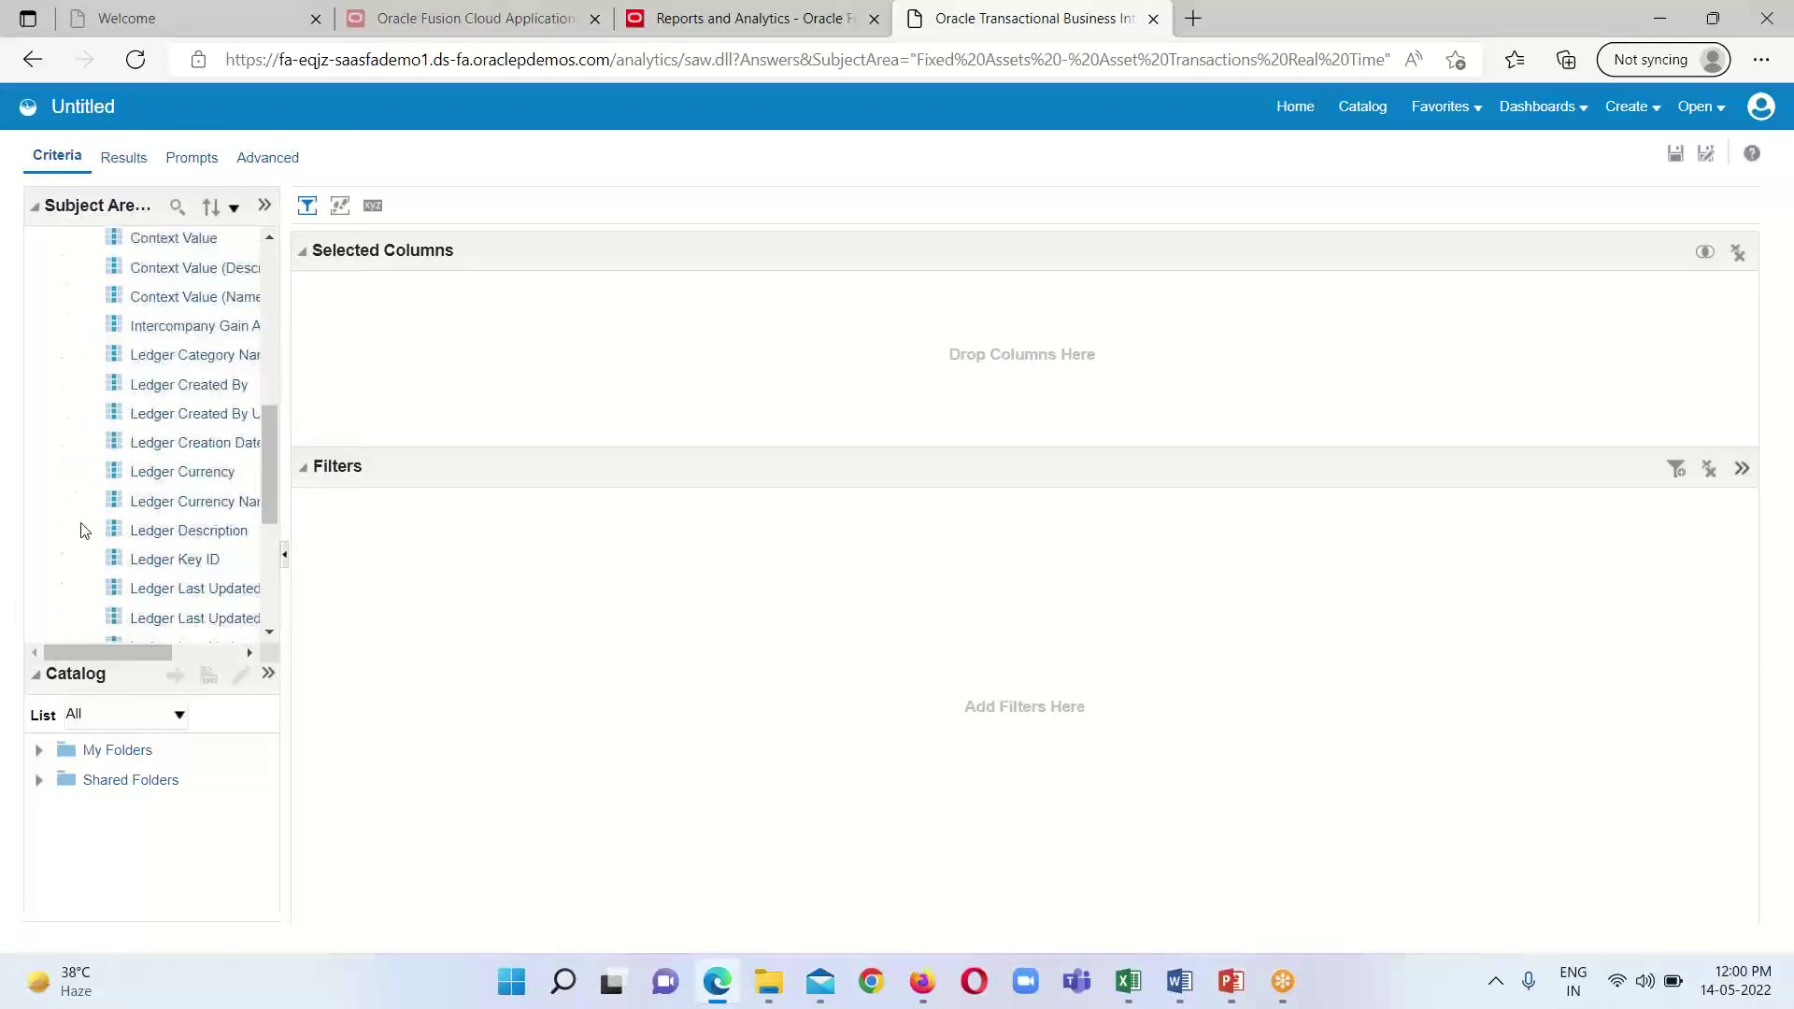
scroll(150, 495, down, 3)
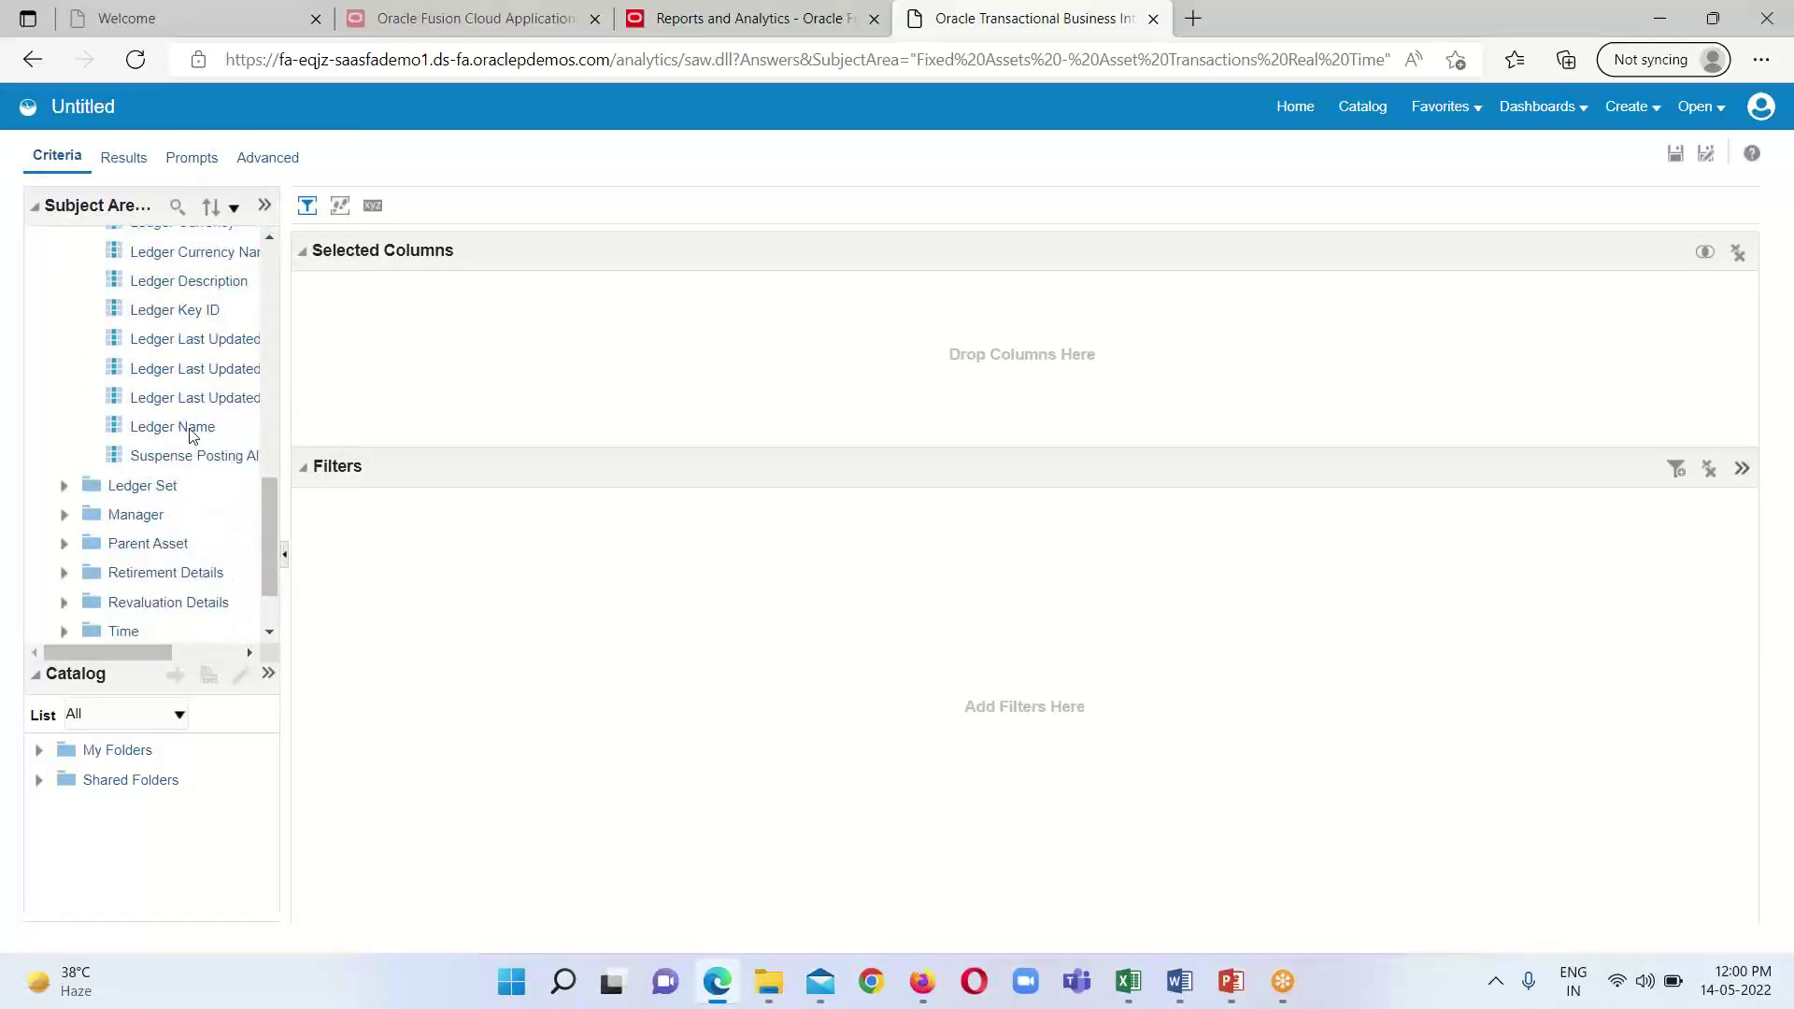
double_click(192, 428)
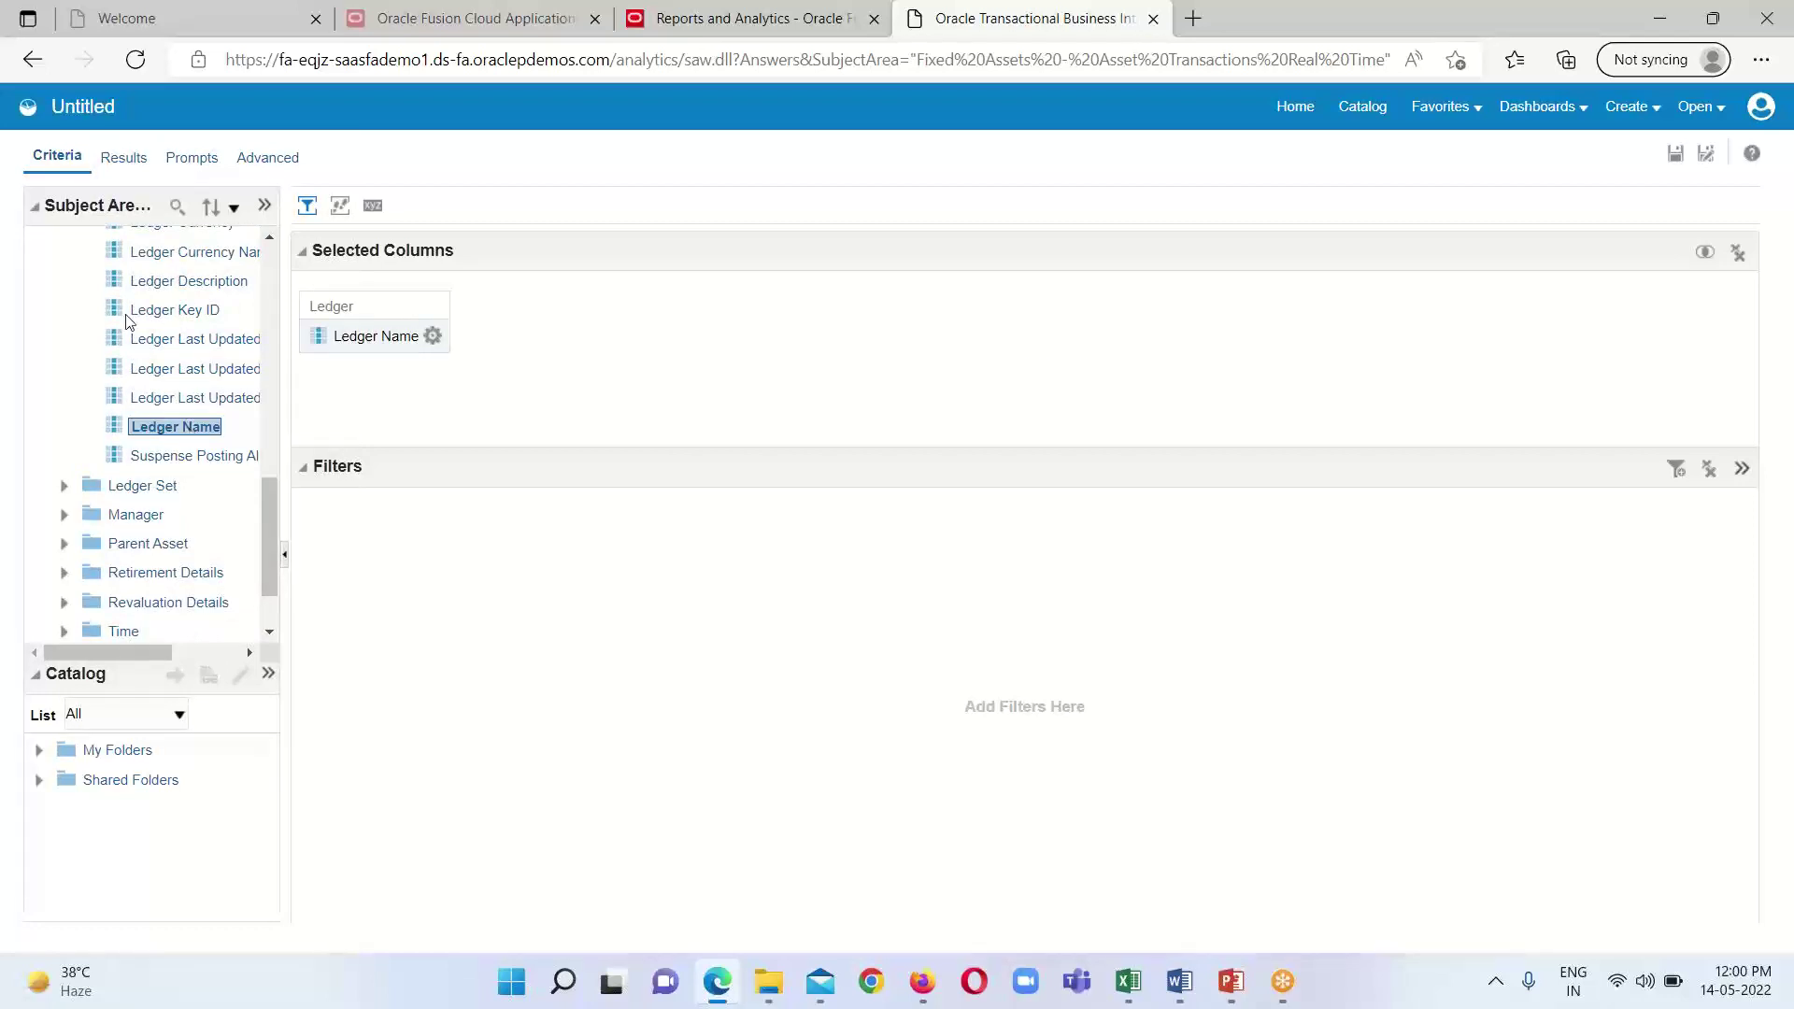
scroll(93, 338, up, 3)
scroll(93, 338, up, 3)
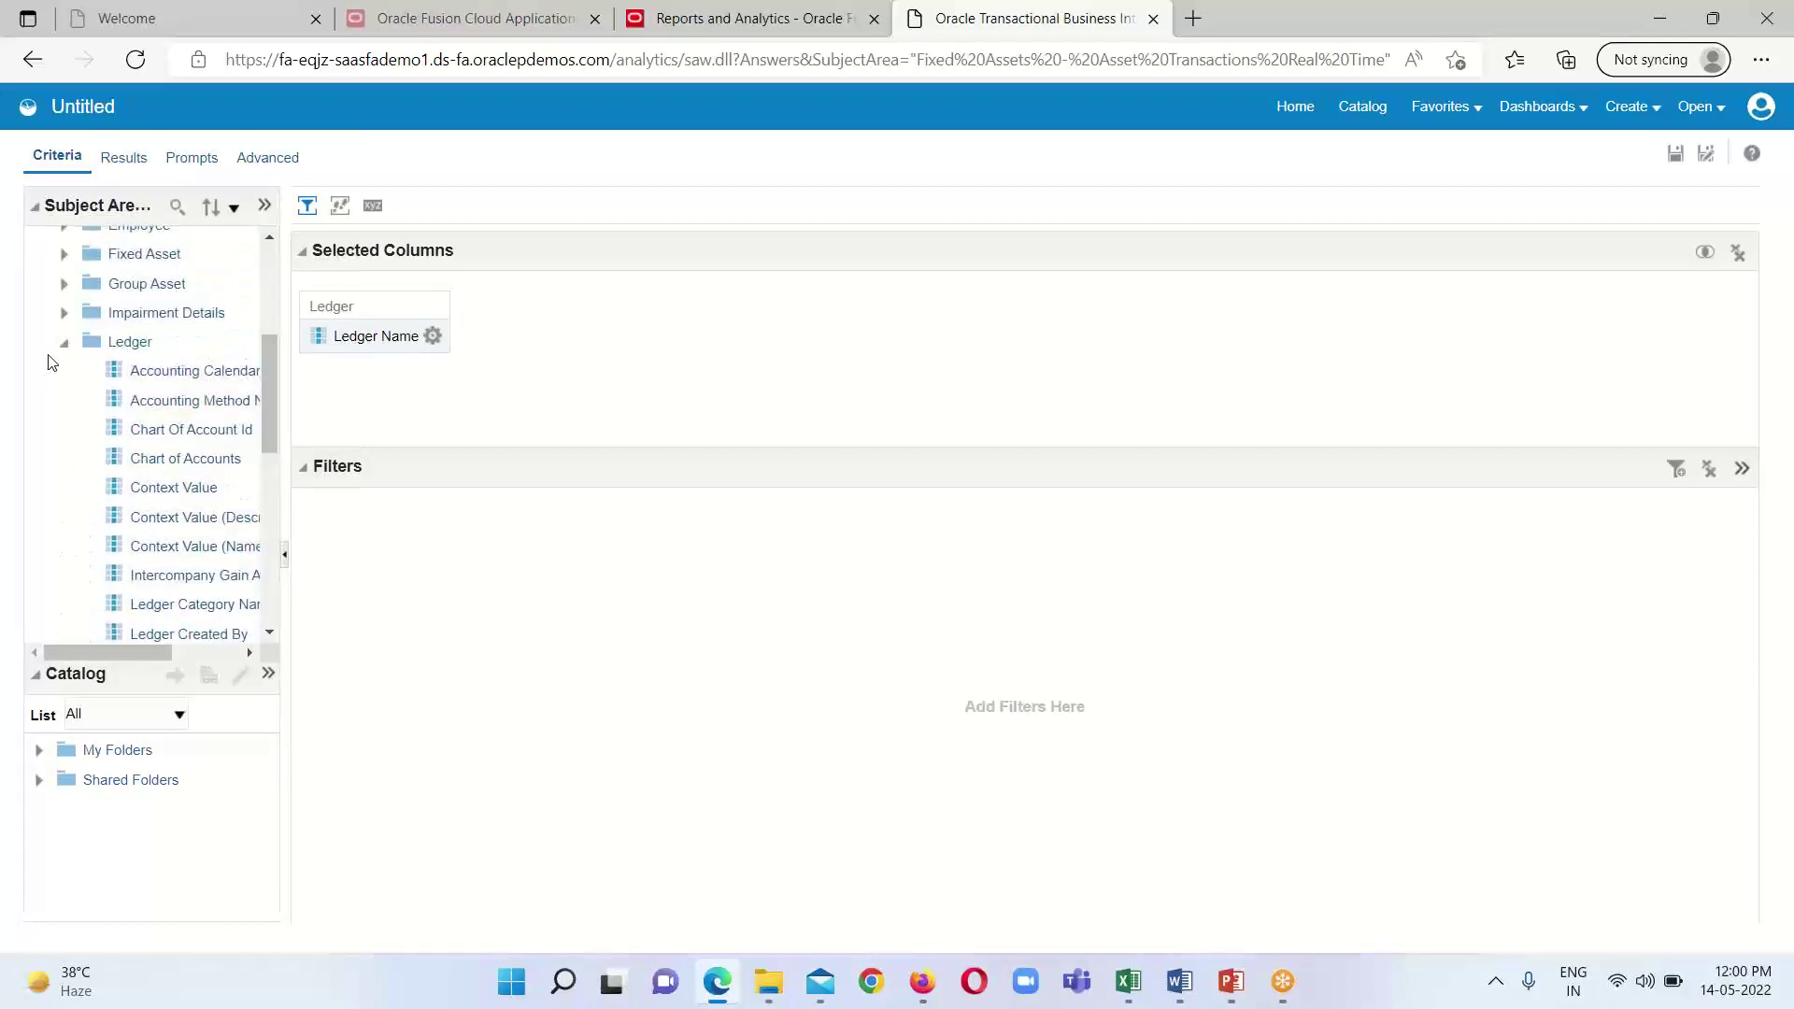
click(63, 346)
Add the Asset Book column from the General Information subfolder of Asset Book to the analysis.
scroll(89, 367, up, 1)
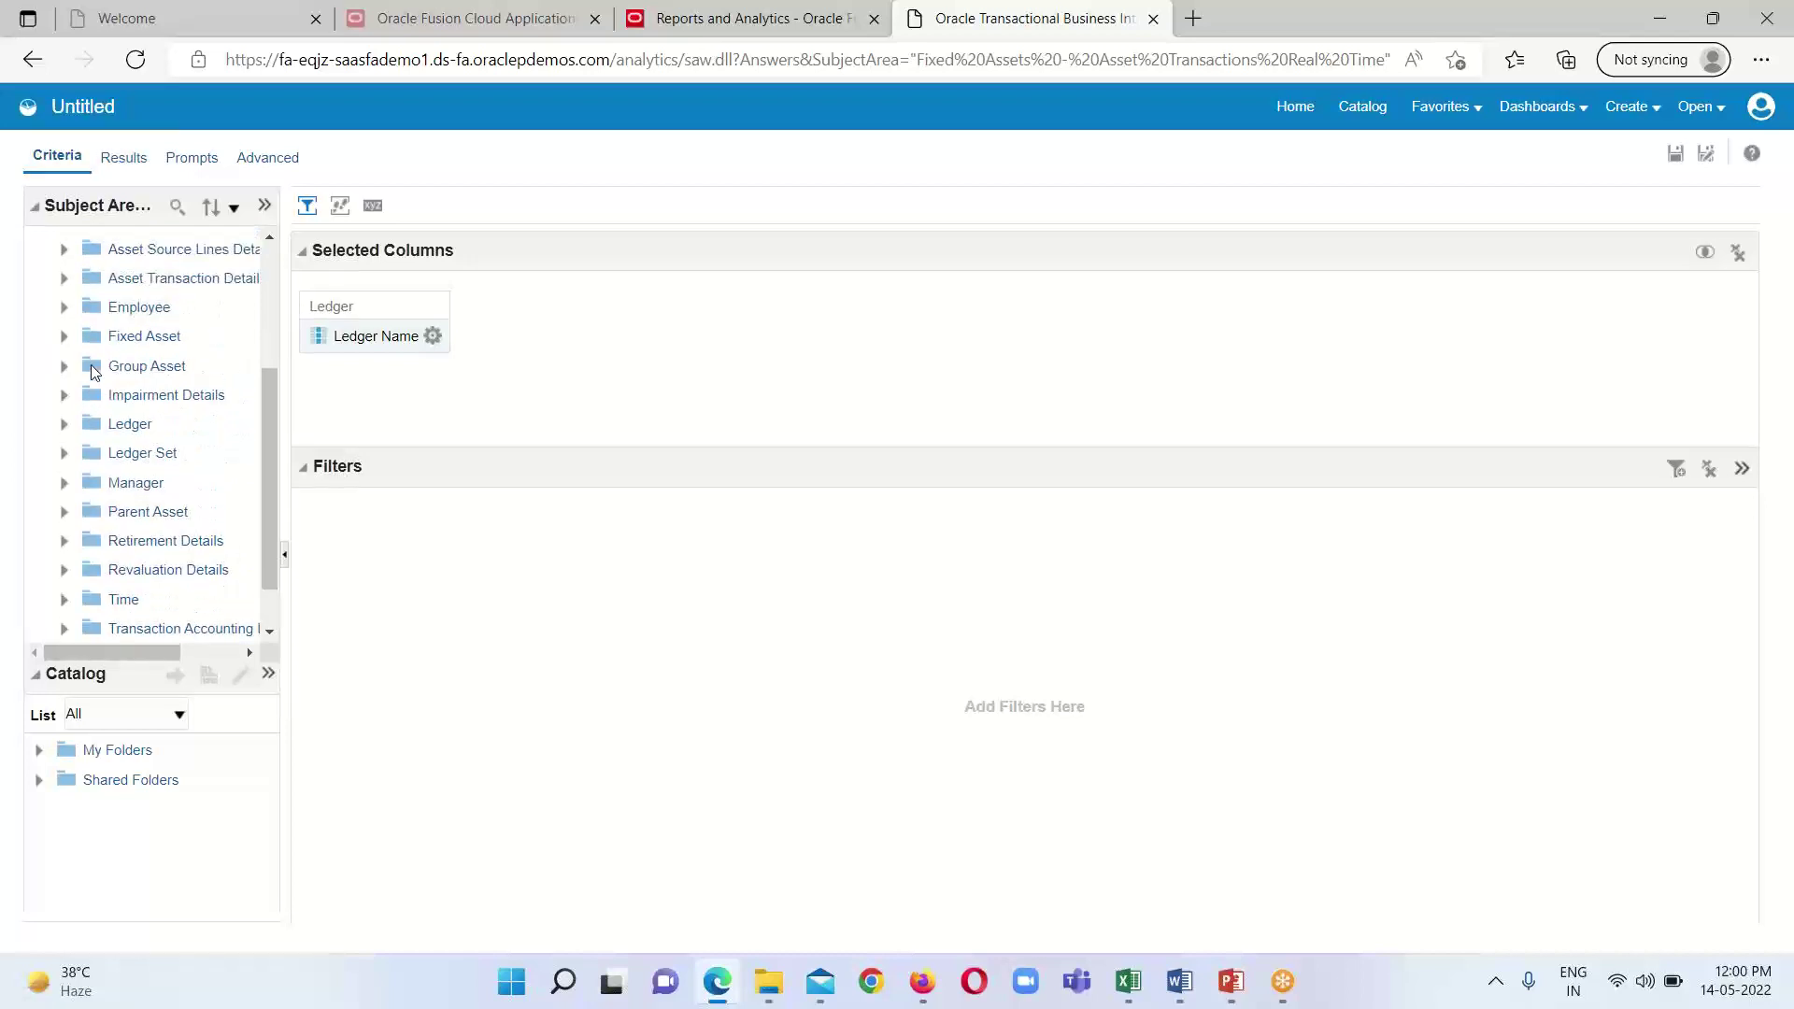
scroll(62, 374, up, 2)
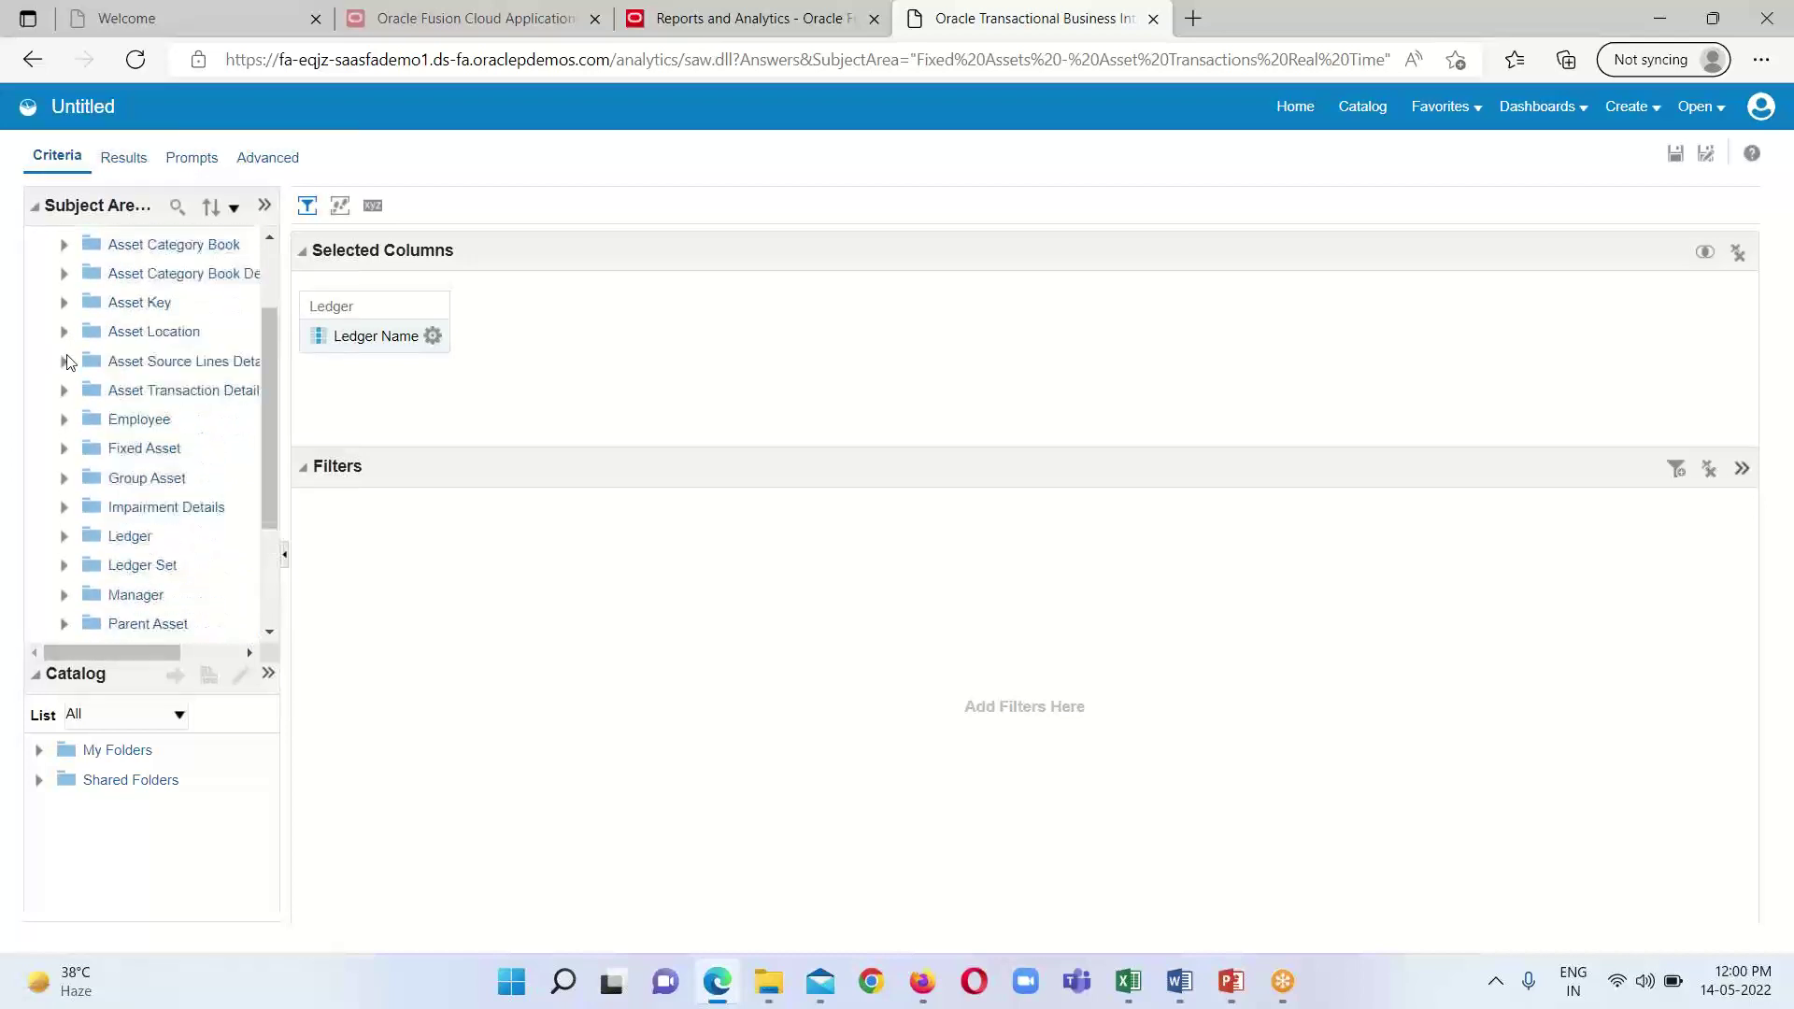
scroll(62, 381, up, 2)
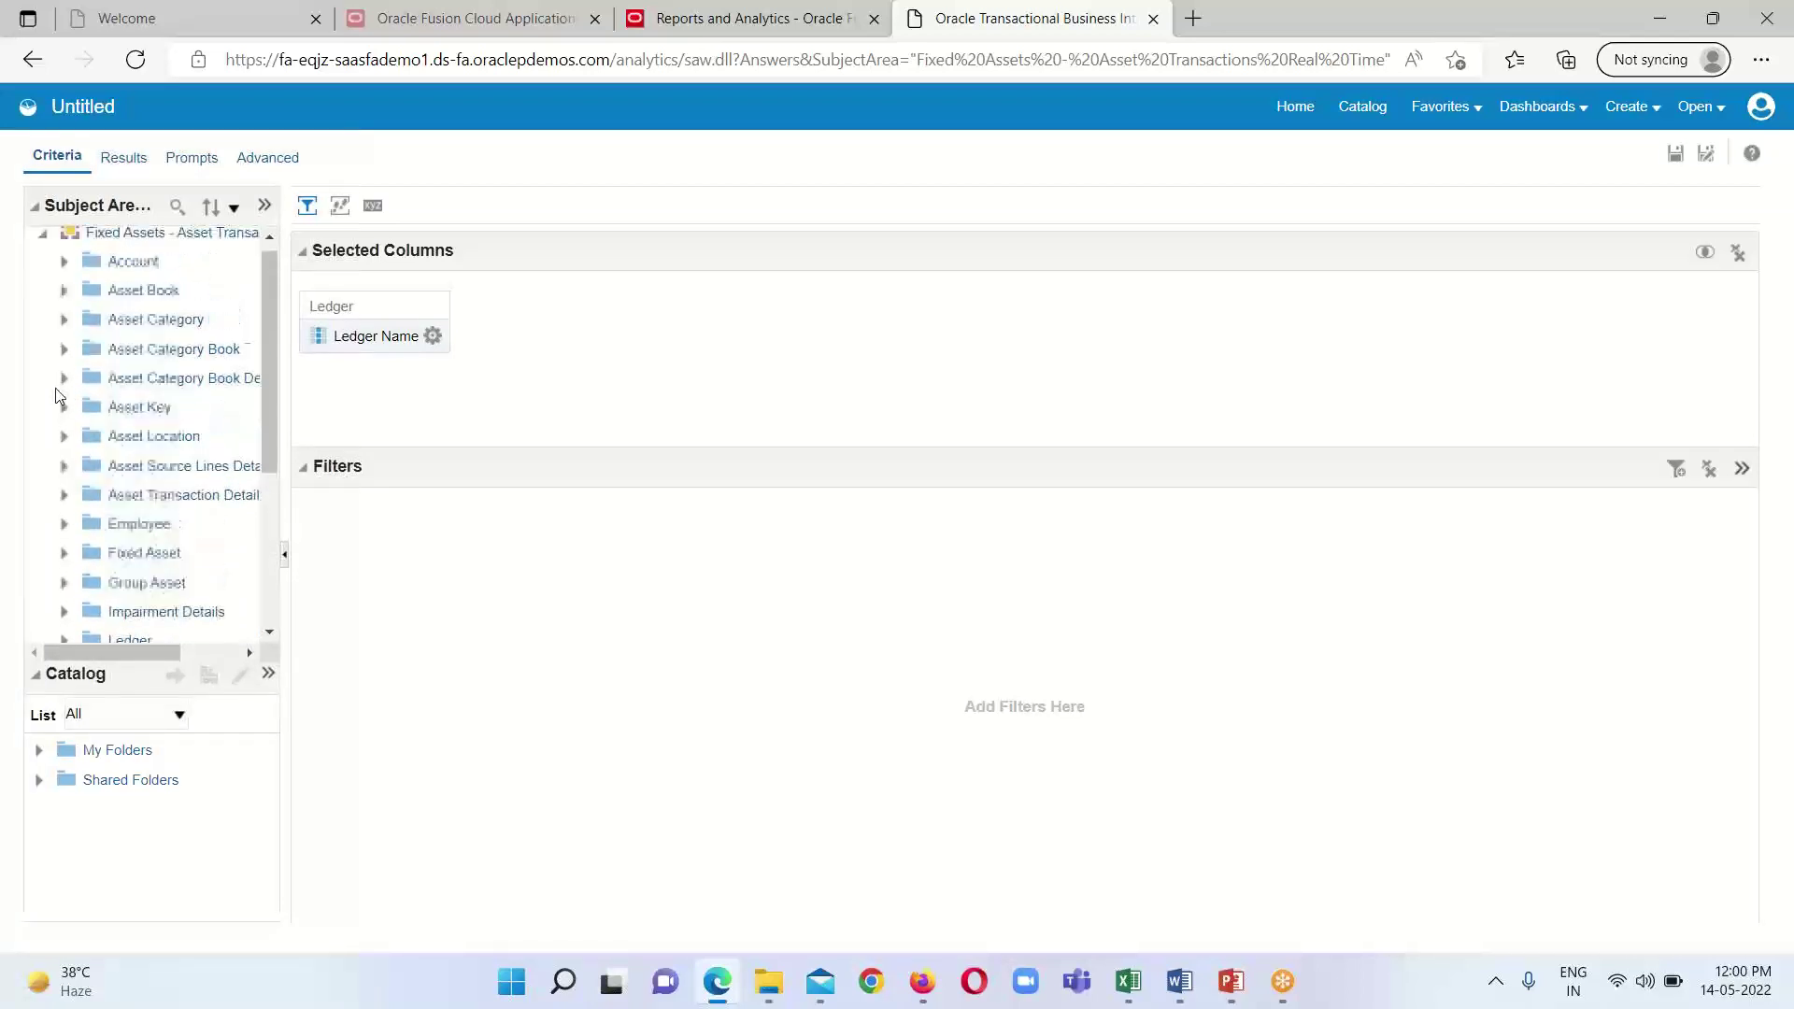
click(63, 302)
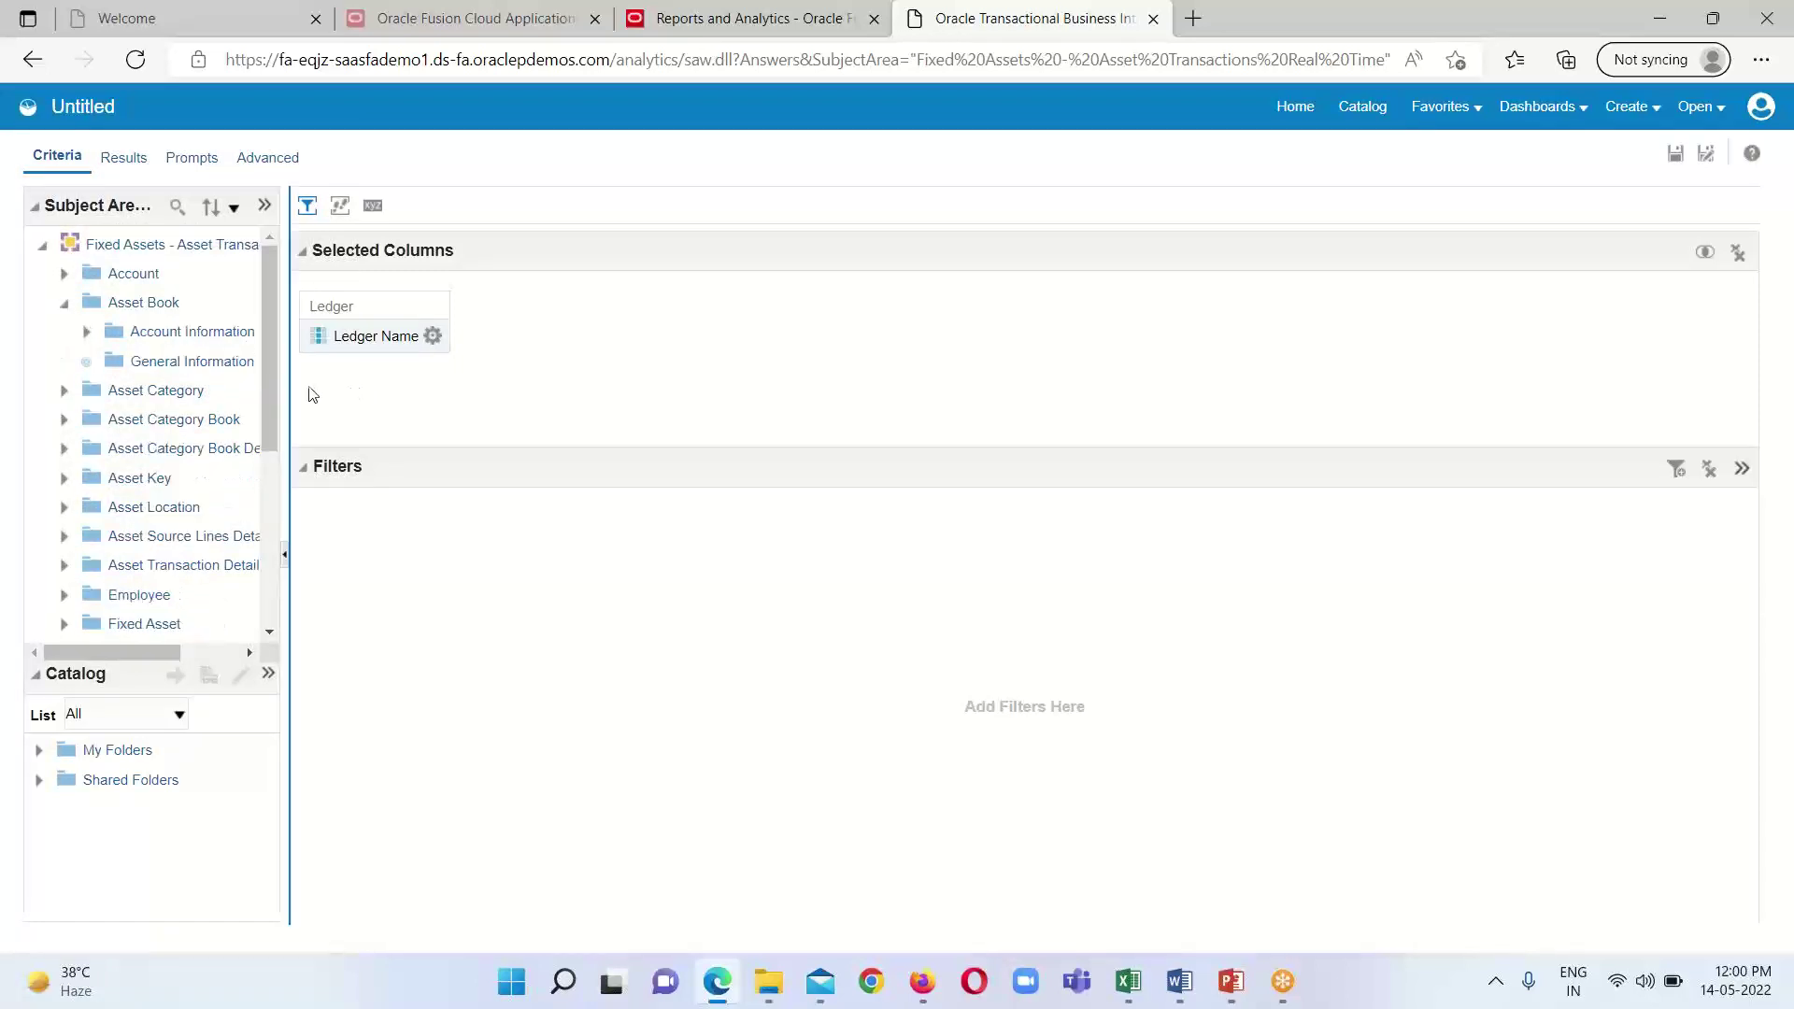
click(86, 361)
scroll(84, 486, down, 3)
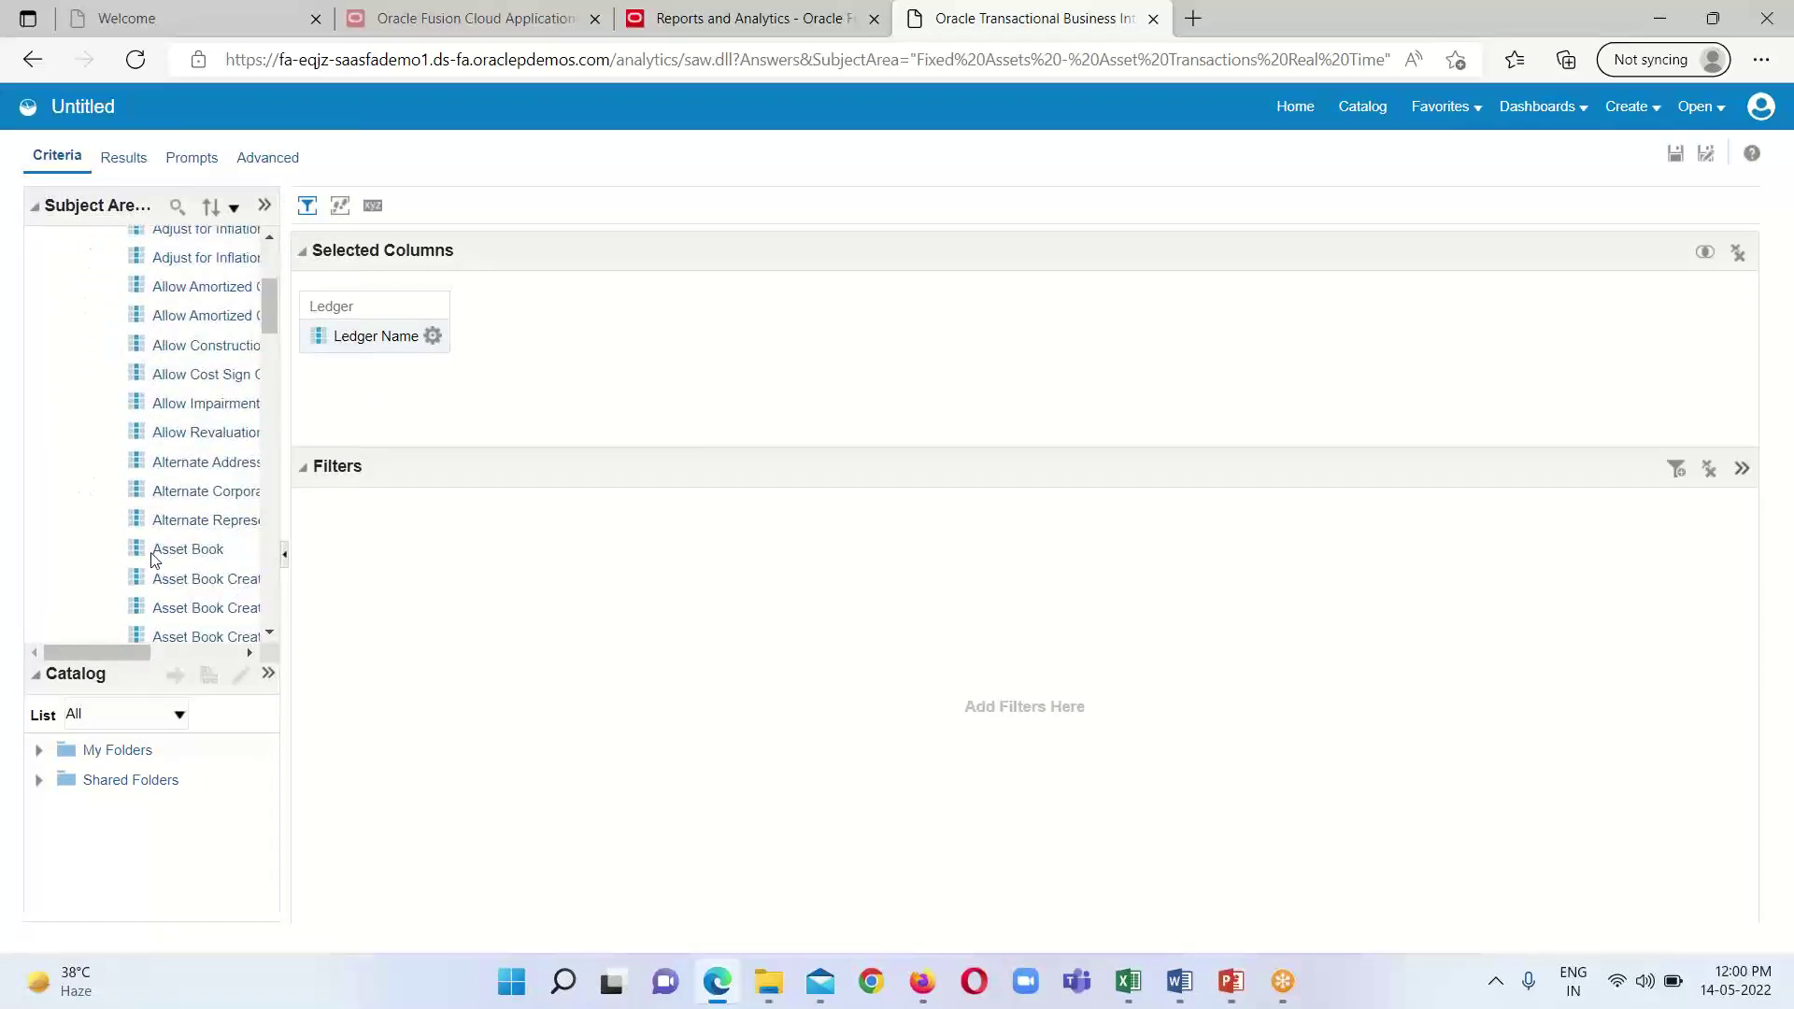
click(161, 553)
double_click(163, 554)
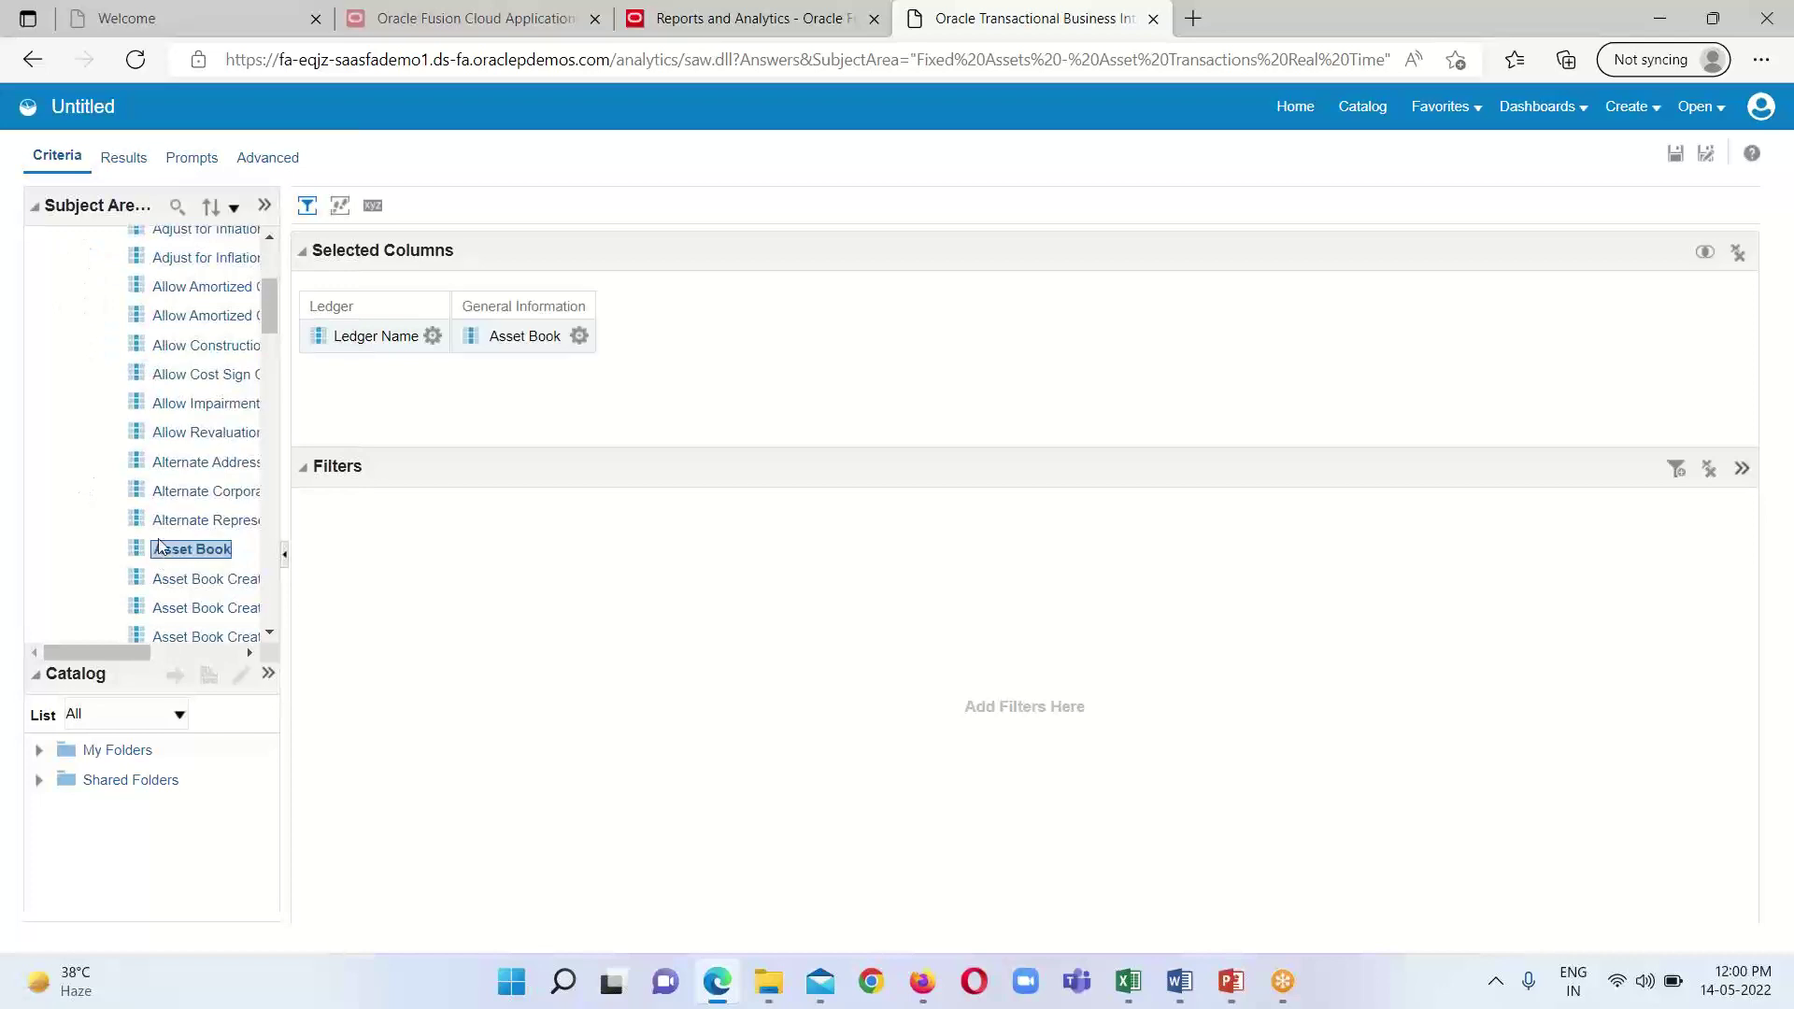
scroll(111, 417, up, 2)
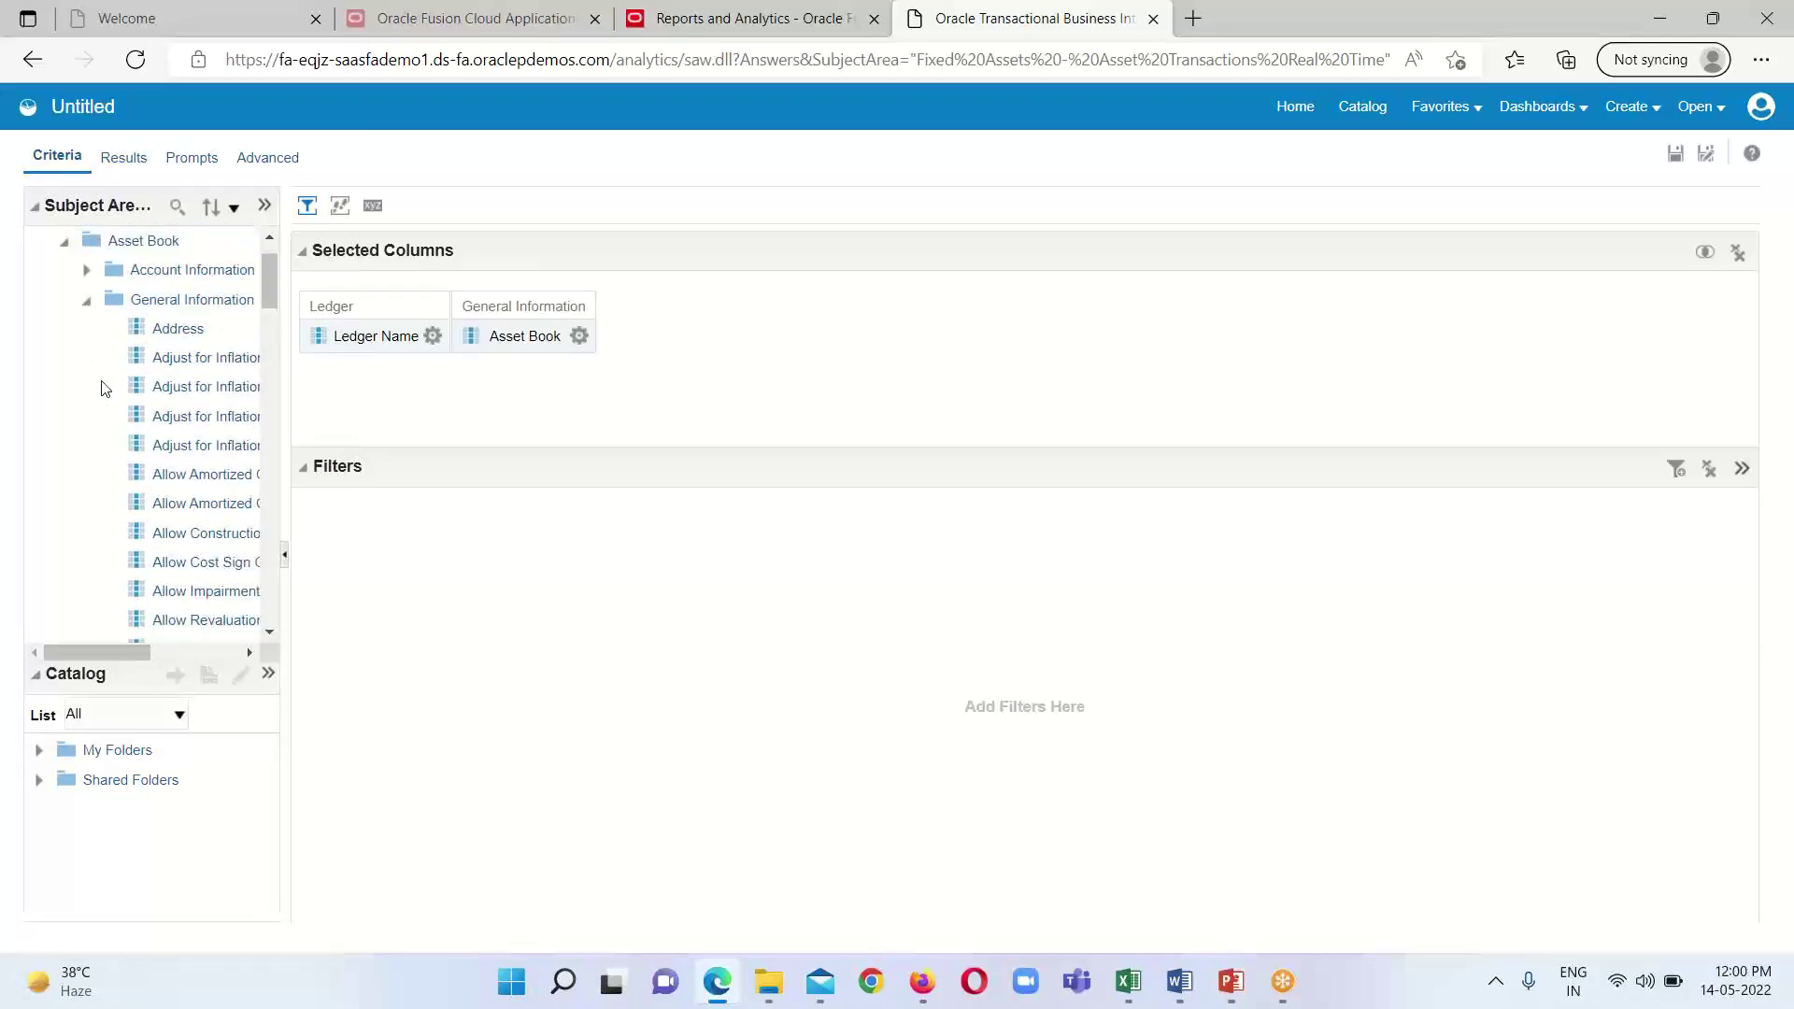
Look through the columns in the General Information subfolder of Asset Book and collapse that subfolder.
scroll(112, 441, down, 4)
scroll(112, 490, down, 4)
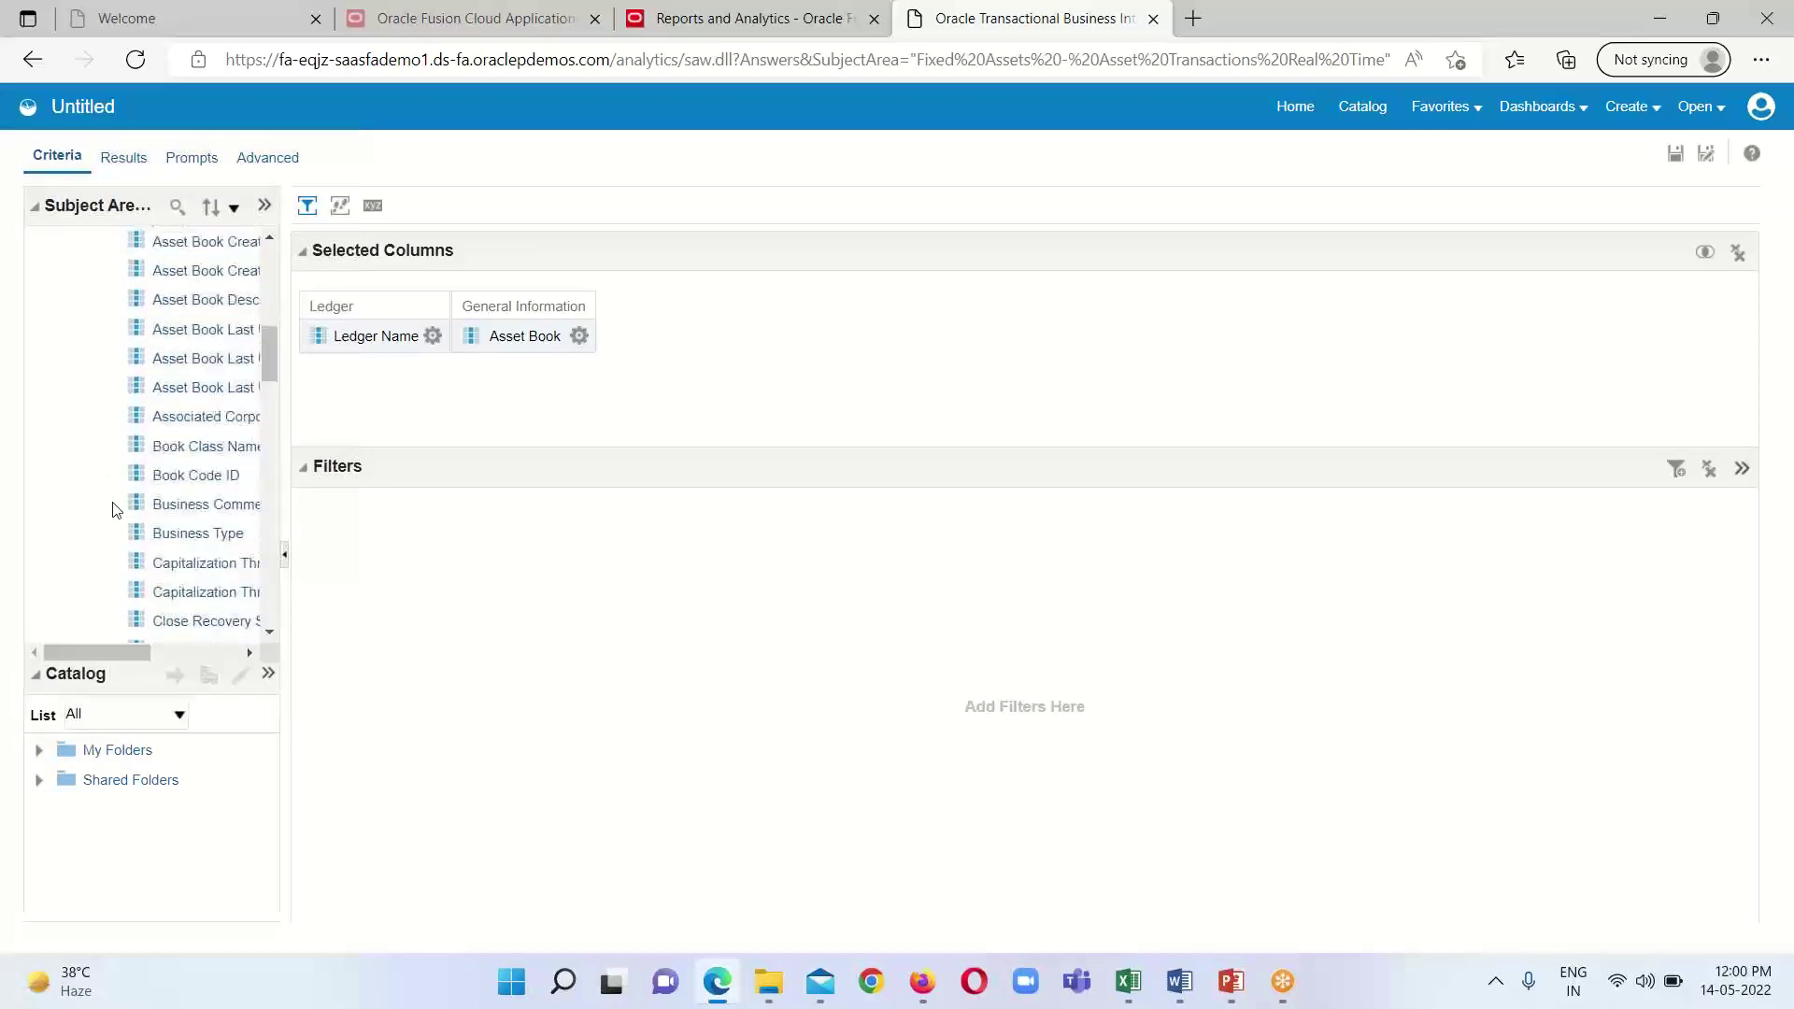
scroll(121, 508, up, 2)
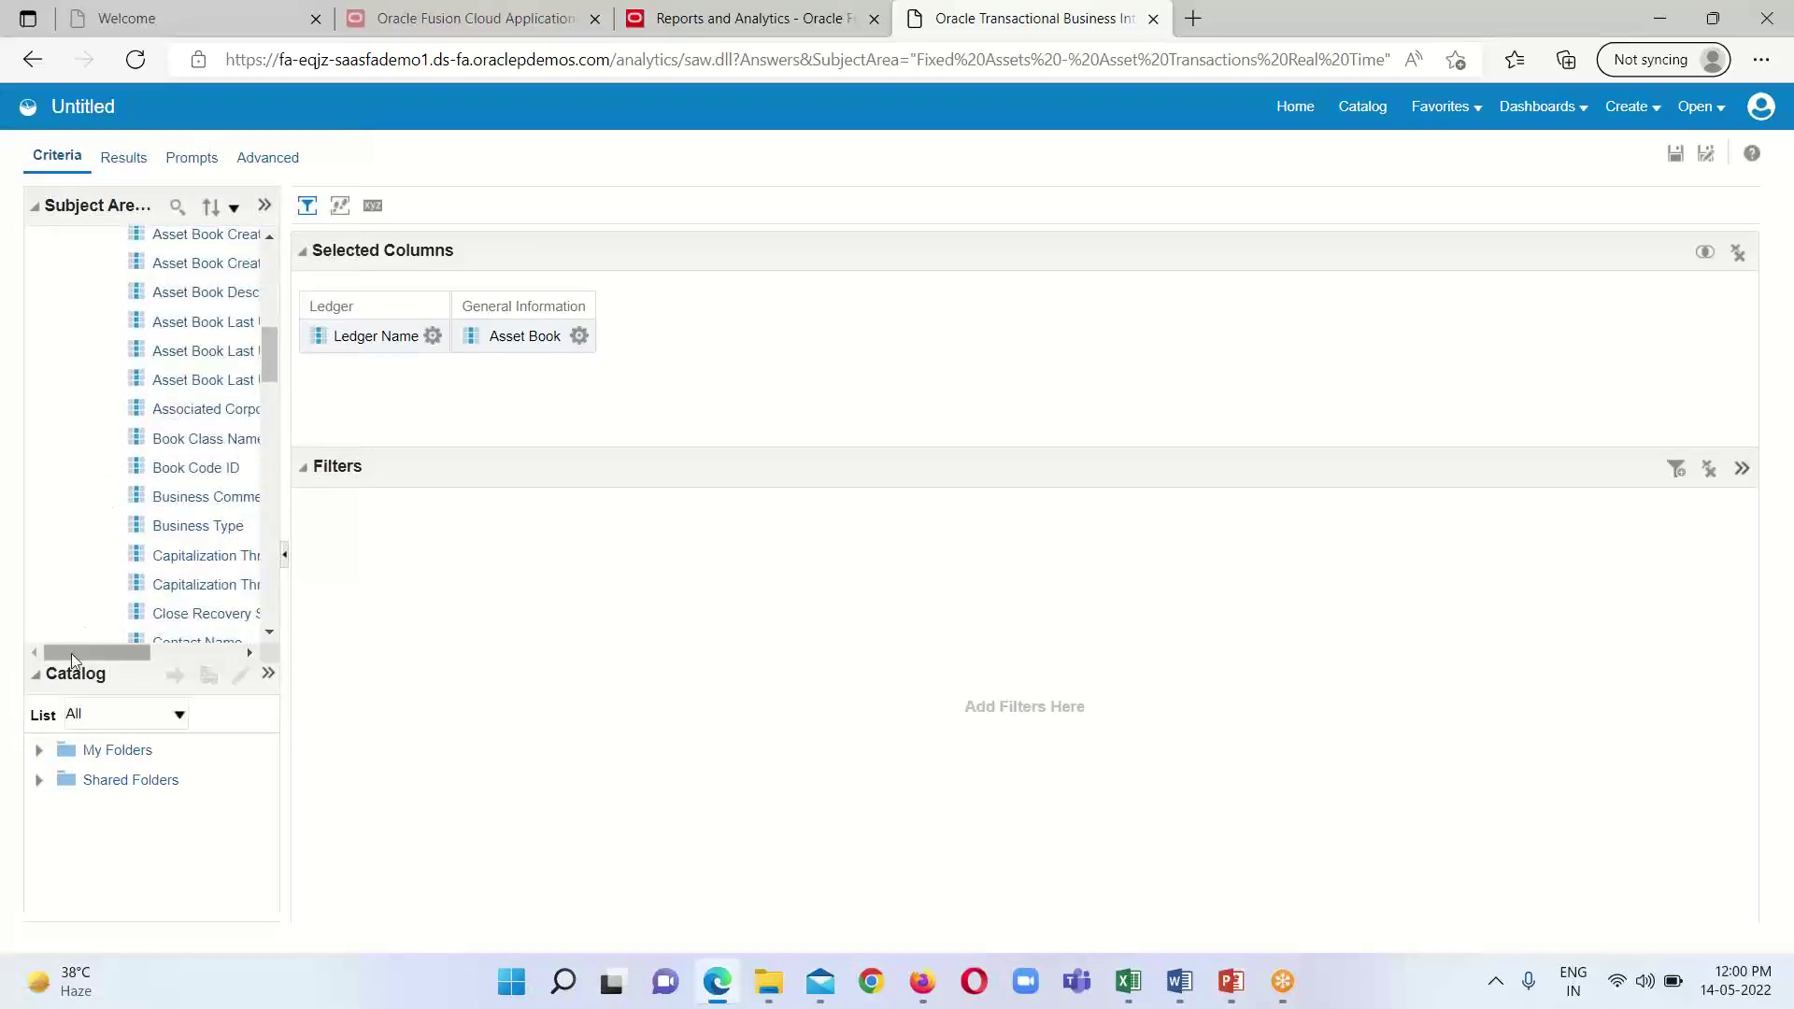
drag(71, 653, 95, 654)
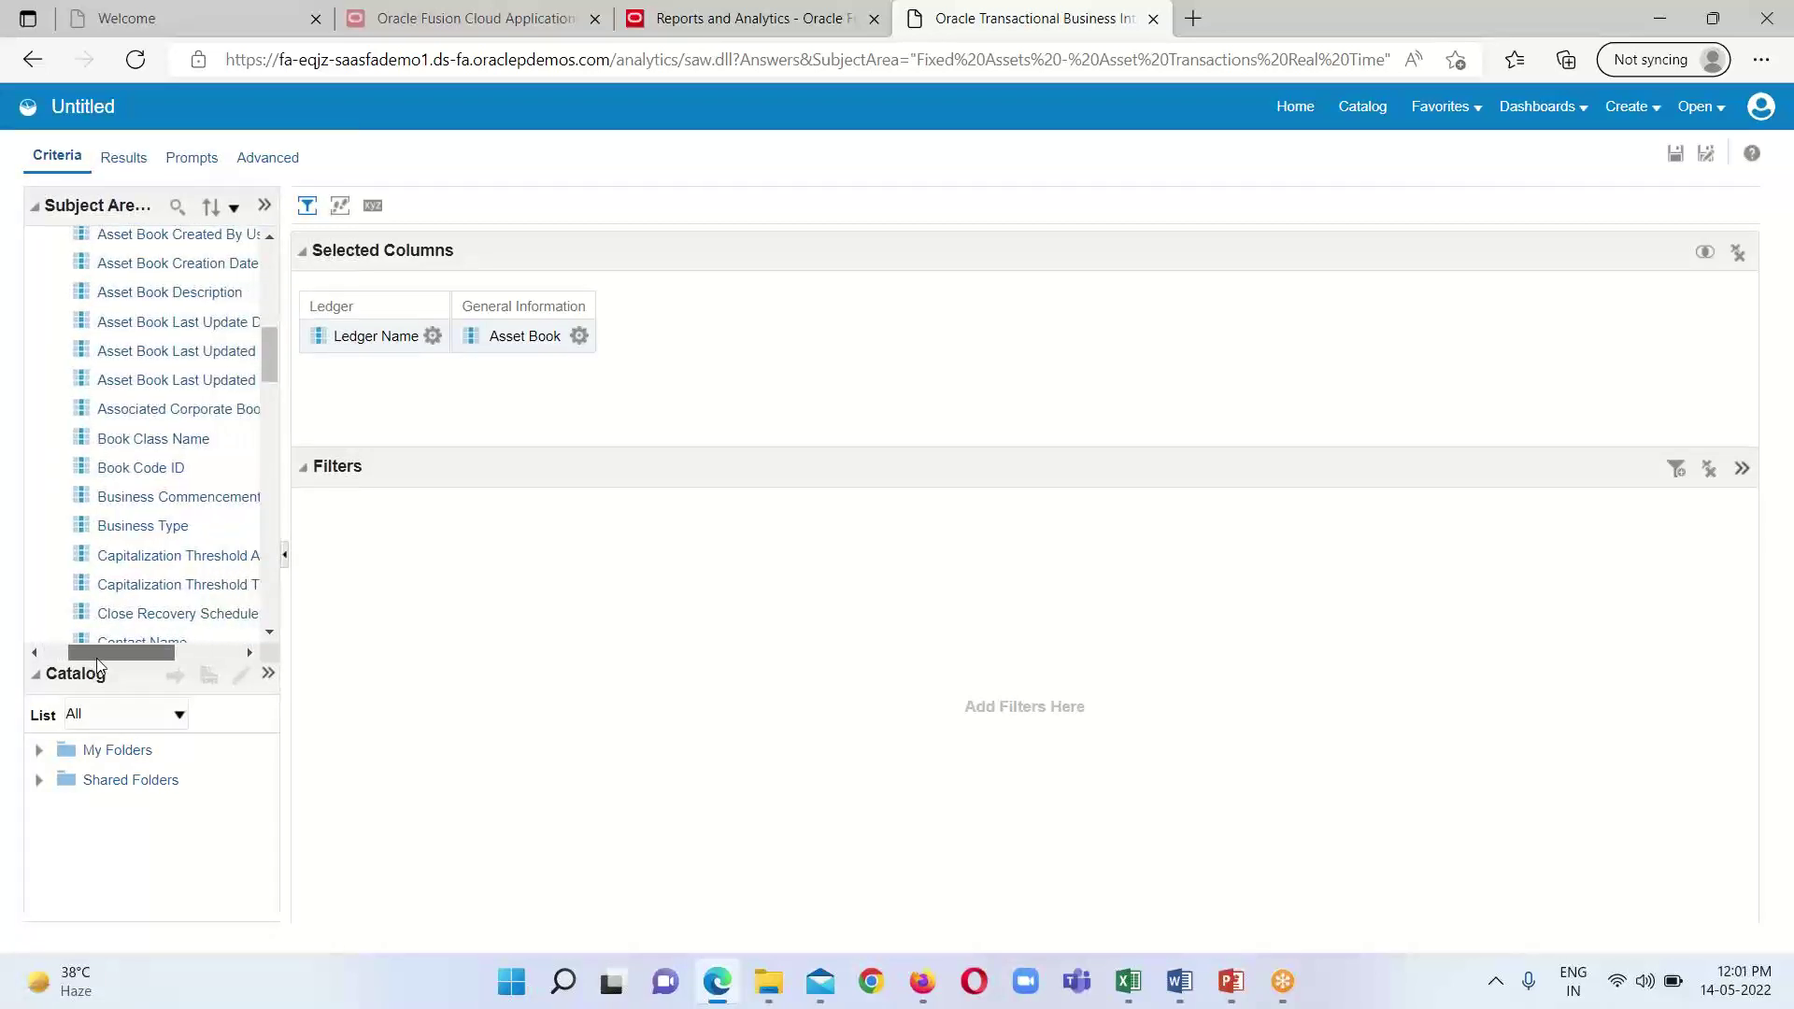
scroll(112, 574, up, 1)
scroll(112, 575, up, 1)
scroll(112, 575, down, 2)
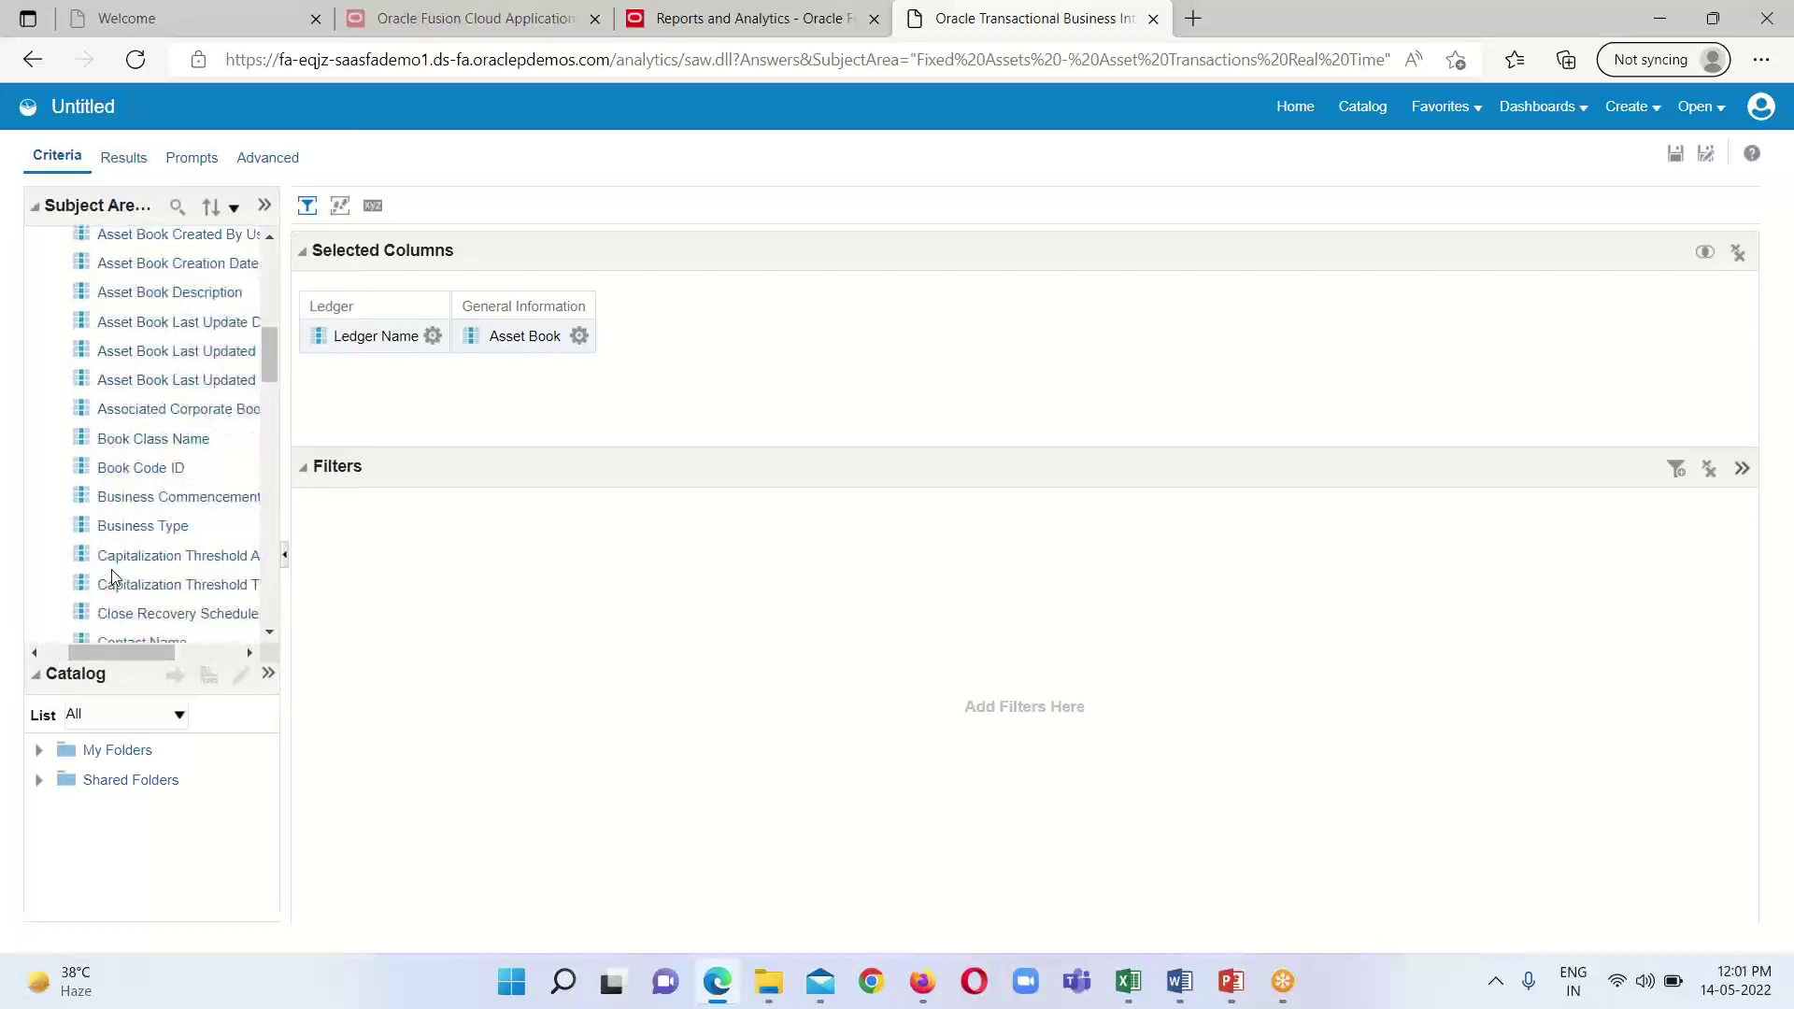
scroll(112, 575, up, 2)
scroll(112, 577, up, 3)
drag(125, 651, 105, 654)
scroll(105, 595, up, 5)
click(82, 368)
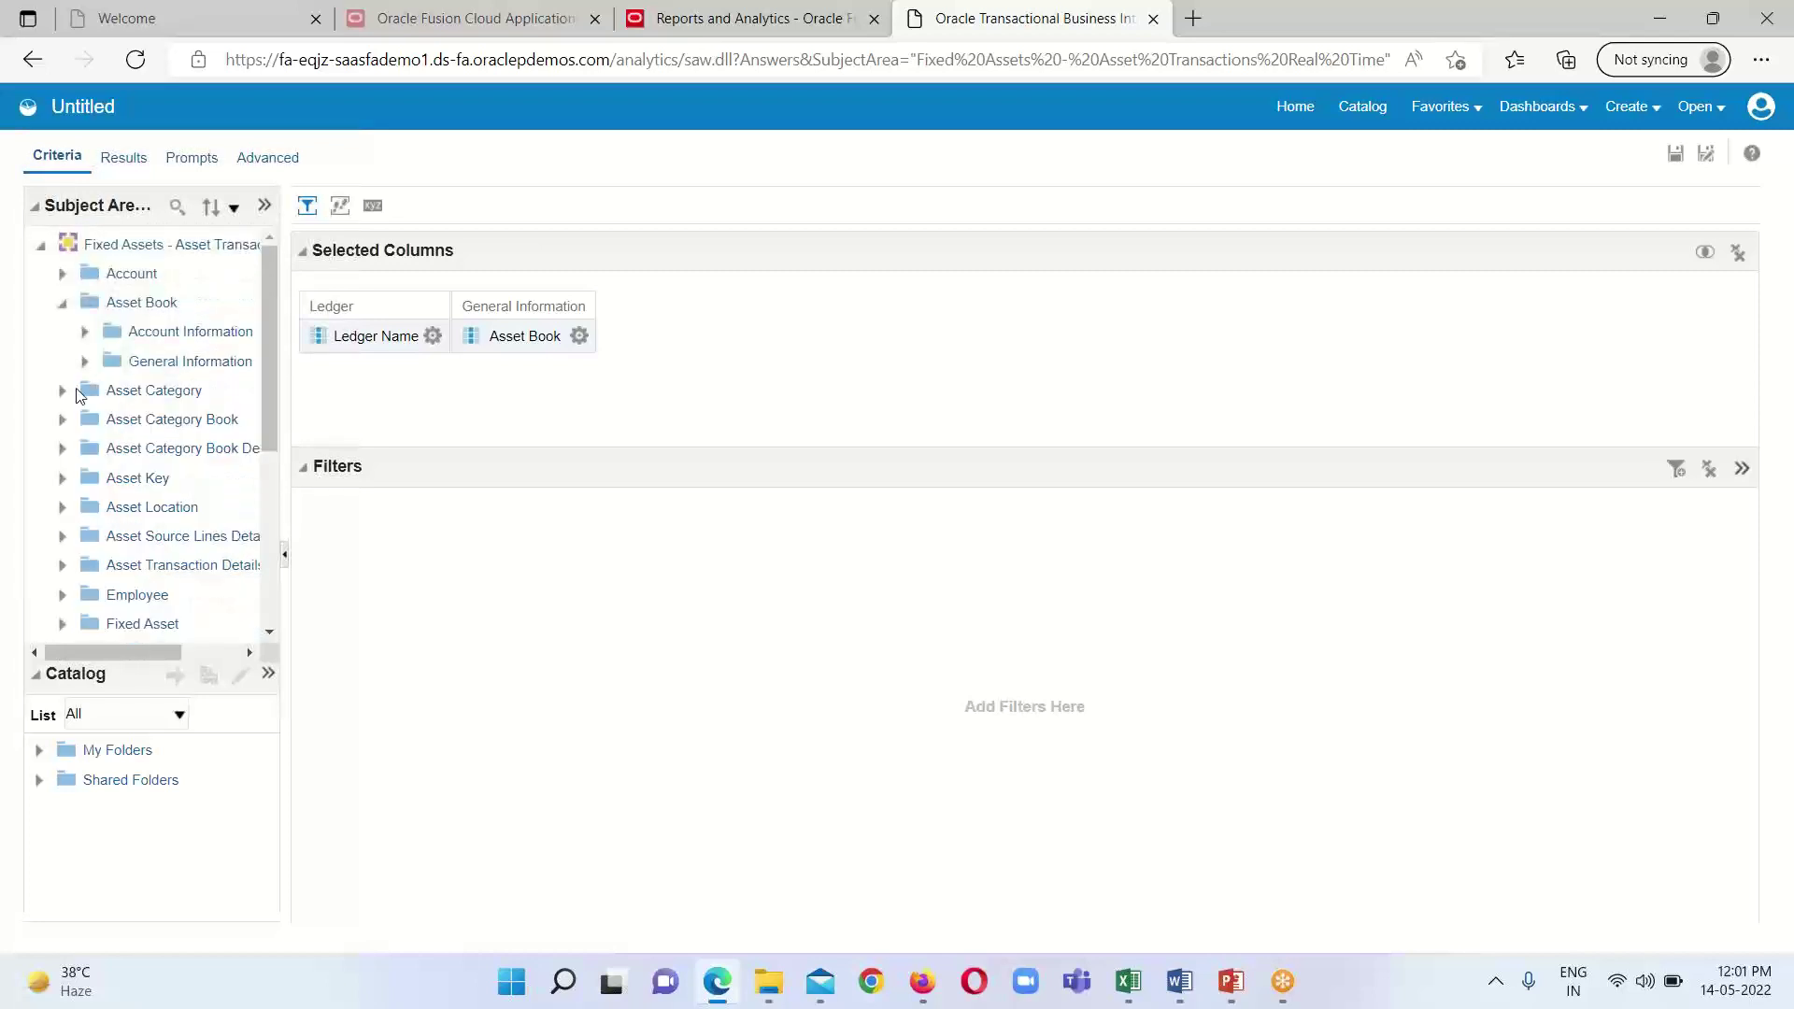
Search the subject area for "Asset Number" and add the Asset Number column to the analysis.
click(177, 206)
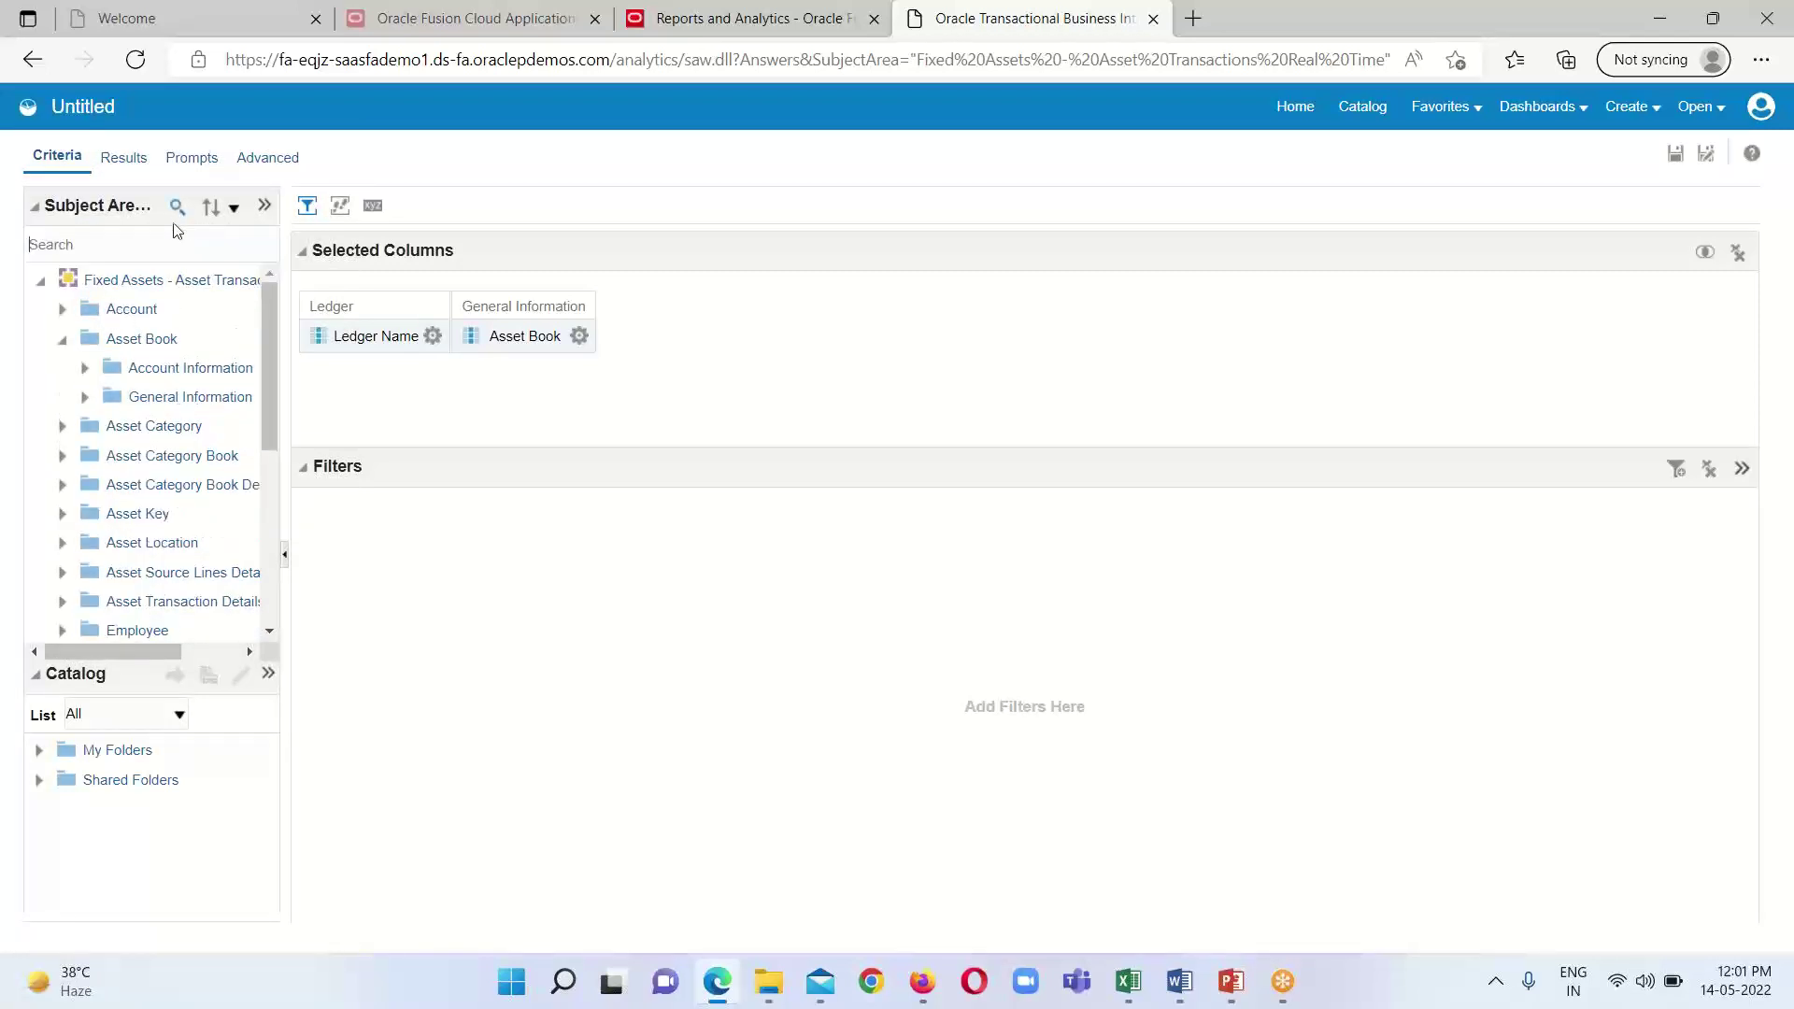
text(Asset Number)
key(Return)
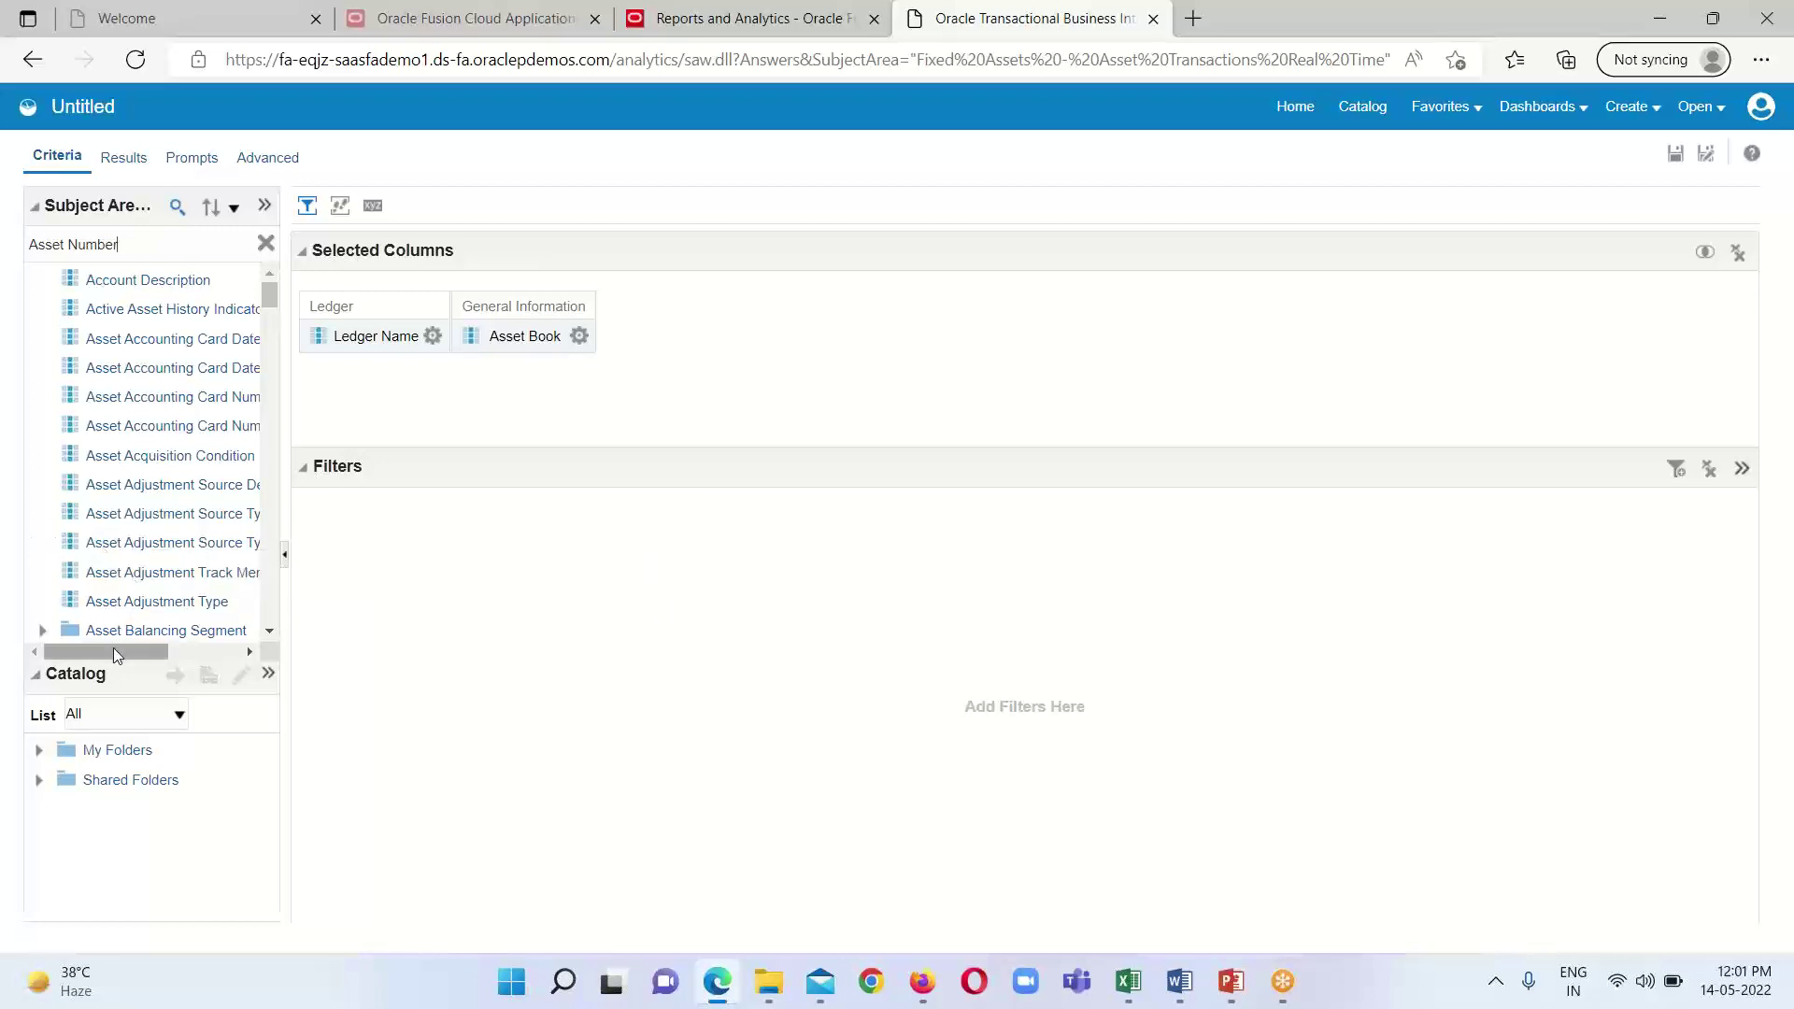
drag(114, 648, 120, 649)
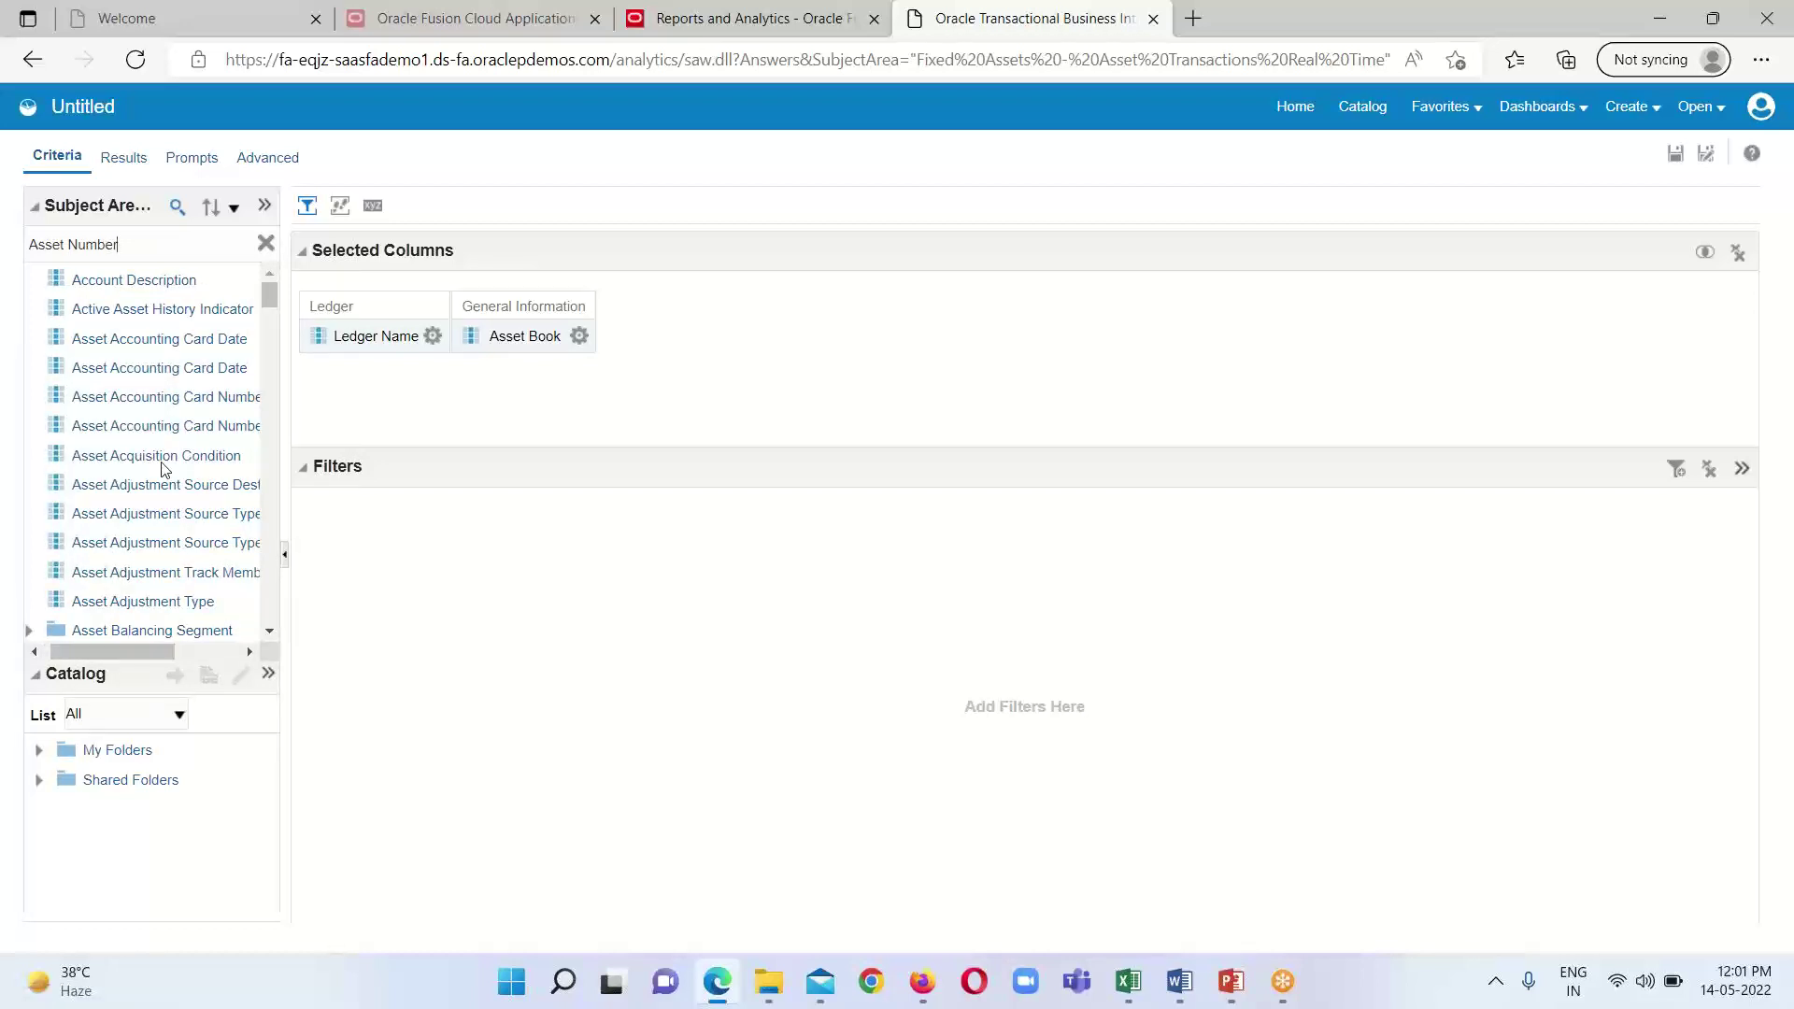
scroll(137, 473, down, 3)
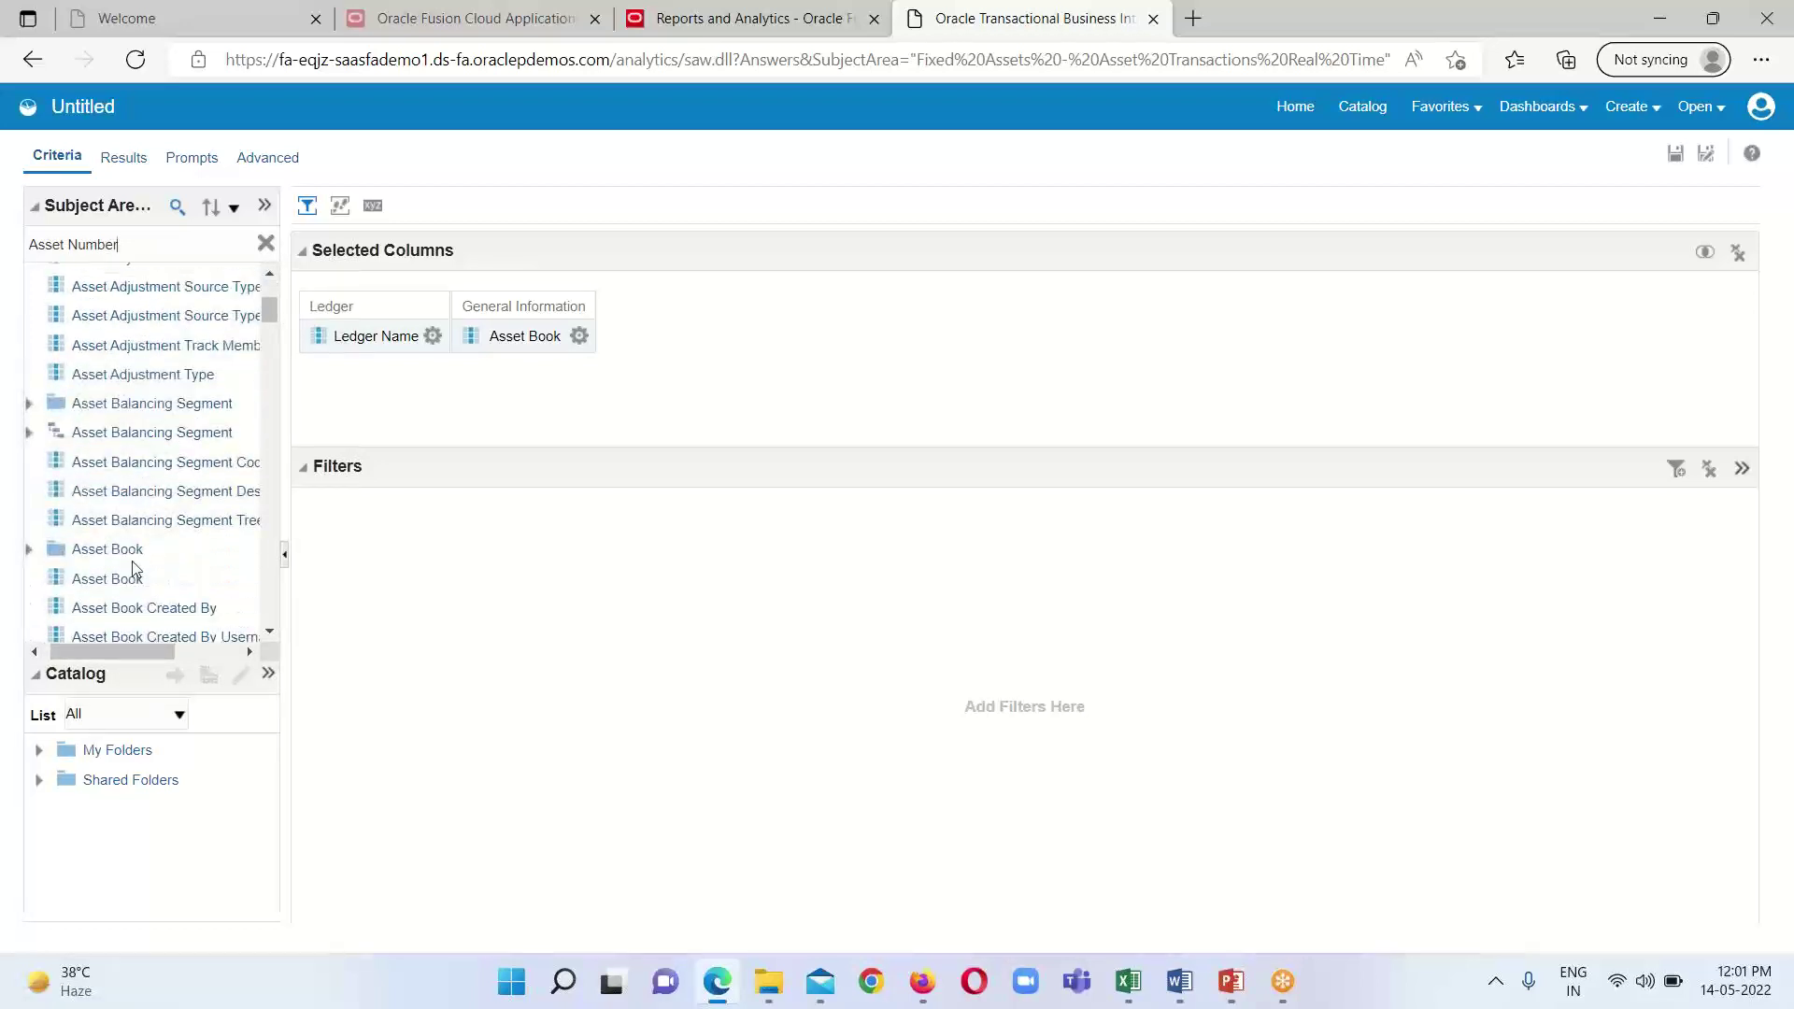
scroll(134, 566, down, 5)
scroll(122, 574, down, 6)
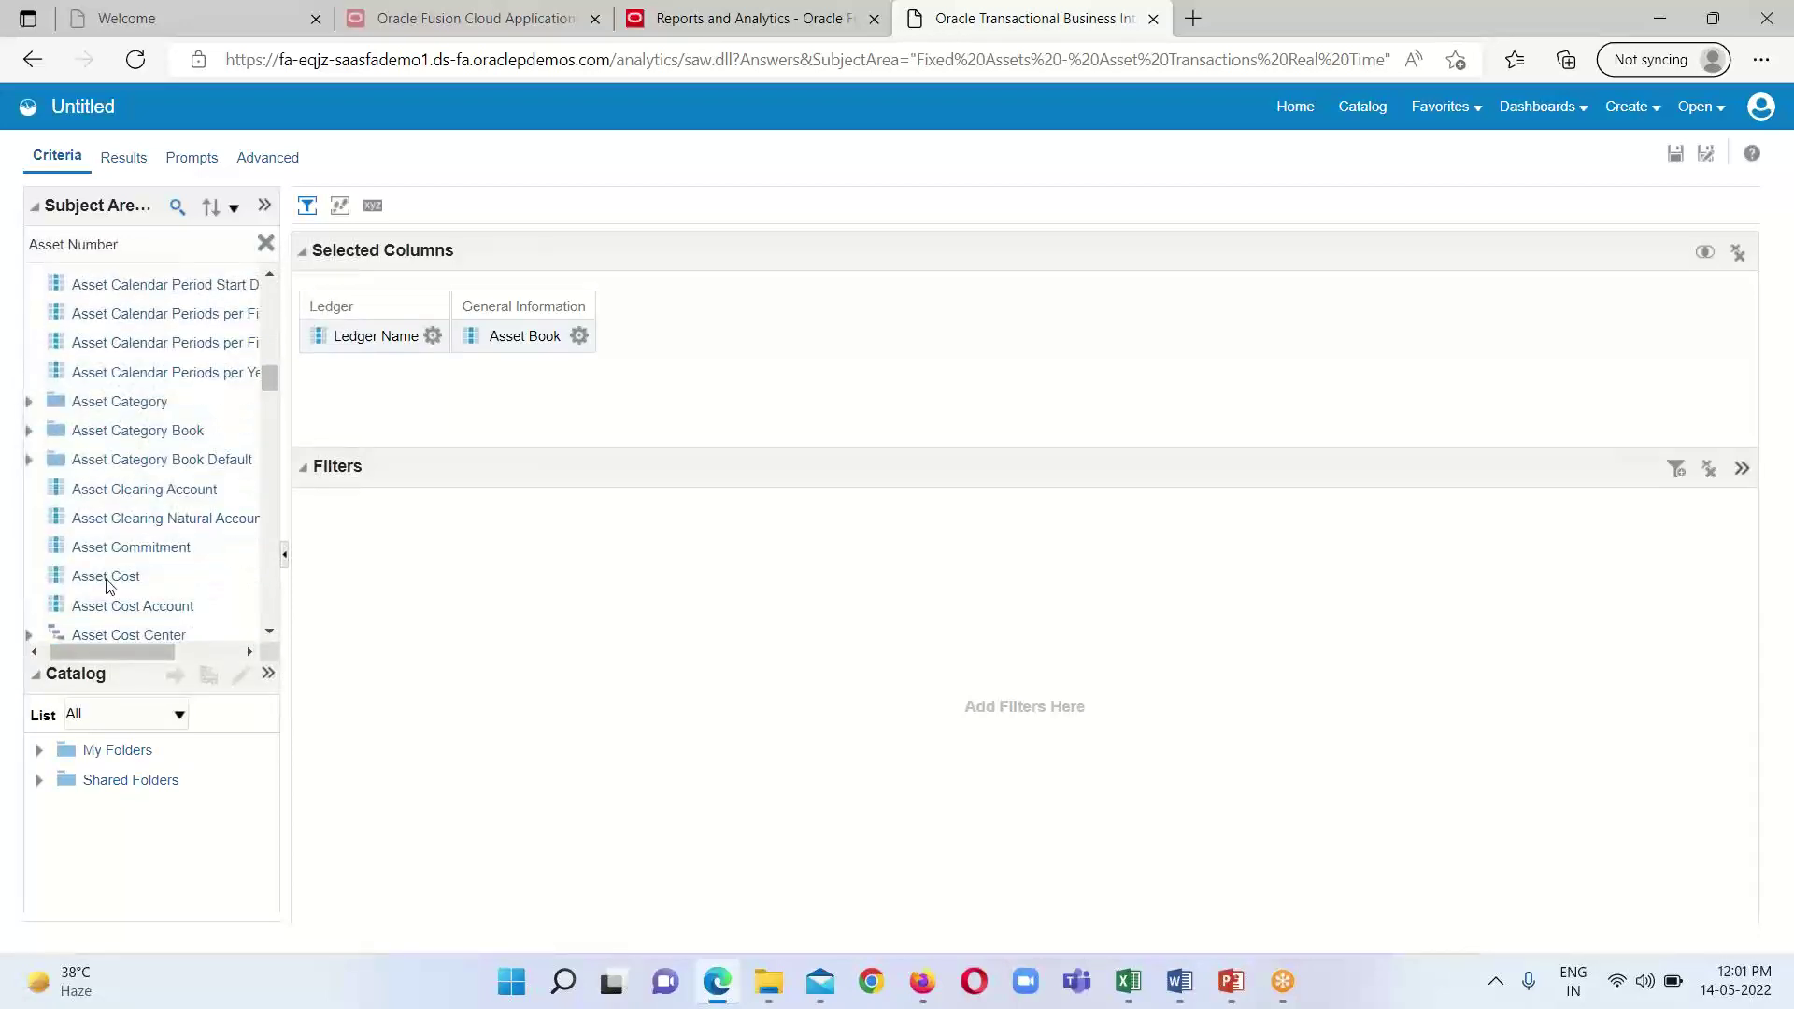
scroll(103, 588, down, 4)
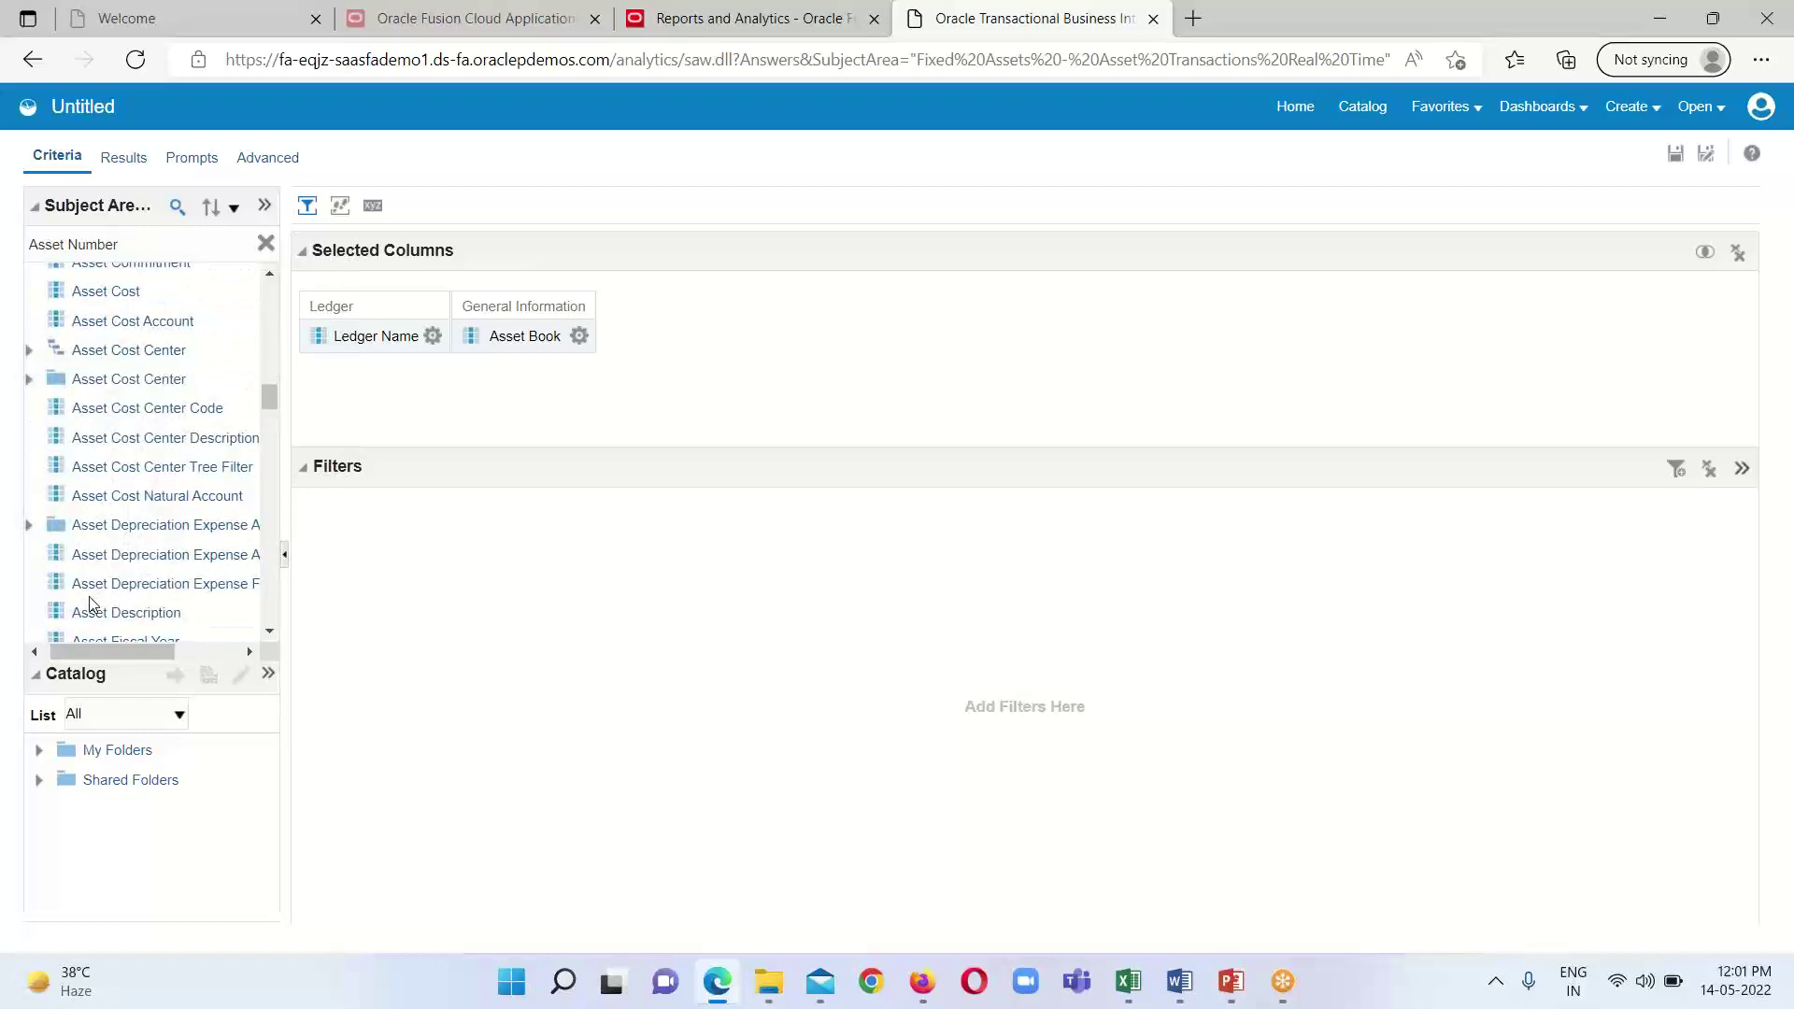
scroll(91, 602, down, 2)
scroll(91, 603, down, 4)
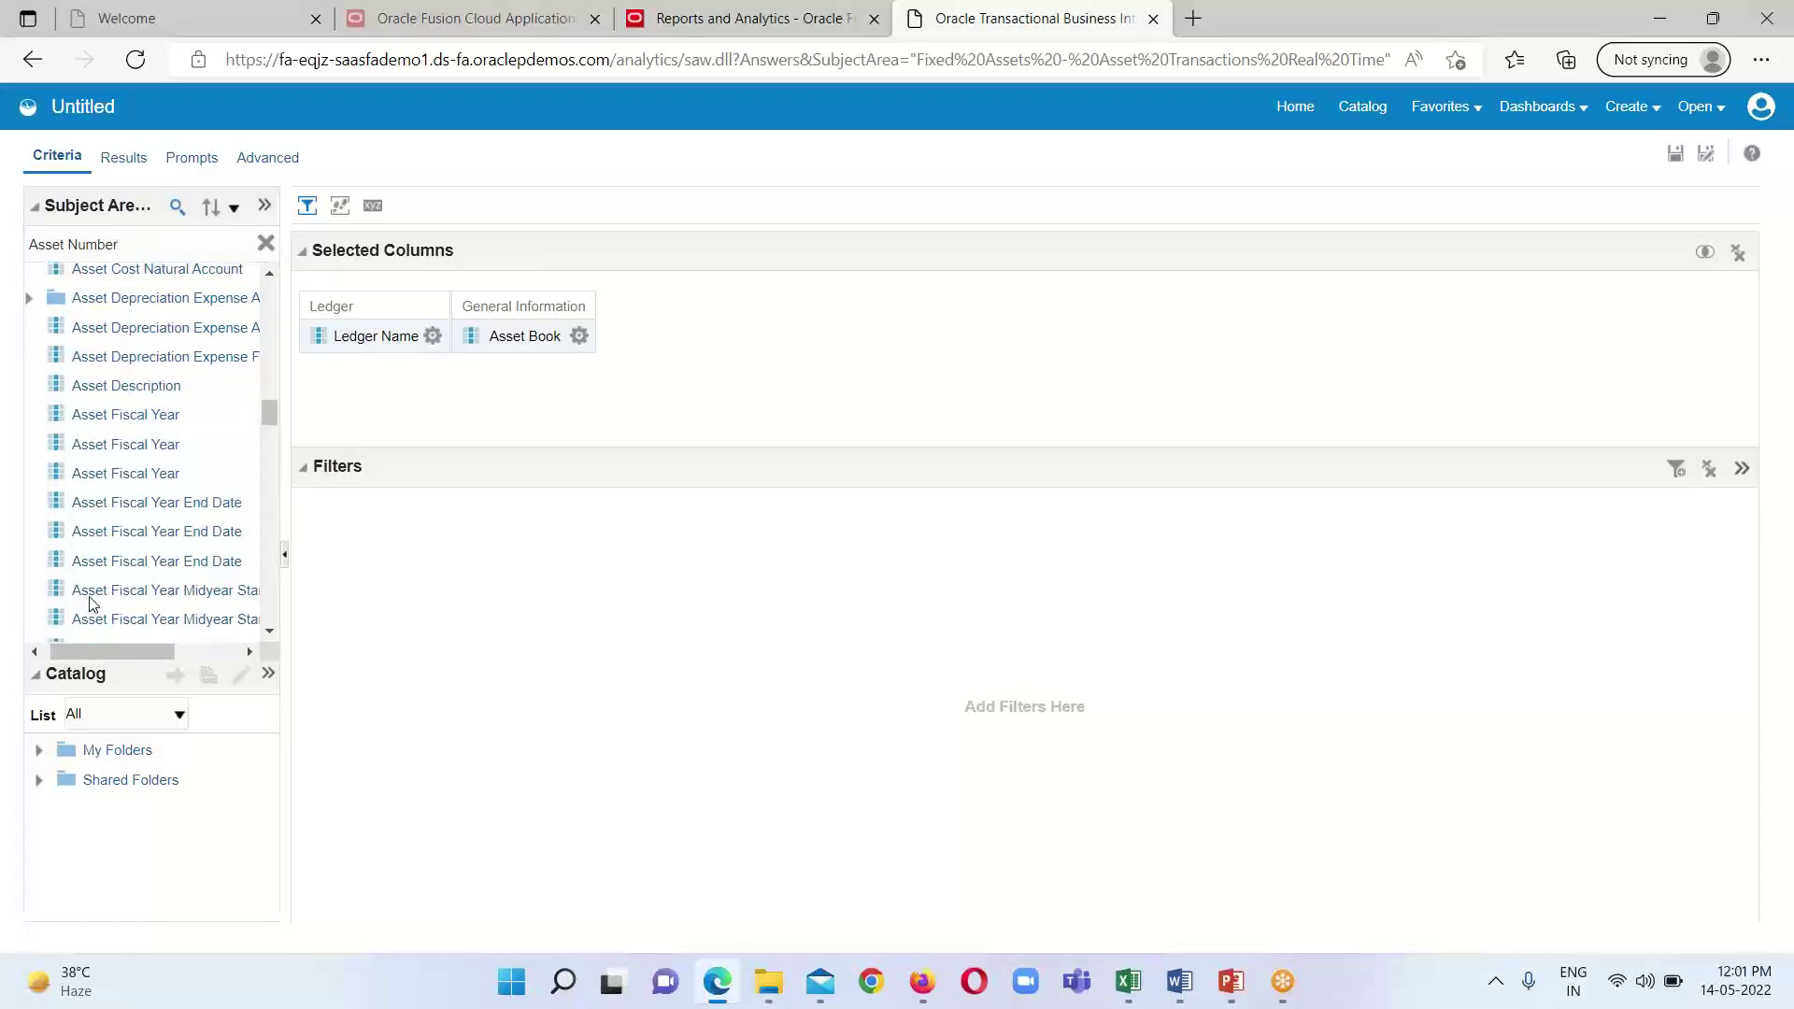
scroll(90, 603, down, 3)
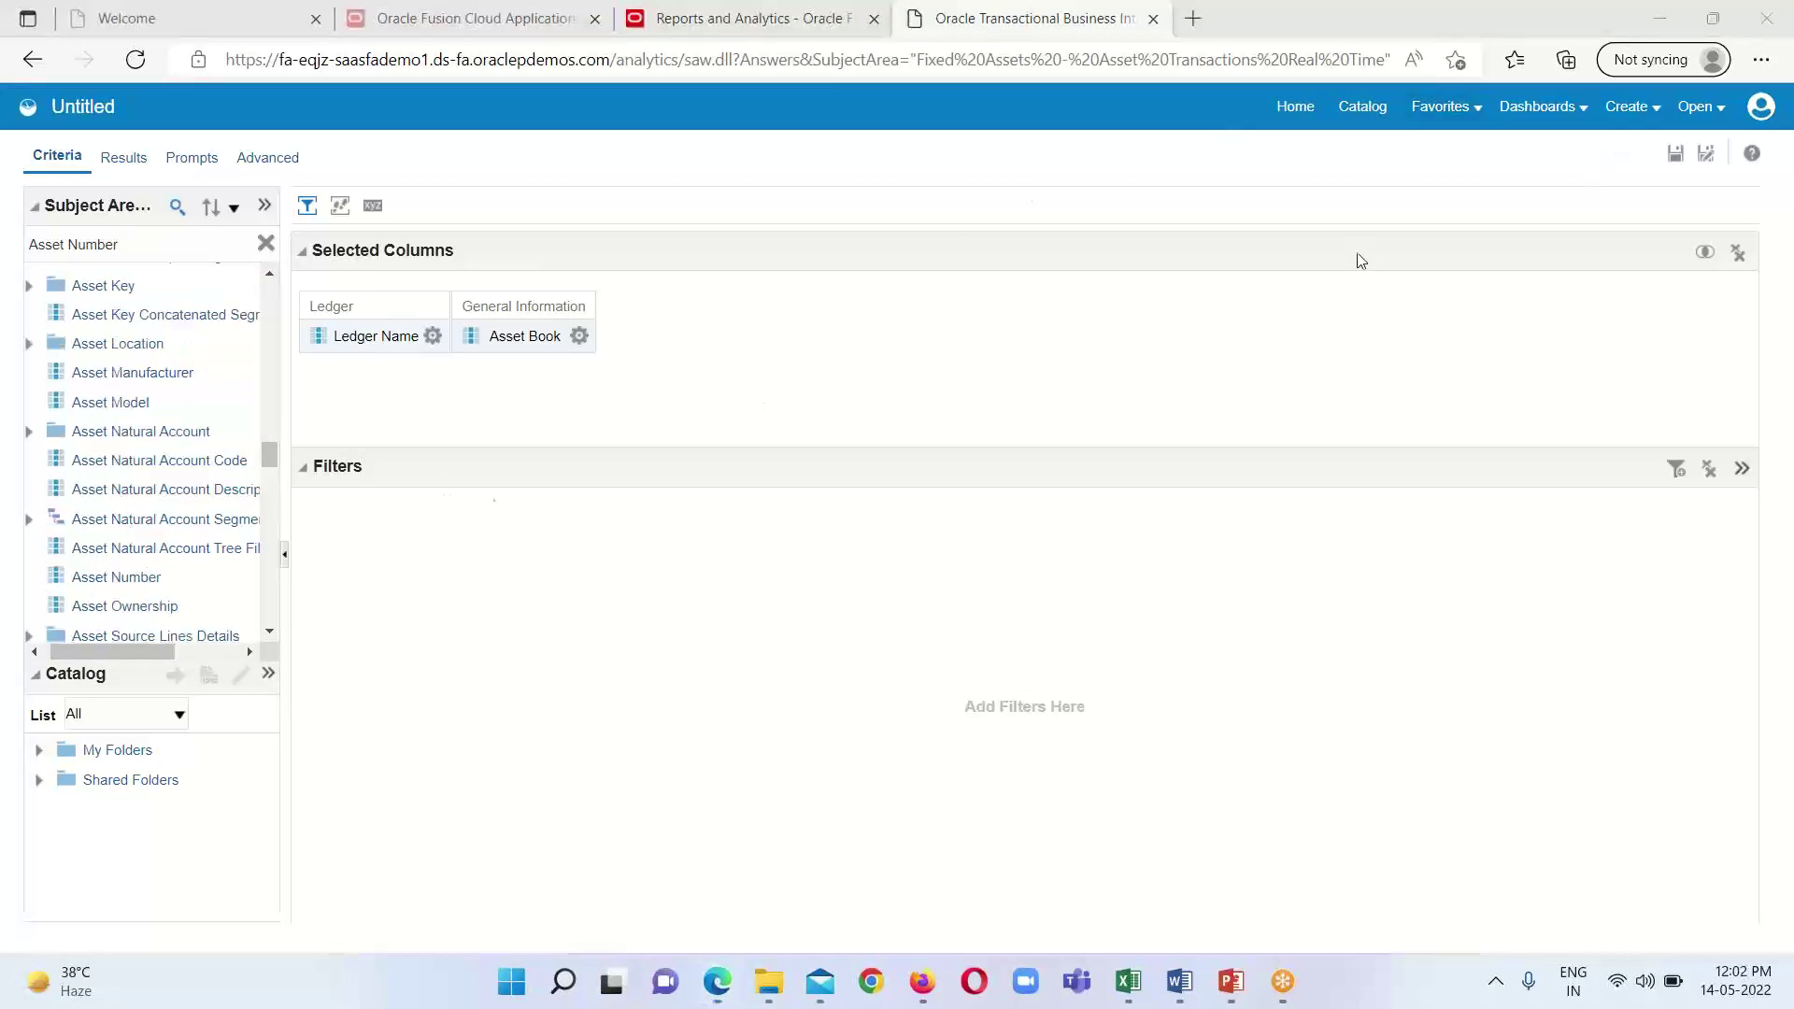
click(128, 579)
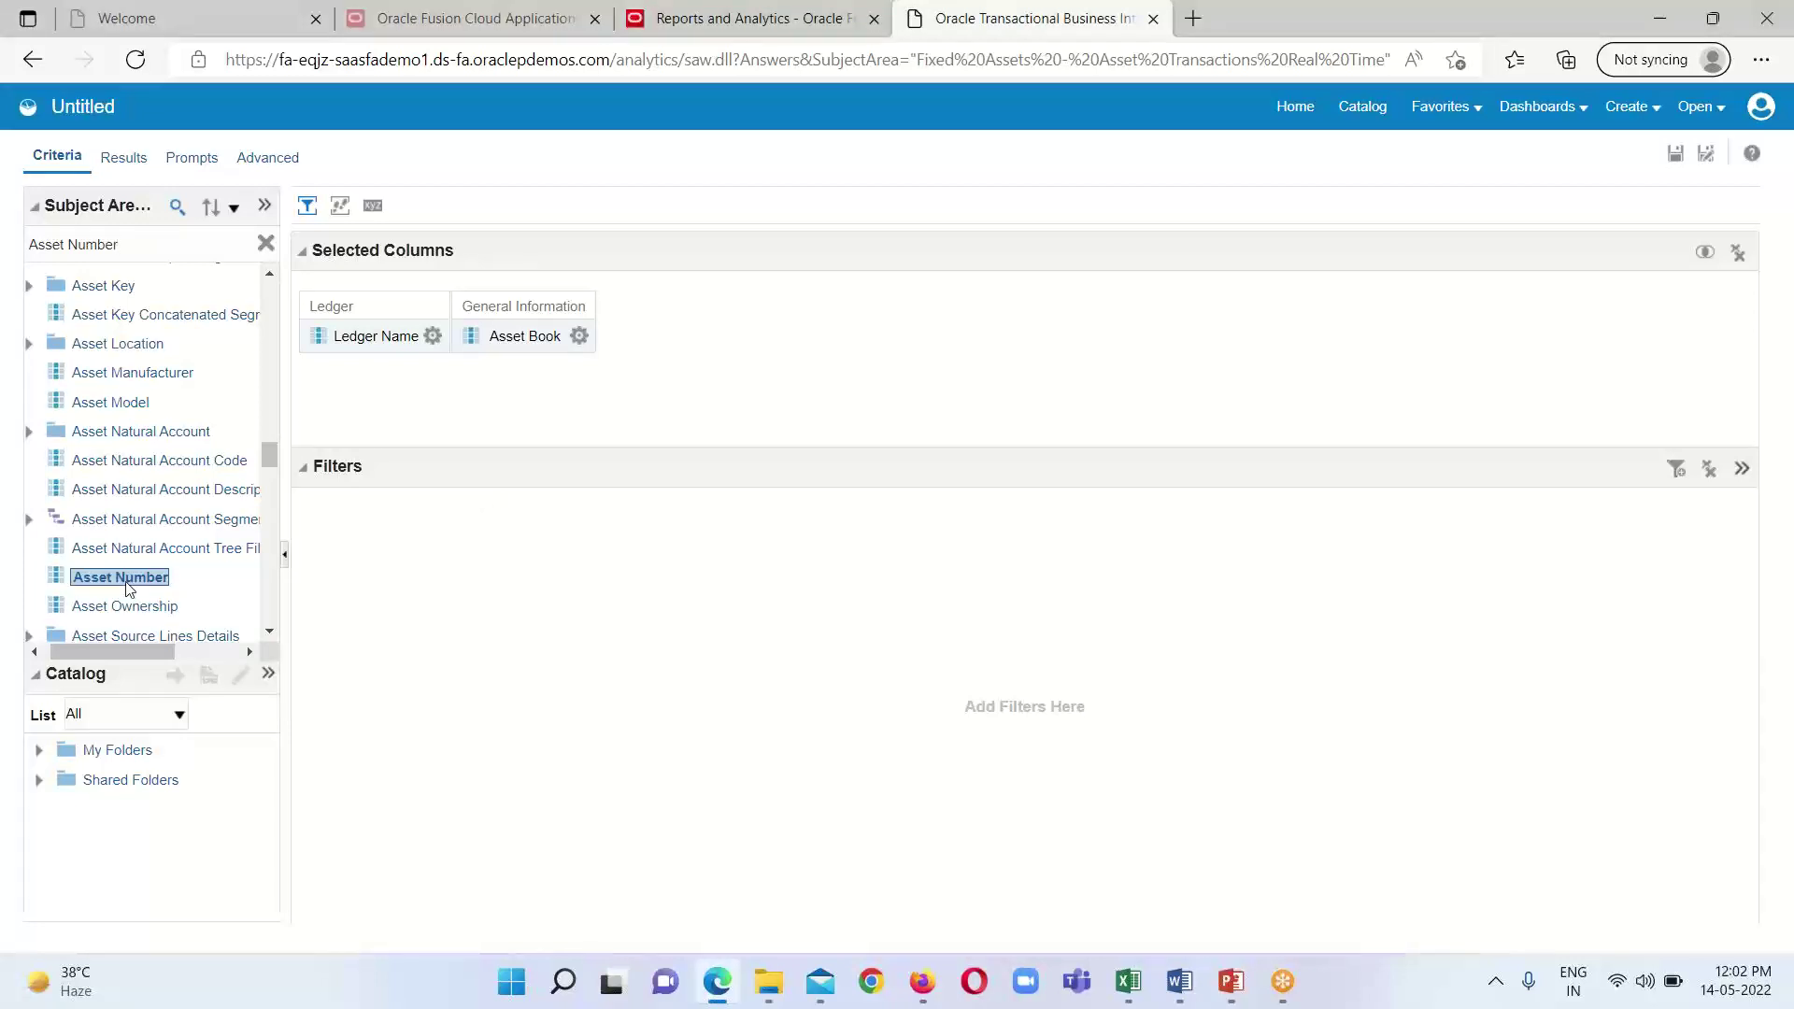
double_click(128, 579)
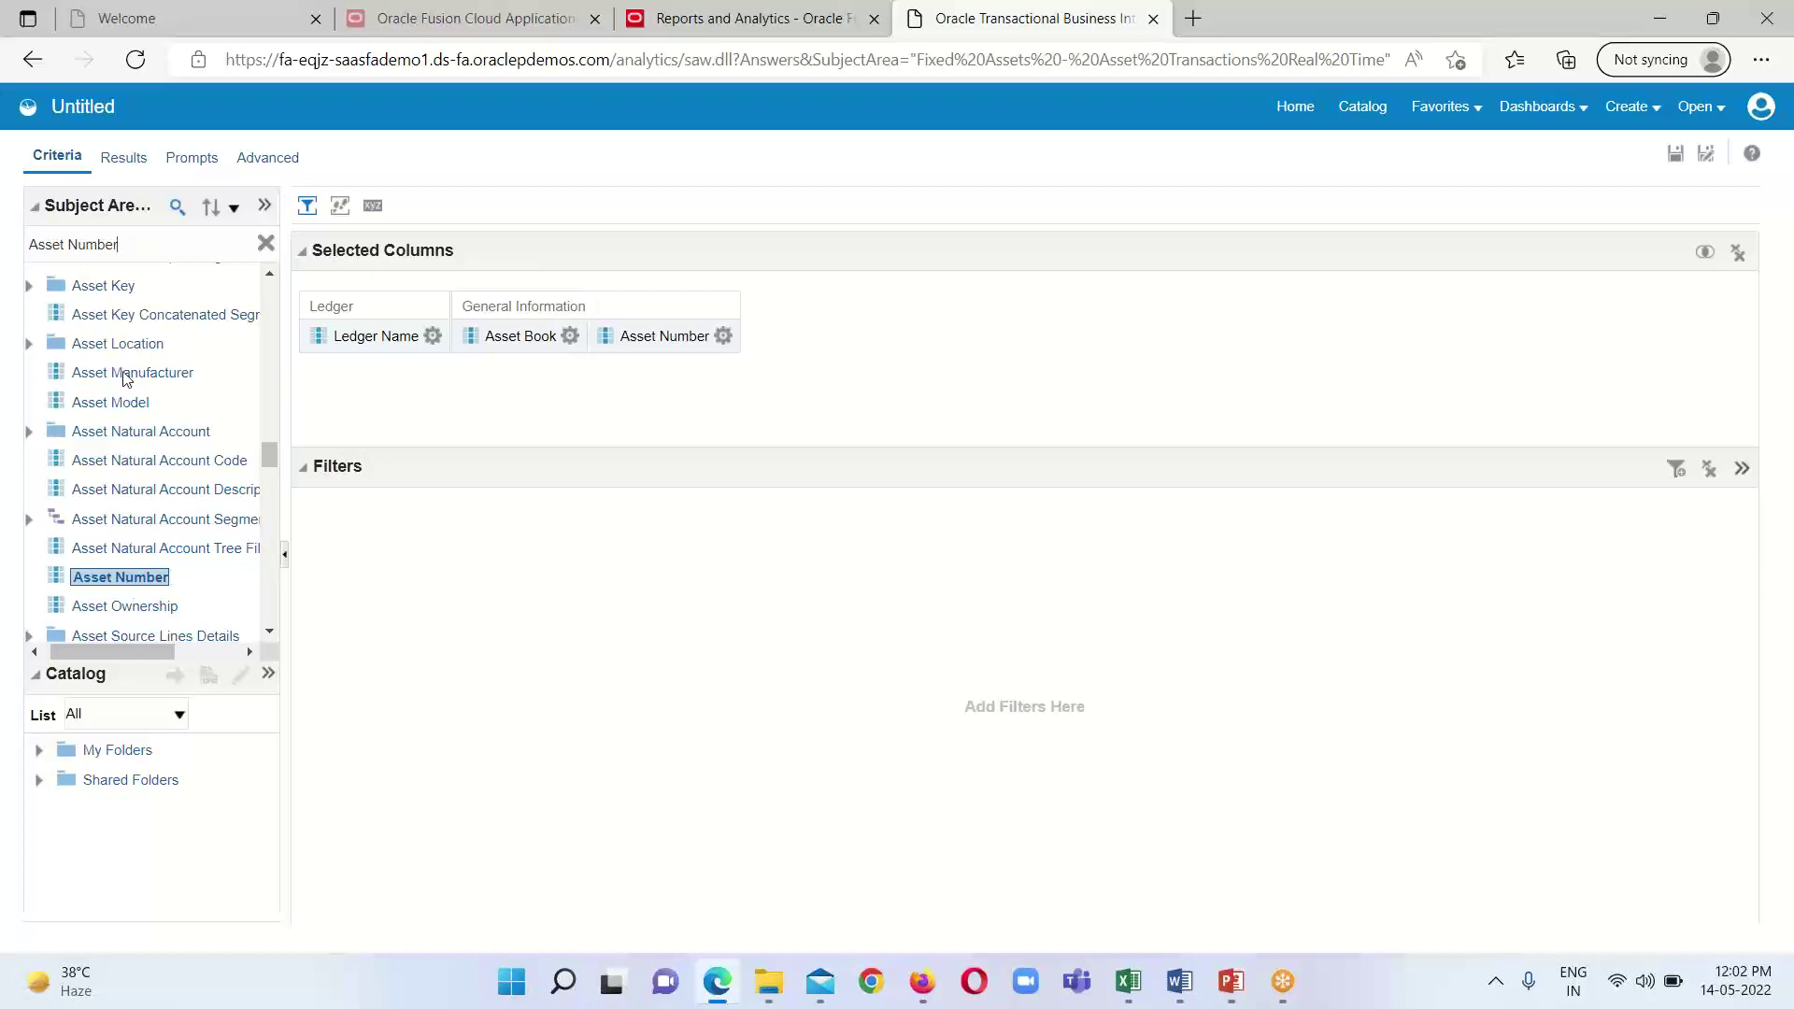
Clear the subject area search and look through the Account Information subfolder of Asset Book.
drag(144, 650, 138, 651)
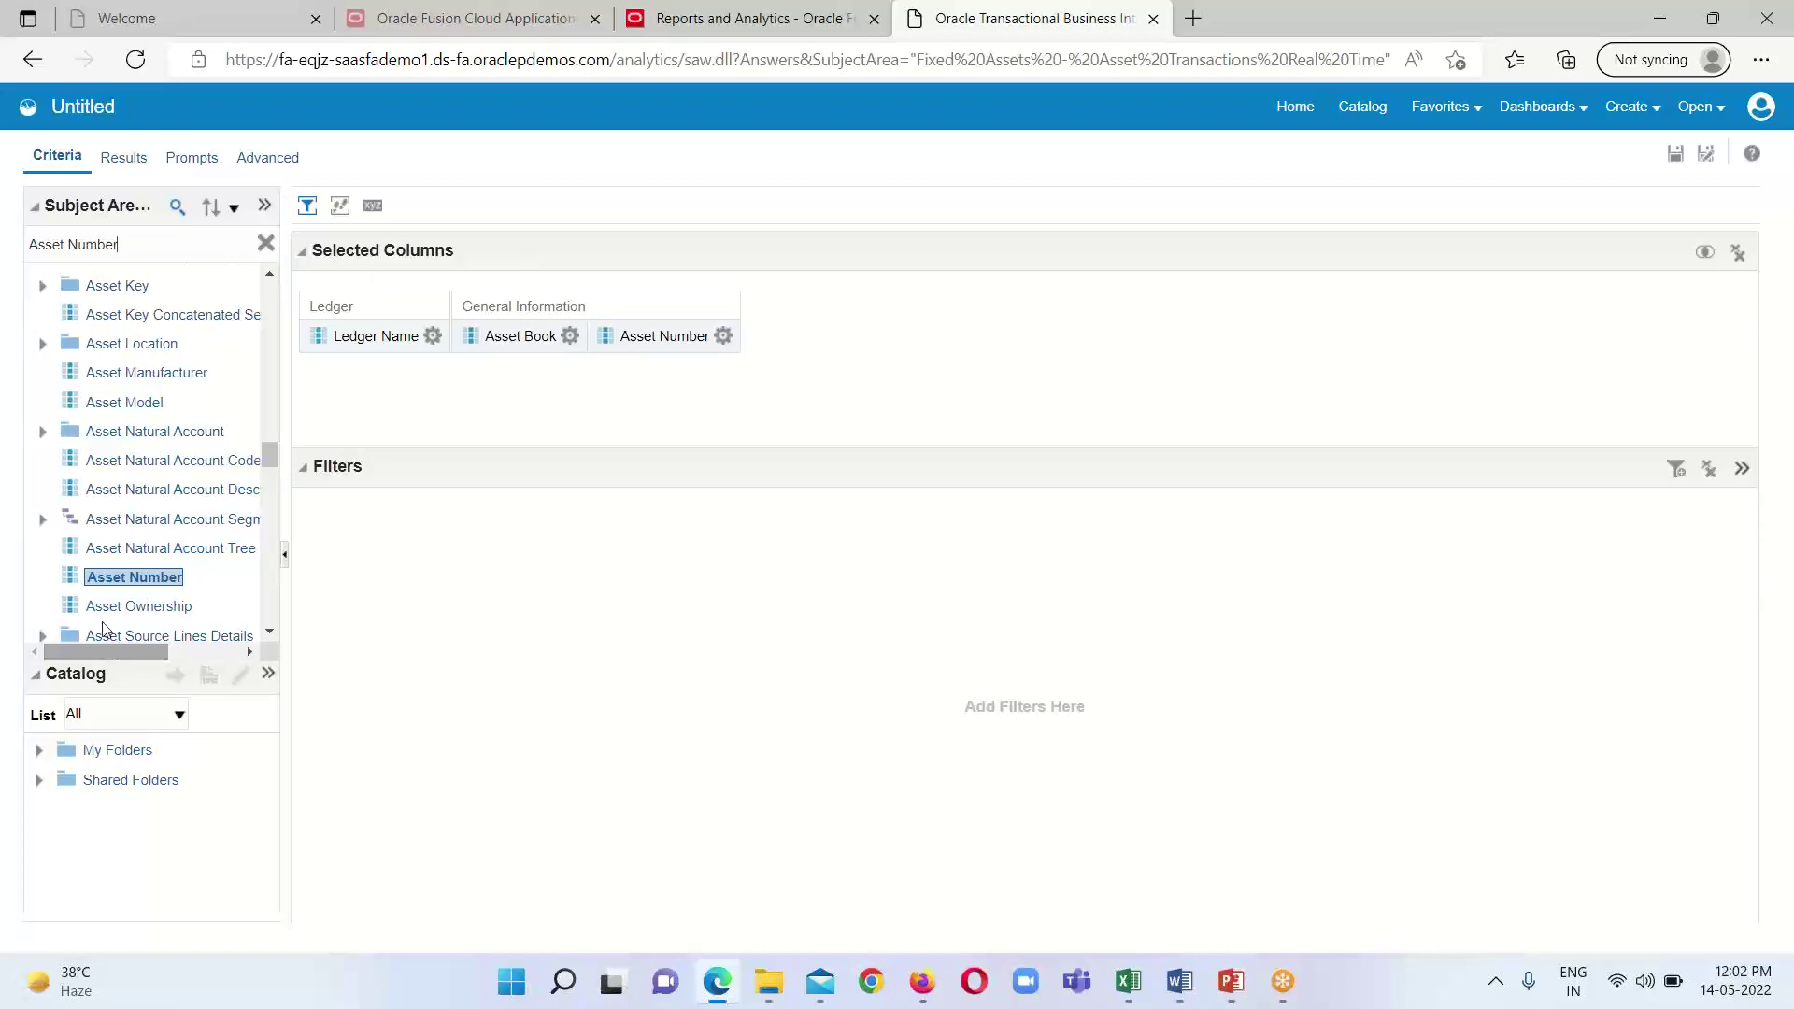
click(266, 244)
scroll(196, 374, up, 3)
scroll(196, 374, up, 4)
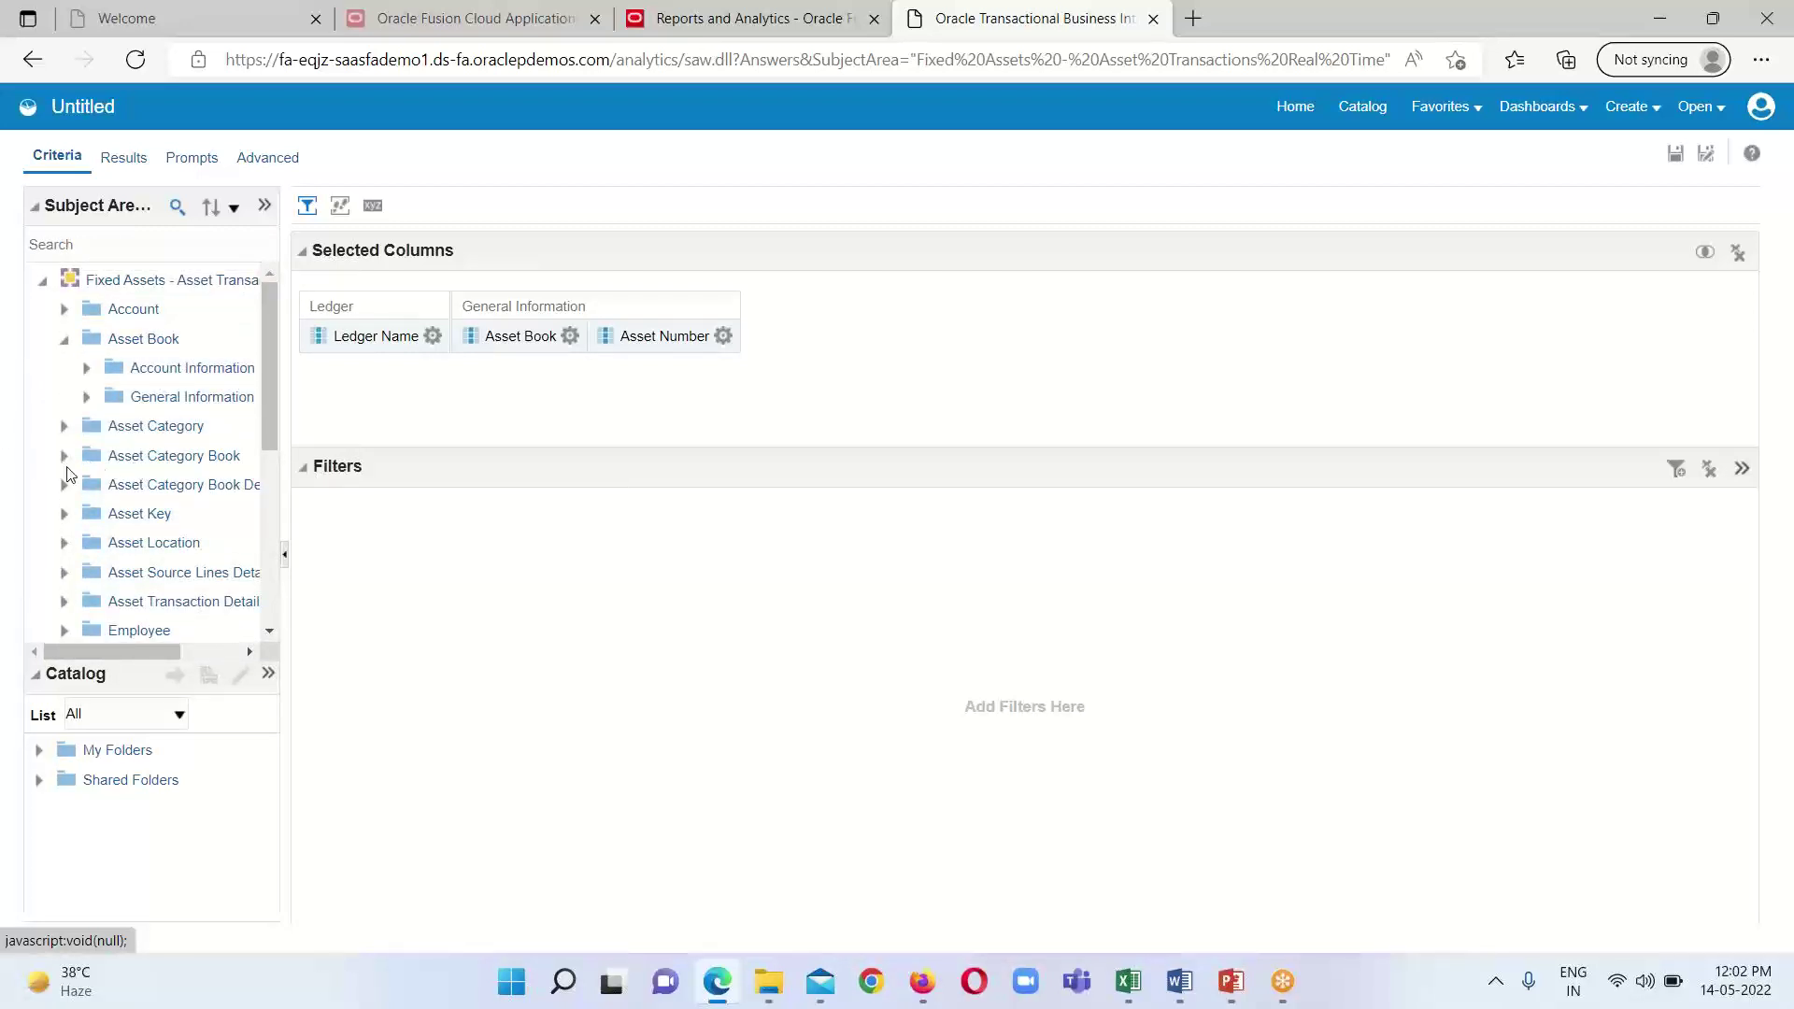
click(64, 342)
scroll(41, 503, down, 3)
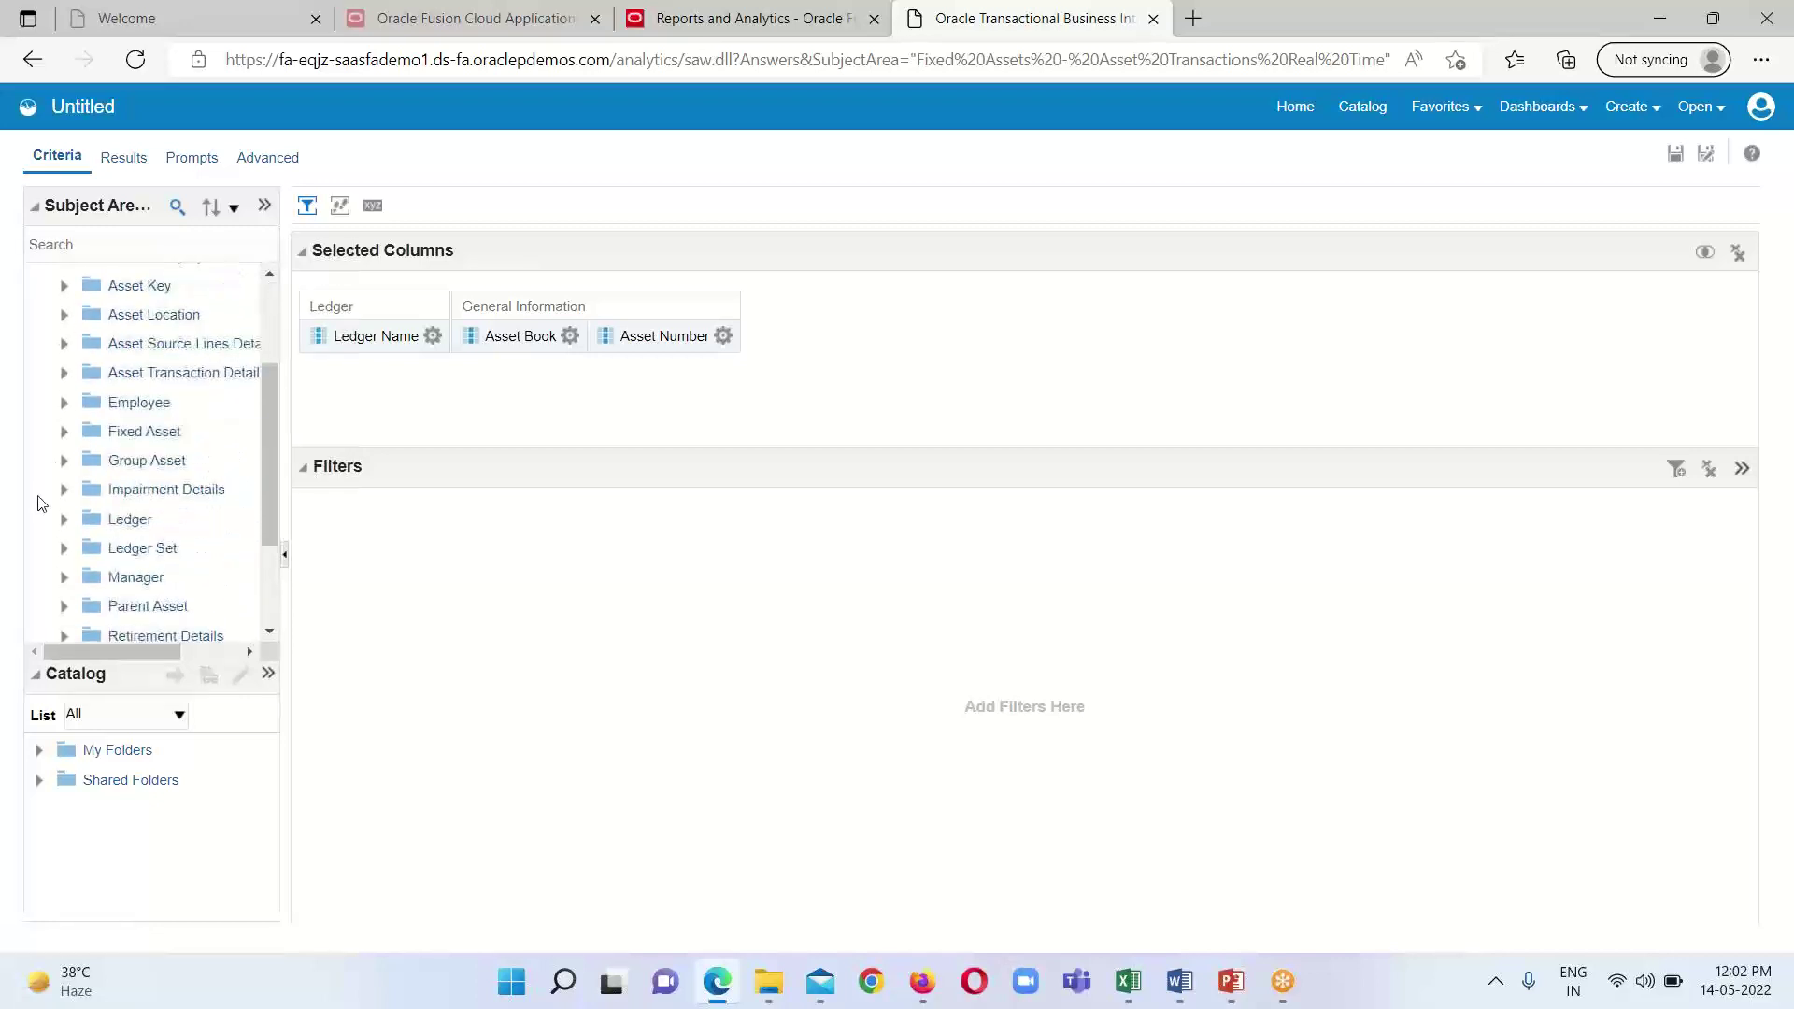
scroll(42, 504, up, 3)
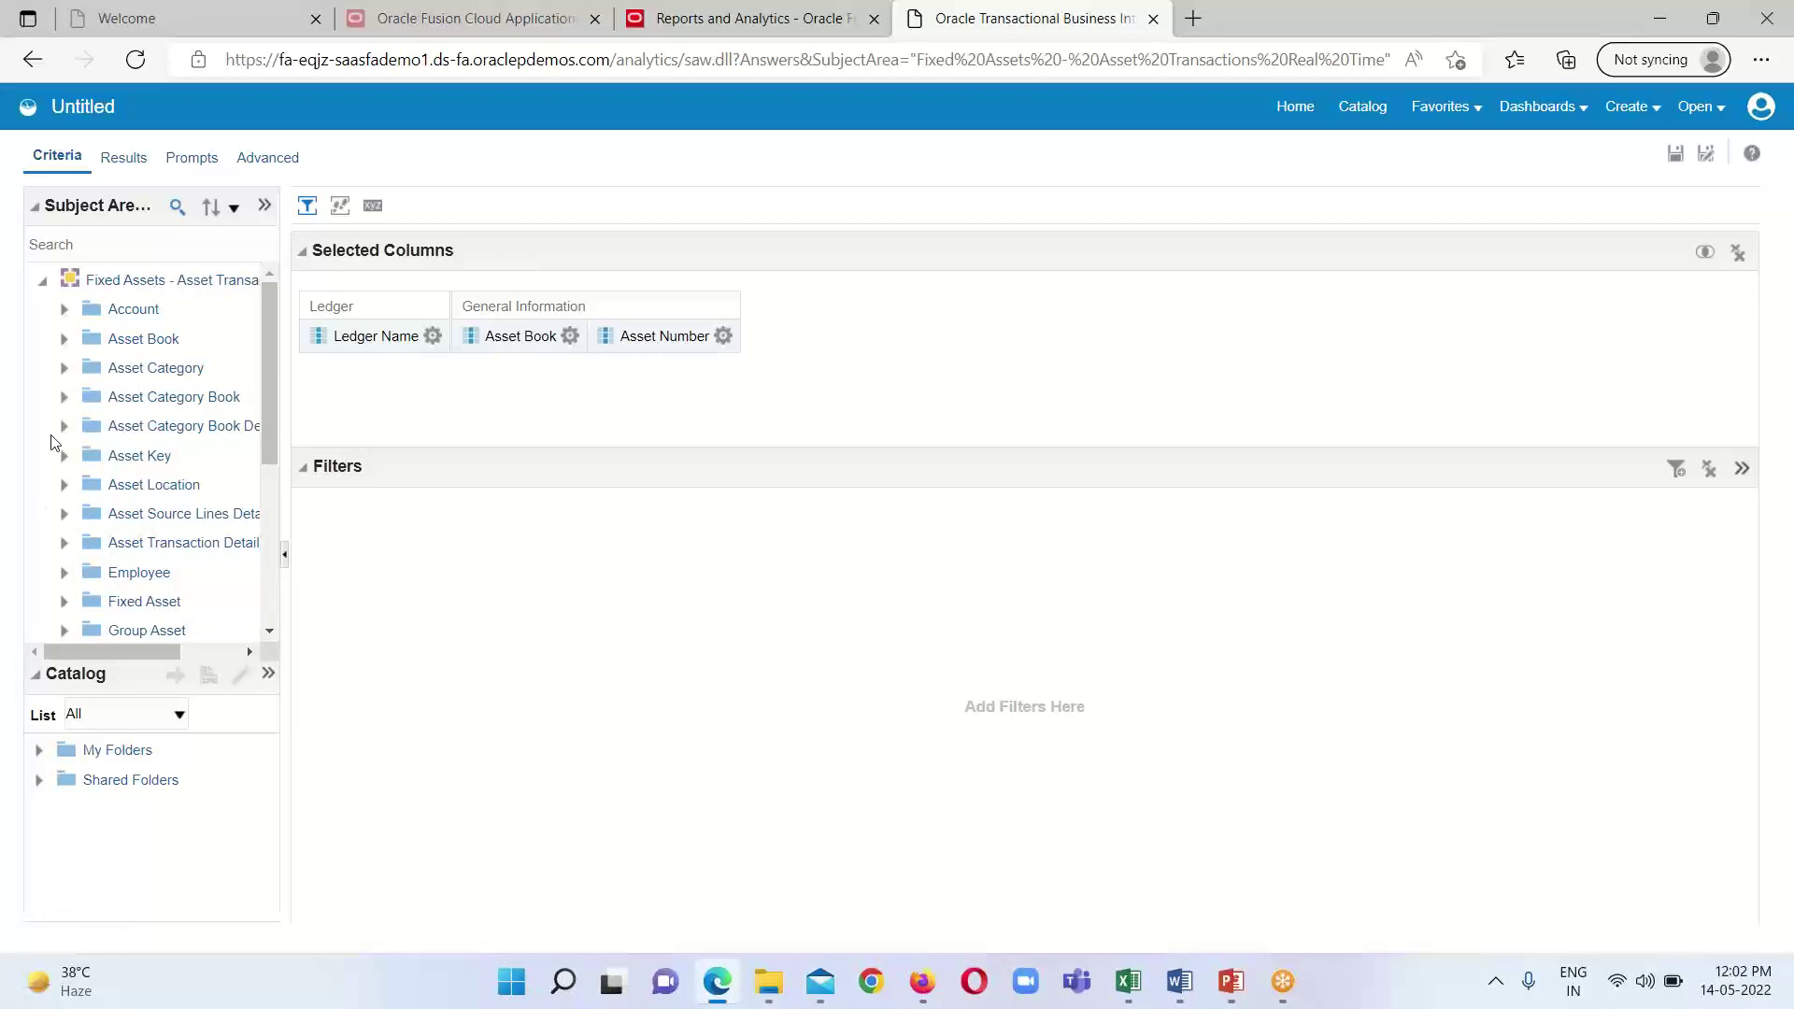
click(64, 340)
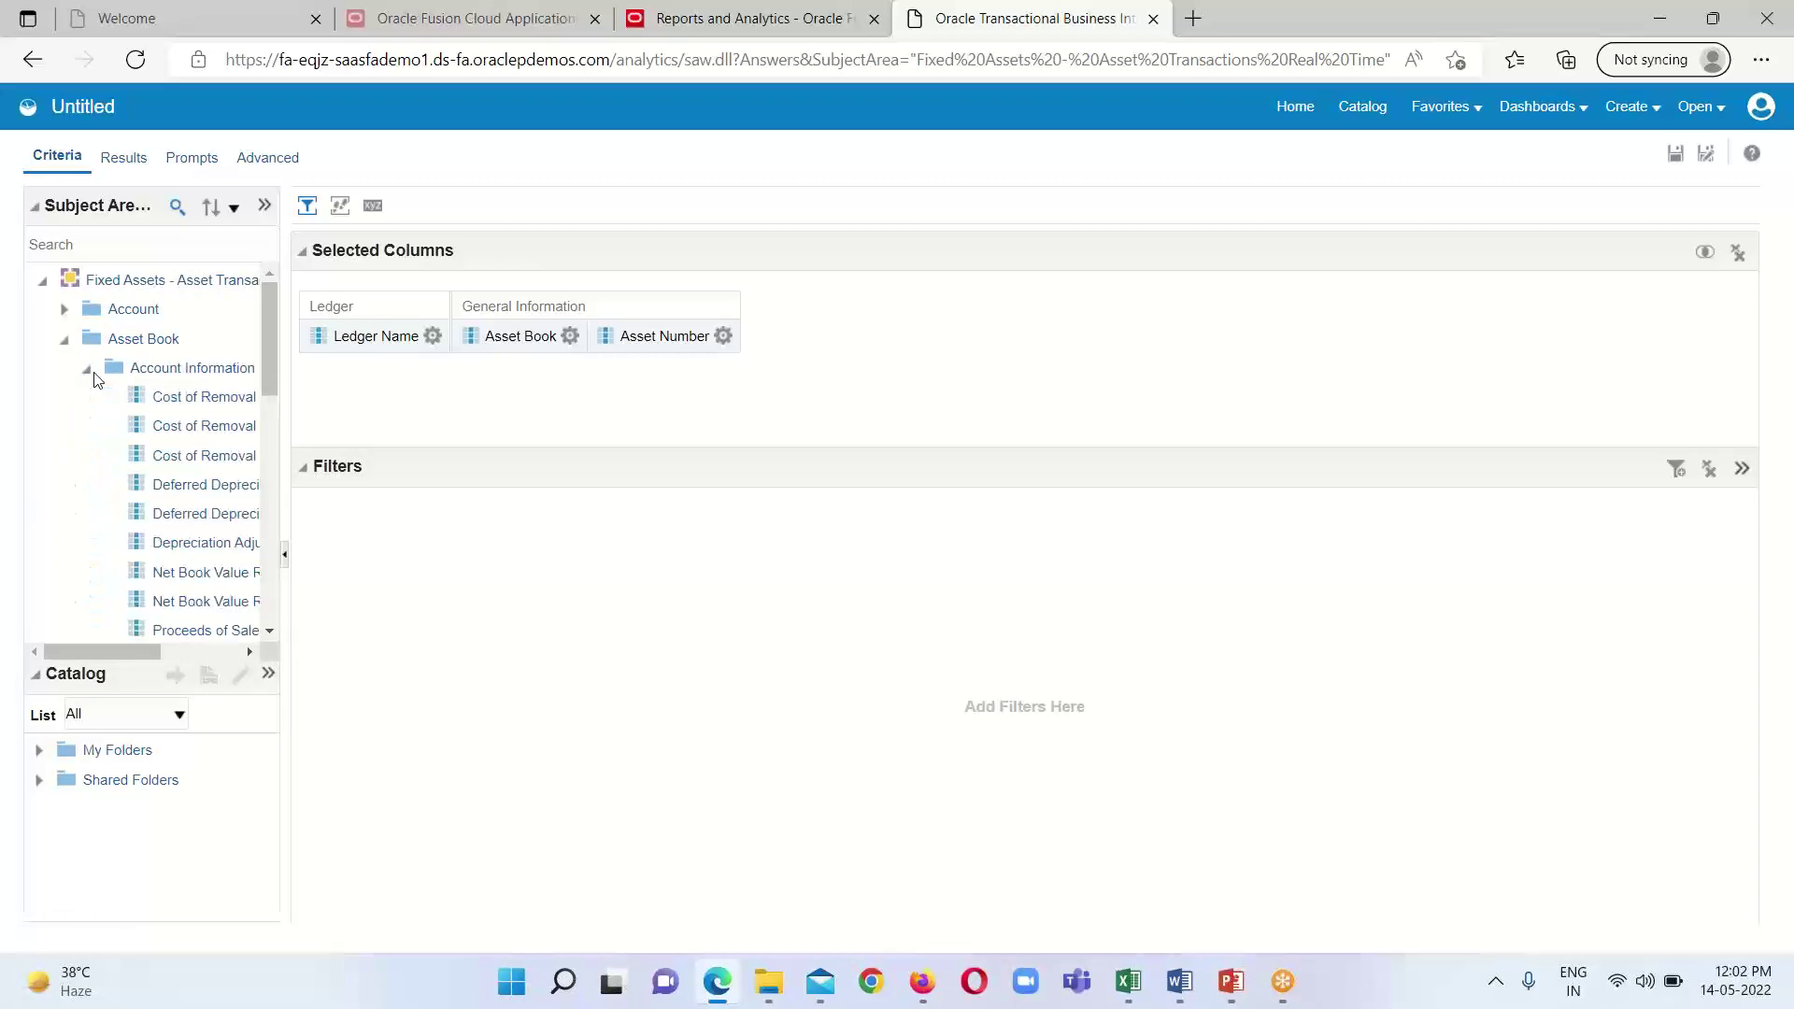
click(89, 370)
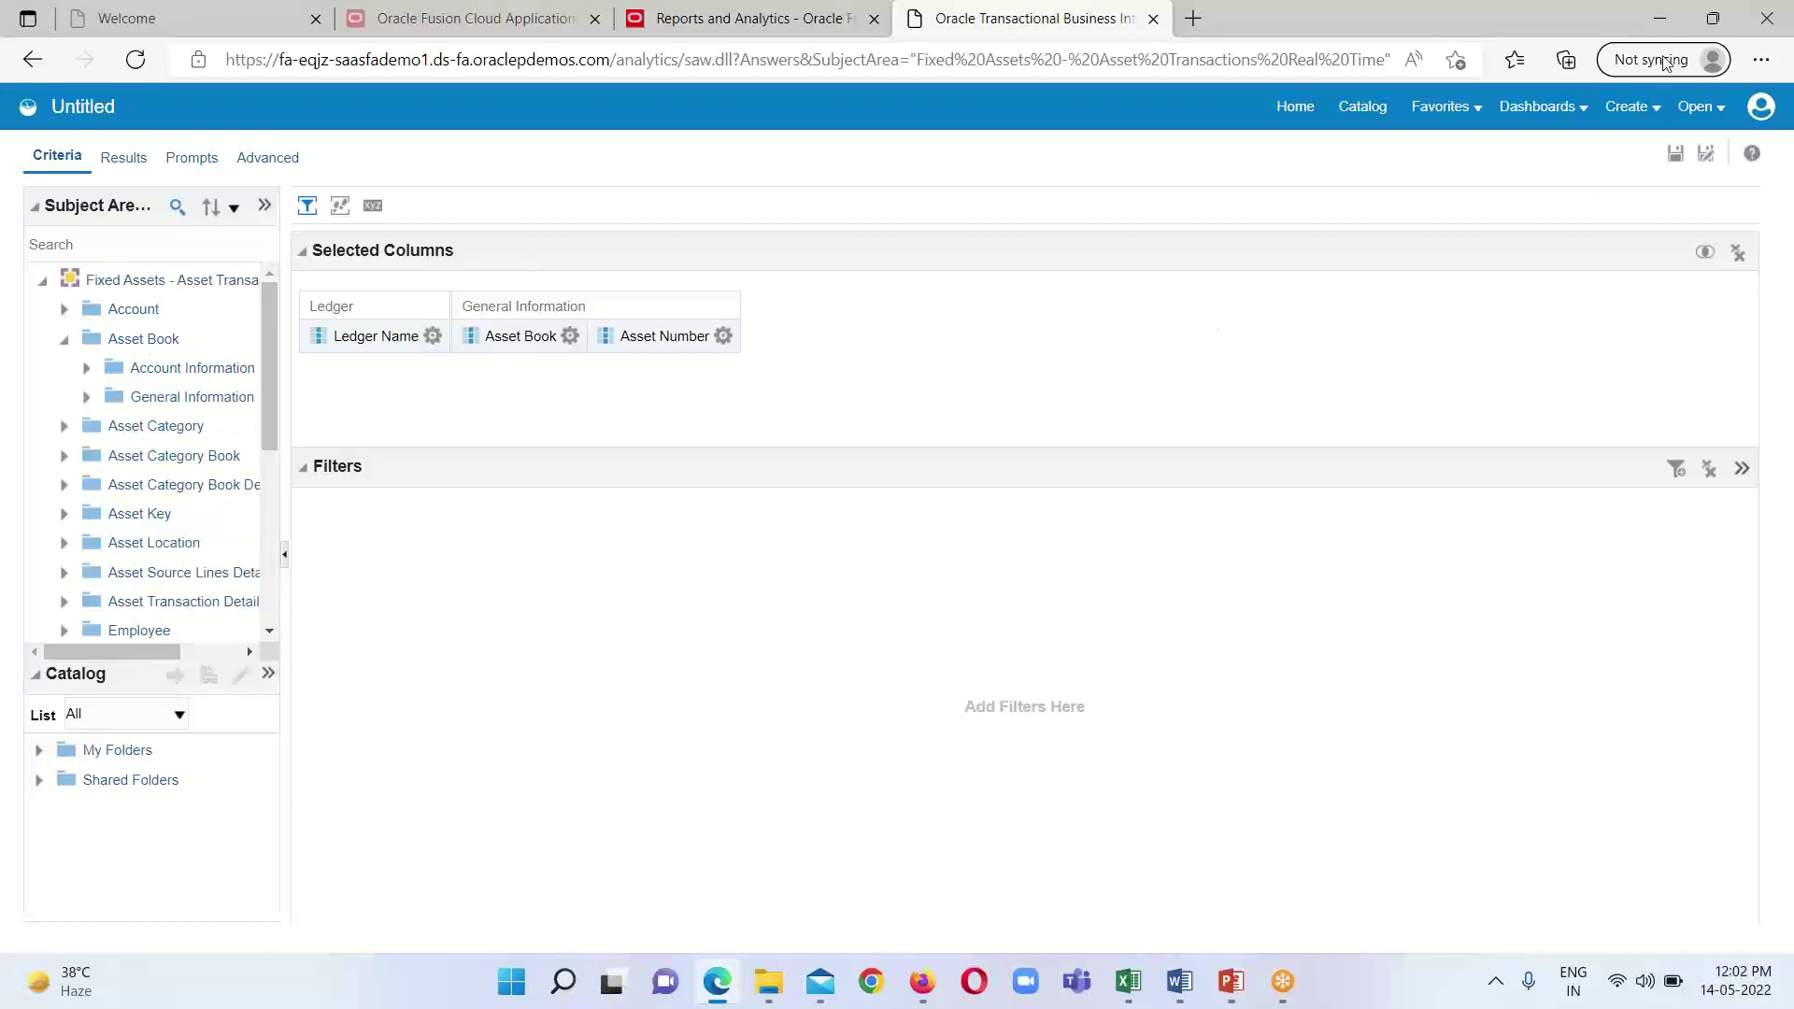
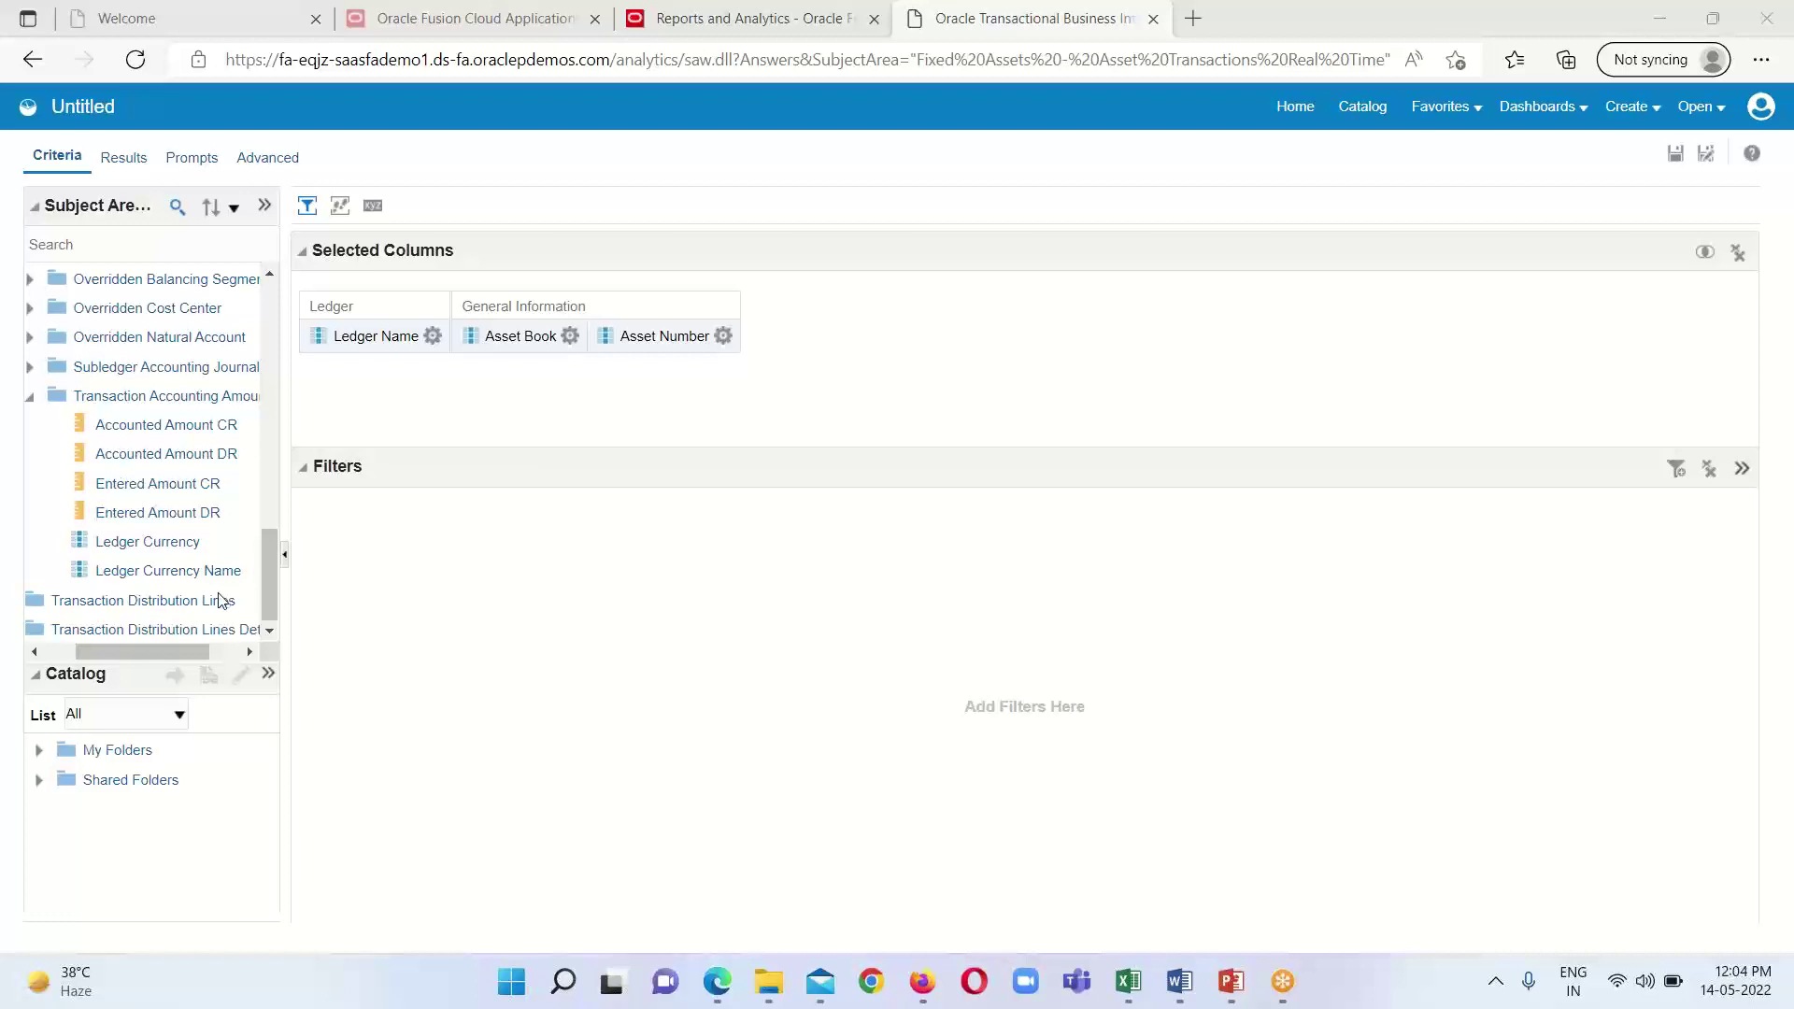
Examine the segment, account and subledger subfolders that sit beside the Transaction Accounting Amounts subfolder.
drag(110, 649, 80, 648)
scroll(106, 521, up, 2)
scroll(106, 520, up, 4)
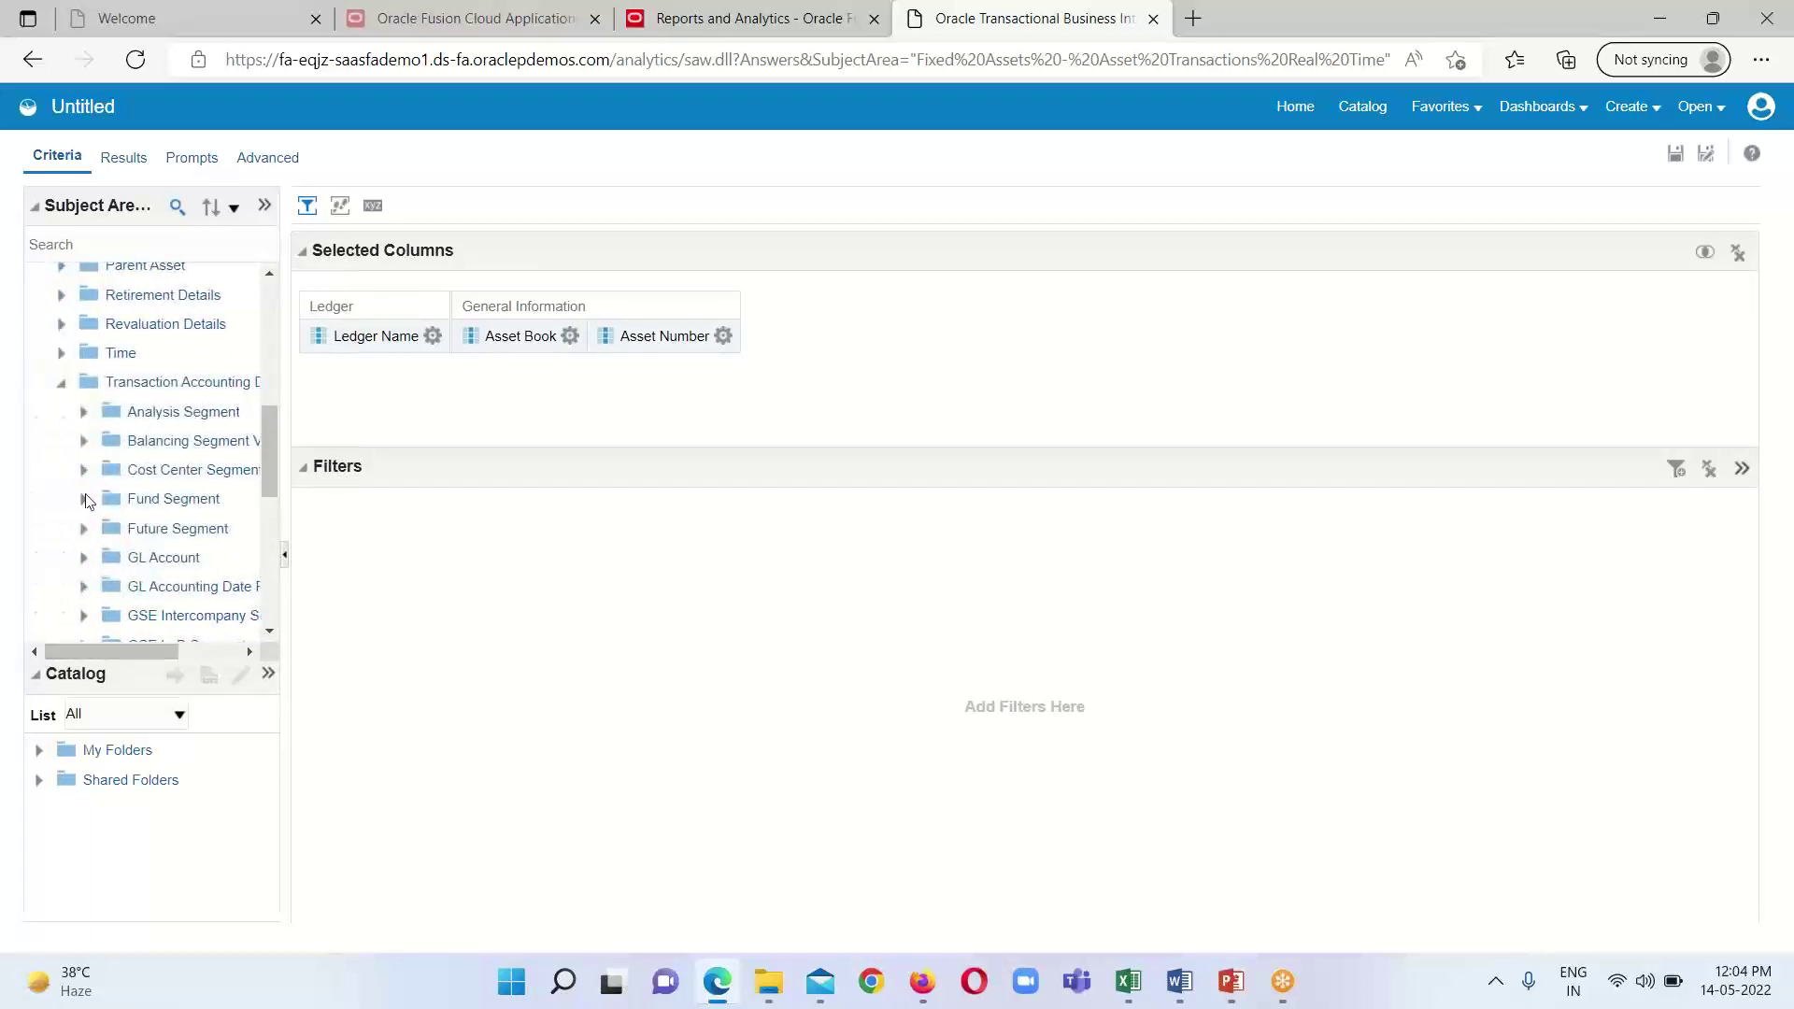
scroll(72, 467, down, 2)
scroll(131, 411, up, 2)
scroll(131, 387, down, 2)
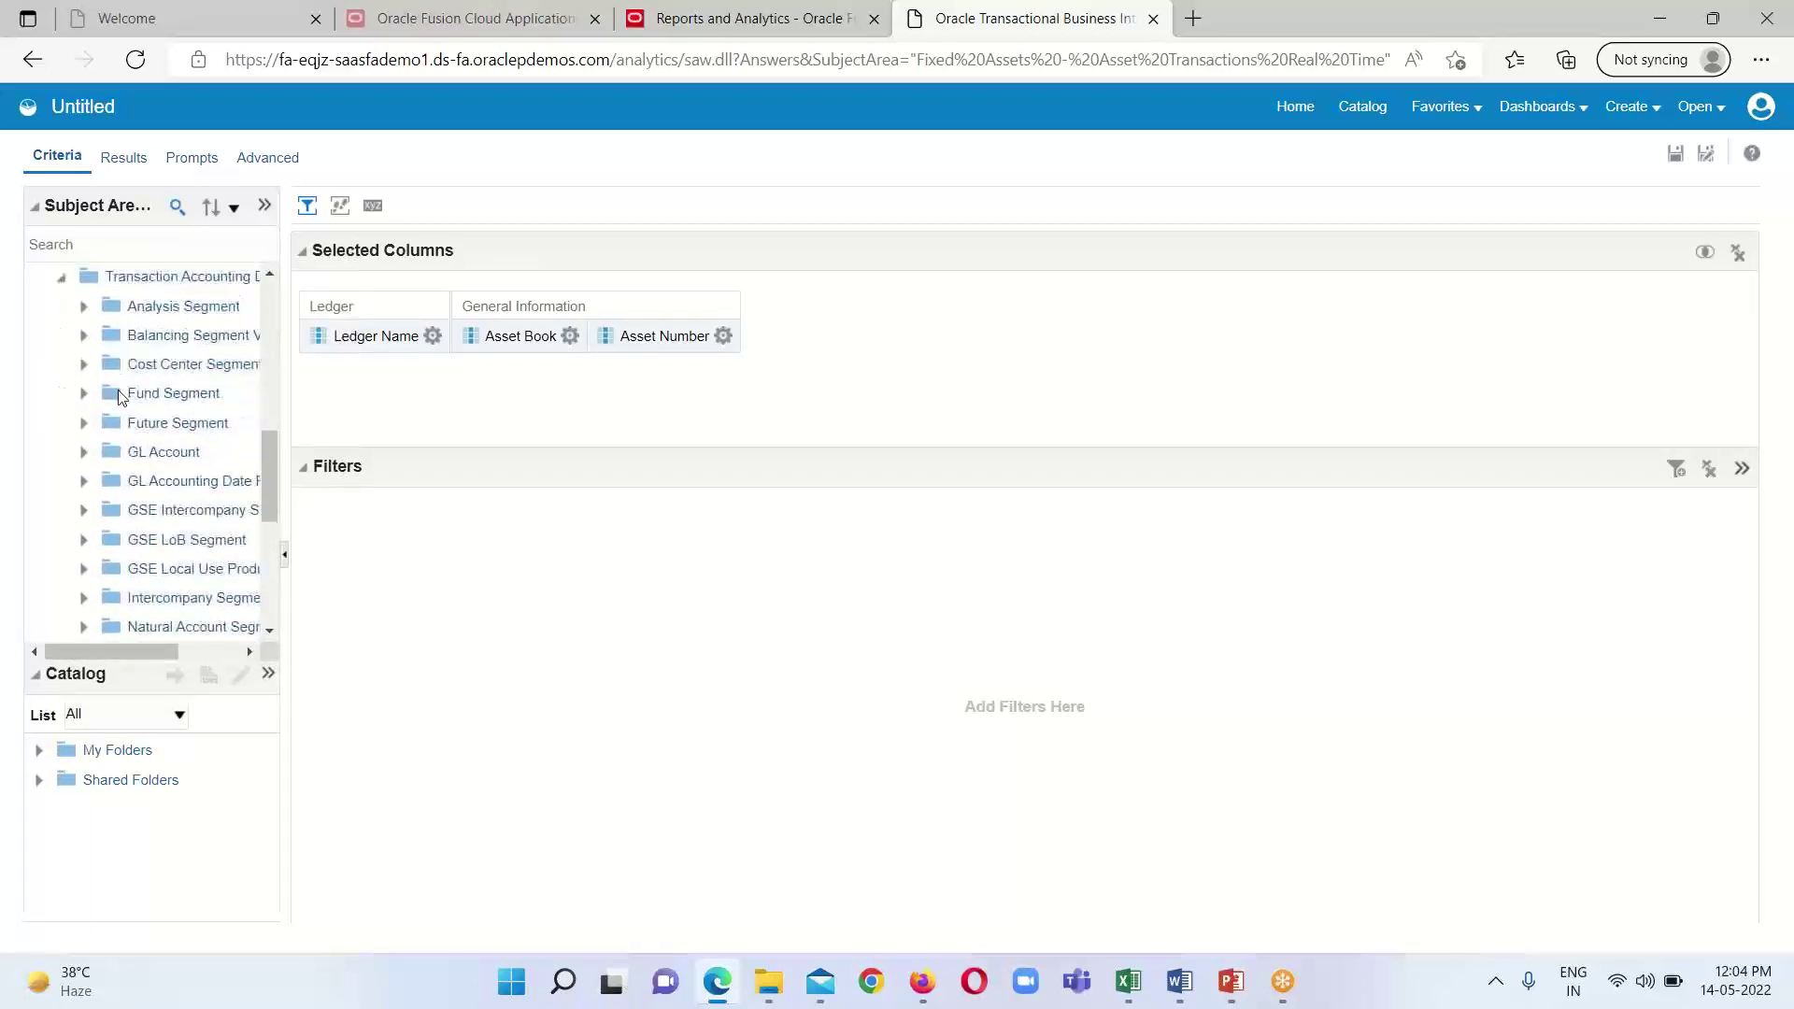
scroll(131, 383, down, 5)
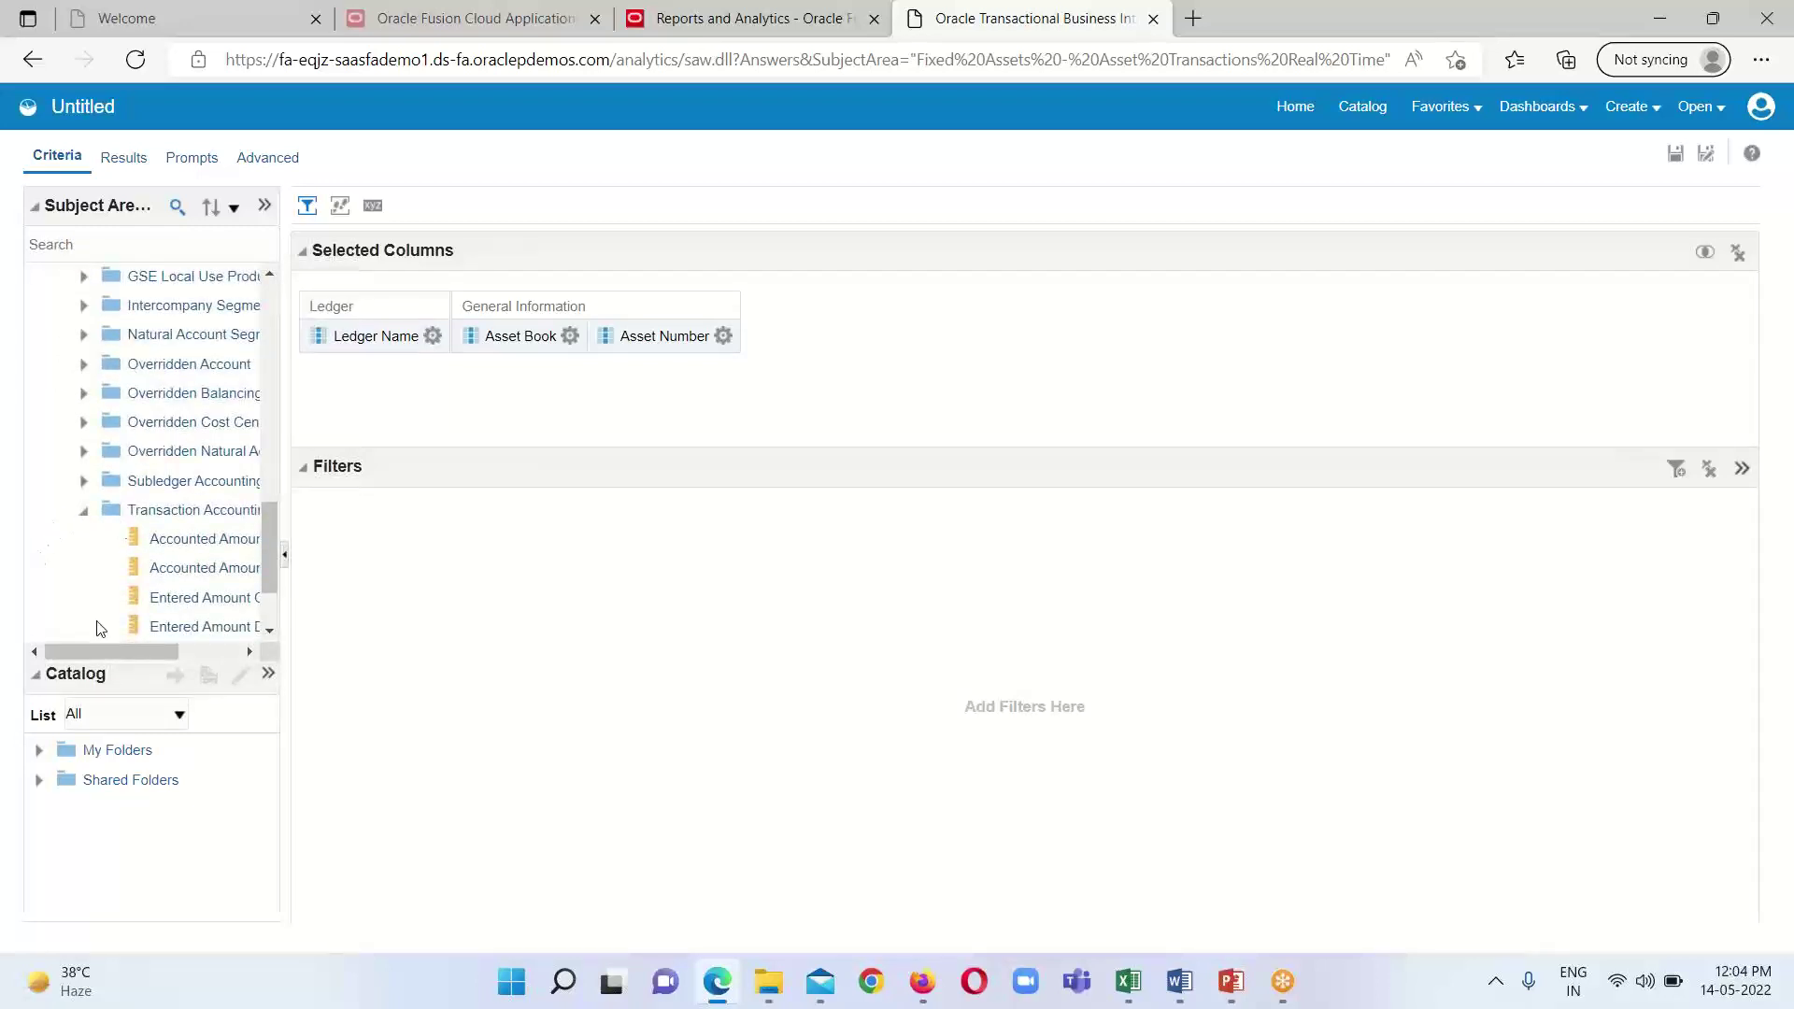
Add the Accounted Amount DR and Accounted Amount CR columns from Transaction Accounting Amounts and collapse that subfolder.
drag(142, 647, 194, 652)
scroll(127, 509, down, 2)
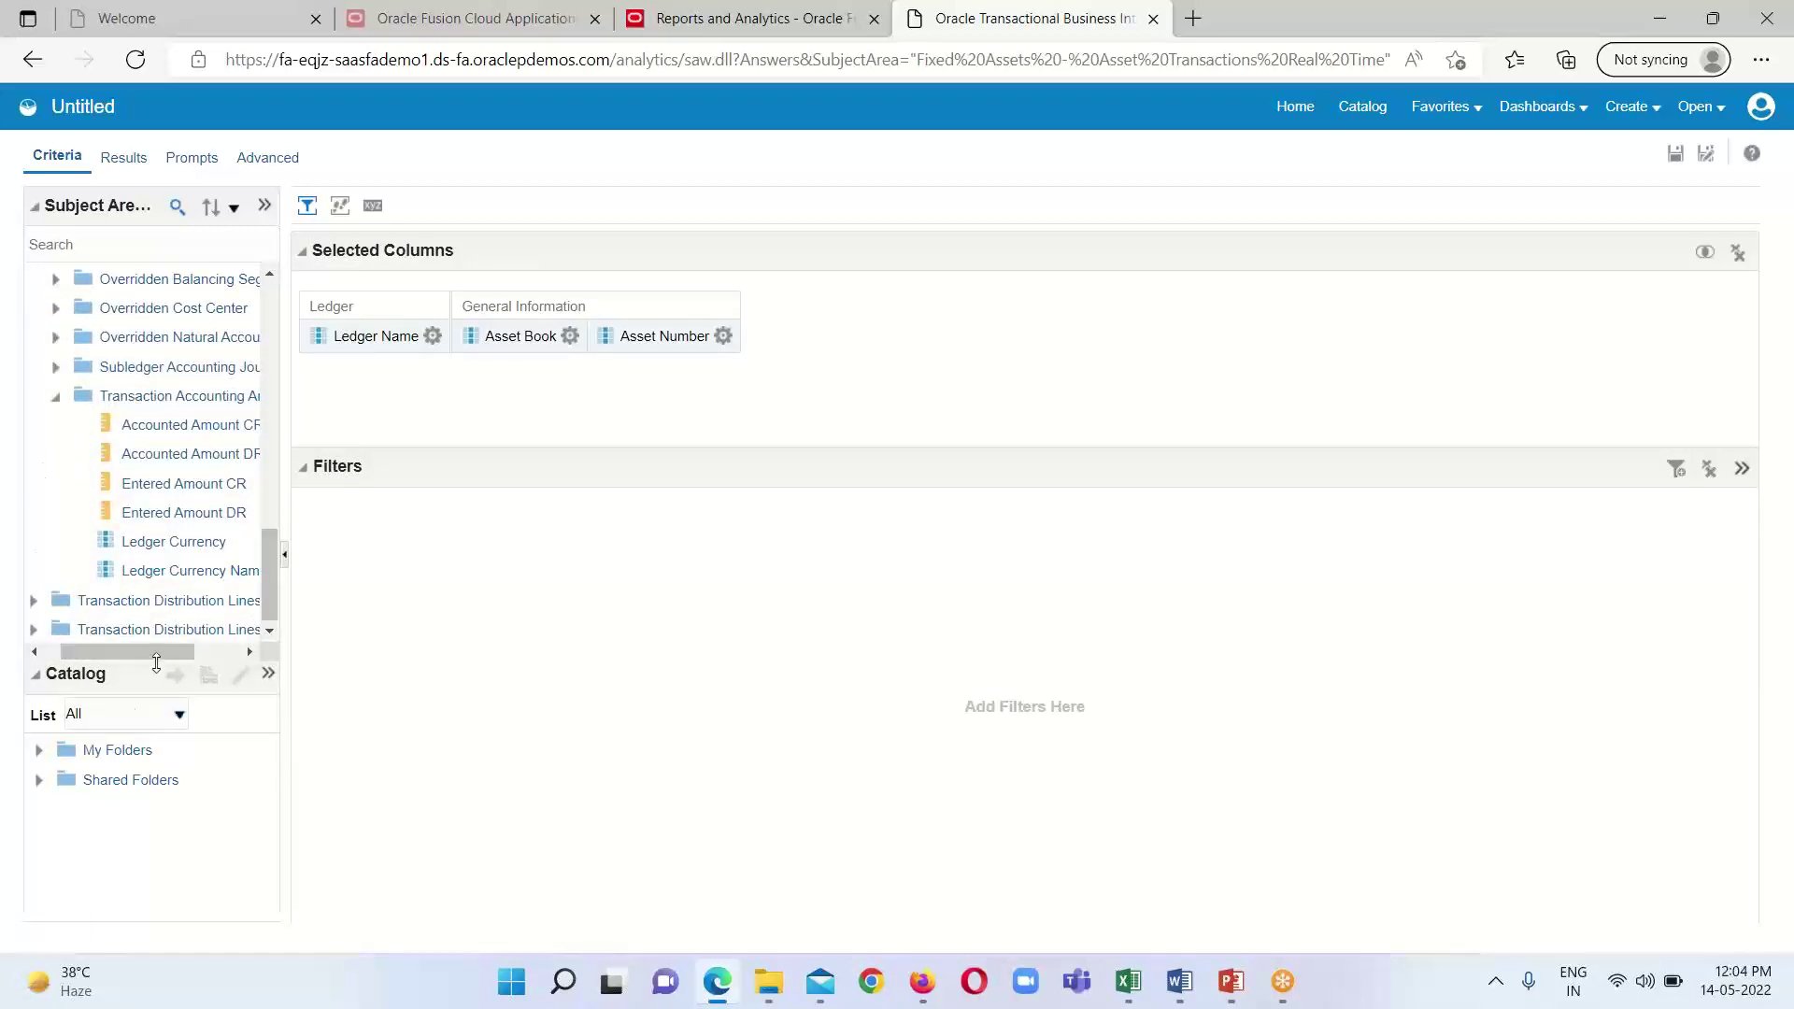
drag(157, 654, 167, 653)
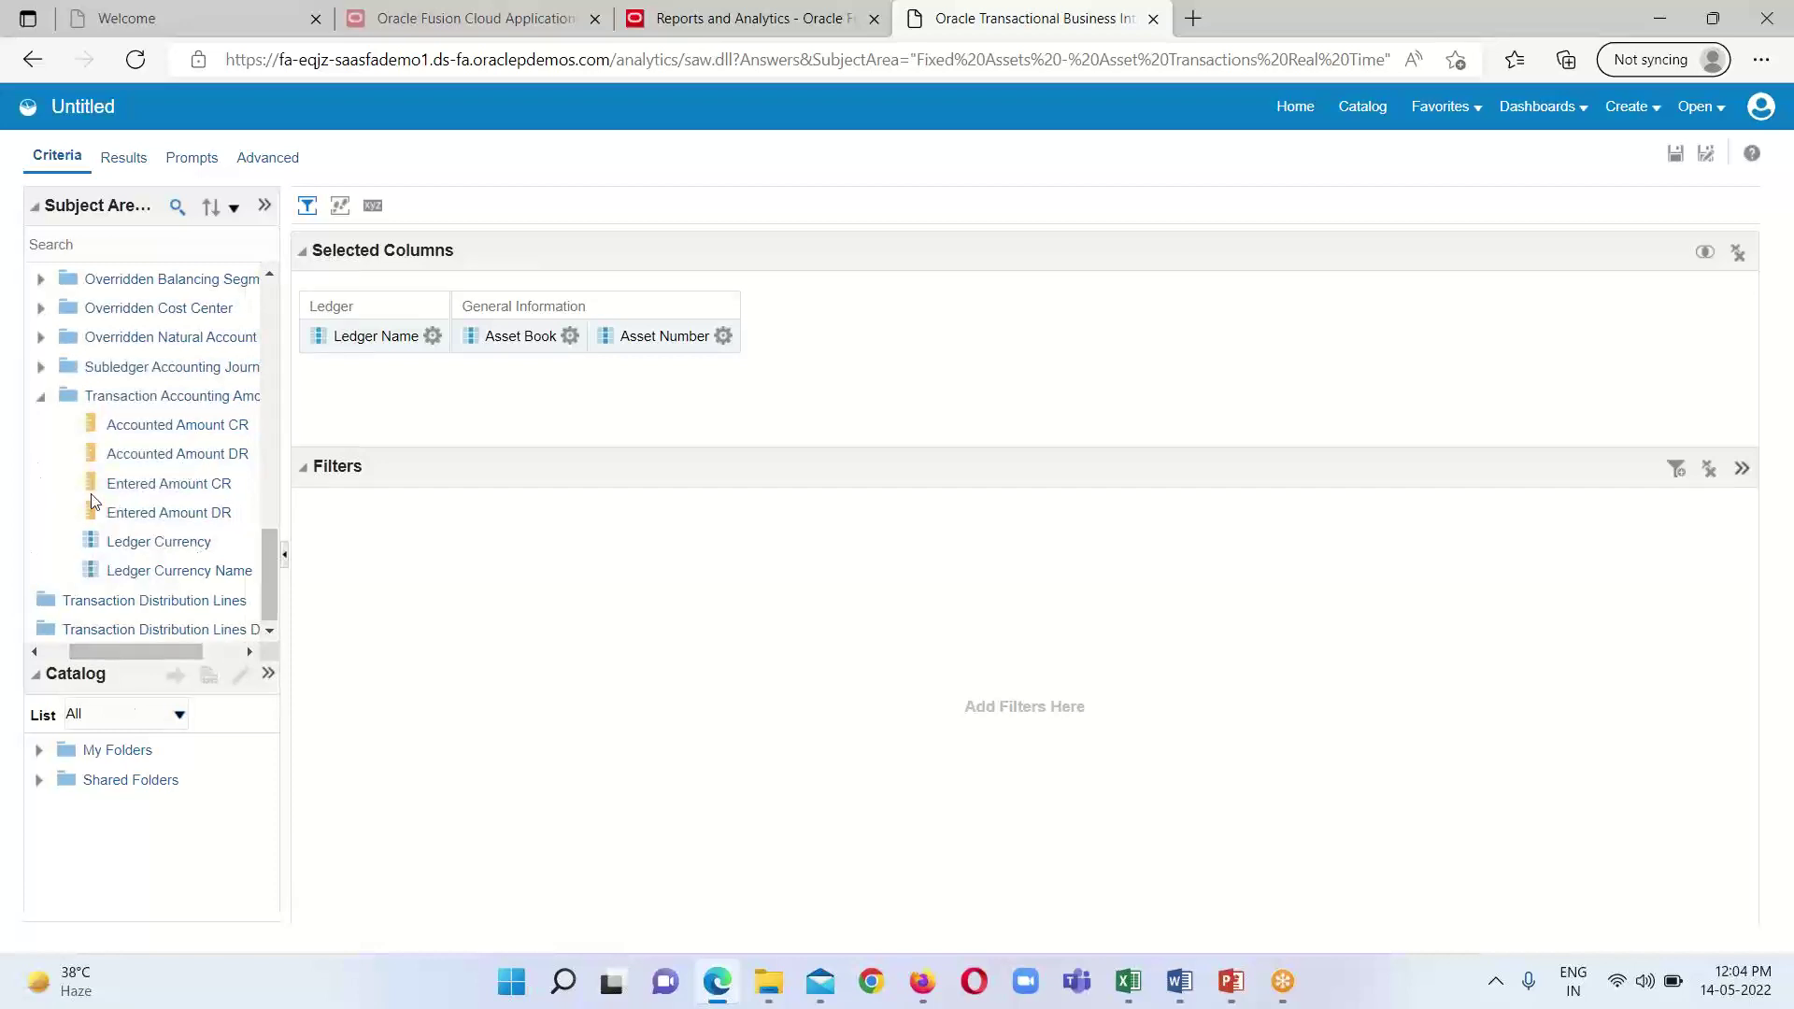
click(180, 428)
click(169, 463)
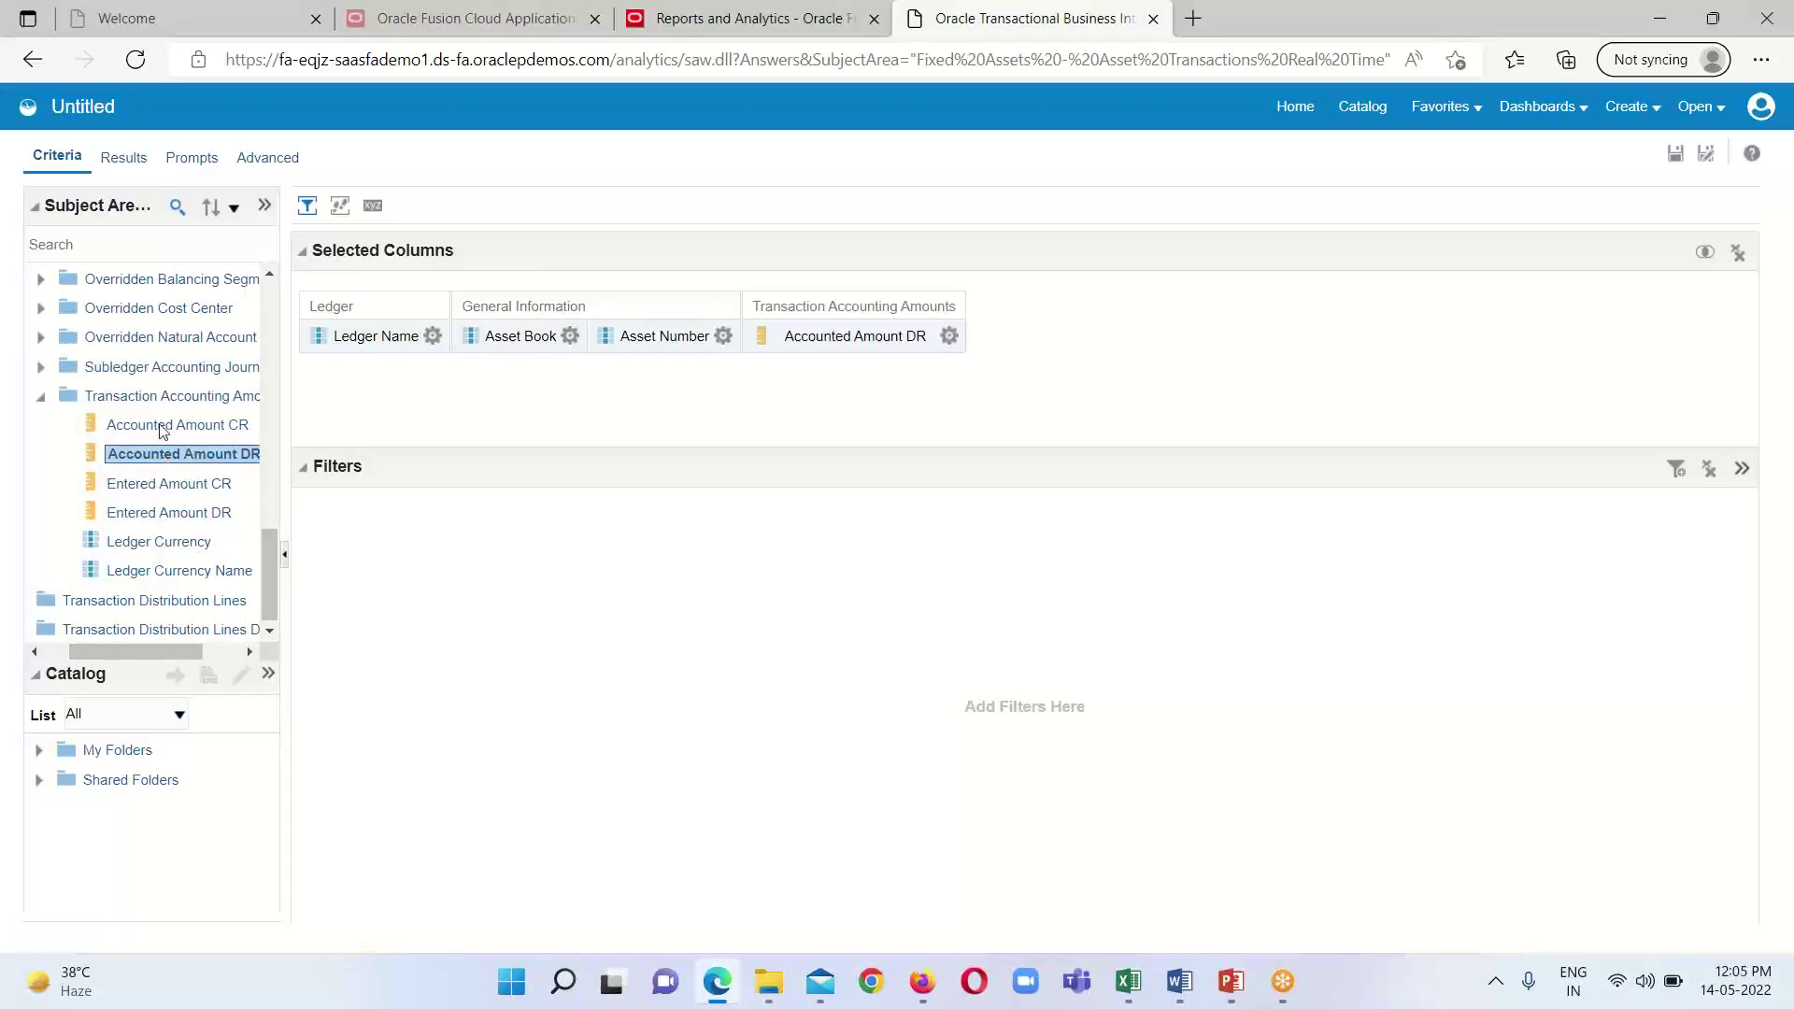
click(156, 426)
double_click(156, 426)
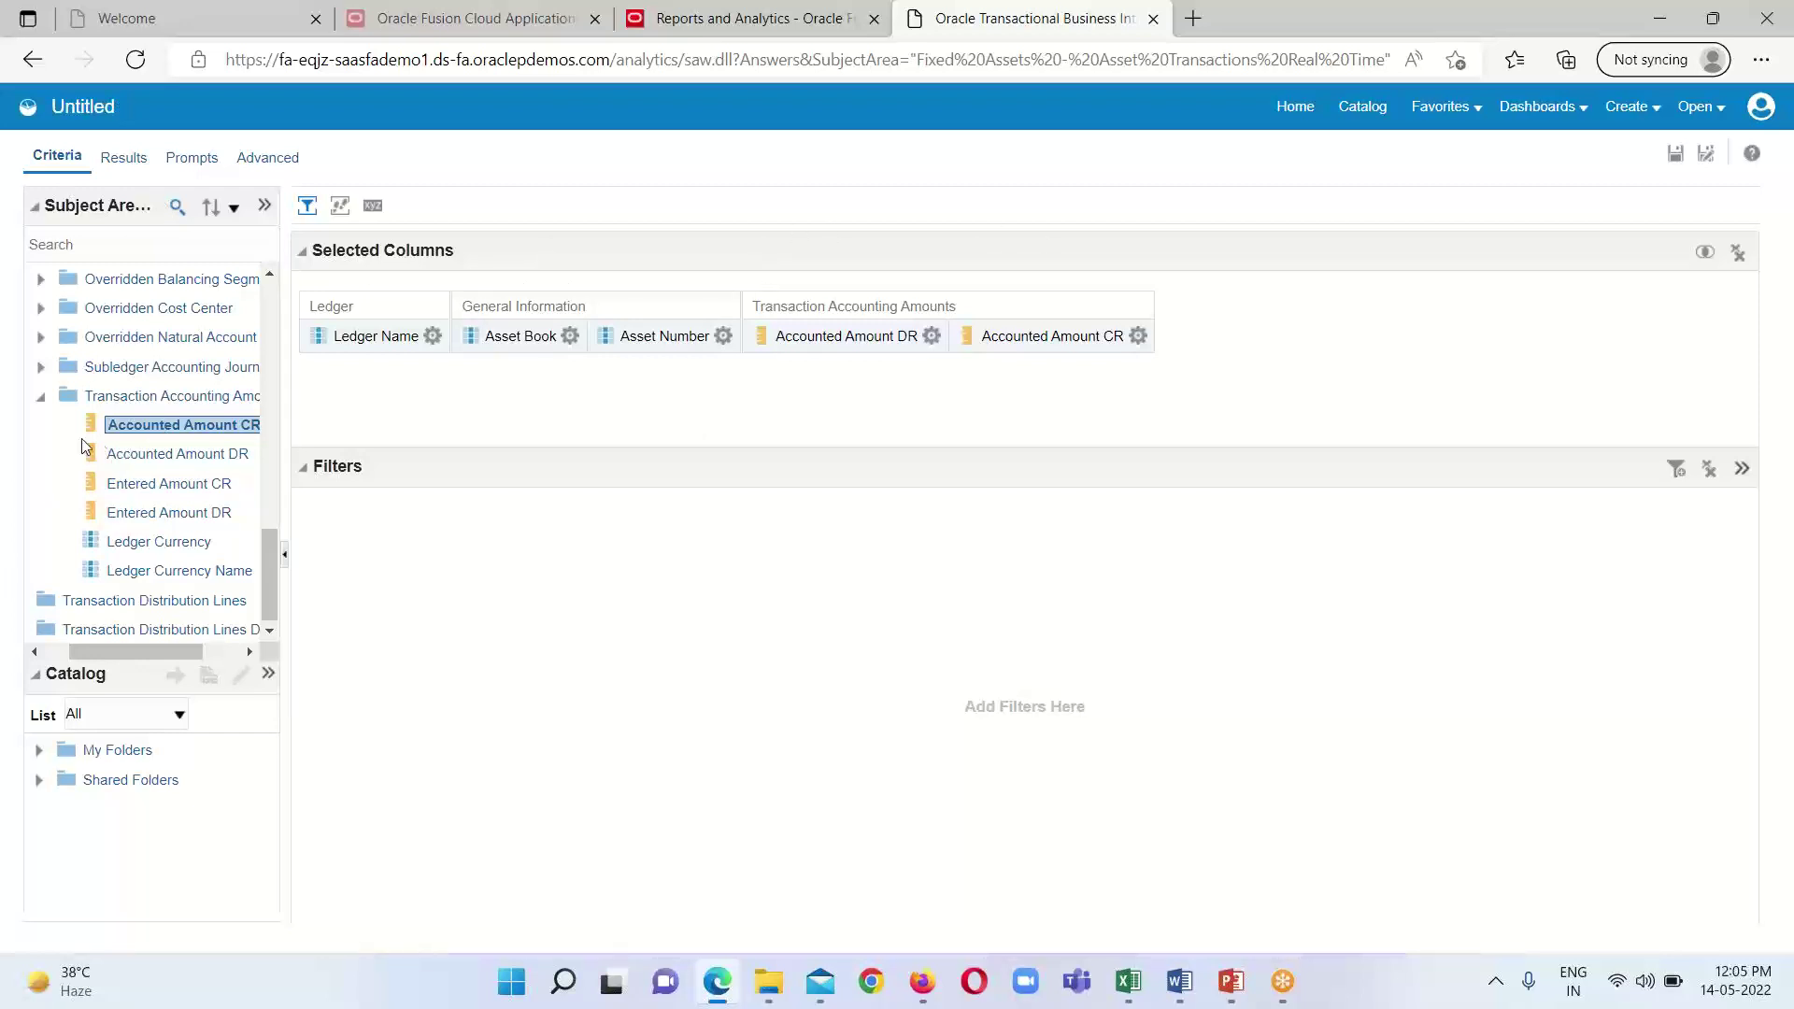
click(40, 400)
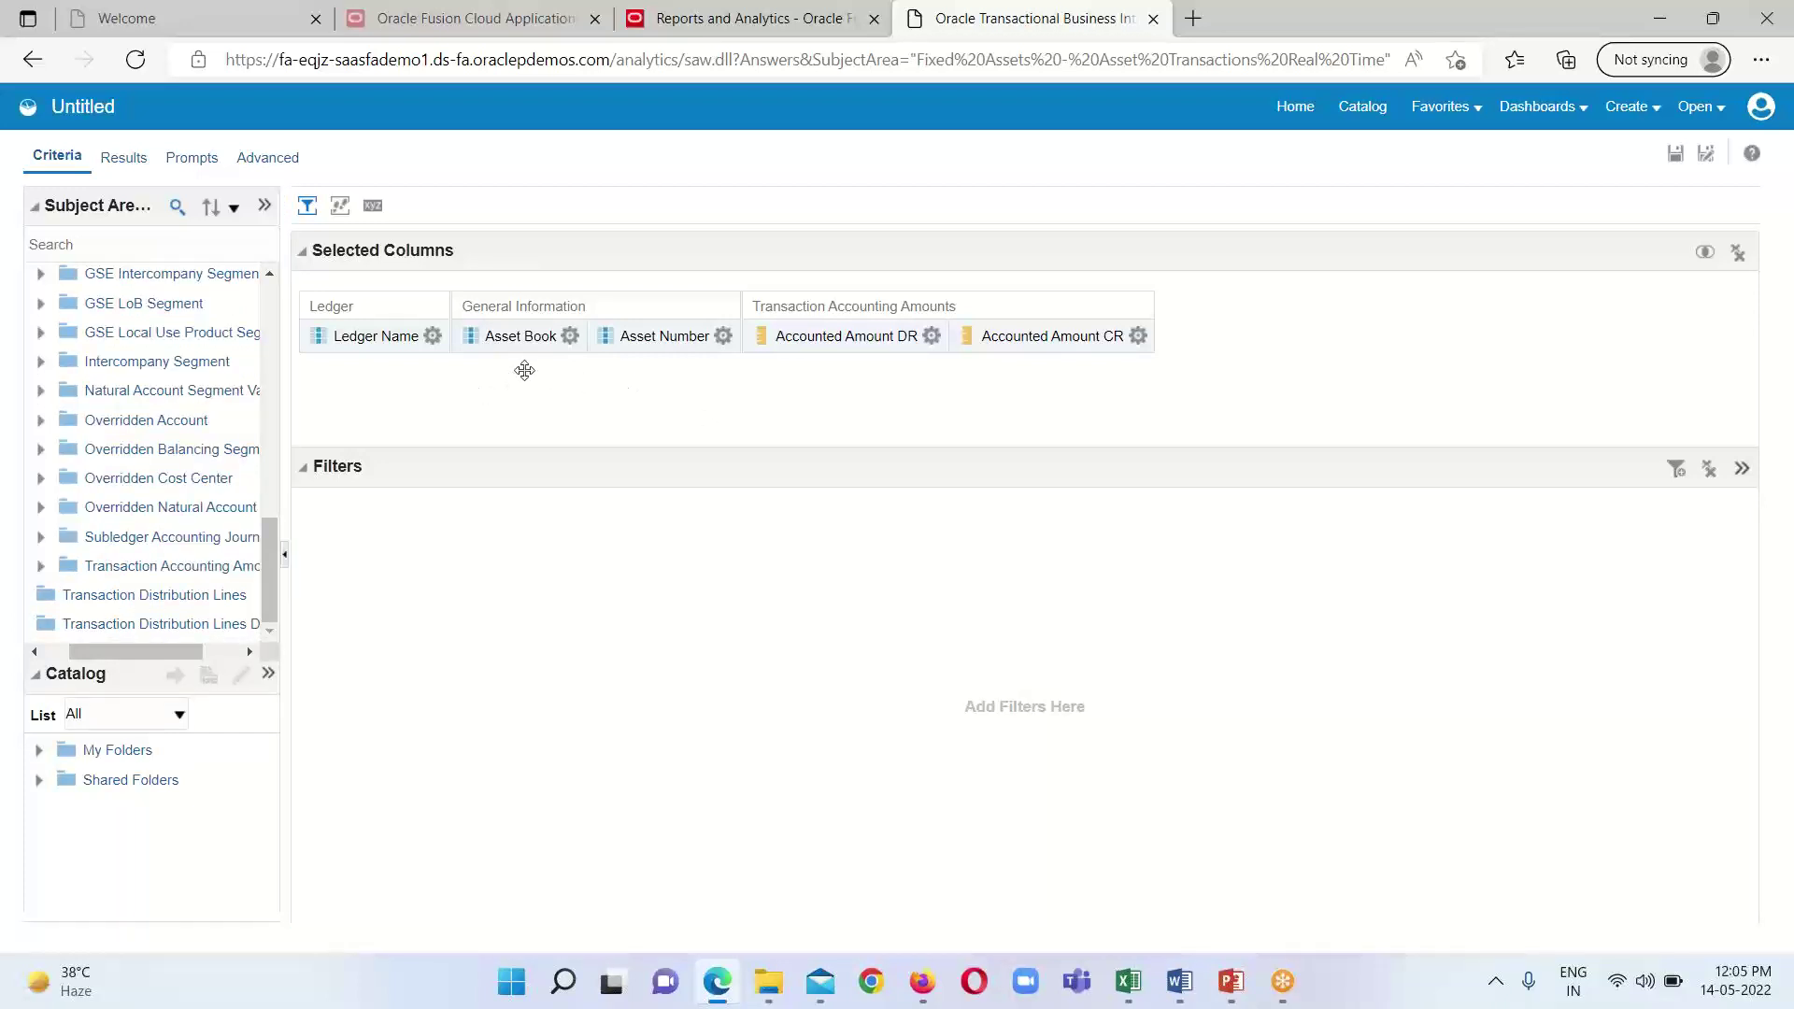
scroll(82, 455, up, 10)
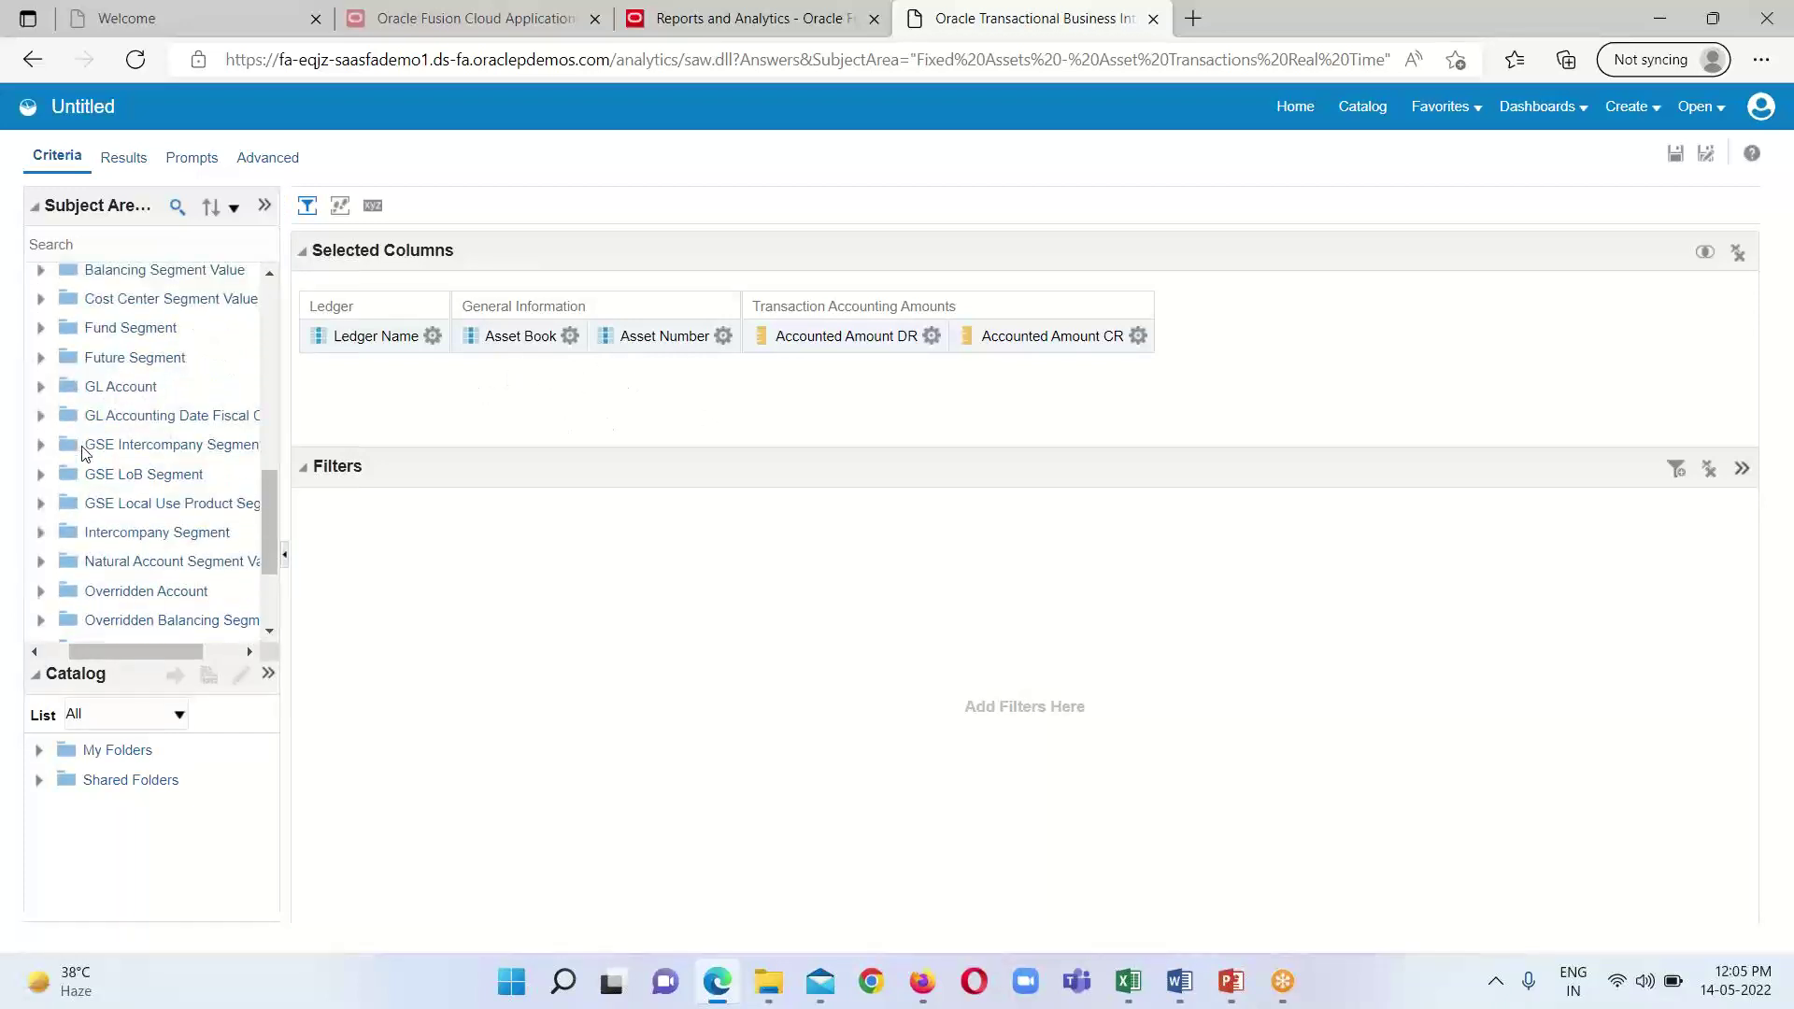
Preview the analysis results, review the ledger, book, asset number and amount rows of the table, and return to the criteria.
click(1138, 336)
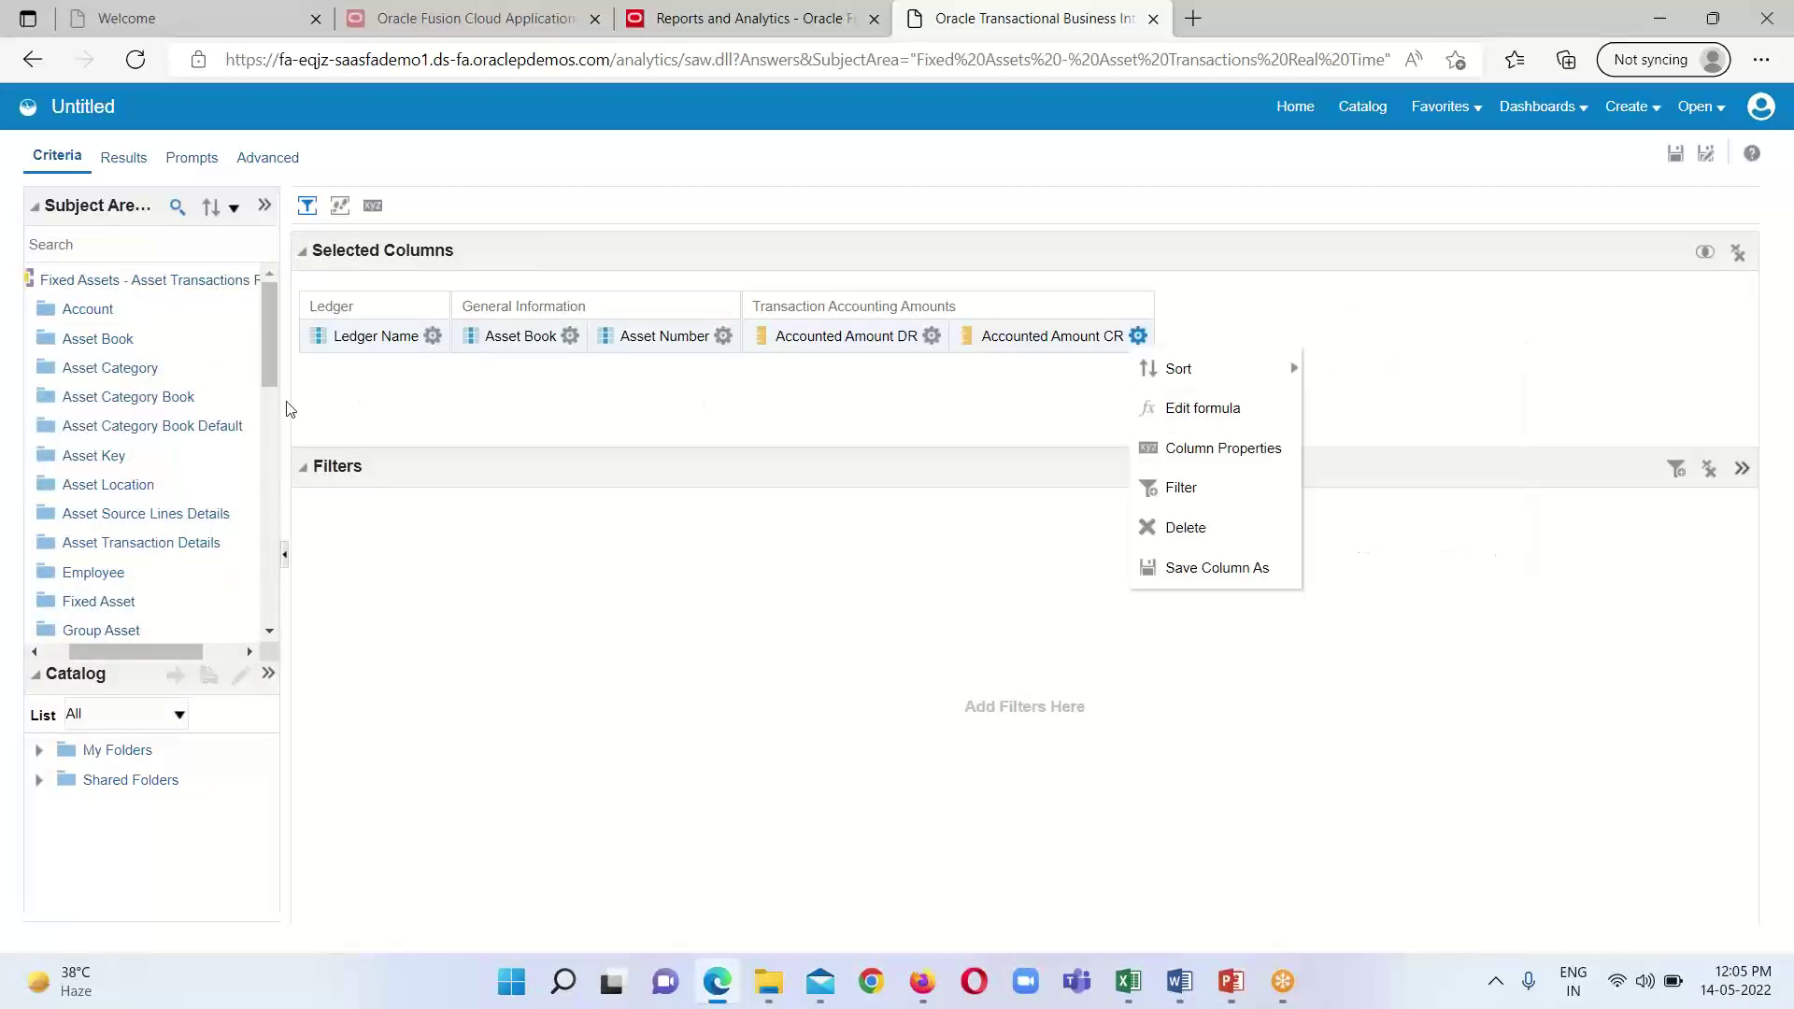
click(104, 163)
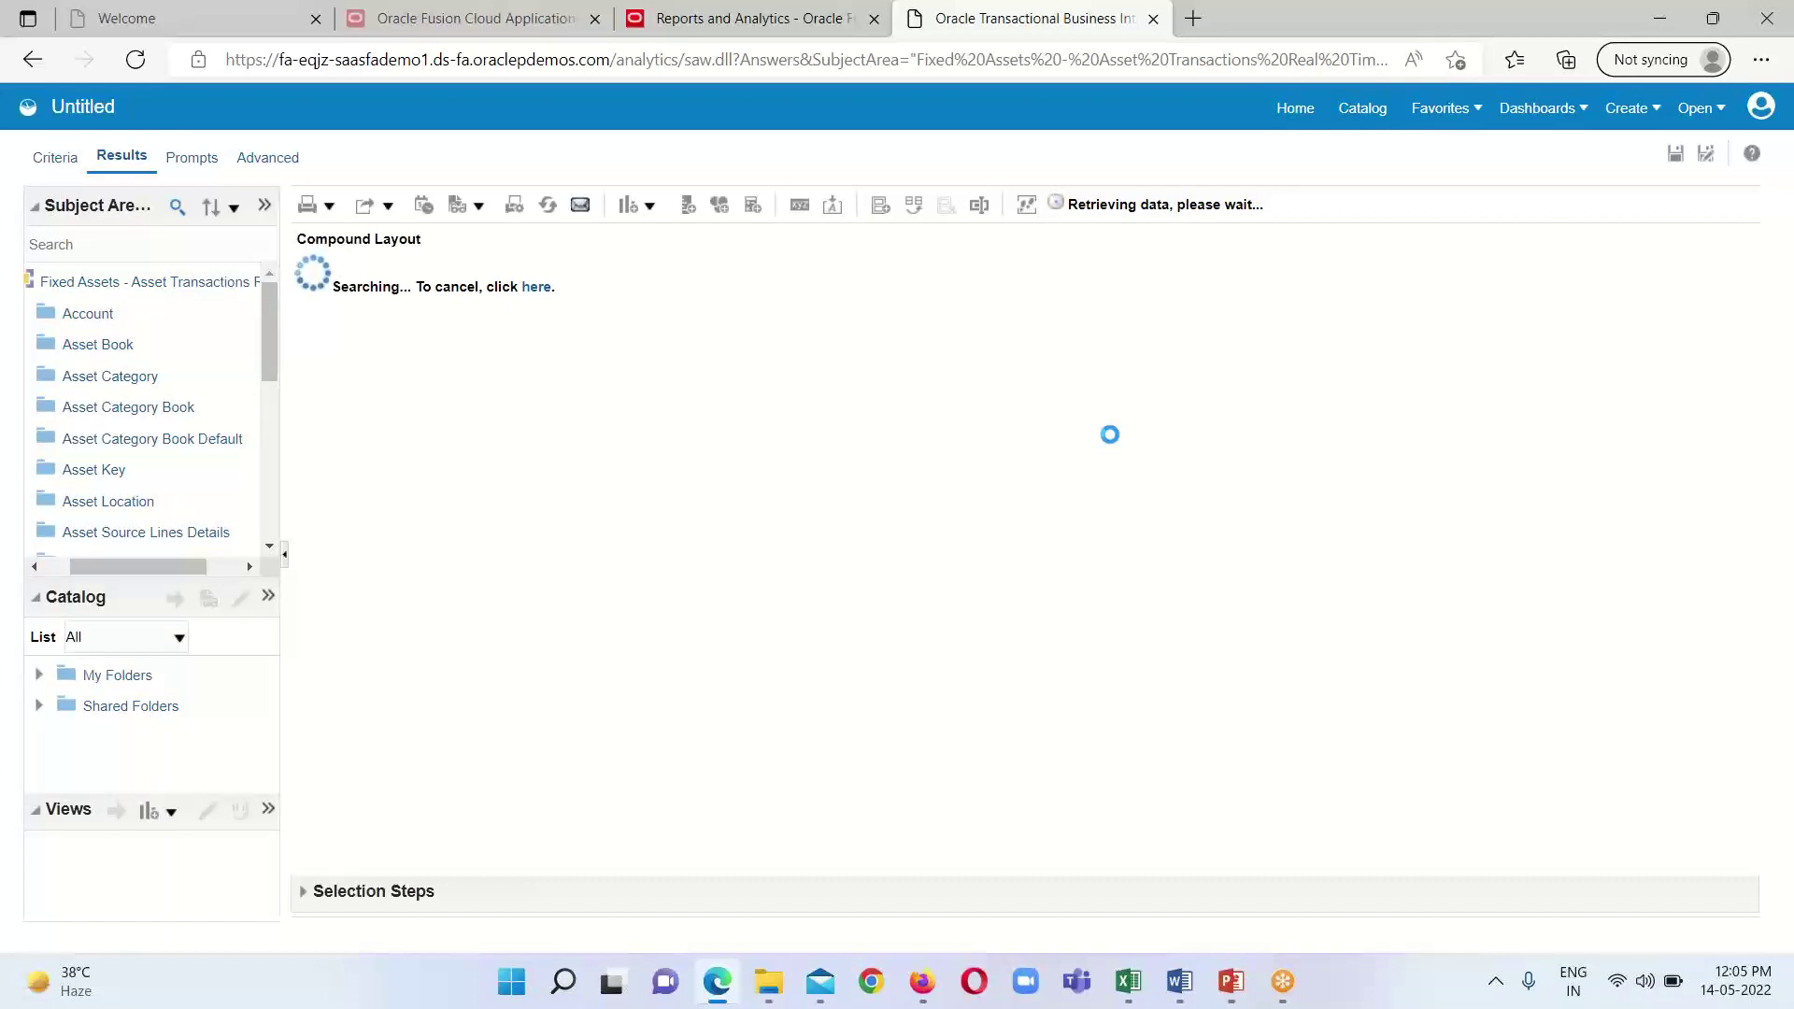
scroll(1005, 573, down, 10)
scroll(707, 644, down, 5)
scroll(720, 640, up, 8)
scroll(738, 639, up, 10)
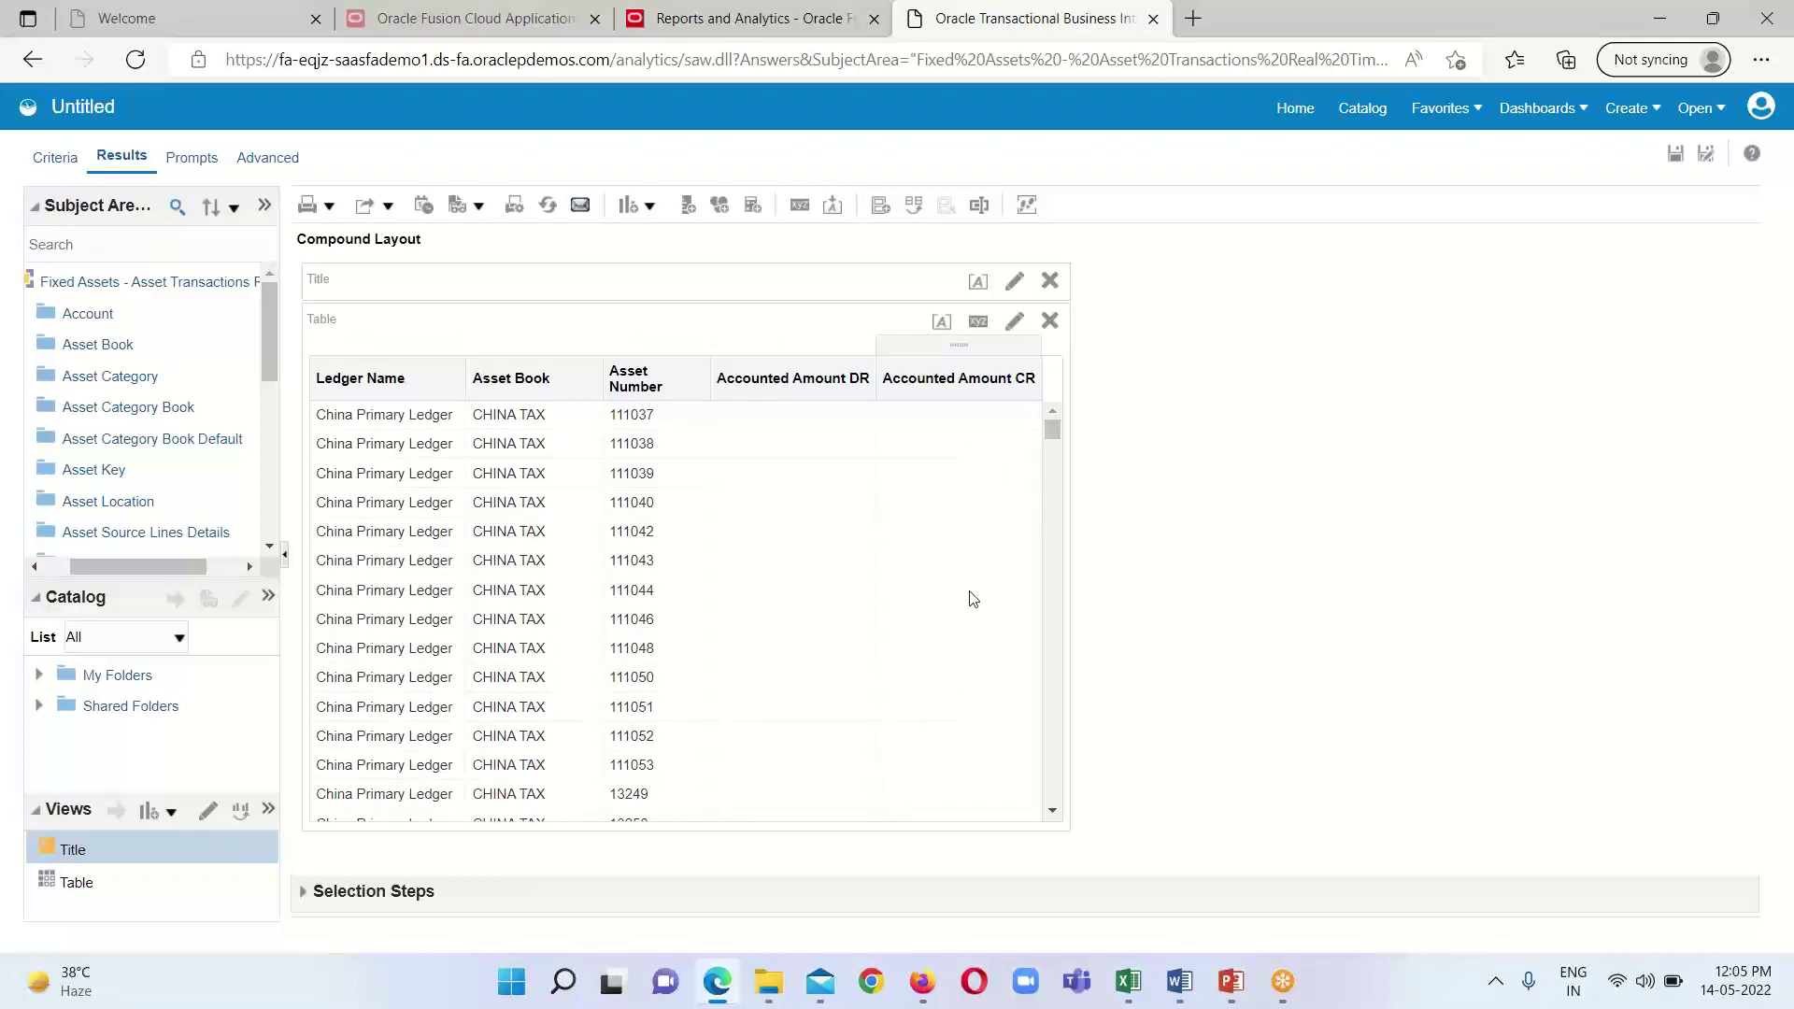
click(48, 159)
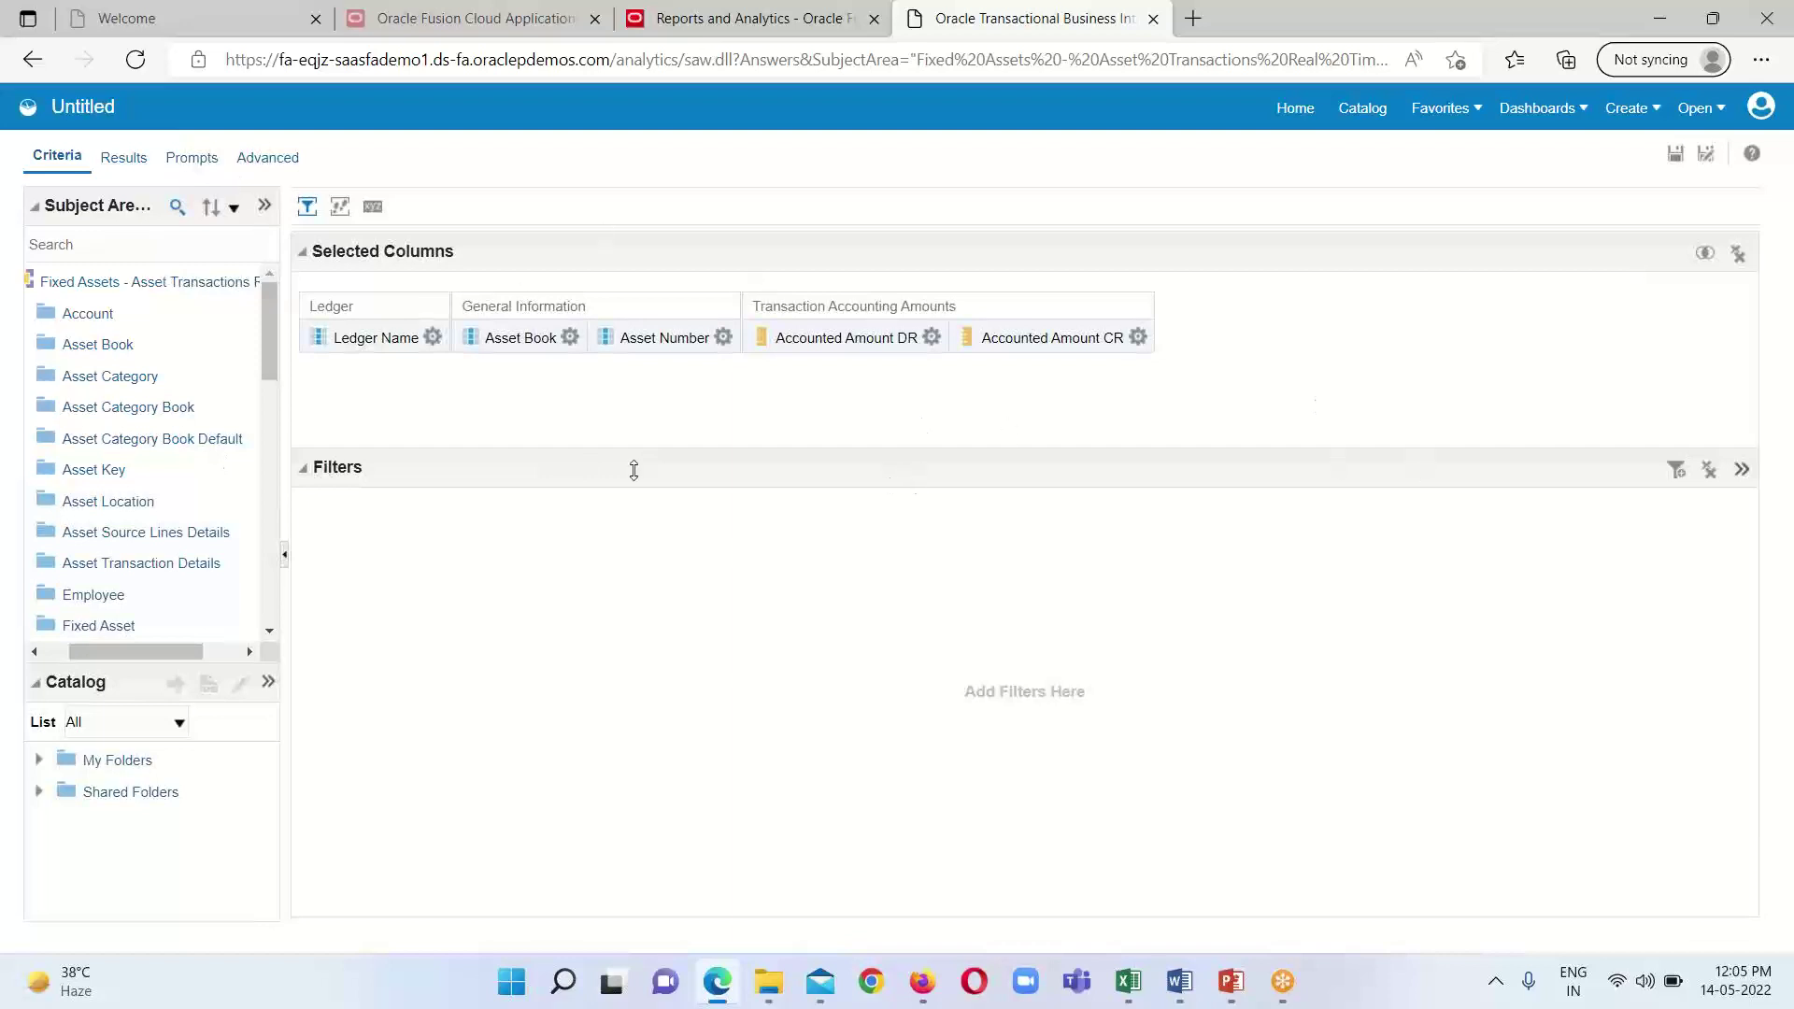
Add a filter on the Accounted Amount DR column with the operator is not null.
click(931, 338)
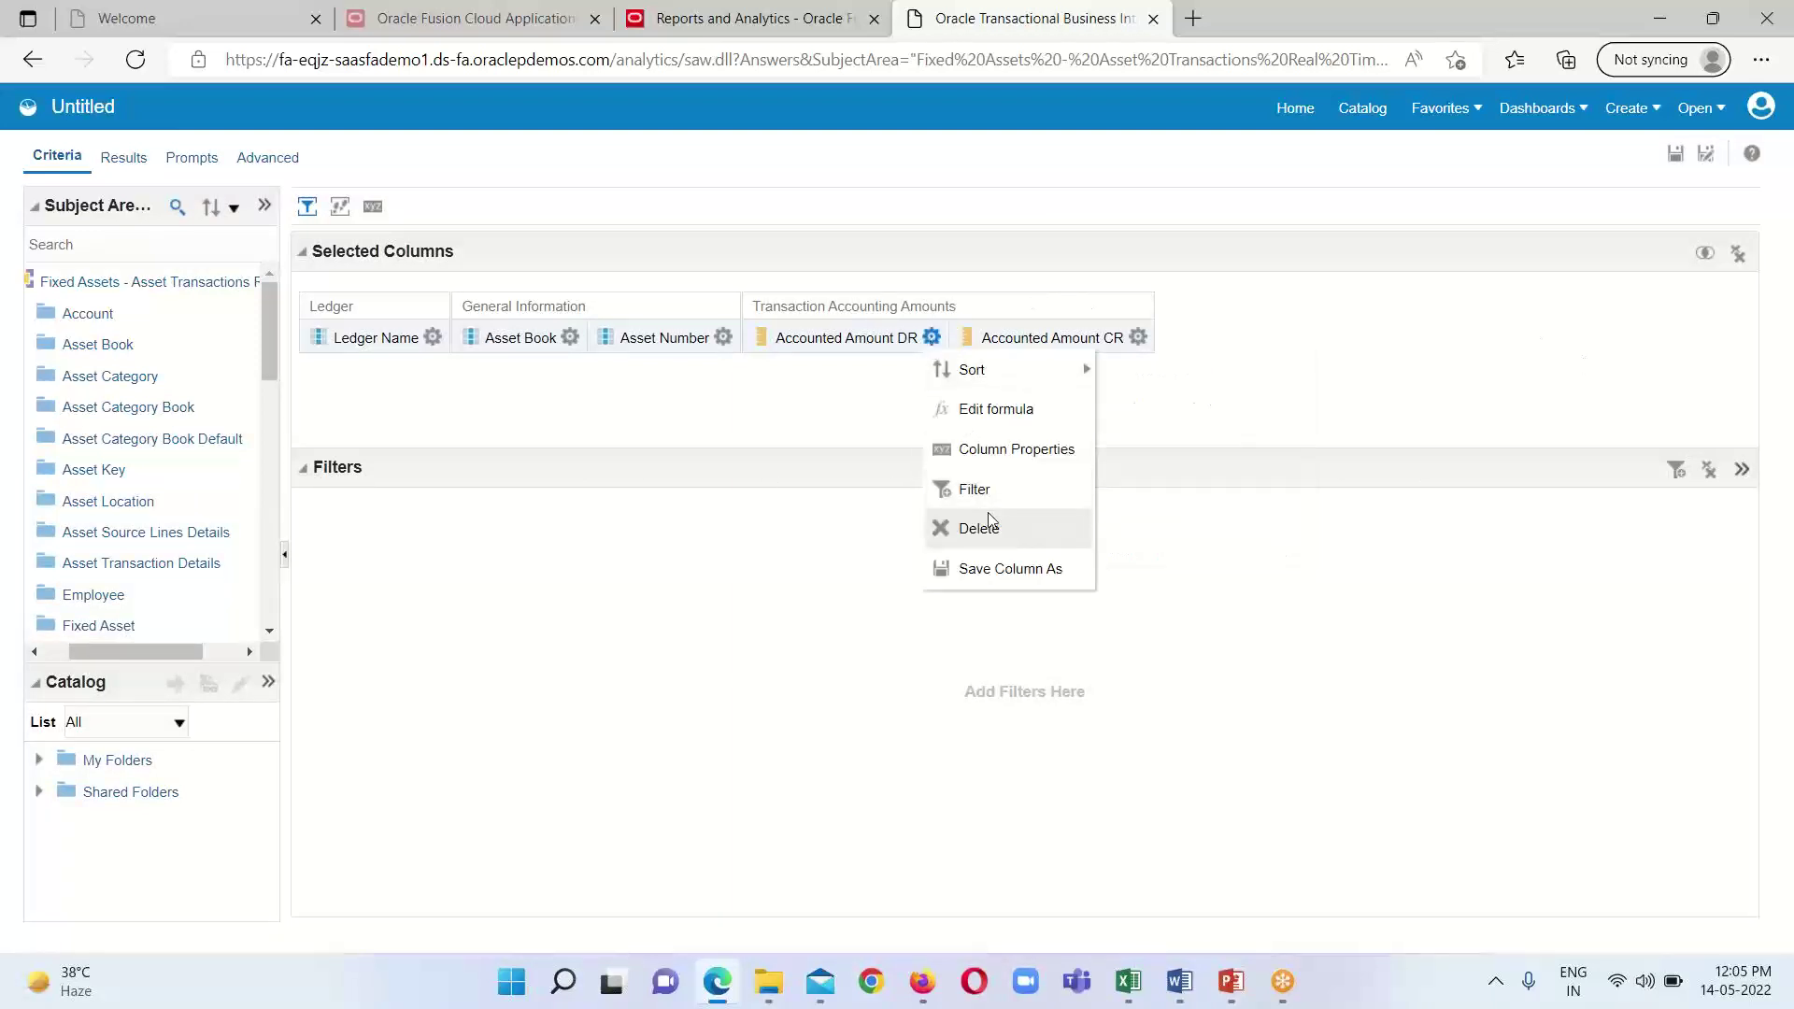
click(972, 489)
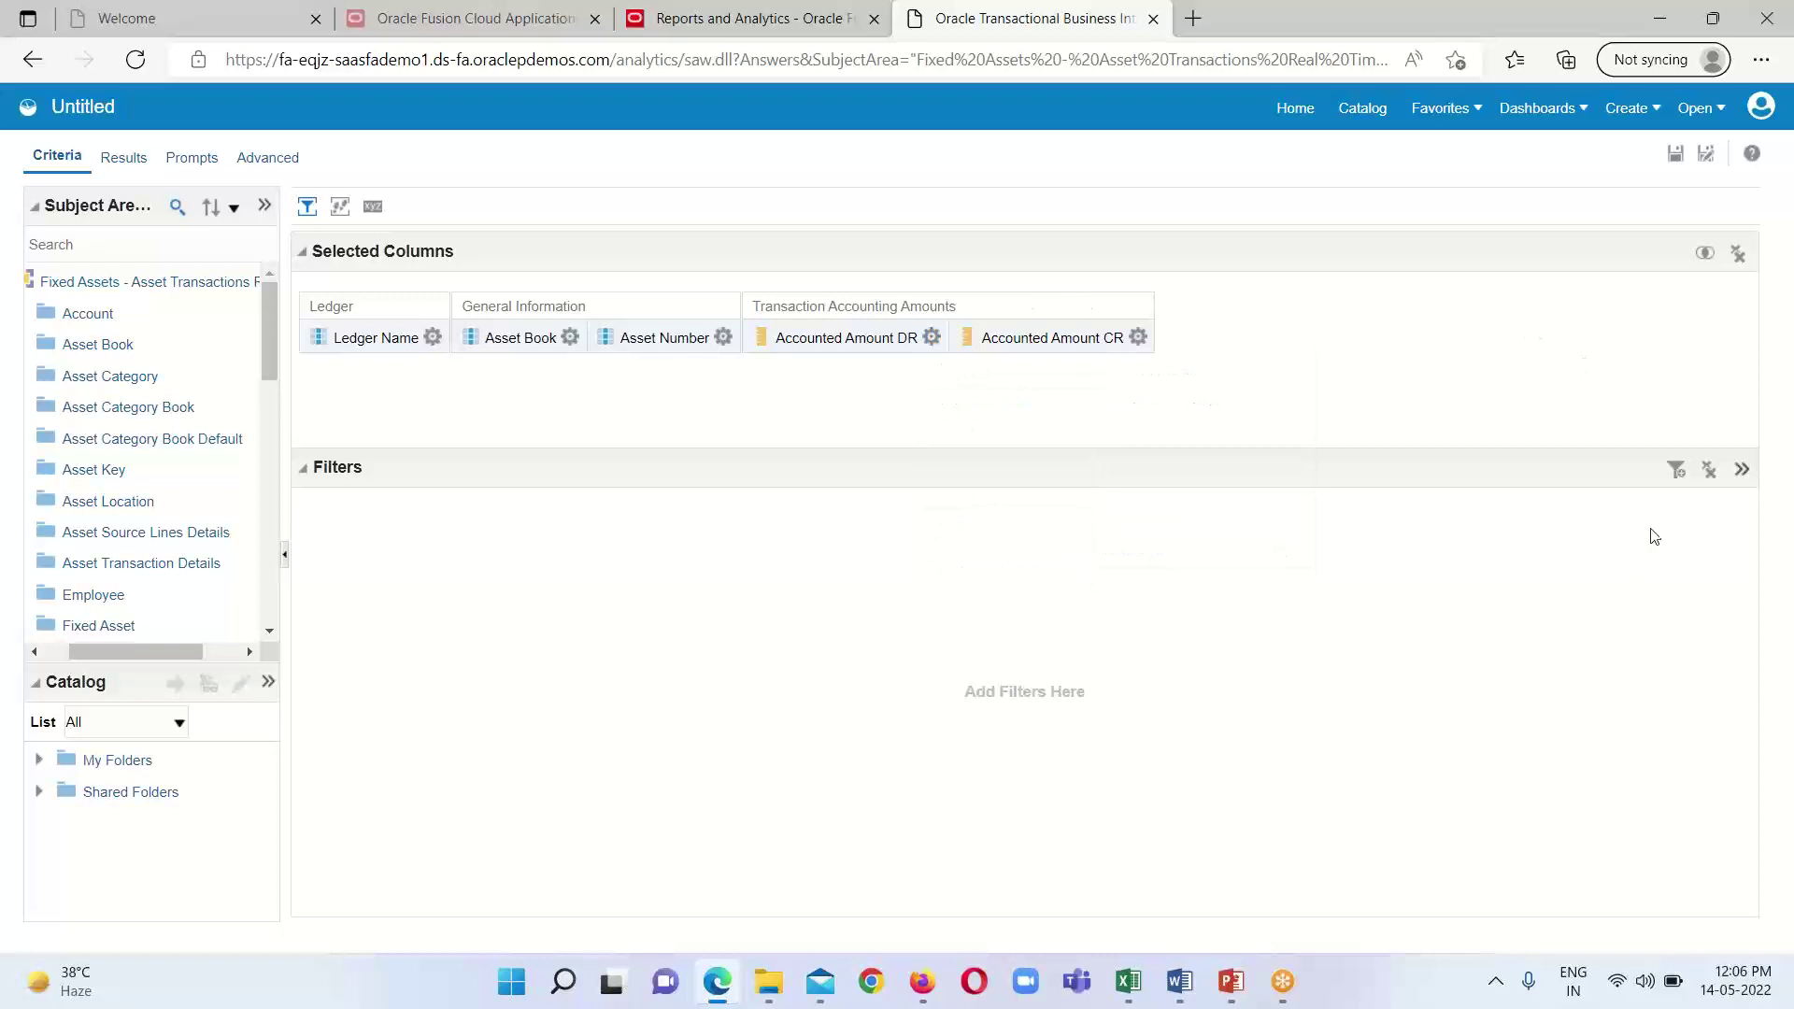
click(1672, 469)
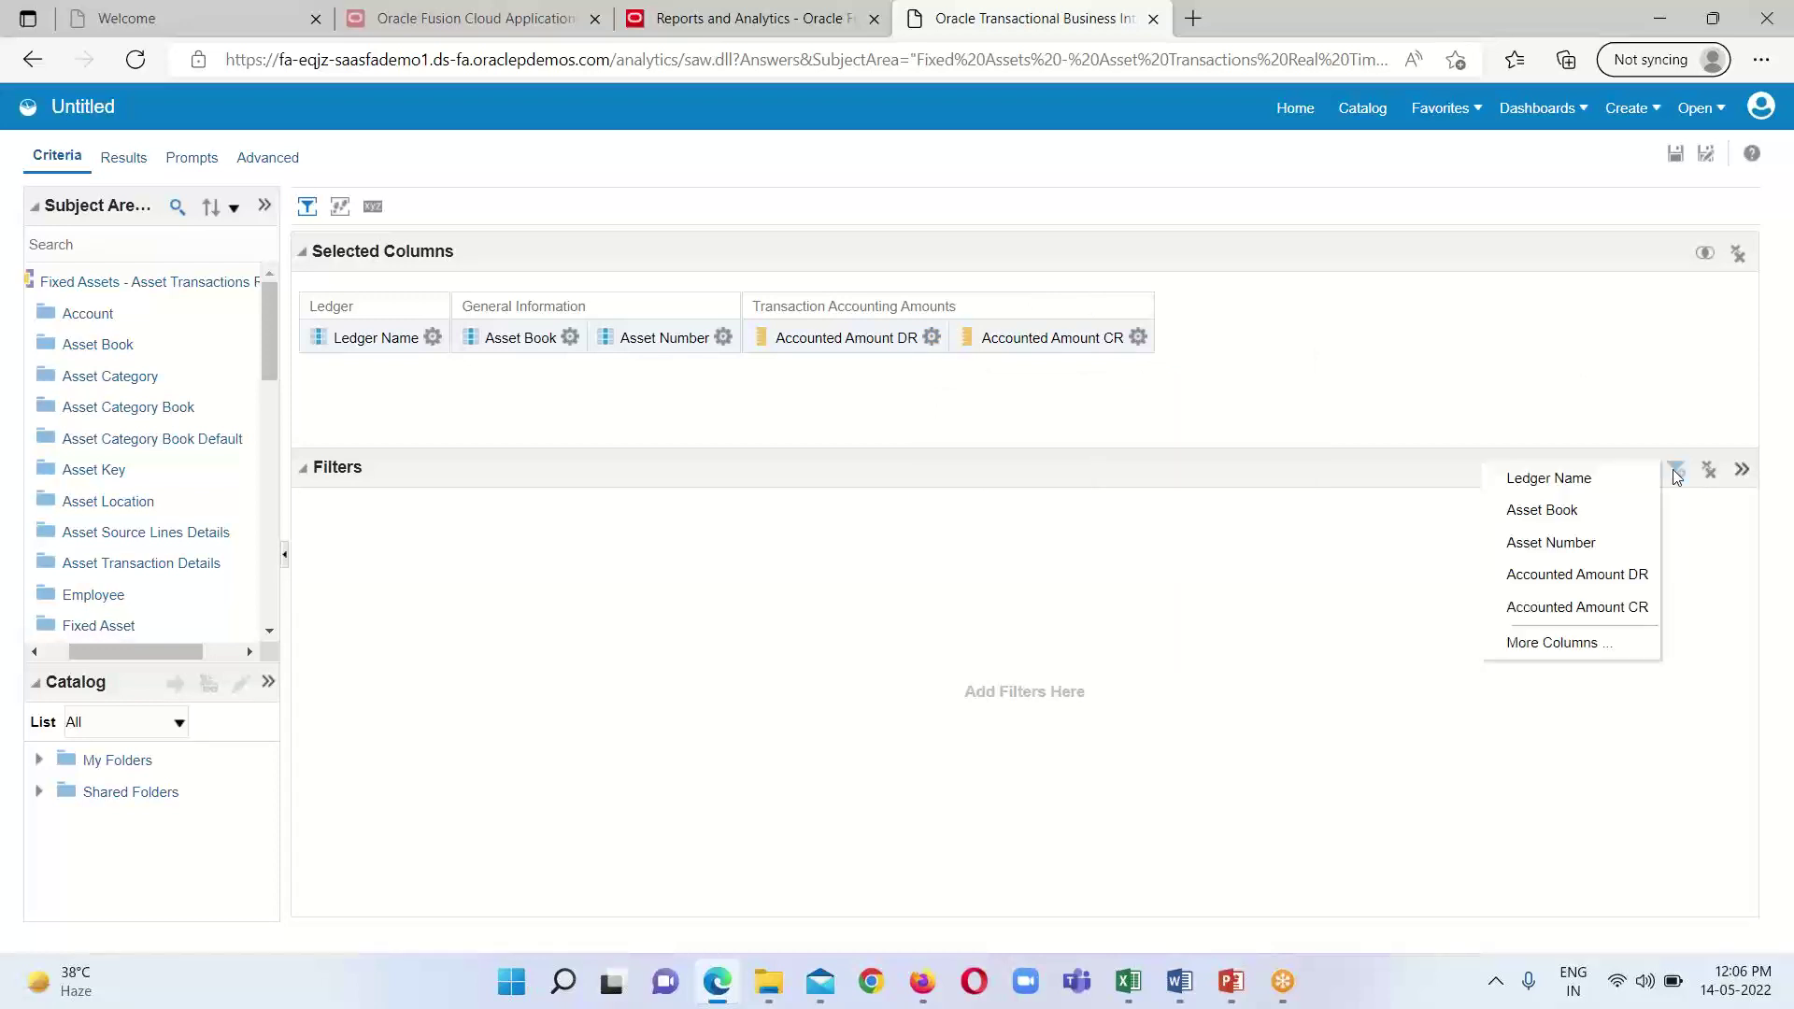
click(1576, 576)
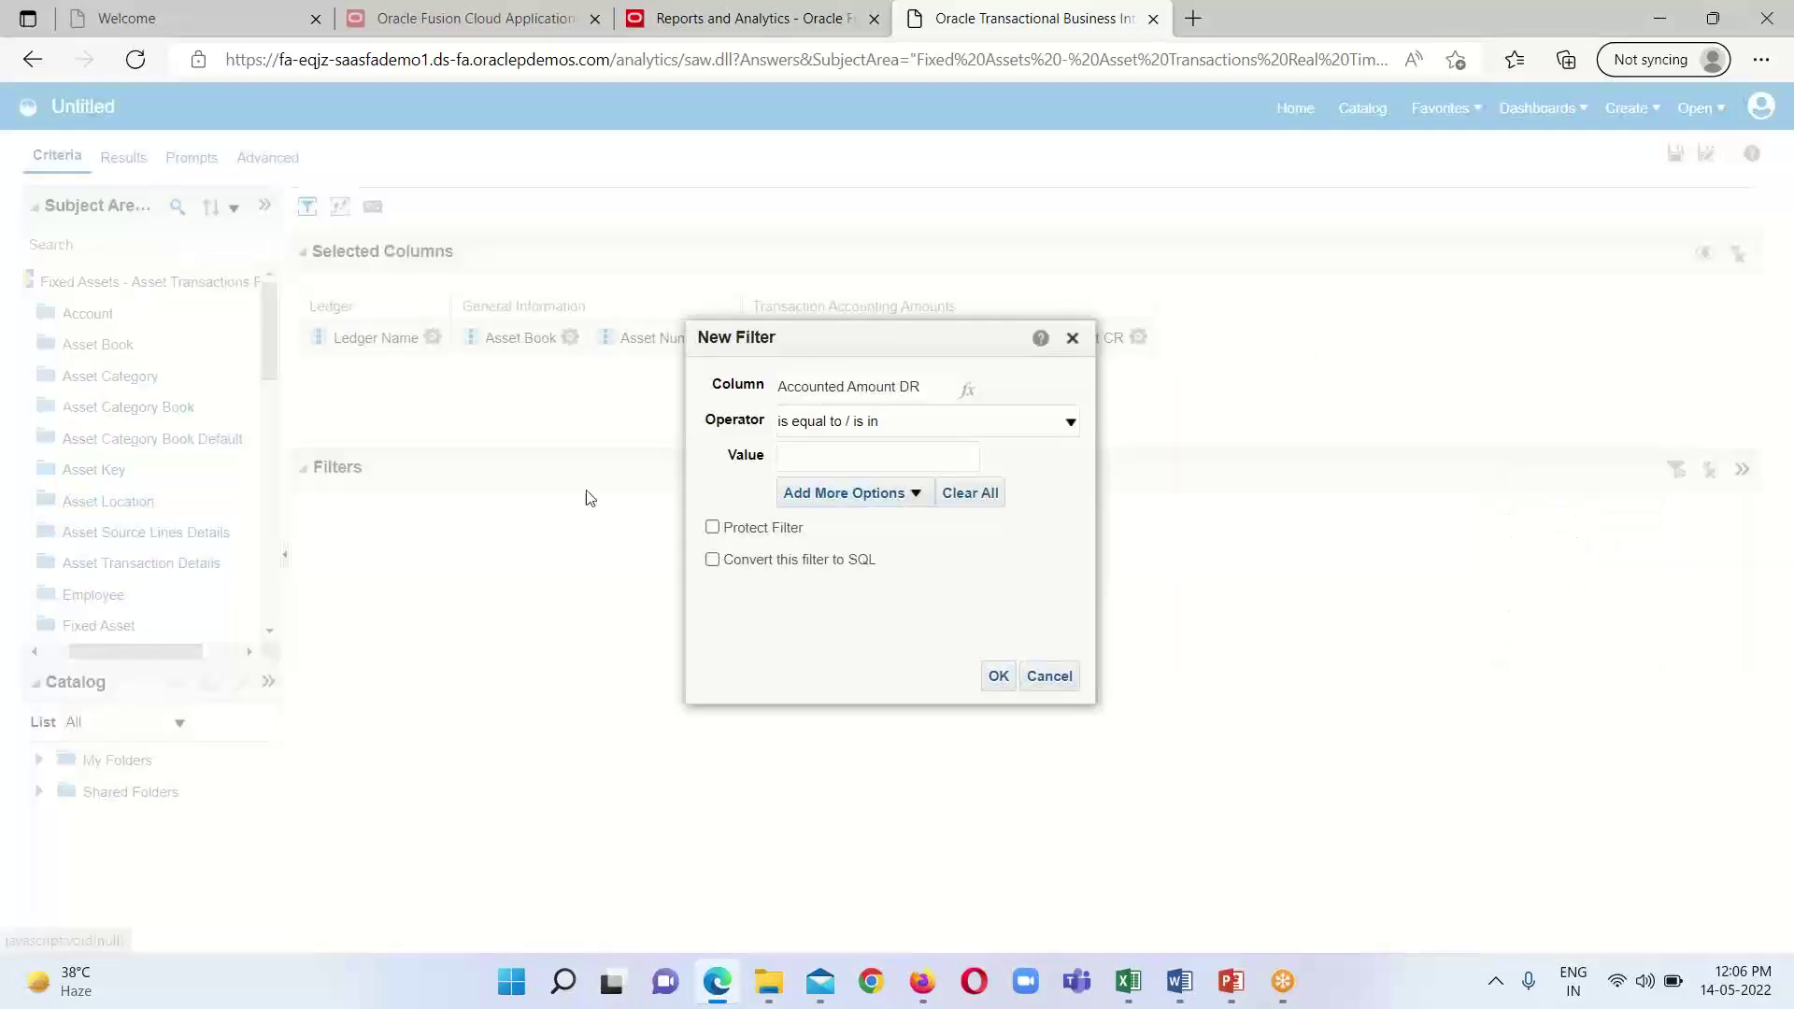
click(1067, 426)
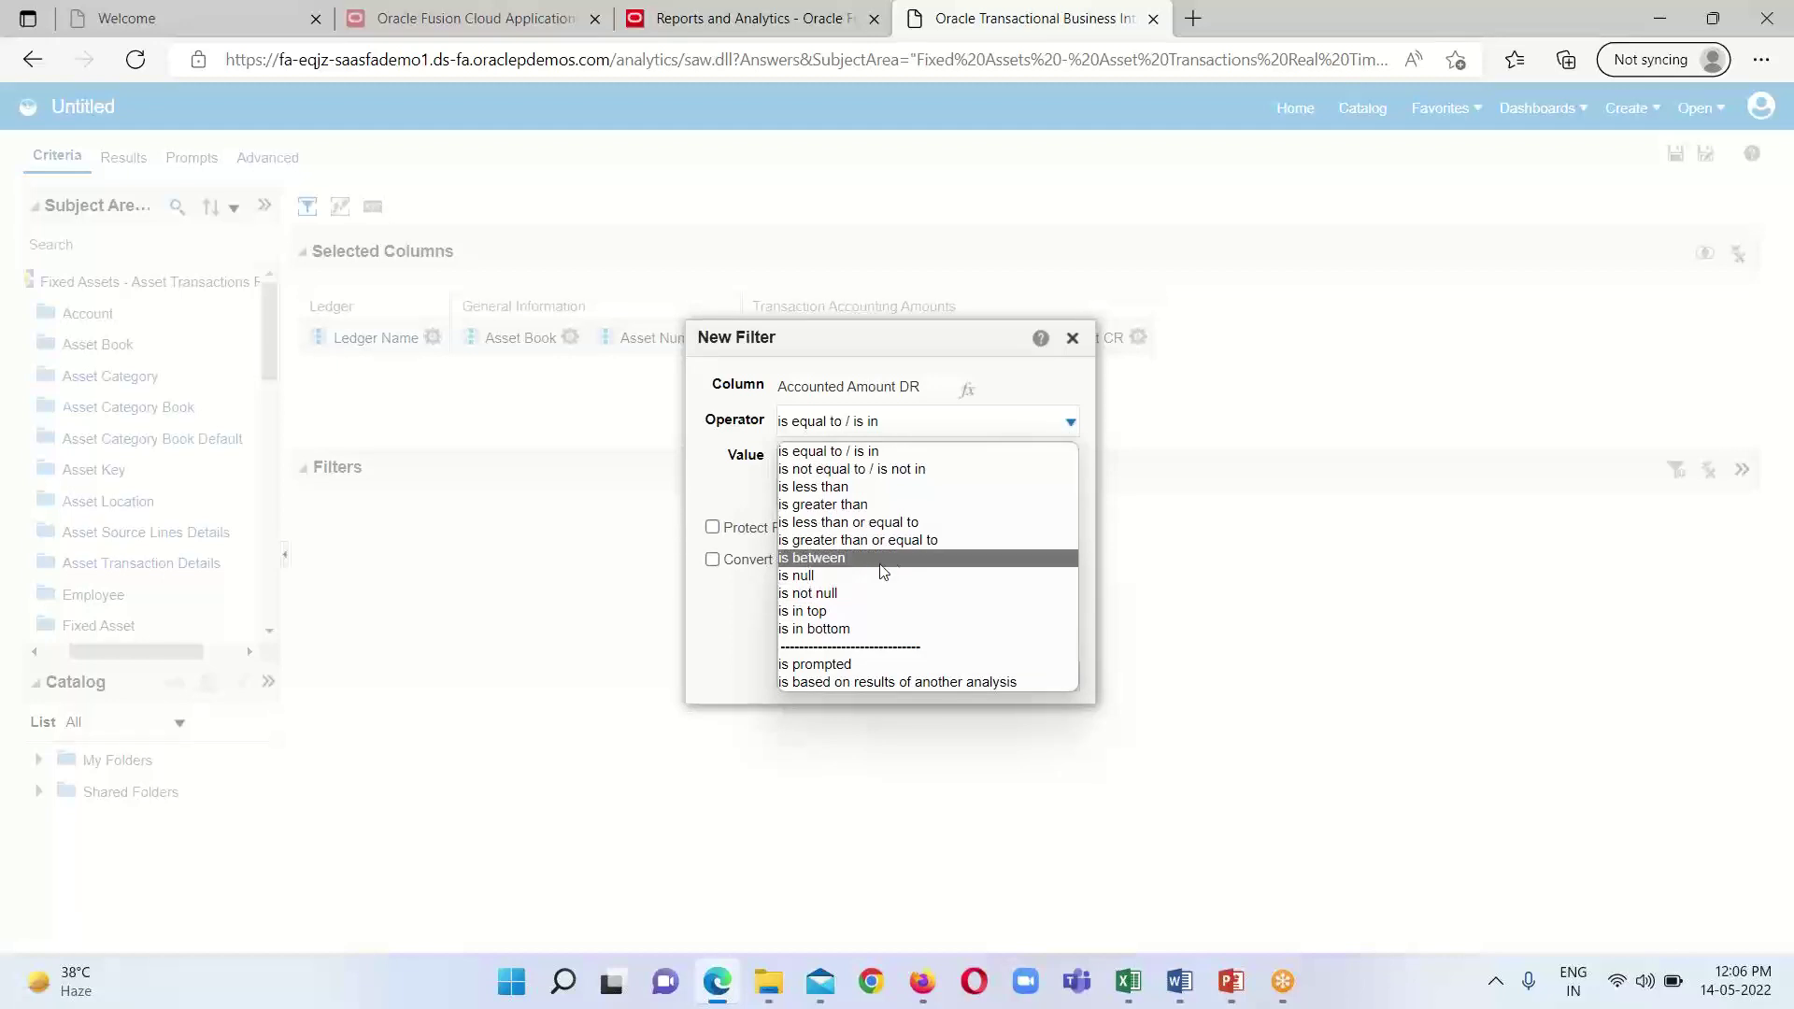
click(834, 595)
click(996, 677)
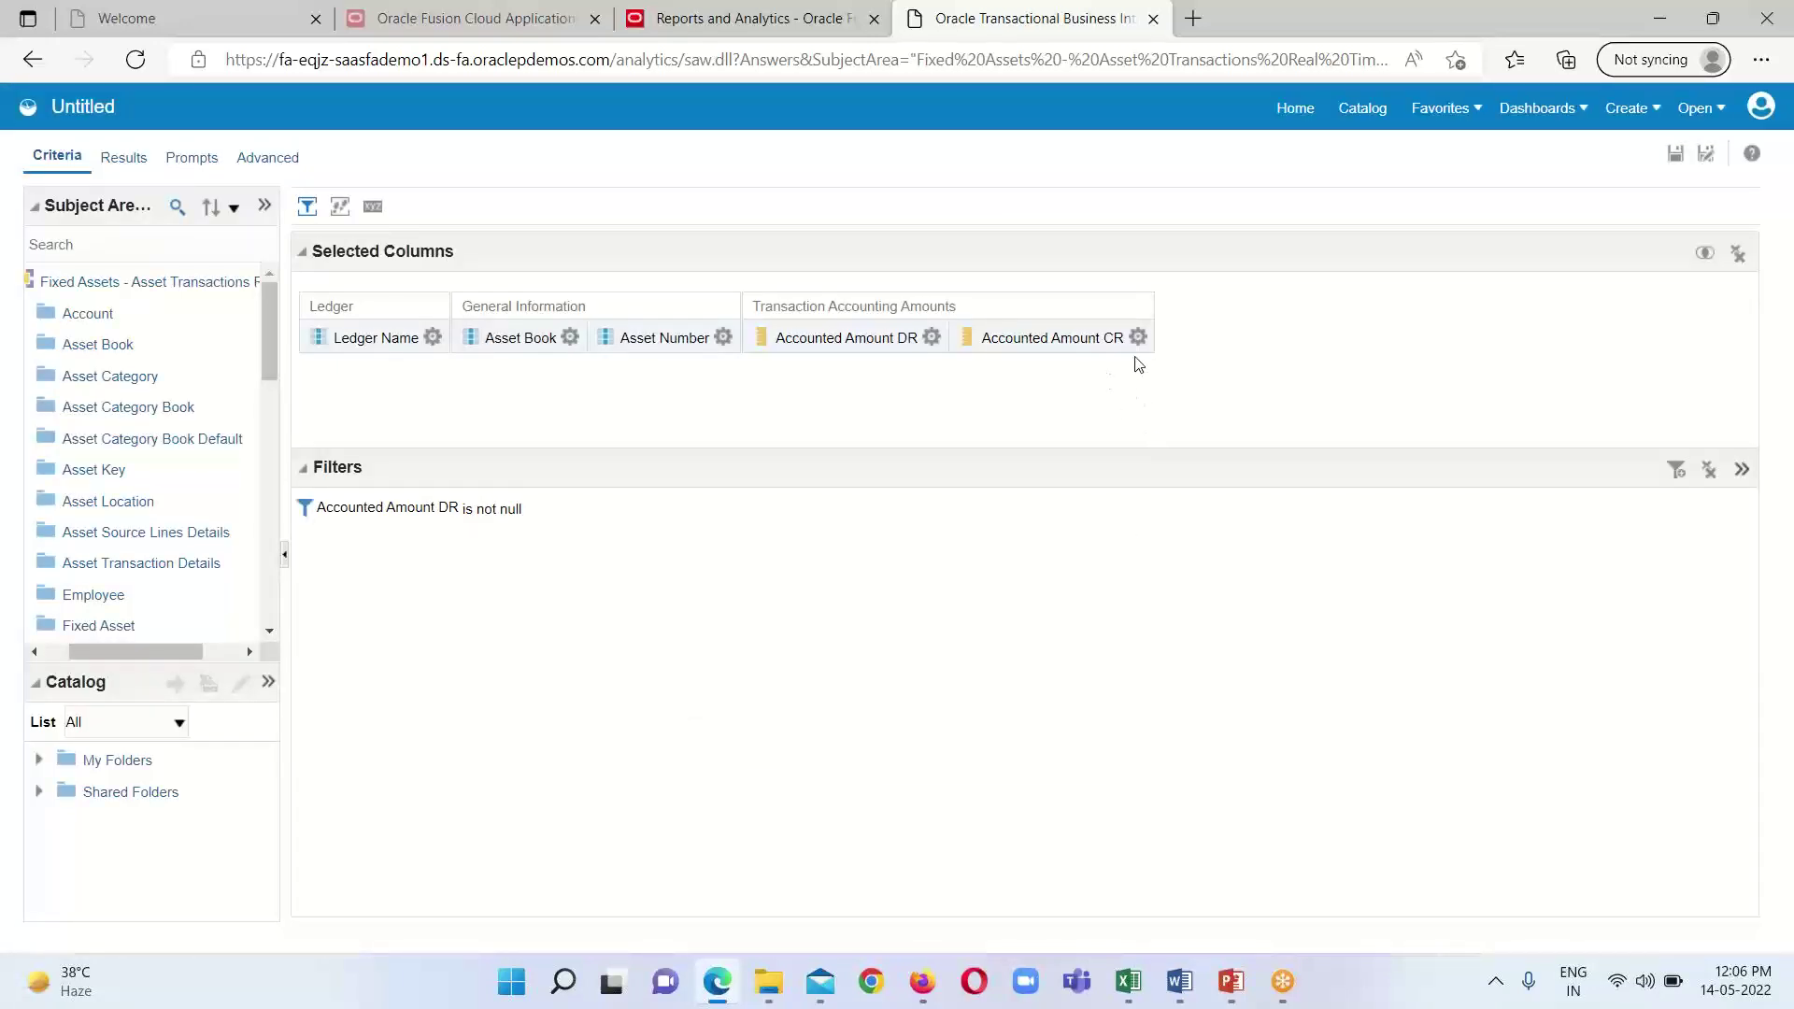
Add a second filter requiring that the Accounted Amount CR column is not null.
click(1137, 338)
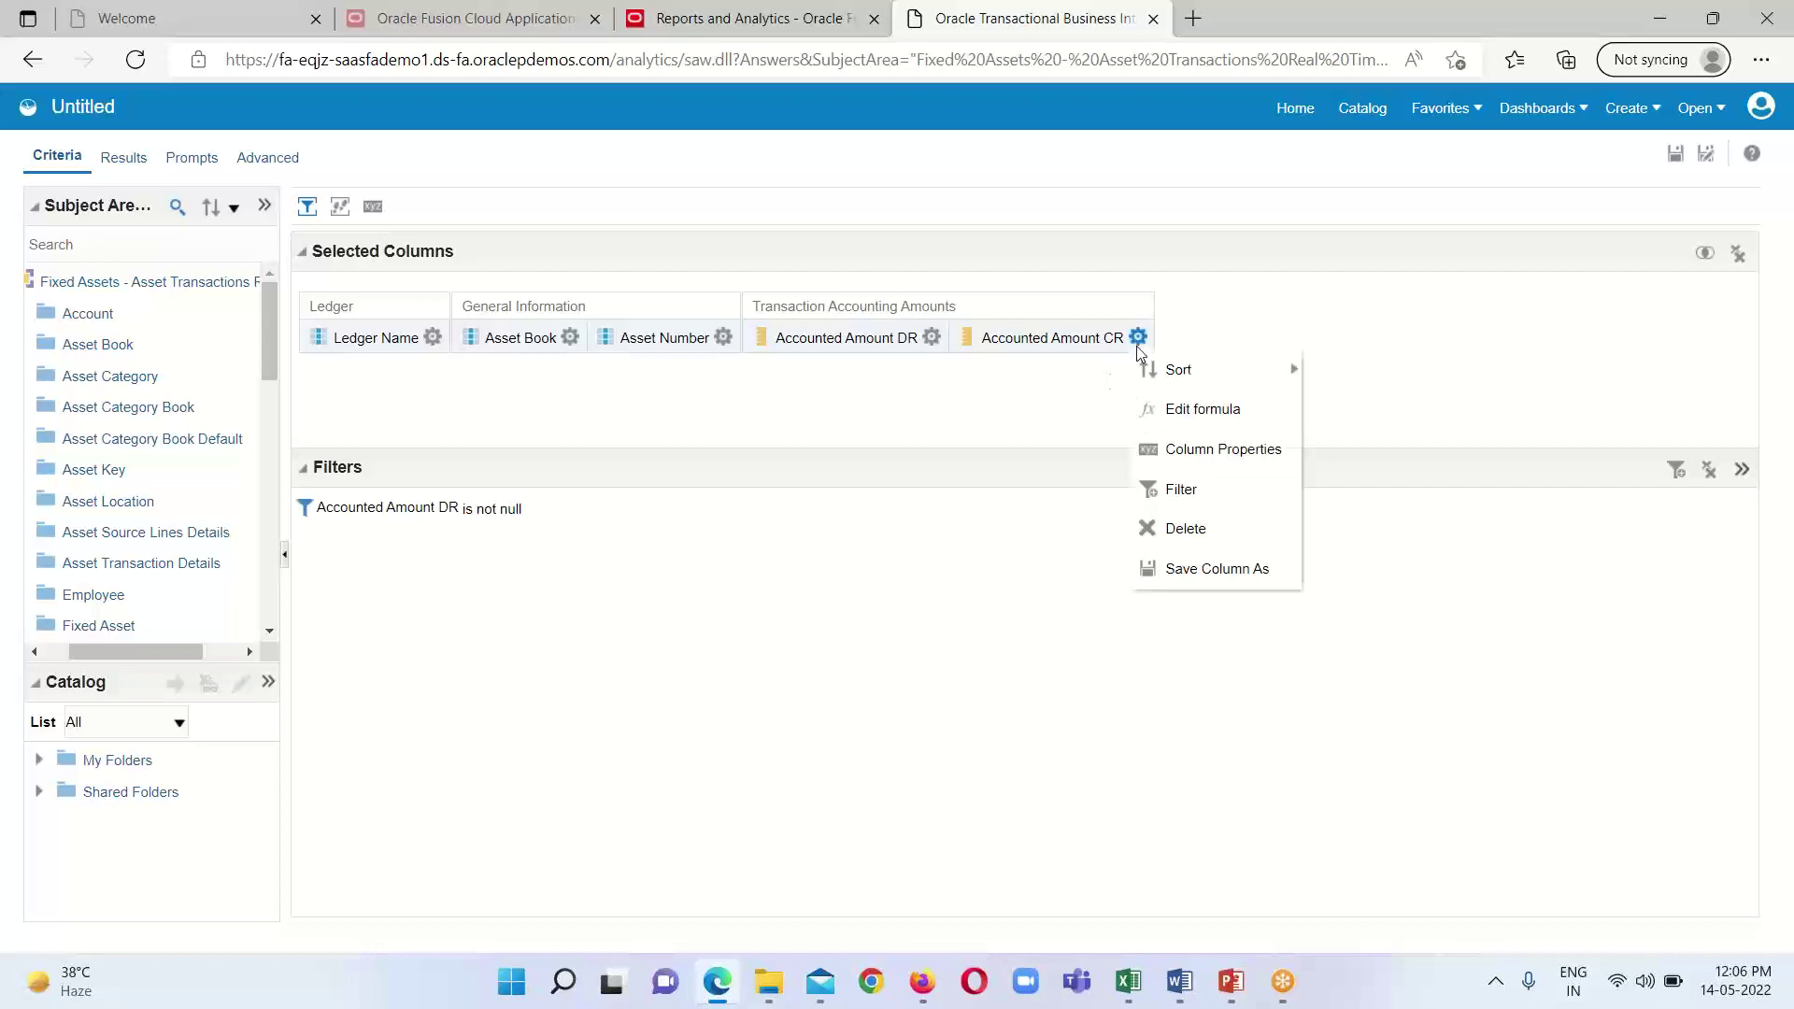
click(1182, 490)
click(1072, 425)
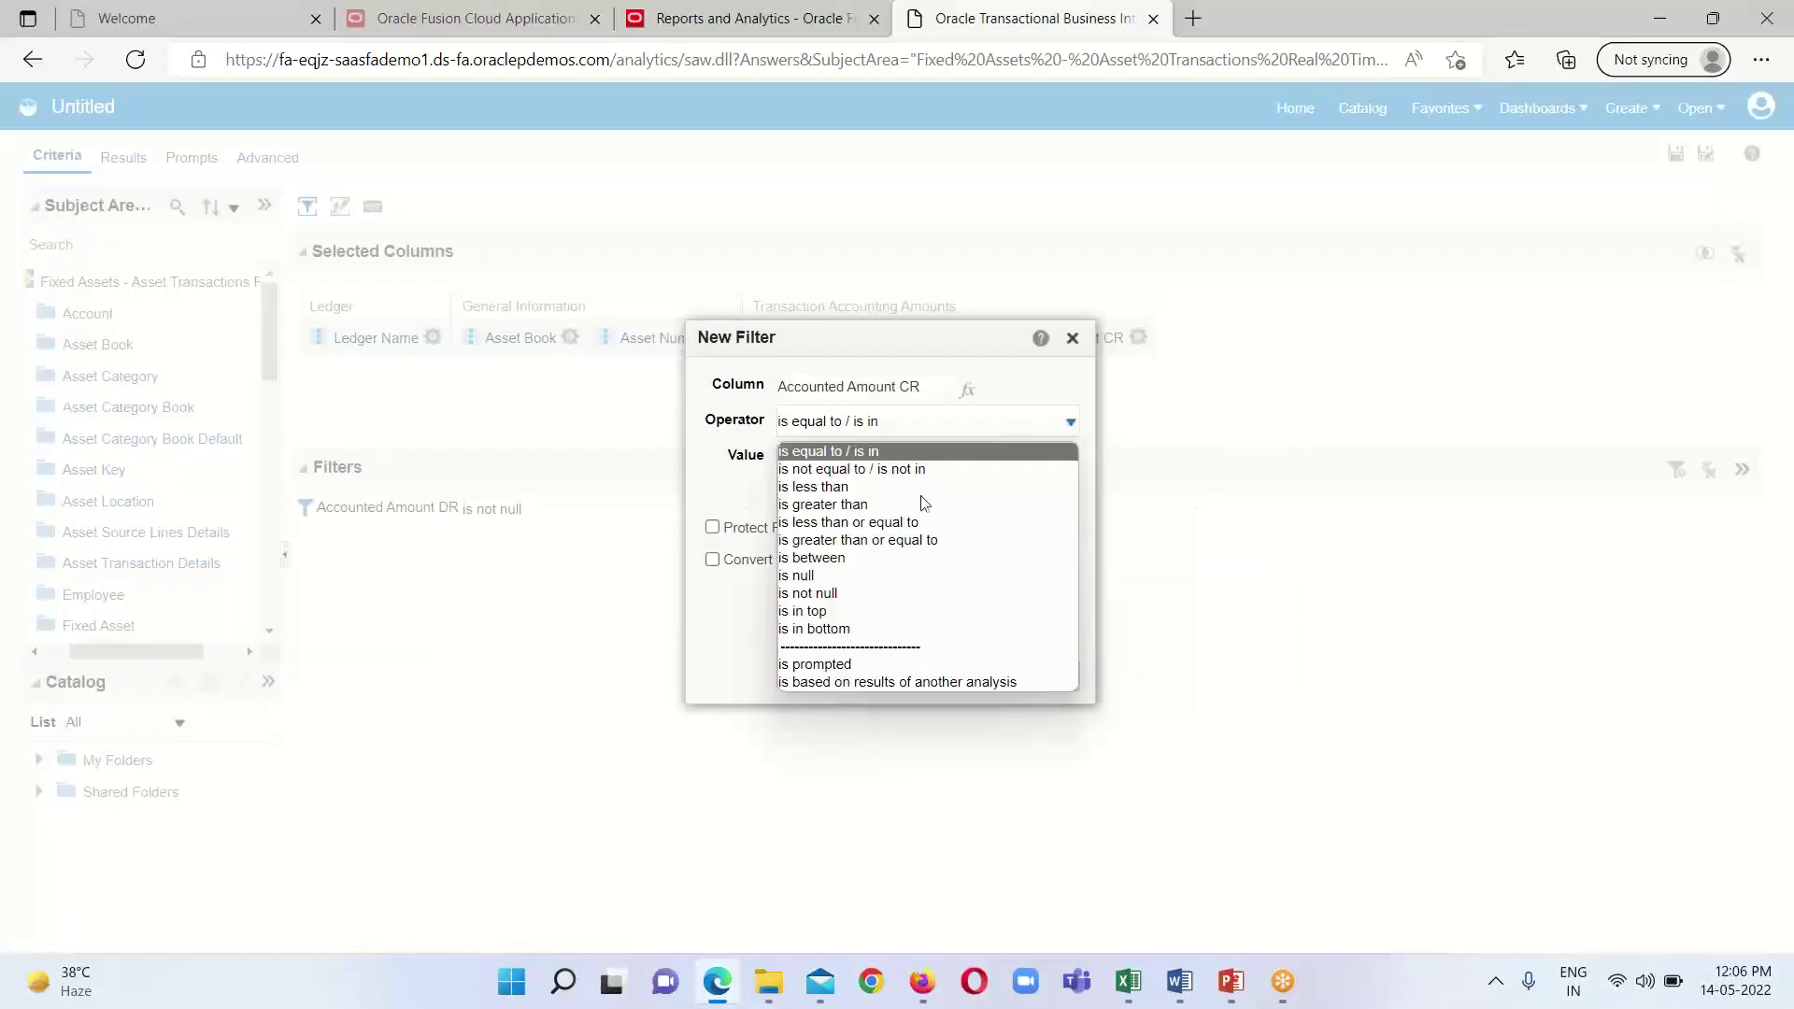
click(872, 594)
click(996, 675)
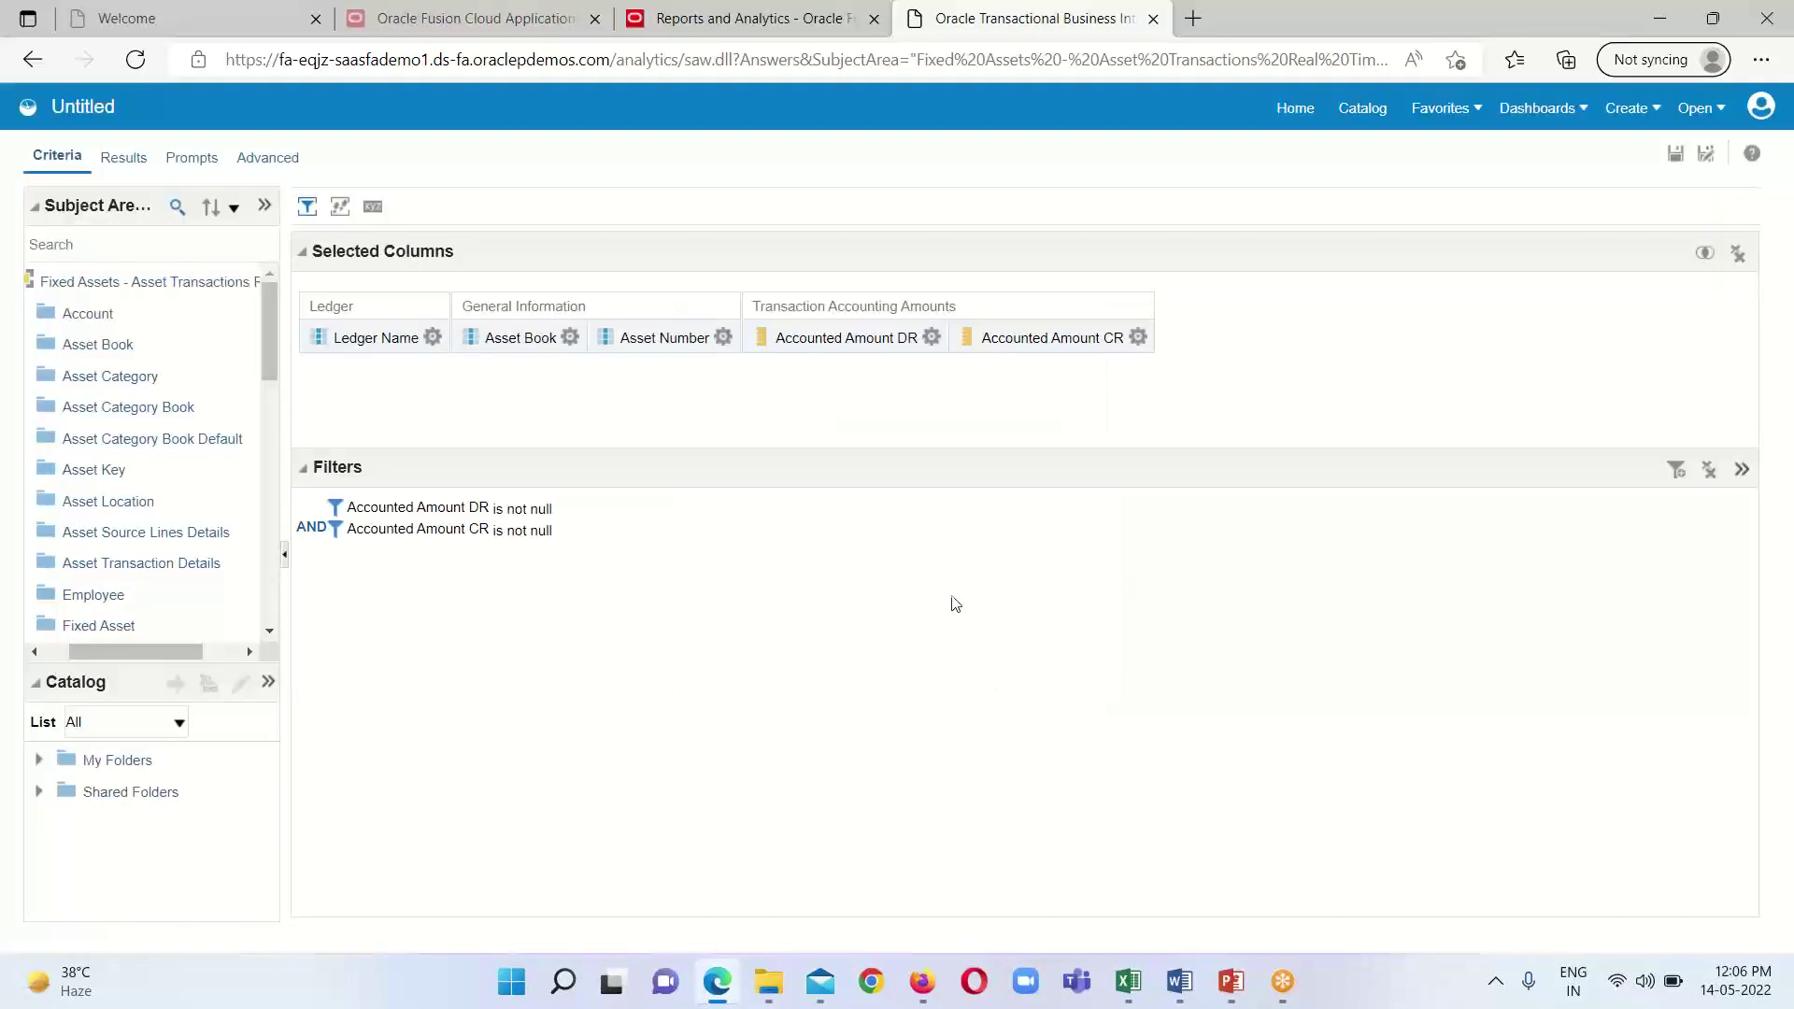
Preview the filtered results, check the debit and credit amounts in the table, and return to the criteria.
click(121, 155)
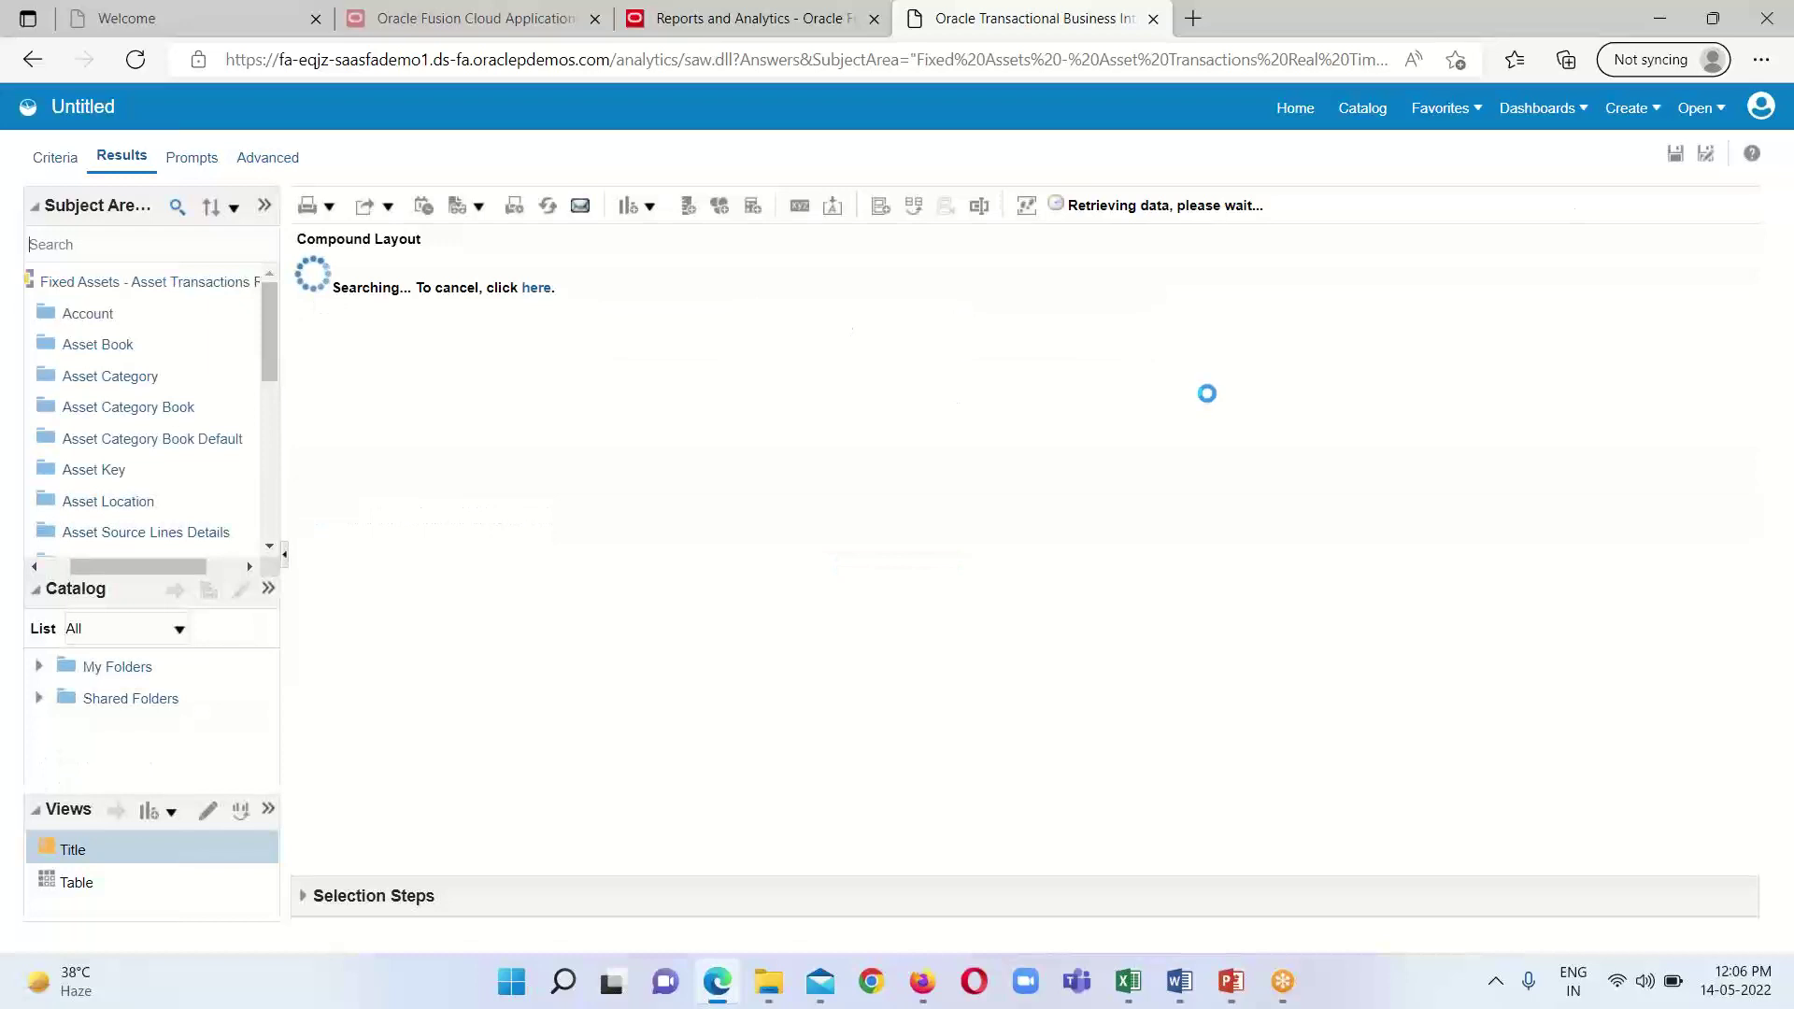
scroll(902, 456, down, 2)
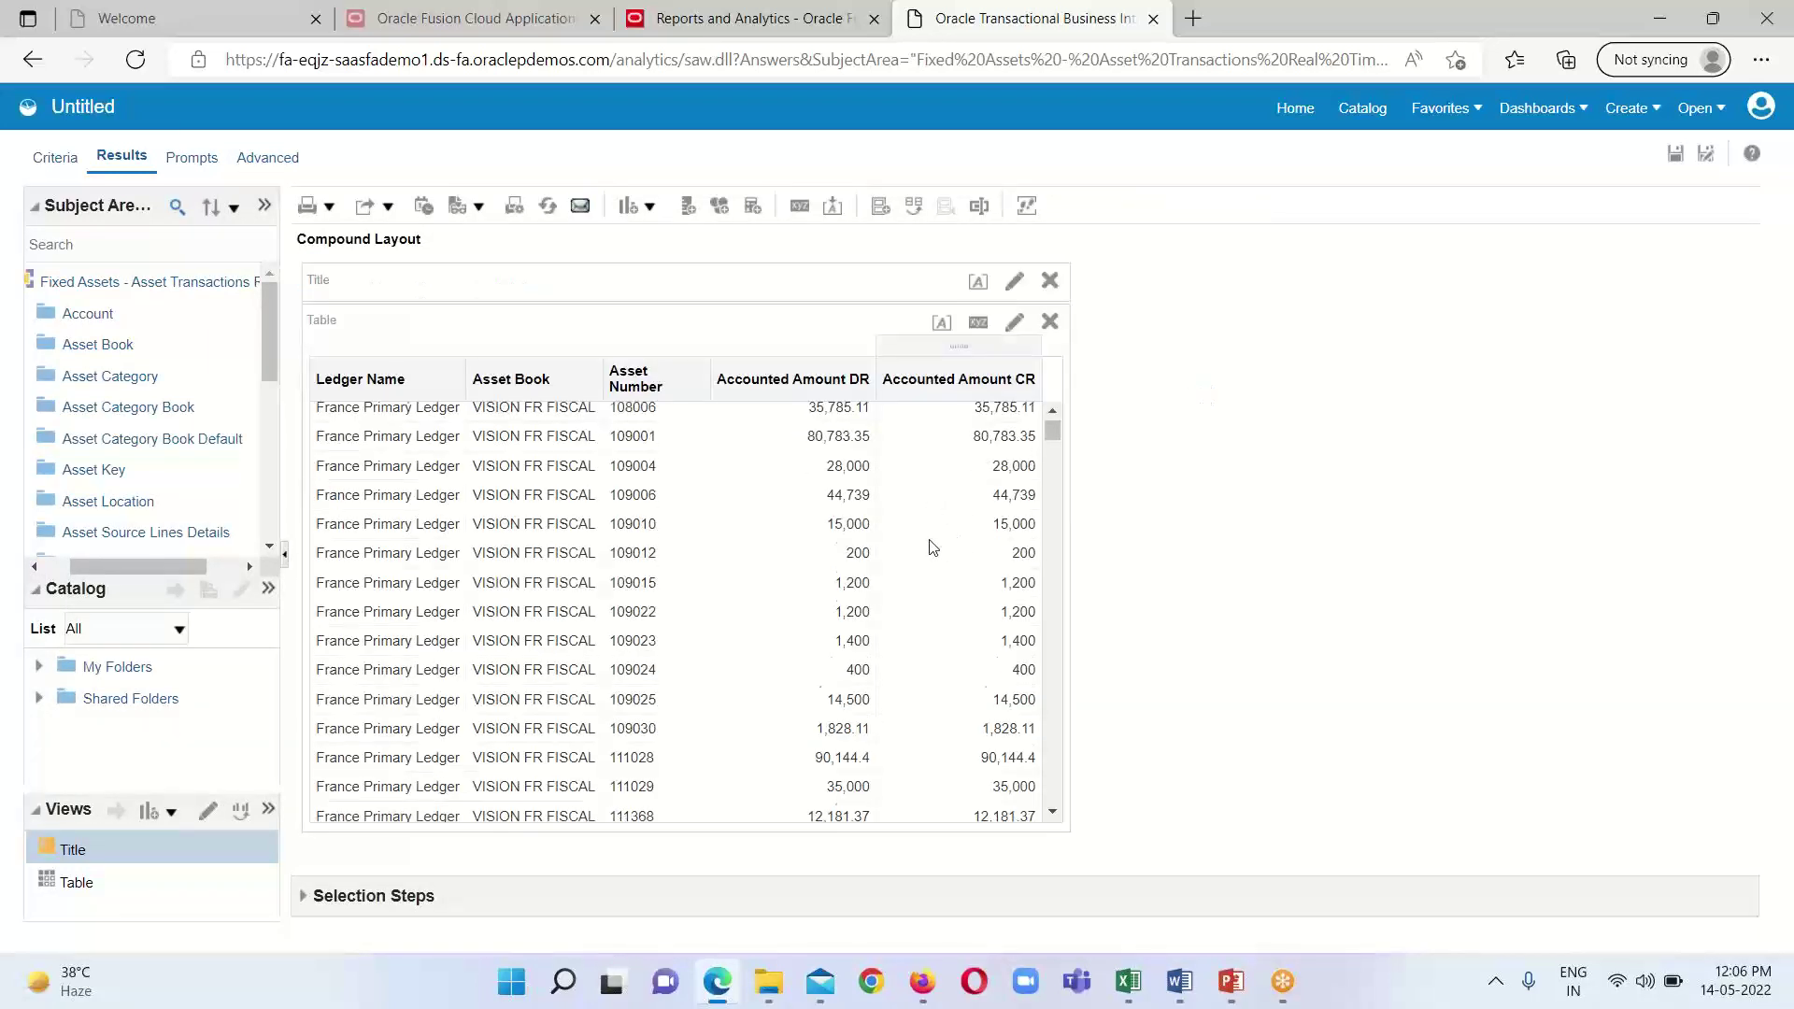
scroll(902, 456, up, 2)
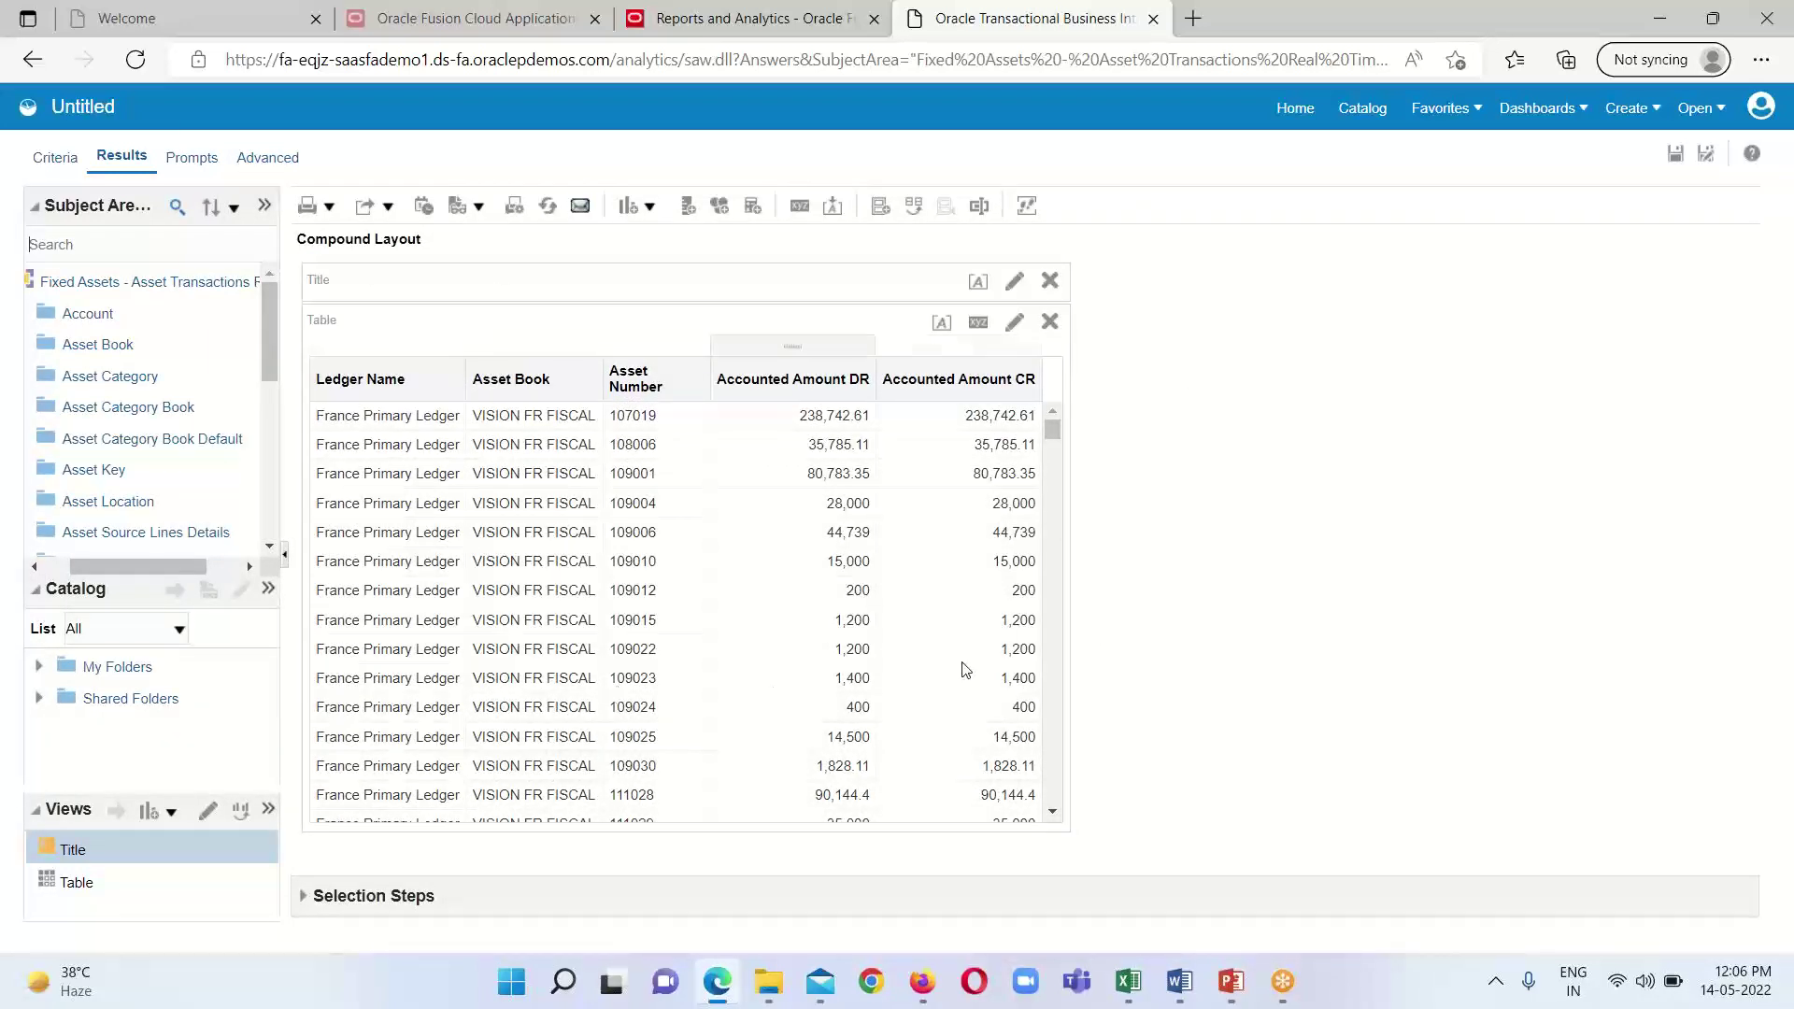
scroll(645, 514, down, 1)
scroll(672, 514, up, 1)
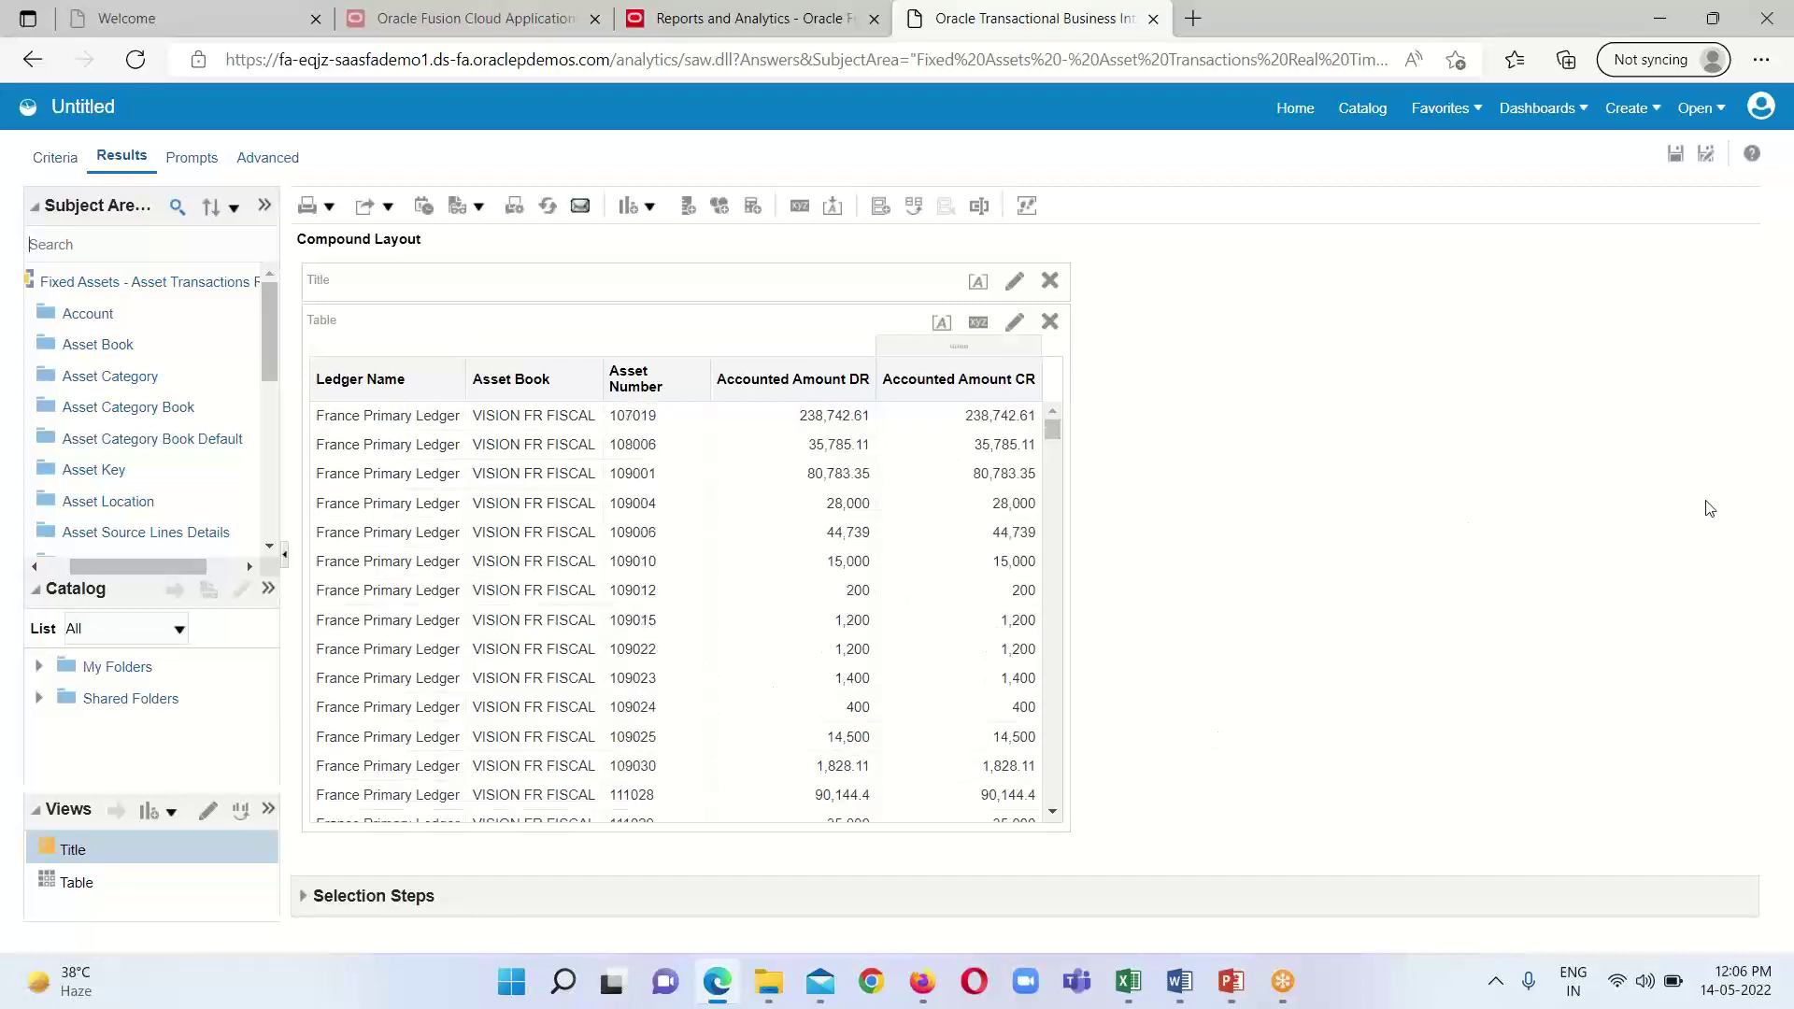
scroll(853, 573, down, 1)
scroll(862, 587, up, 1)
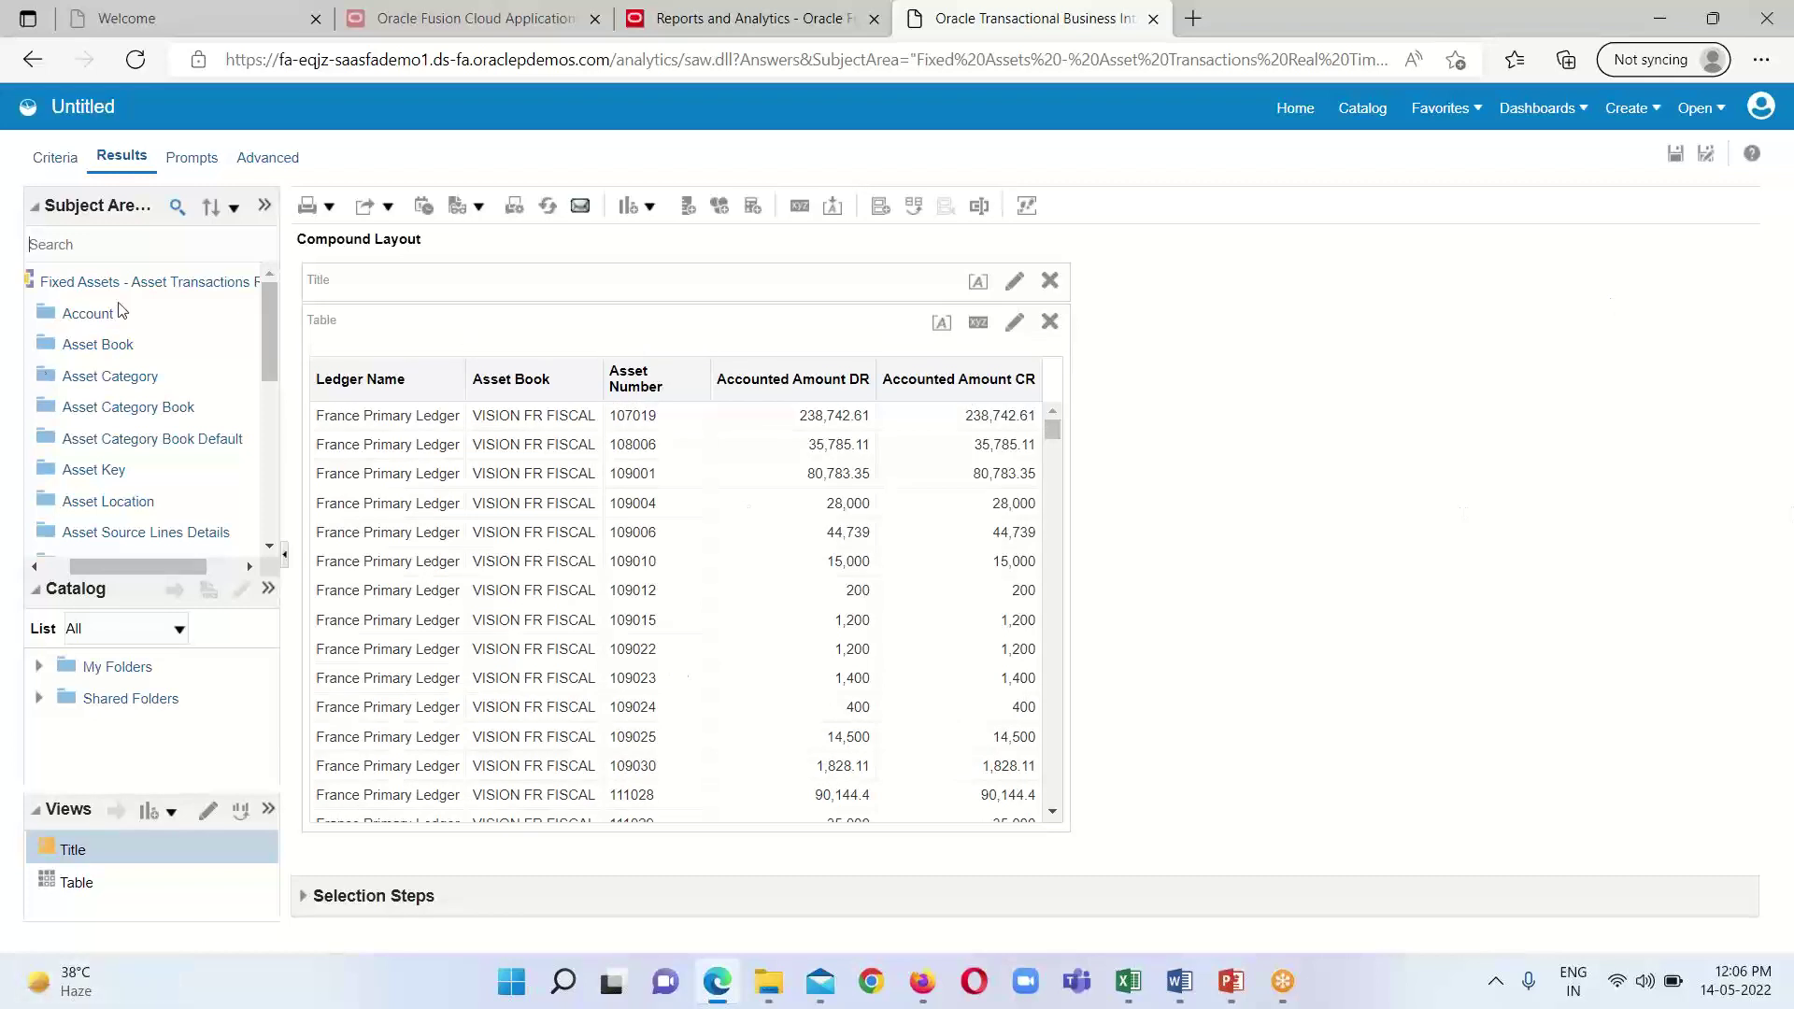
click(55, 157)
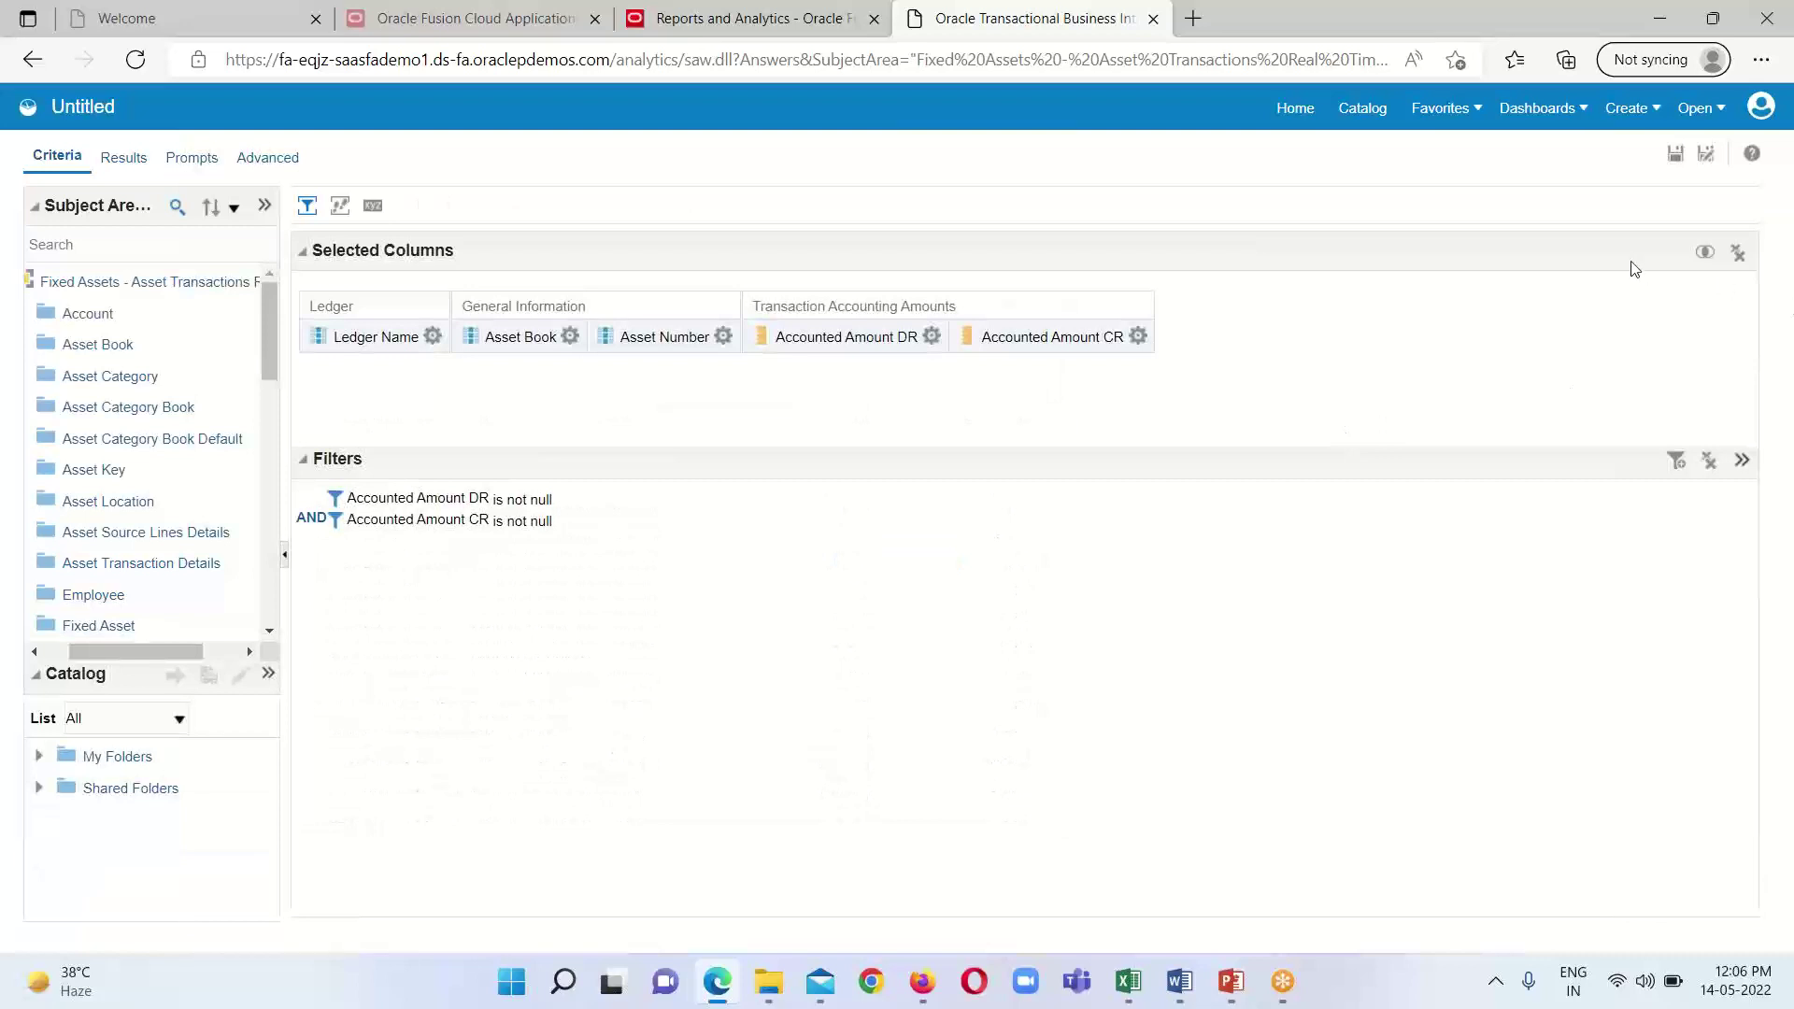
Save the analysis as Fixed Assets Report in /Shared Folders/Custom/My Analysis14May22.
click(1677, 159)
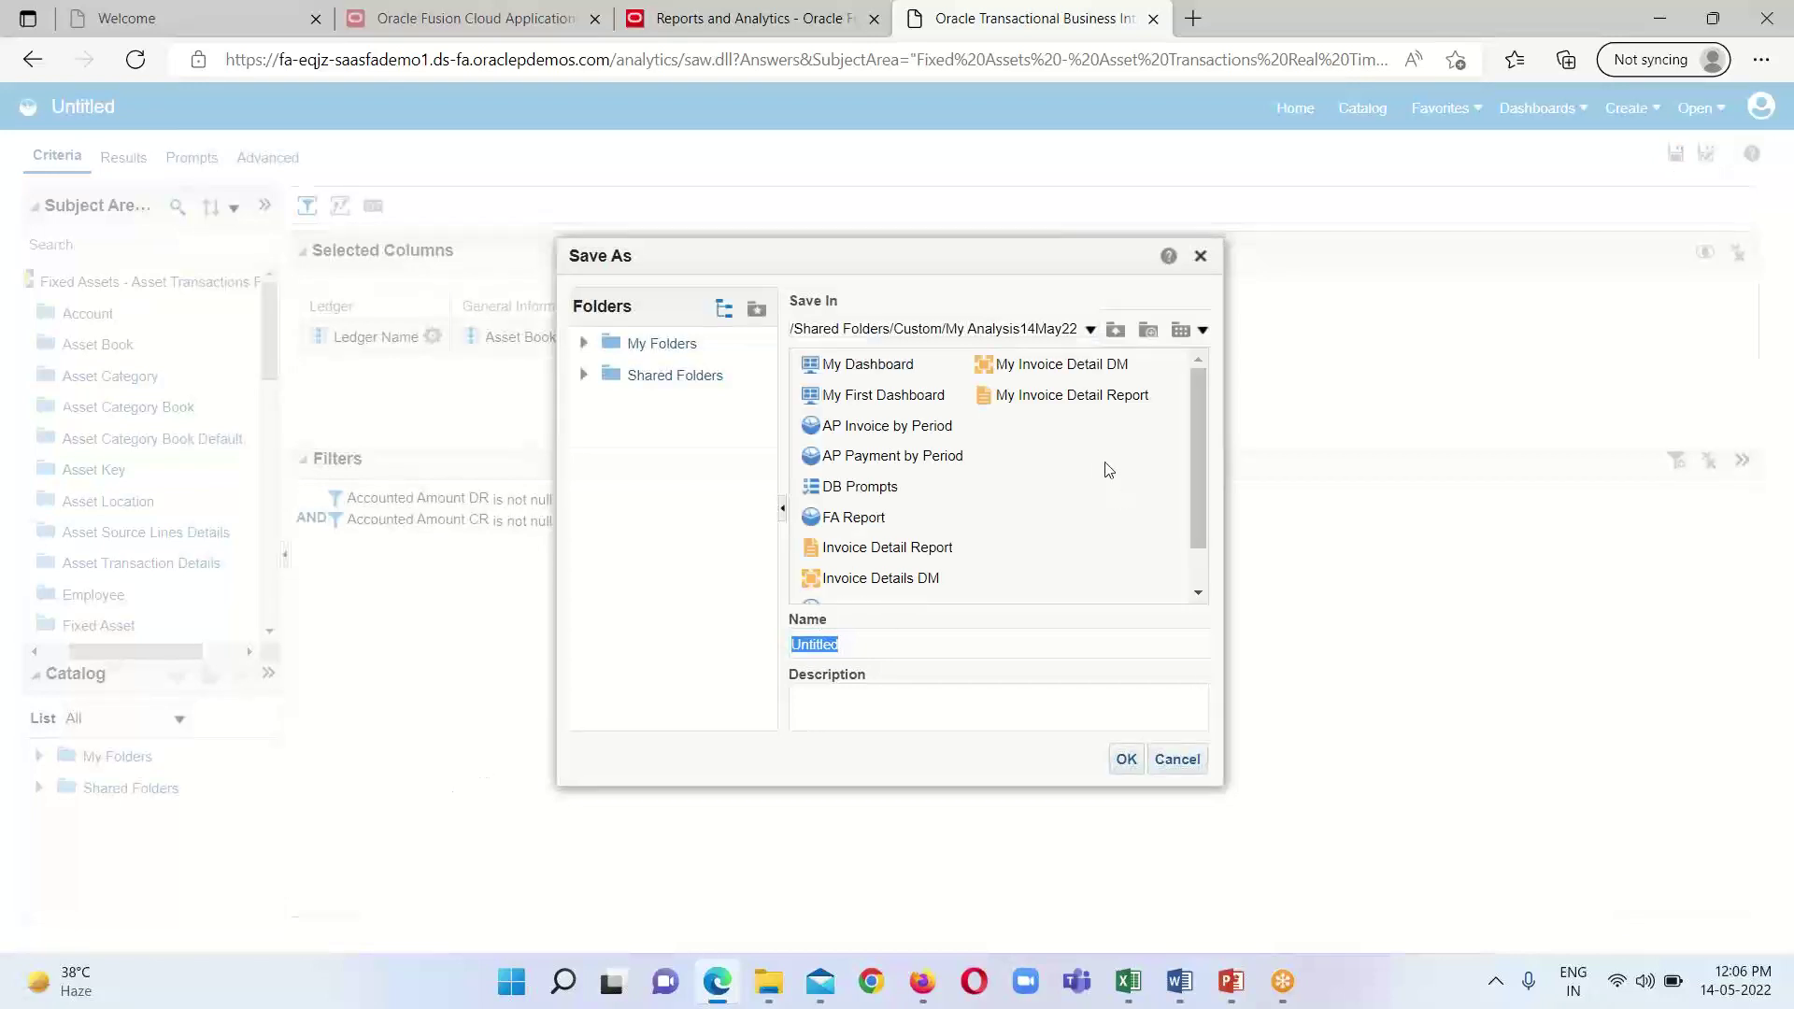
click(861, 329)
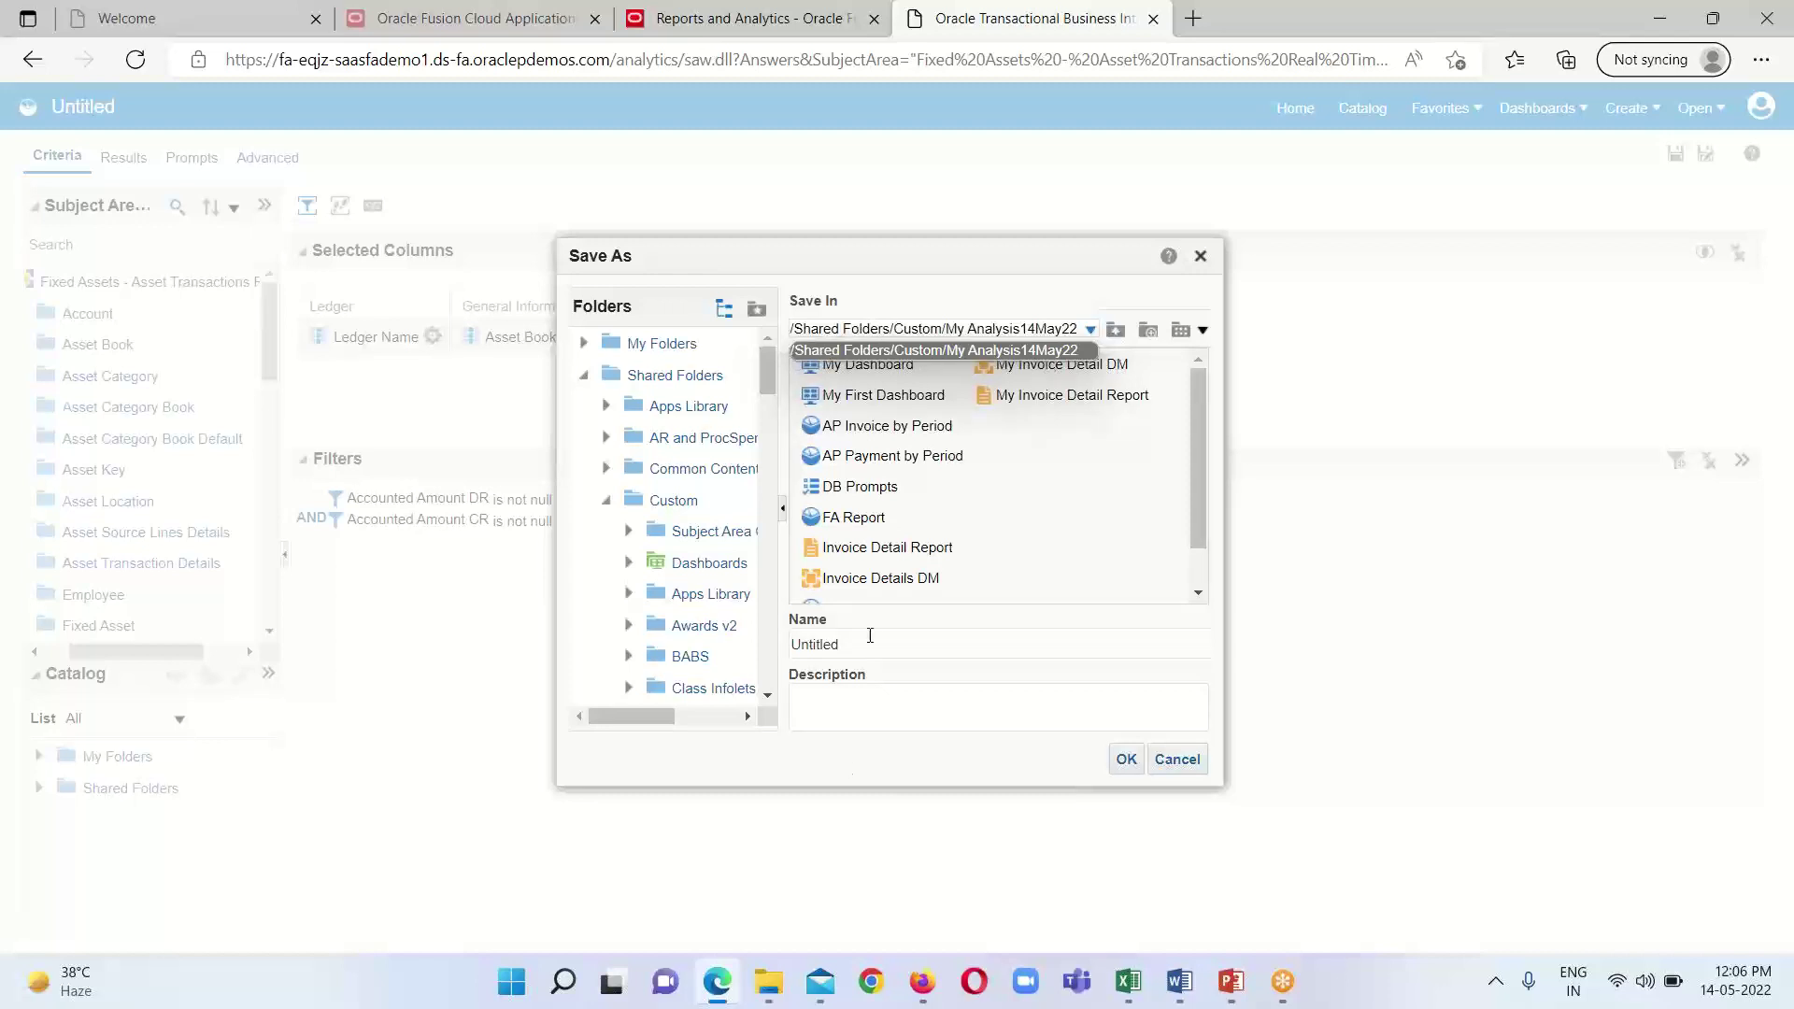
click(842, 644)
double_click(842, 645)
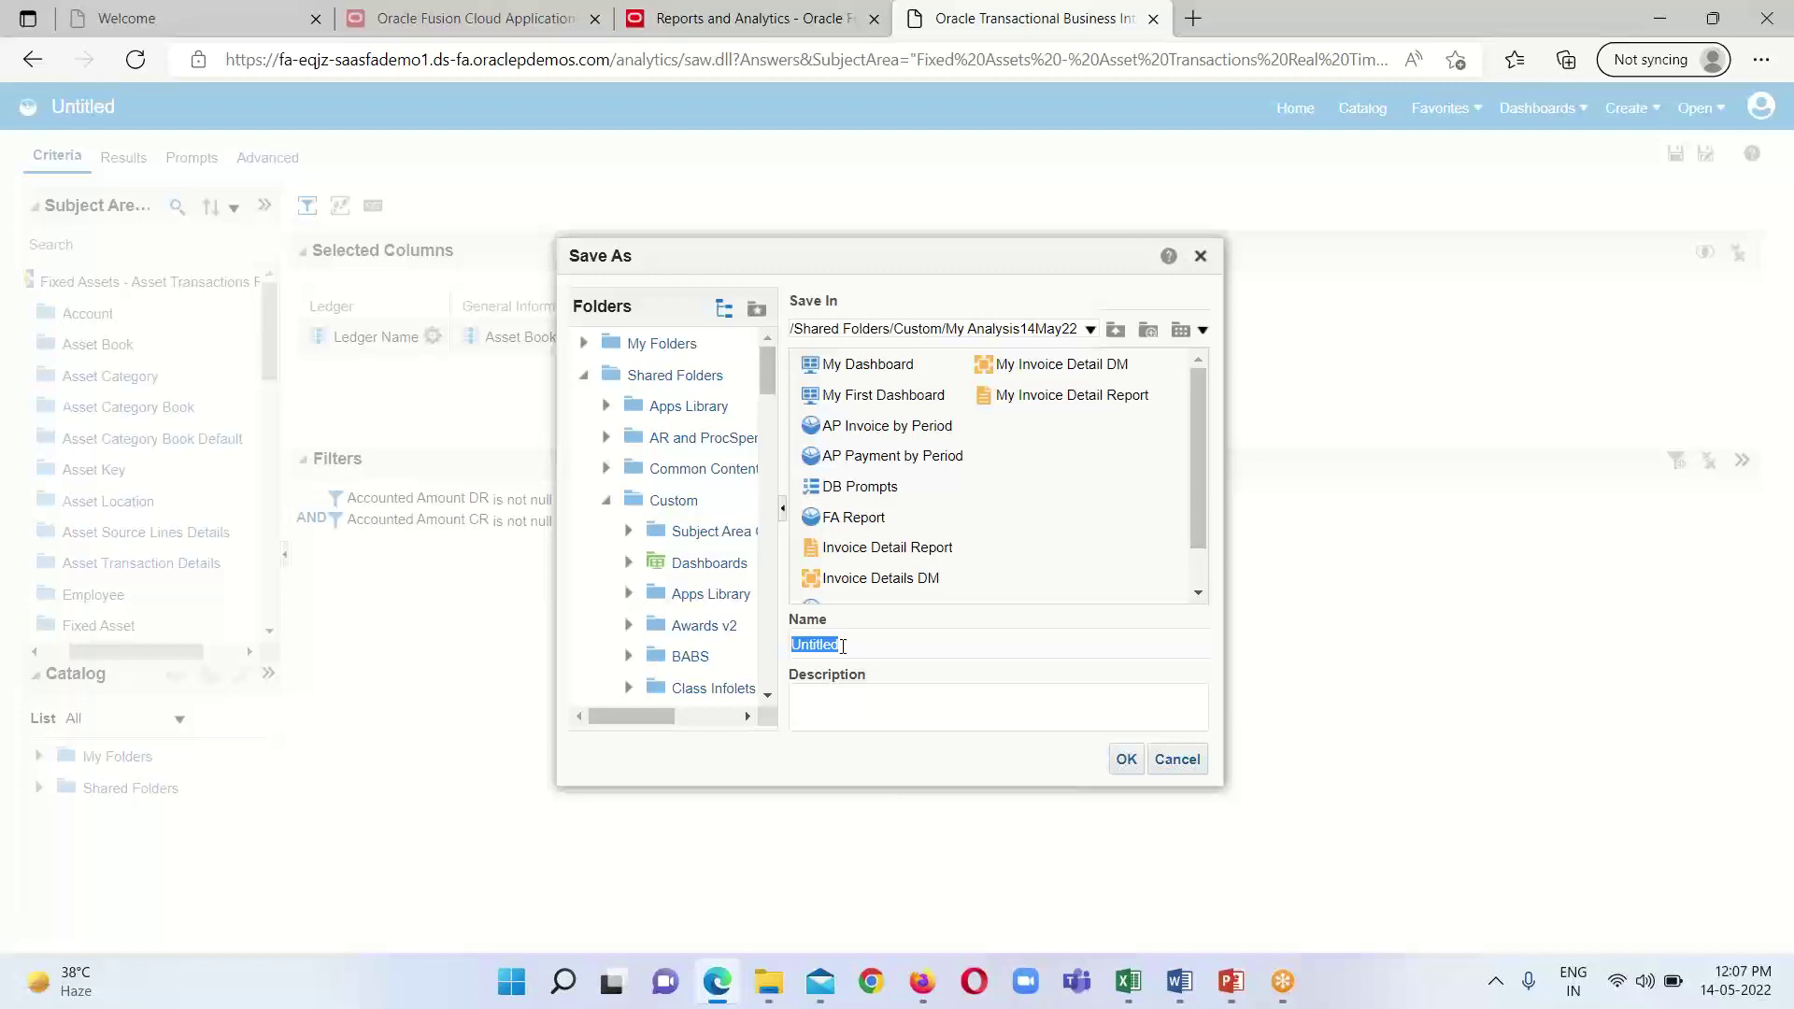
text(F)
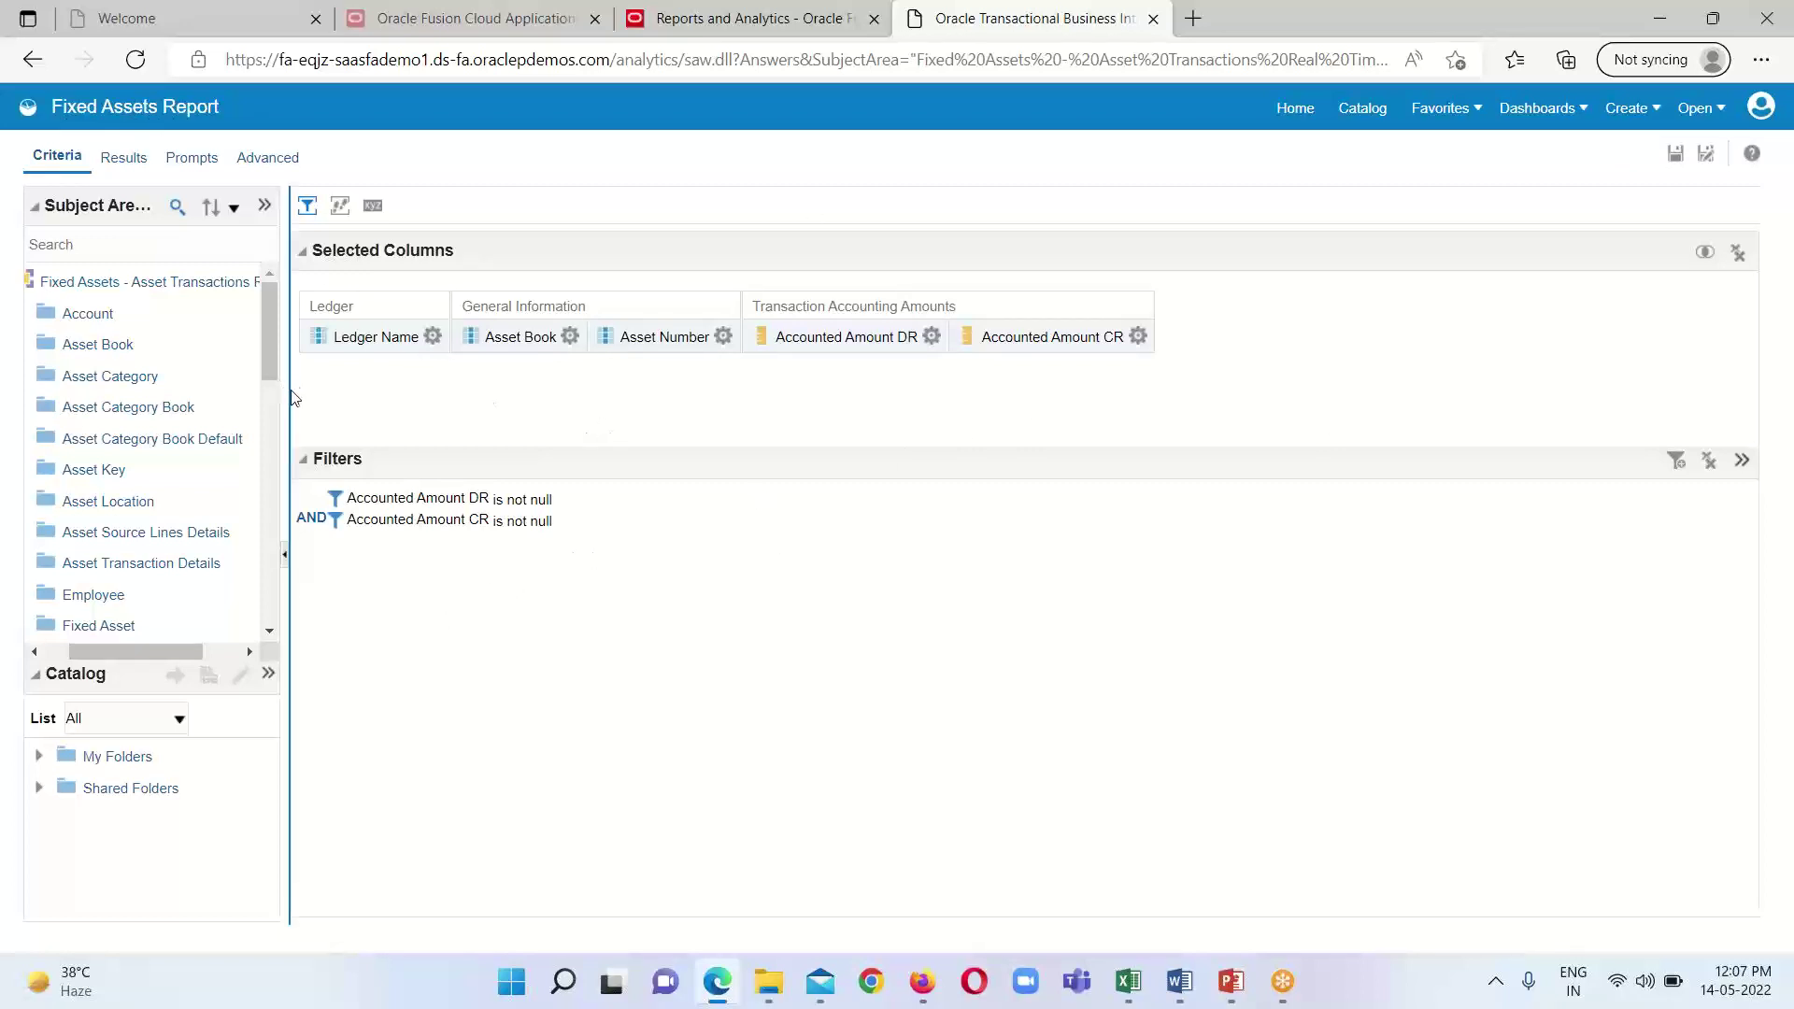
click(568, 338)
click(432, 336)
mouse_move(442, 366)
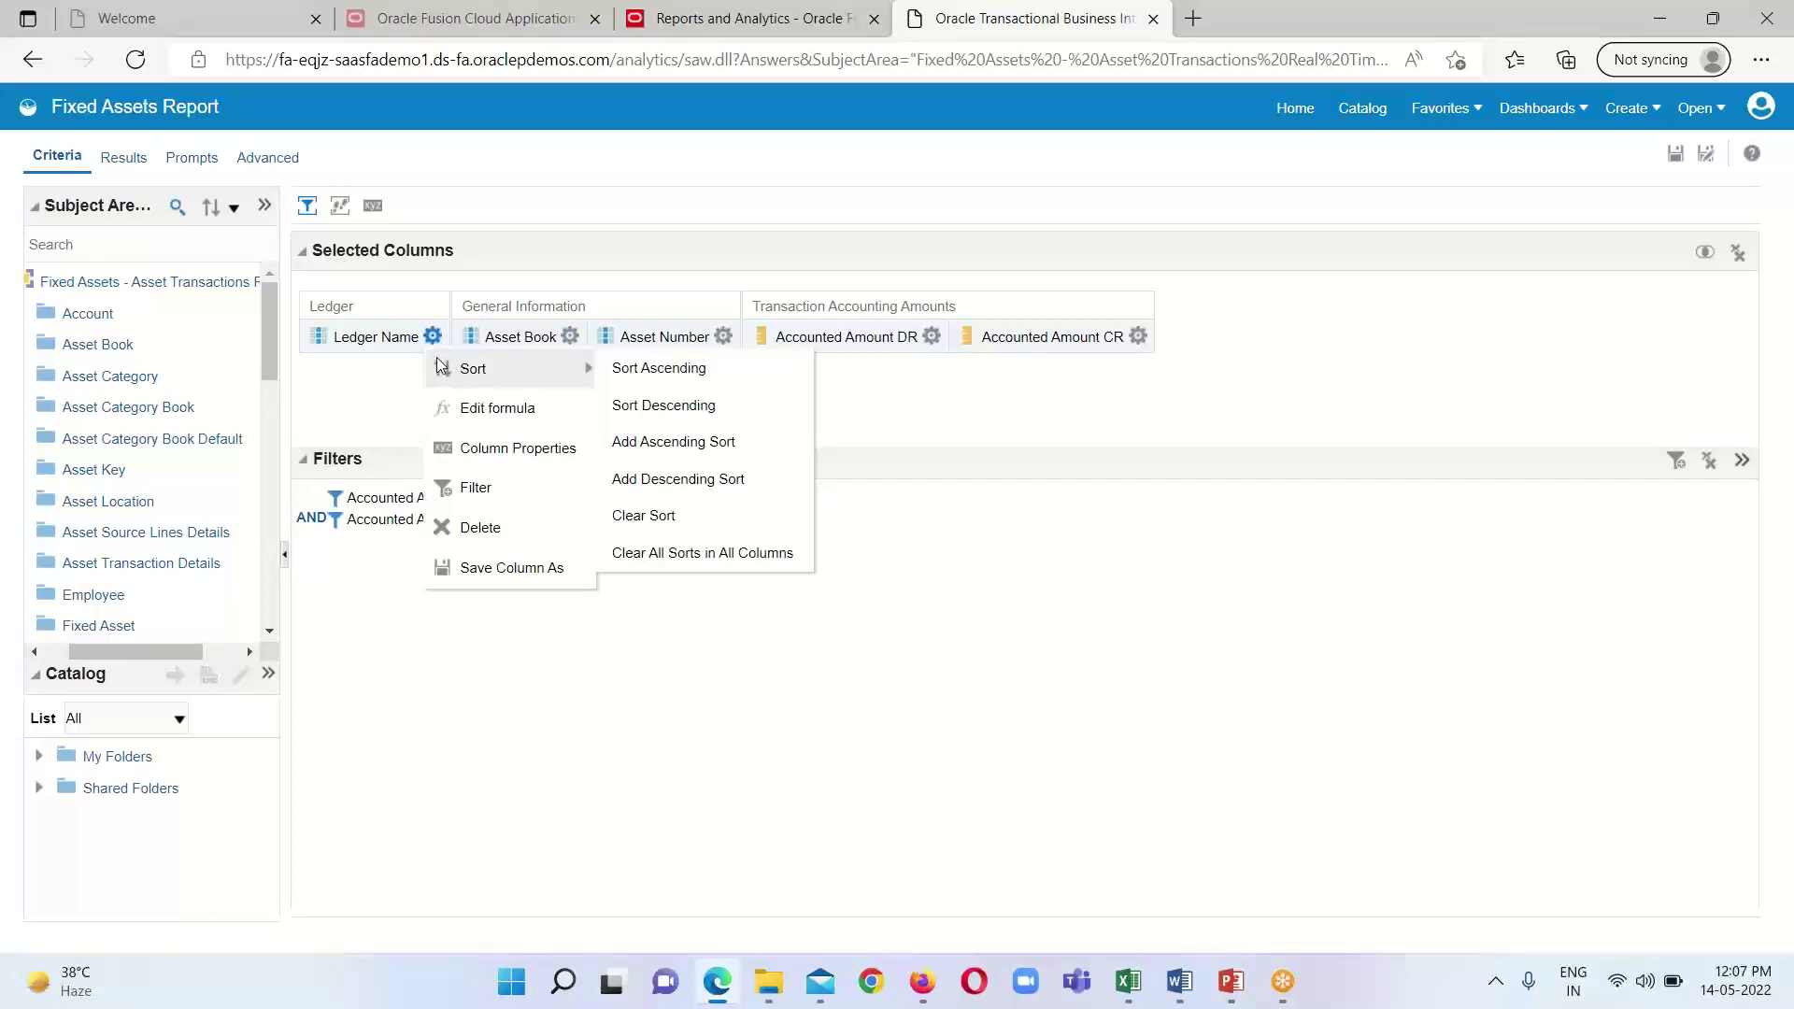
click(467, 495)
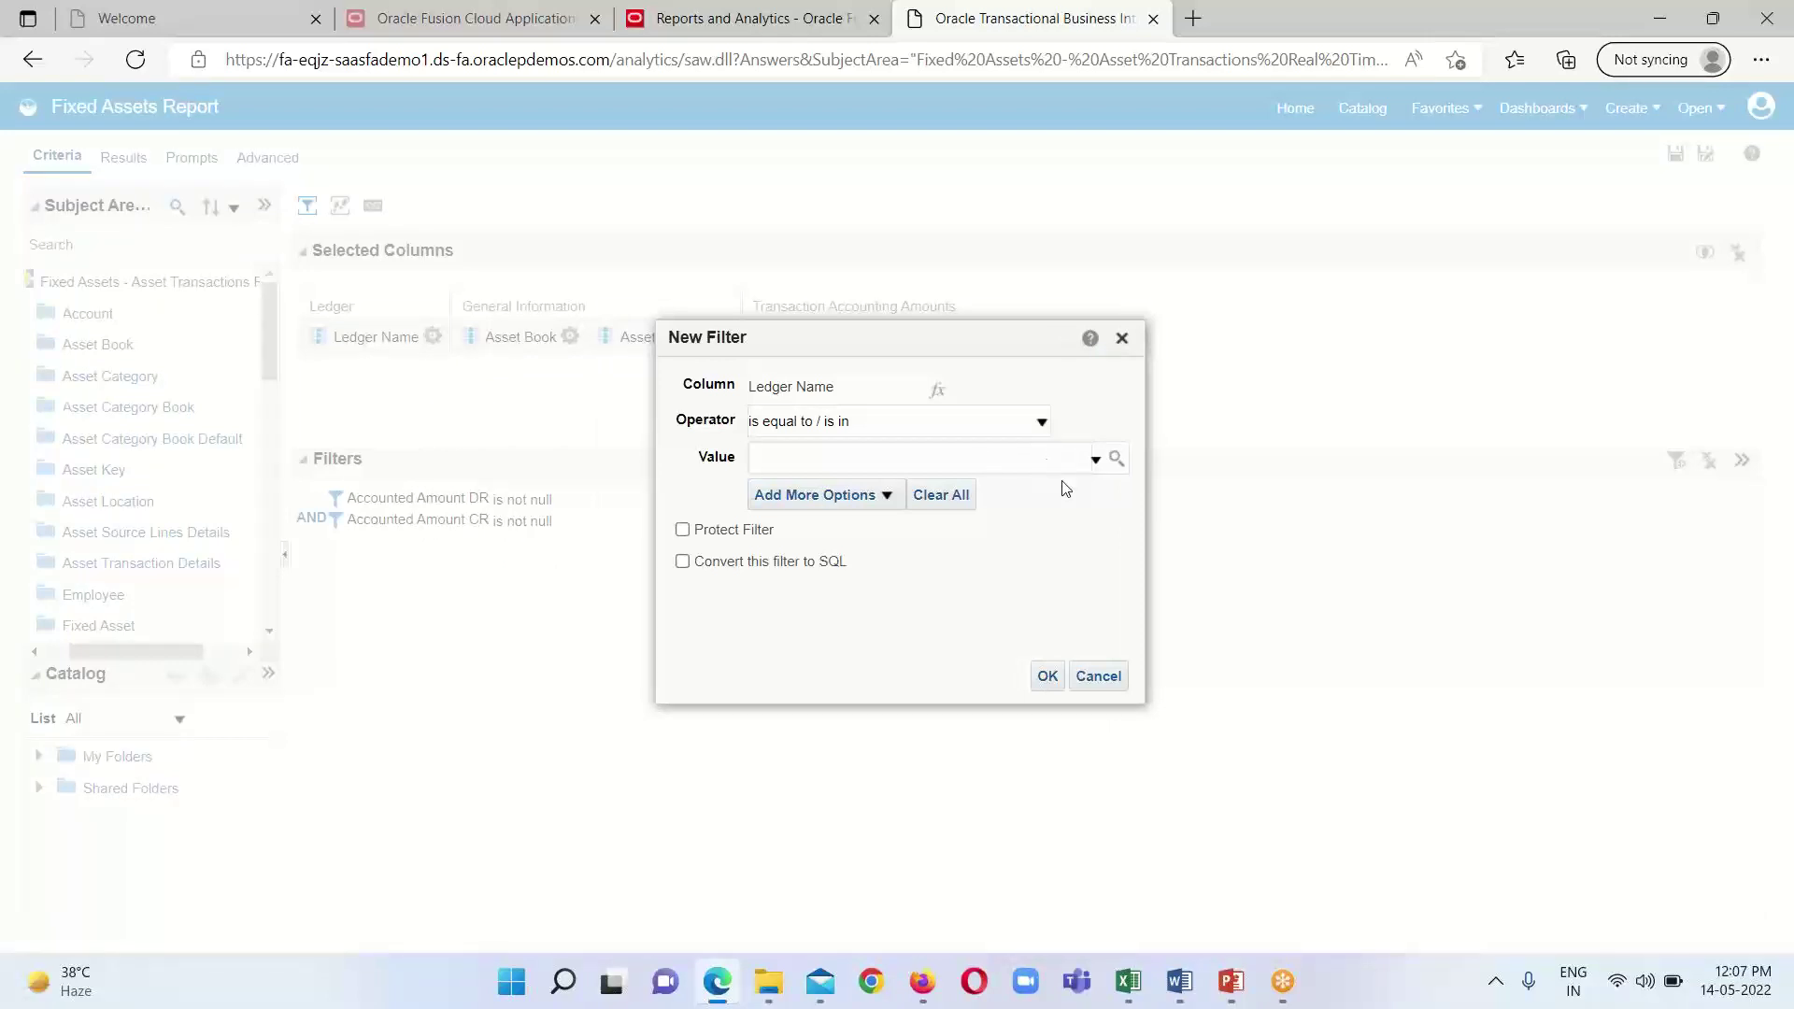
click(1095, 675)
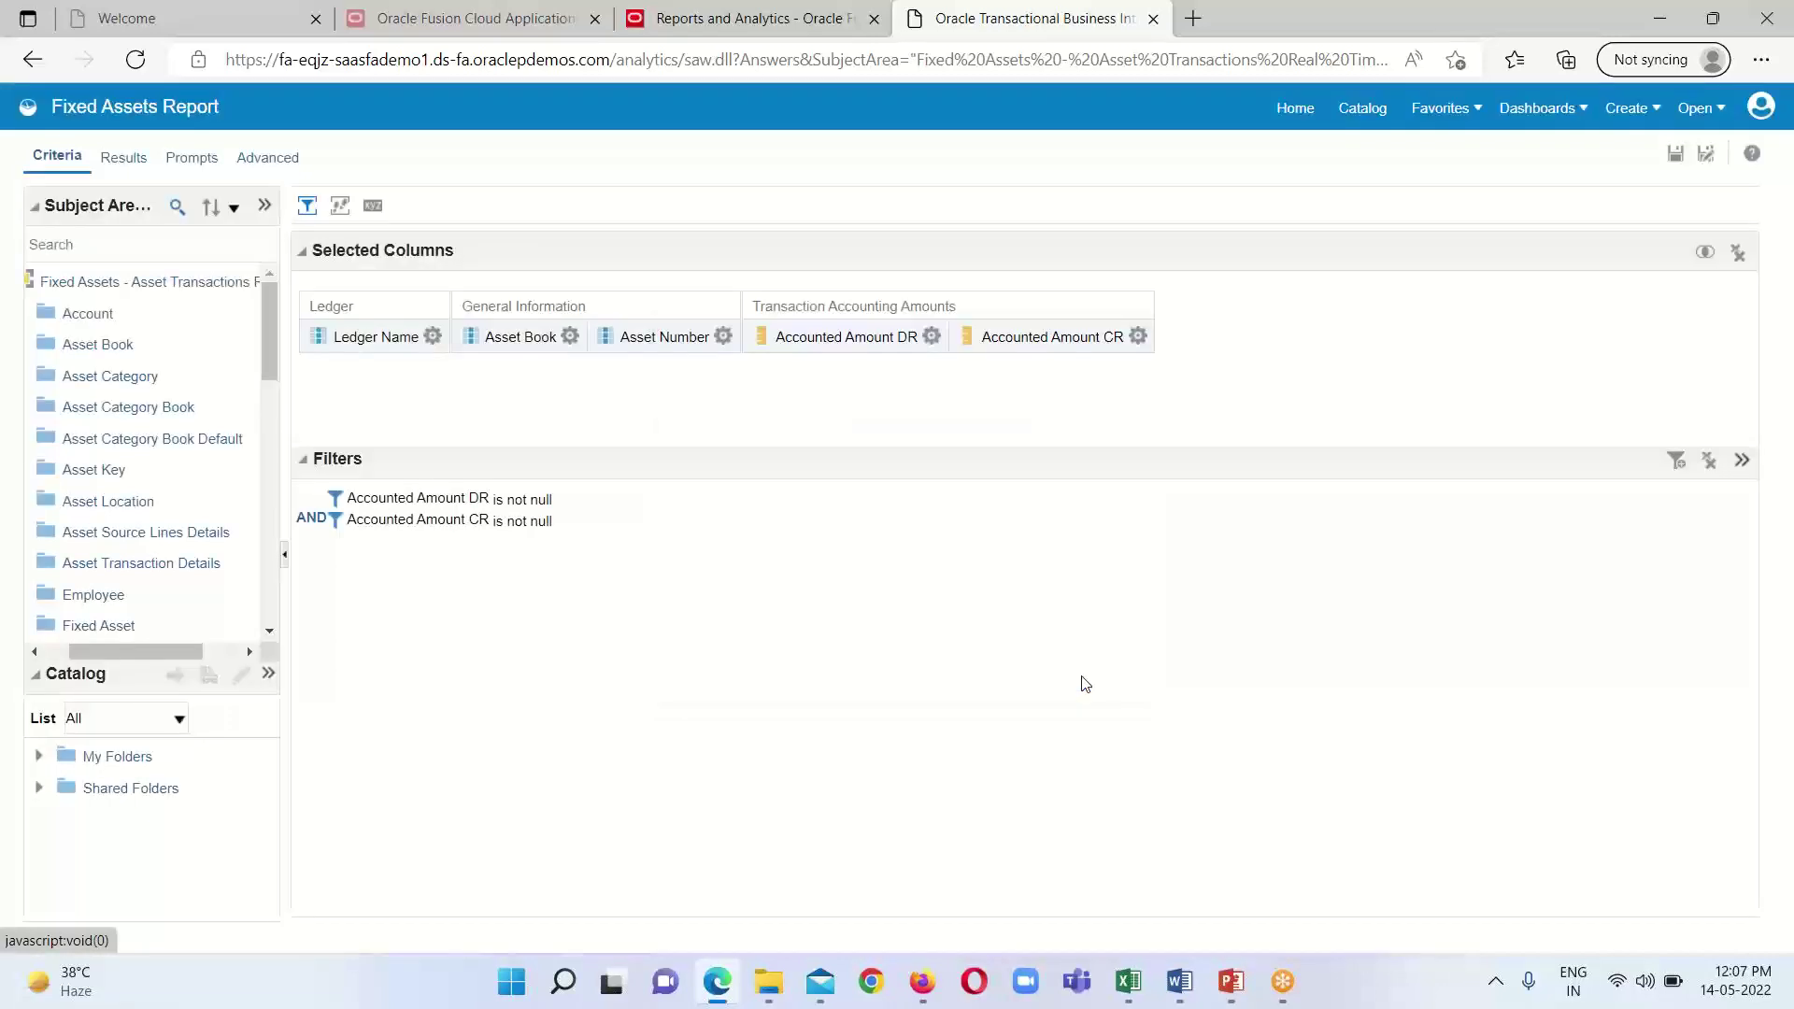
Add a column prompt for Asset Book to the analysis with the custom label Select Asset Book.
click(129, 166)
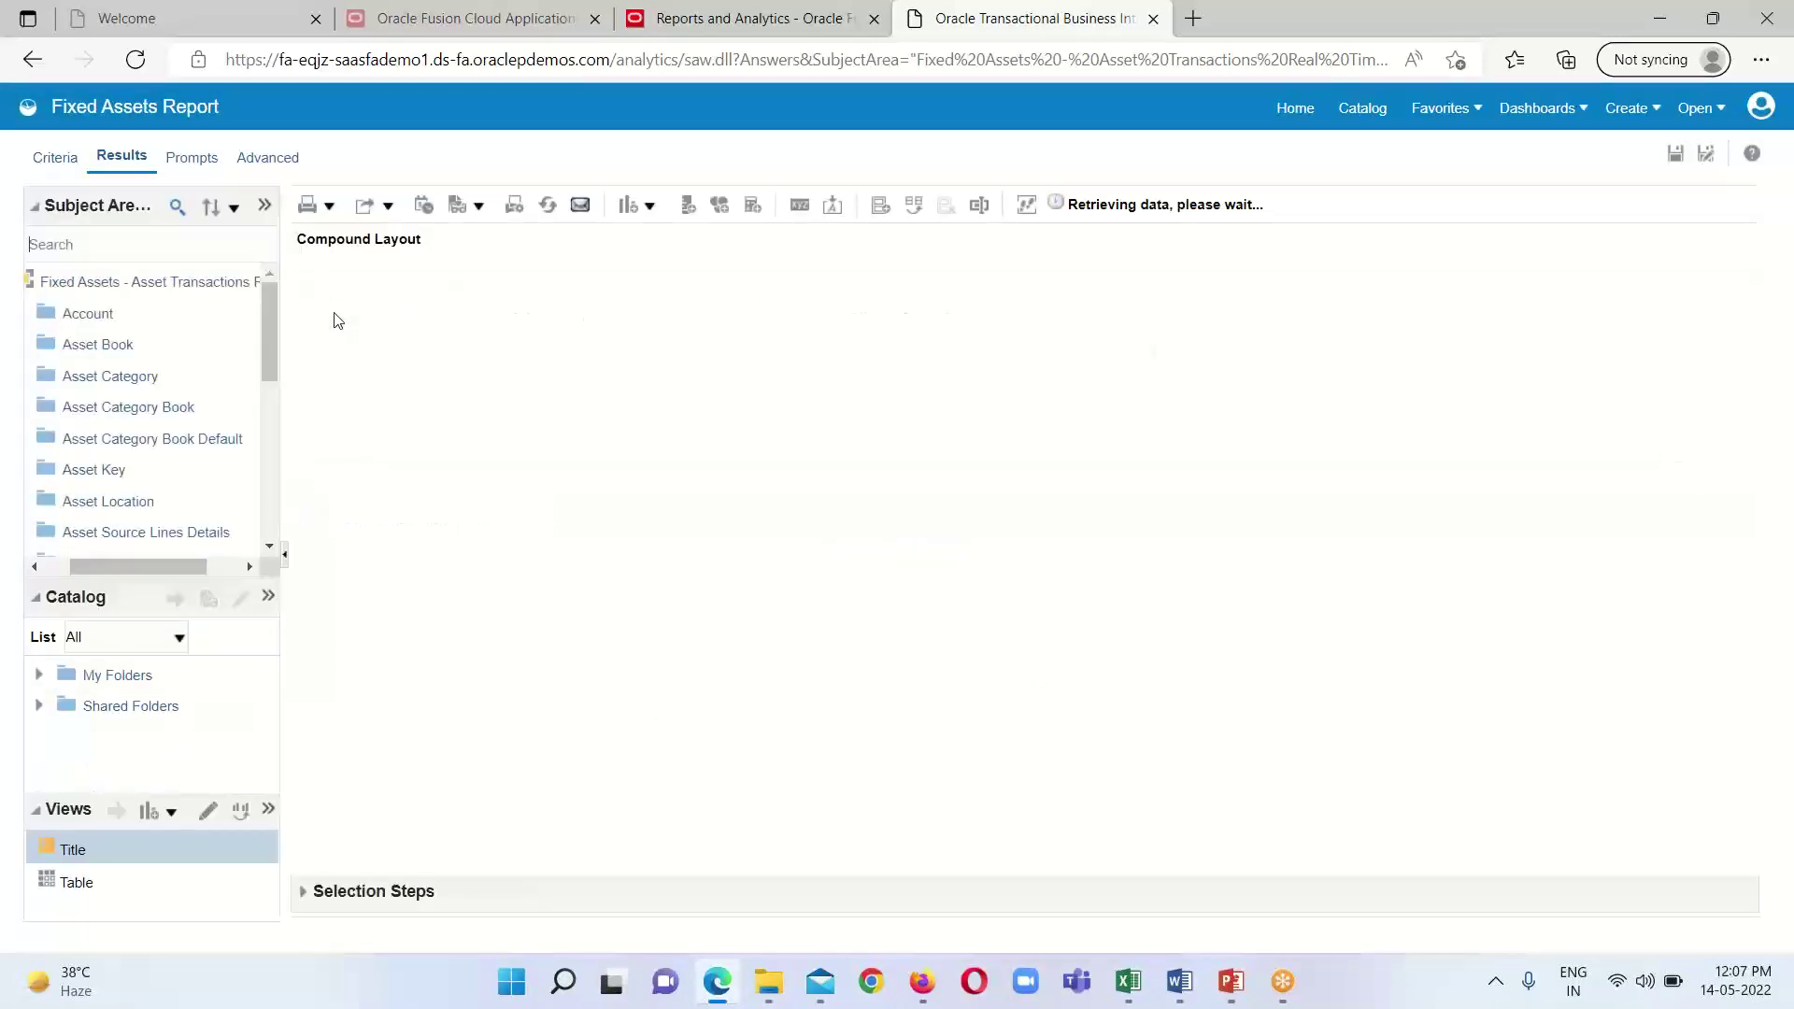
click(196, 166)
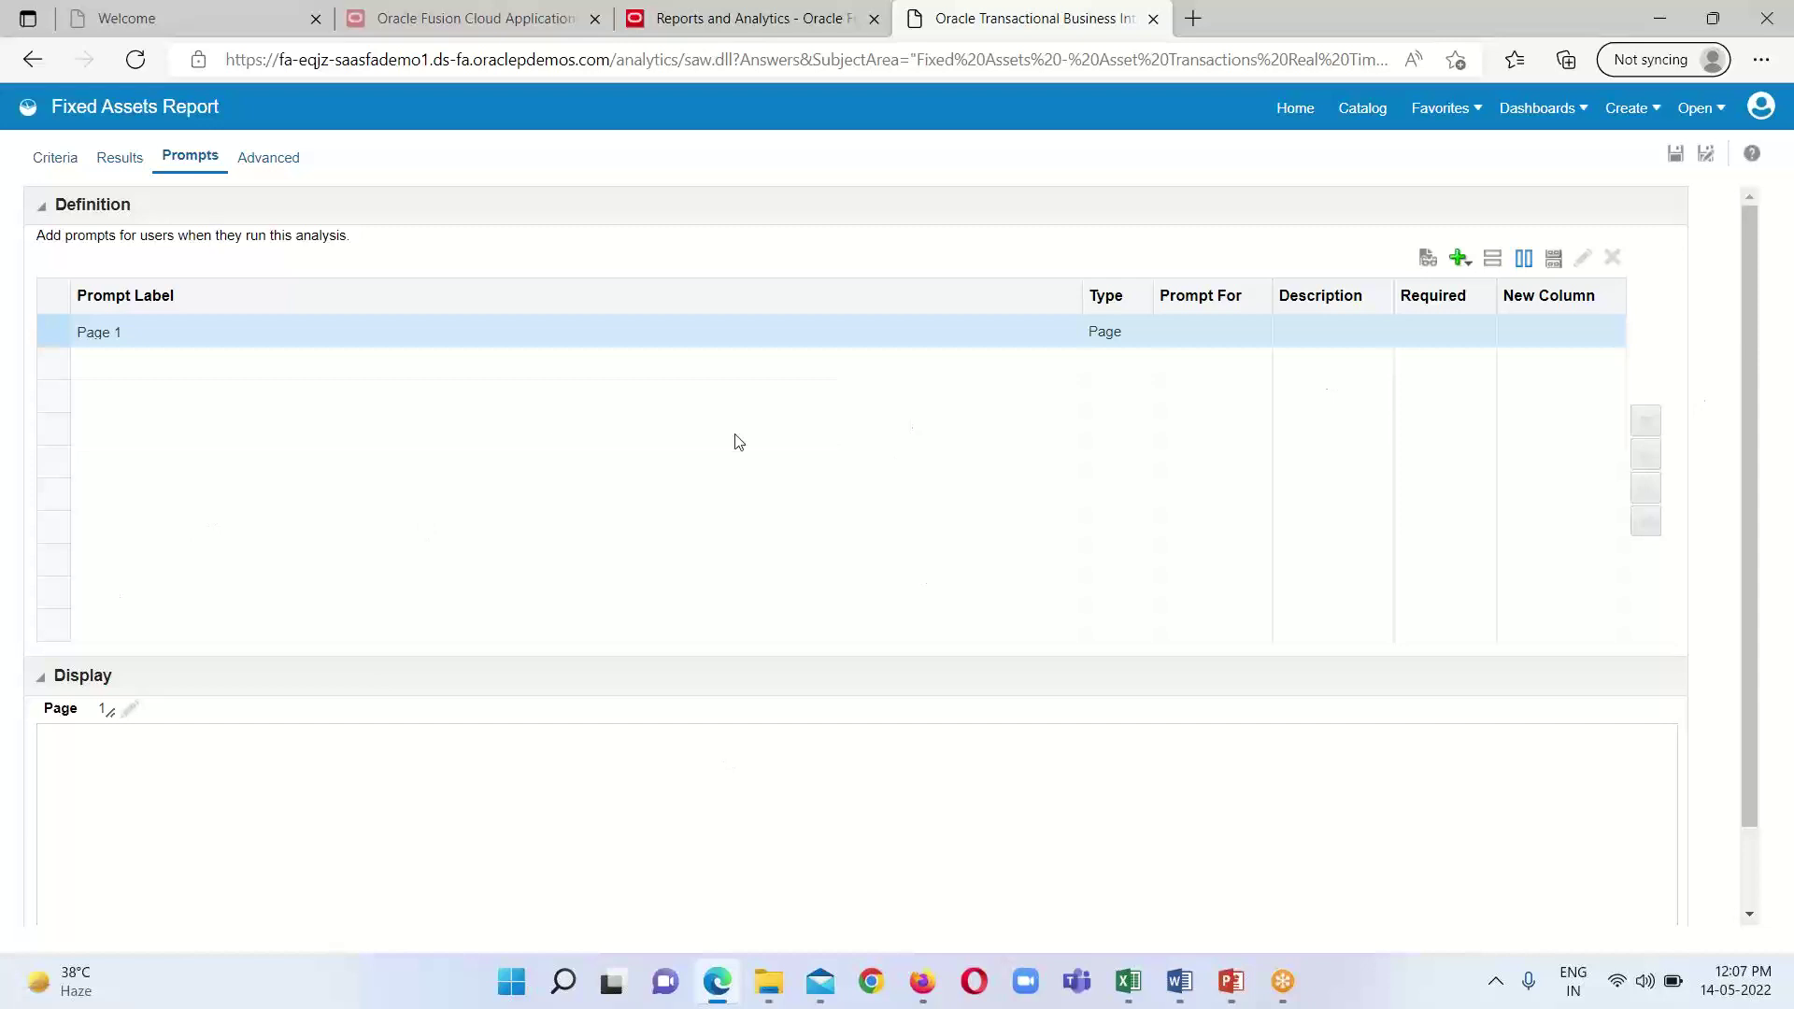
click(1461, 261)
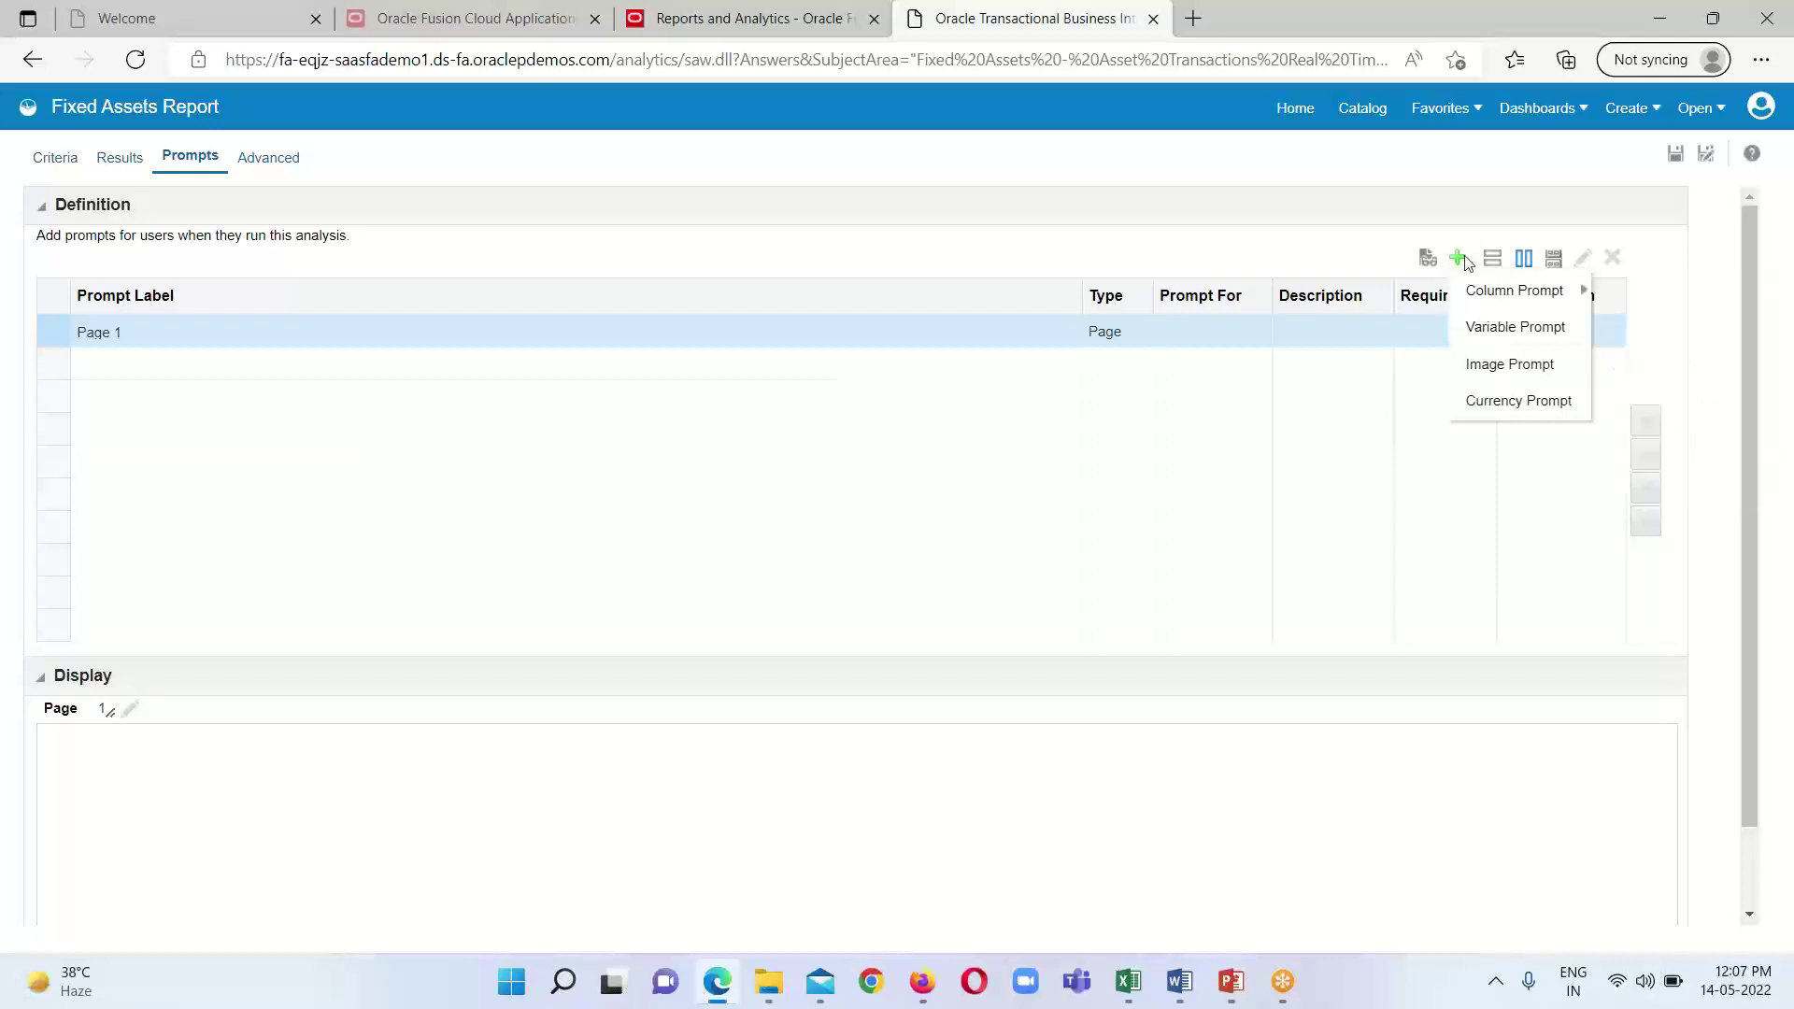
click(1464, 270)
mouse_move(1485, 297)
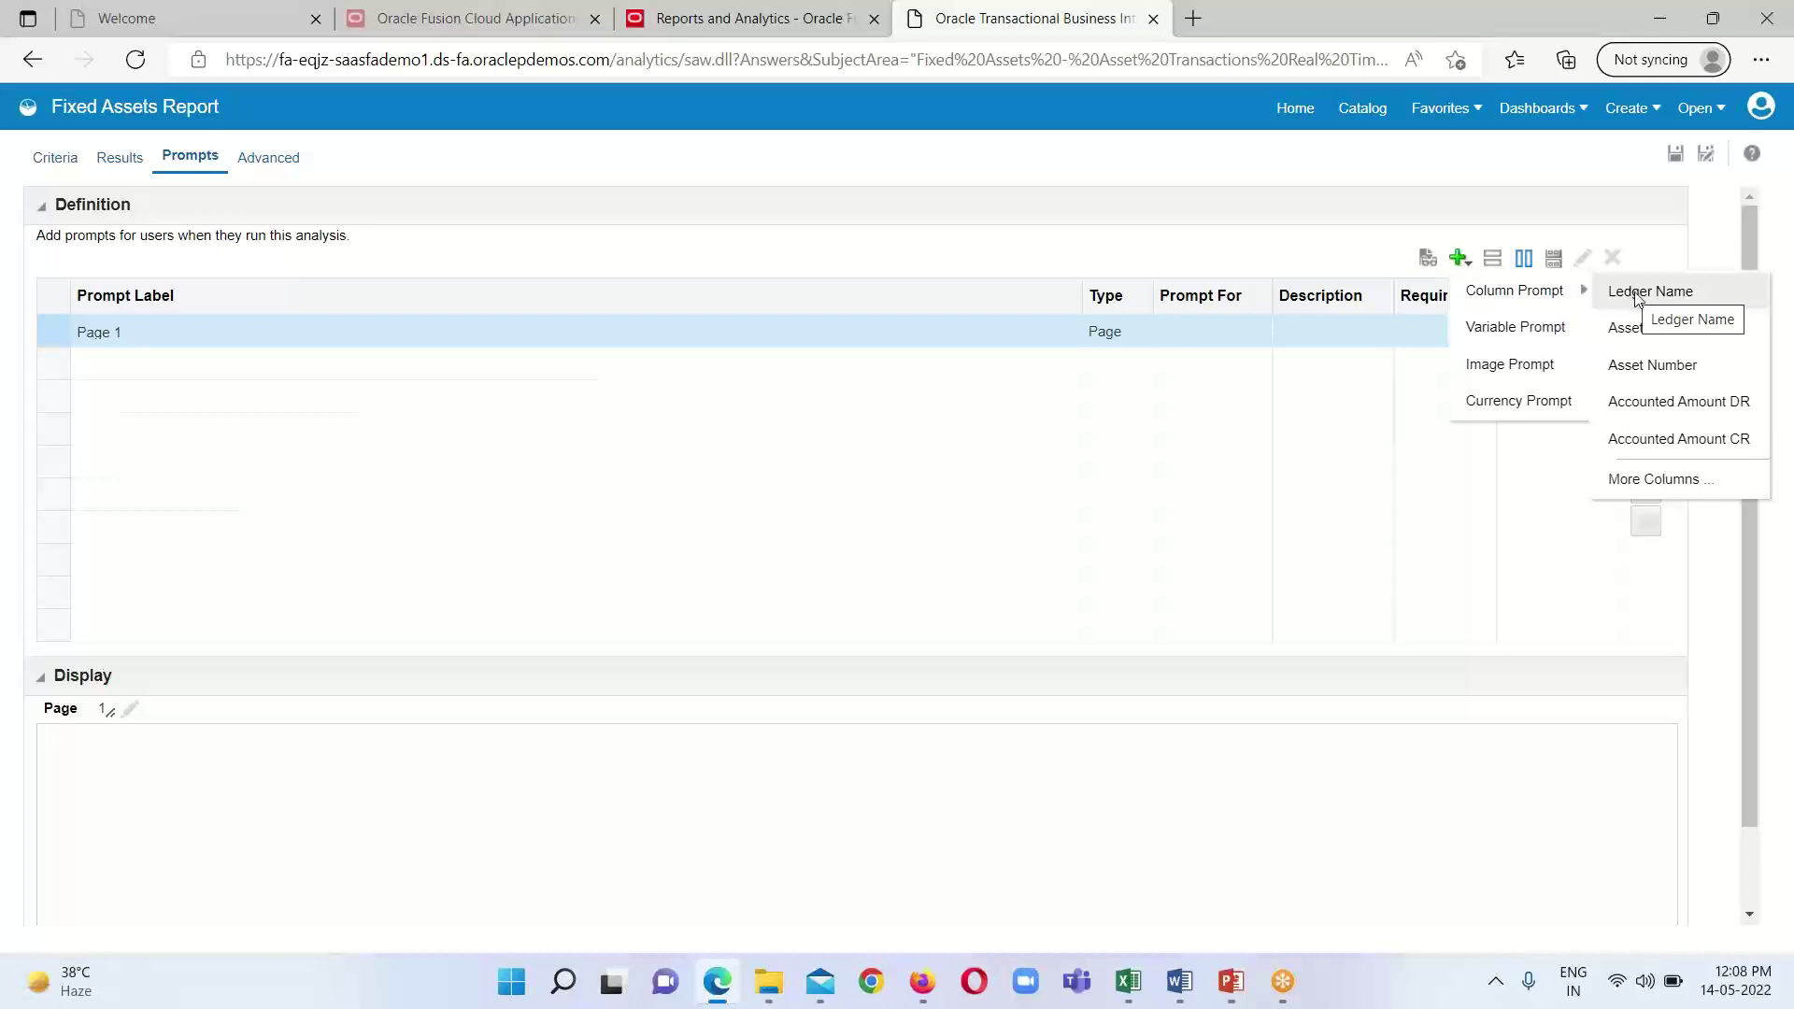
click(1642, 331)
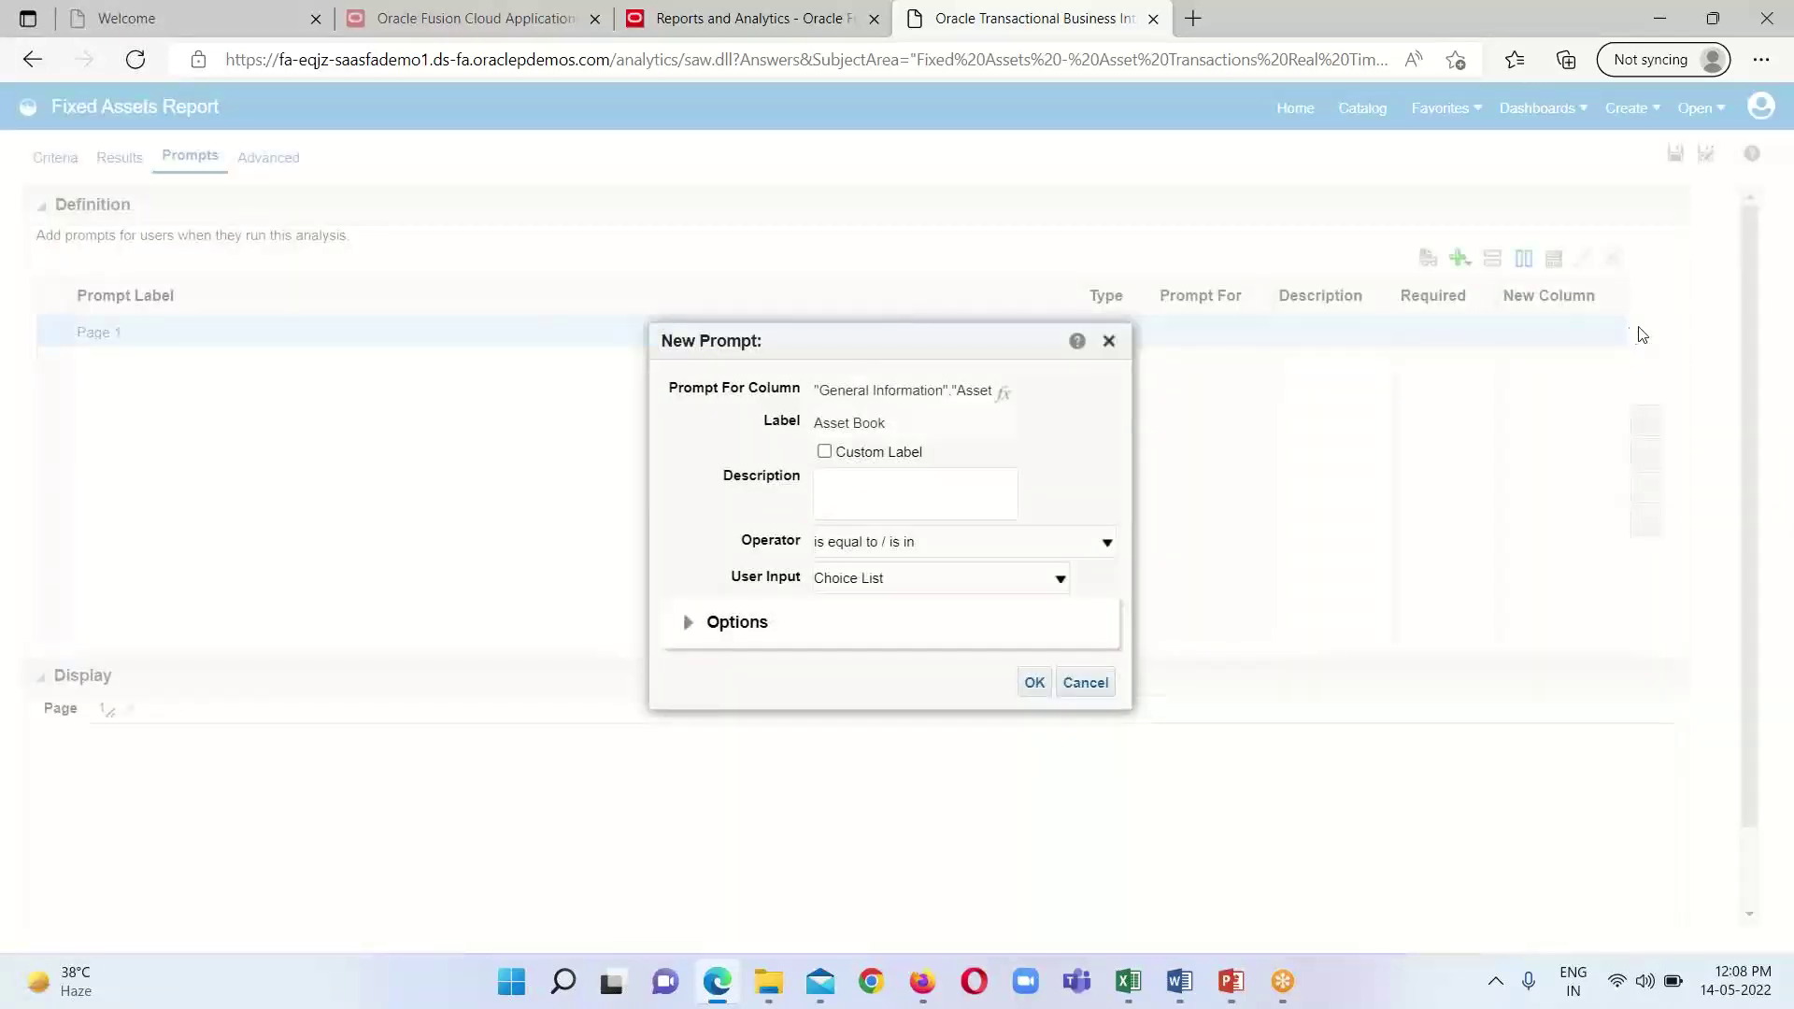
click(824, 453)
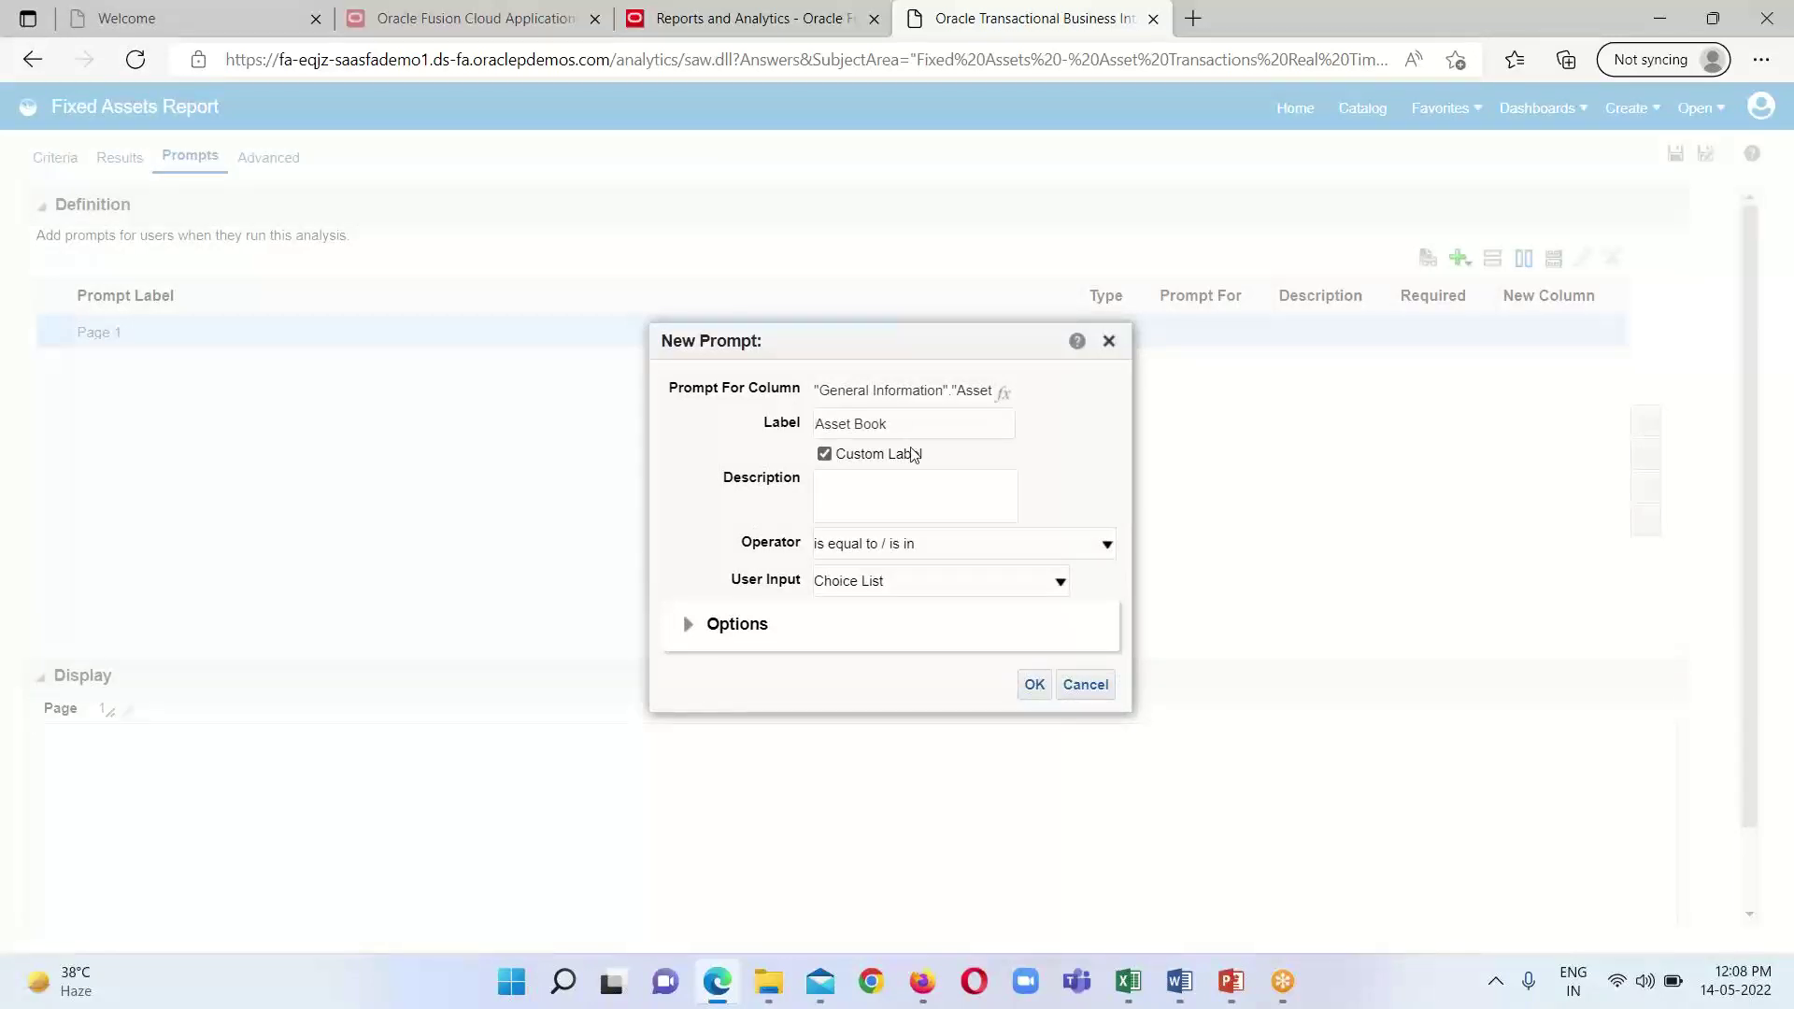
text(Selct)
key(BackSpace)
key(BackSpace)
text(et)
click(1034, 684)
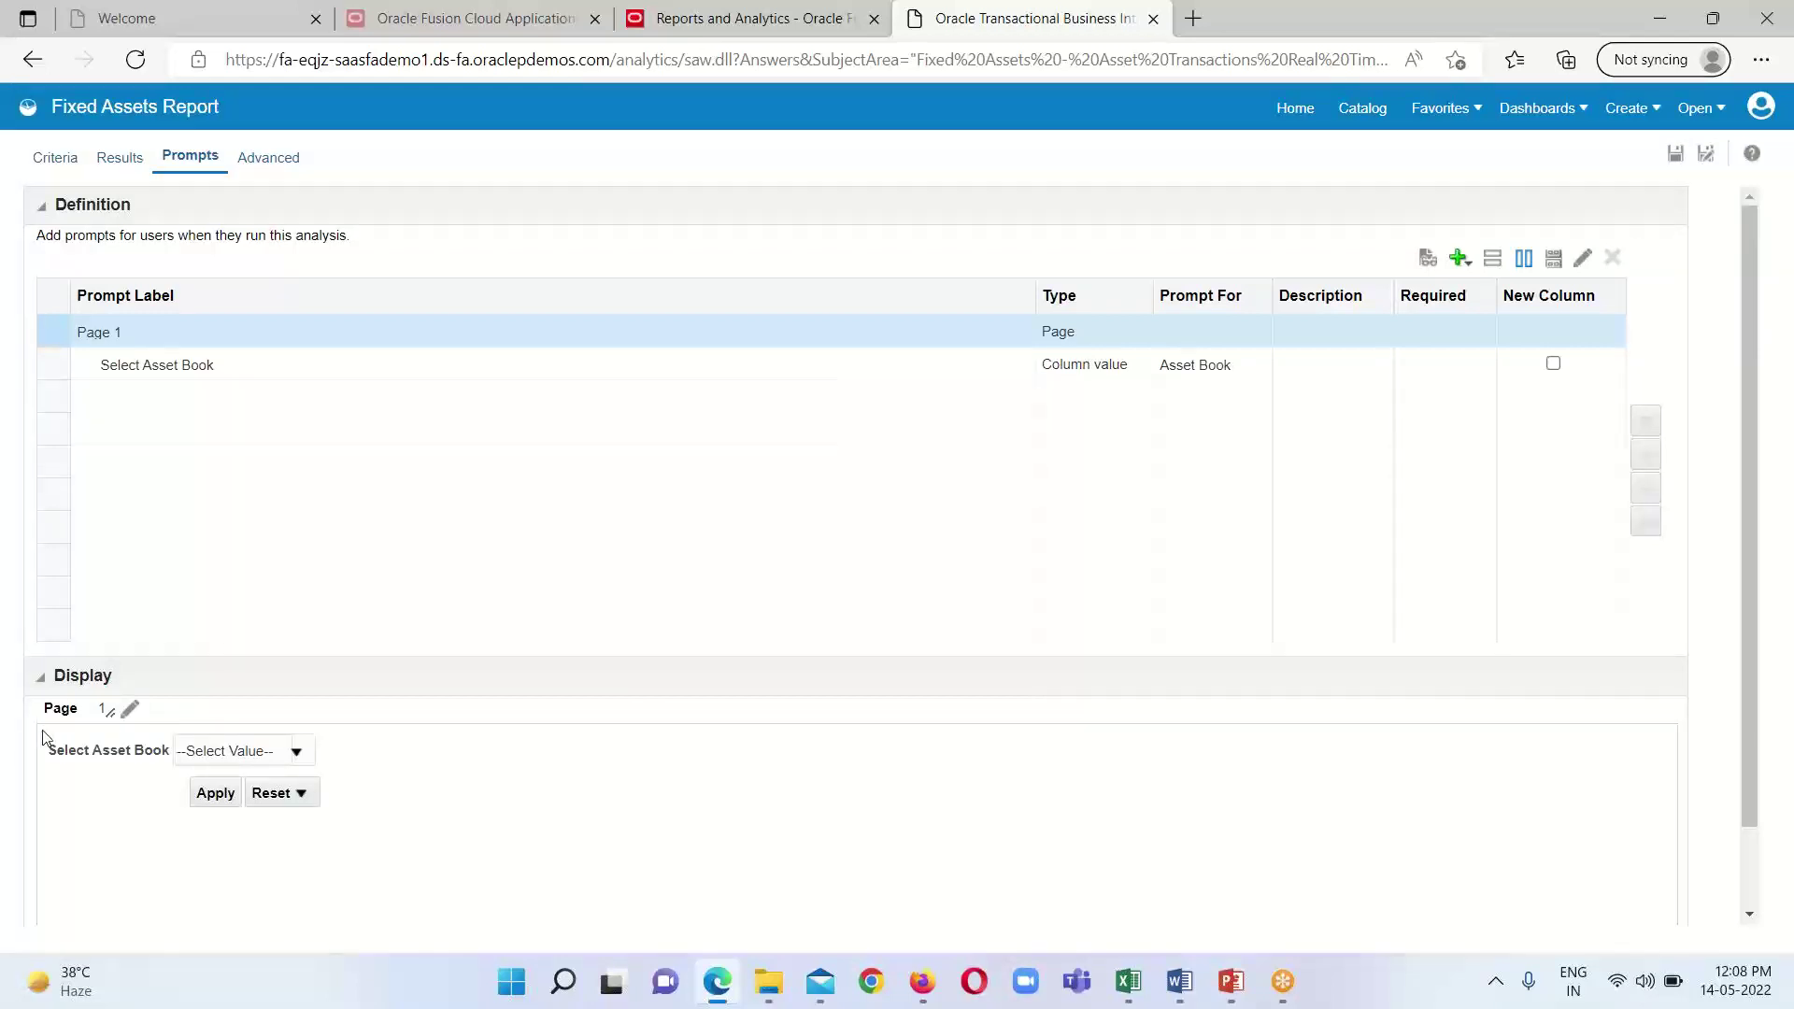
Check the Select Asset Book prompt in the prompt page display and look through its list of values.
triple_click(86, 800)
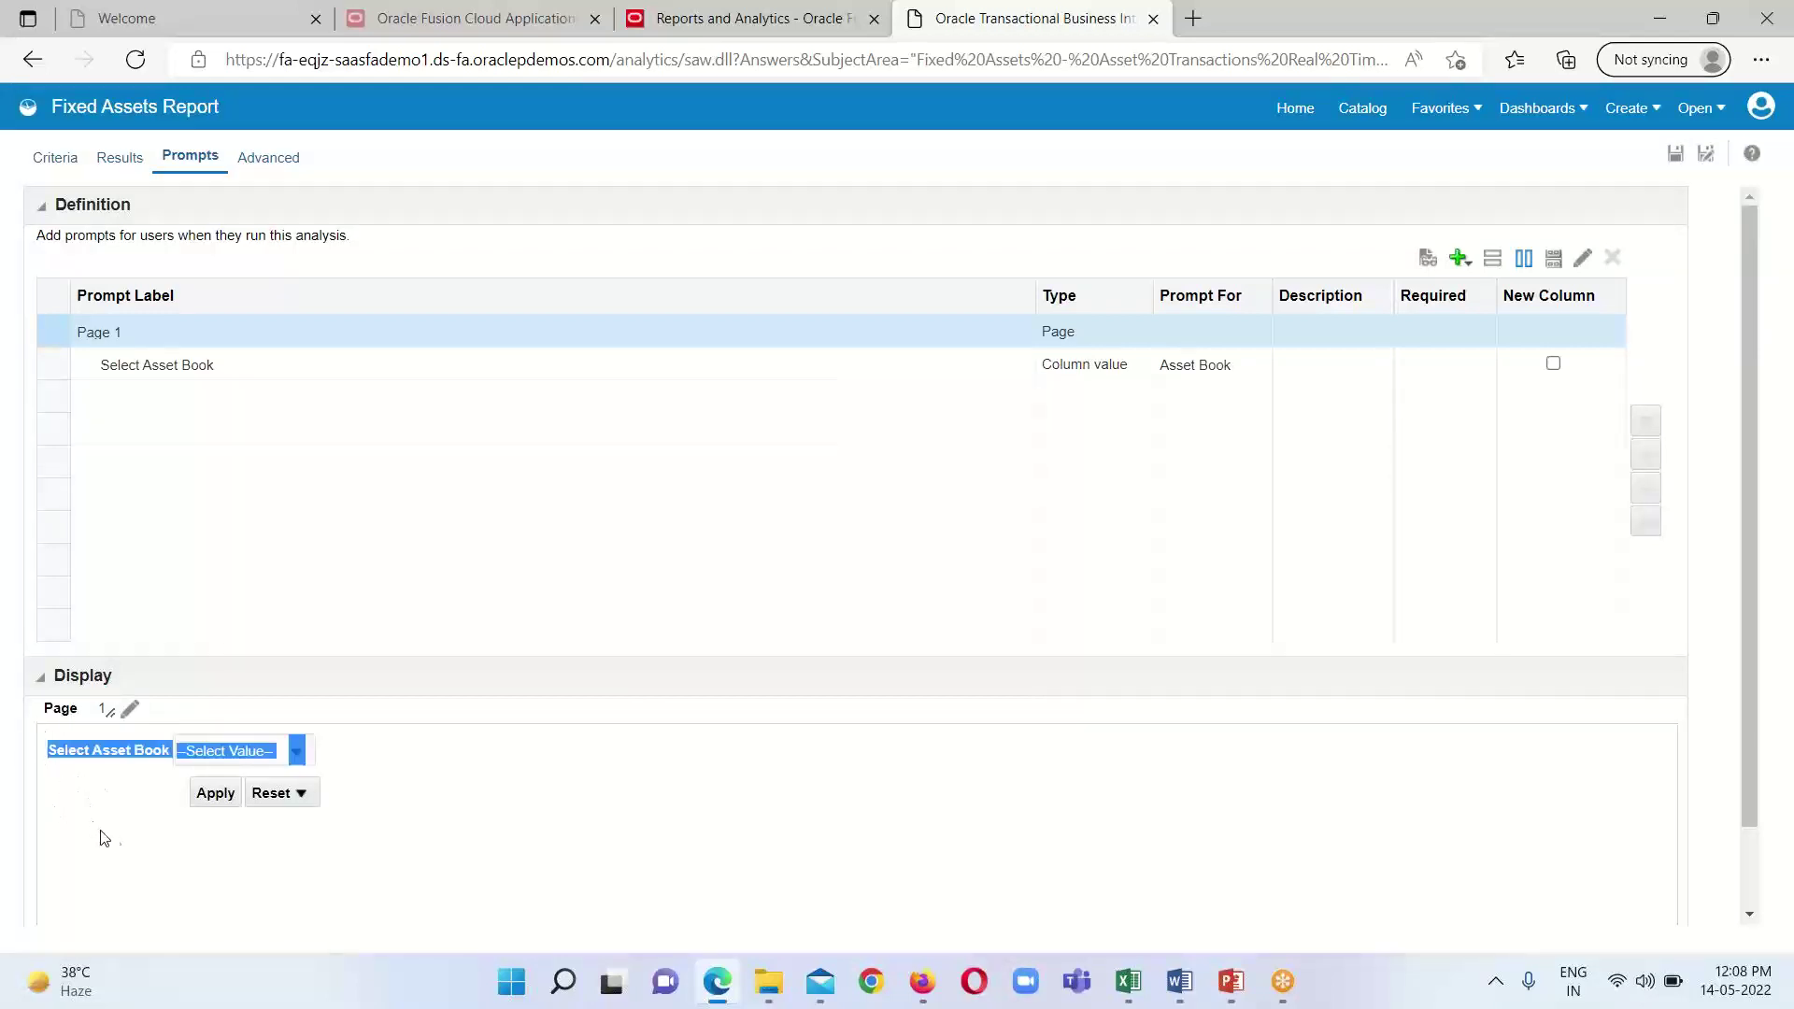
click(482, 833)
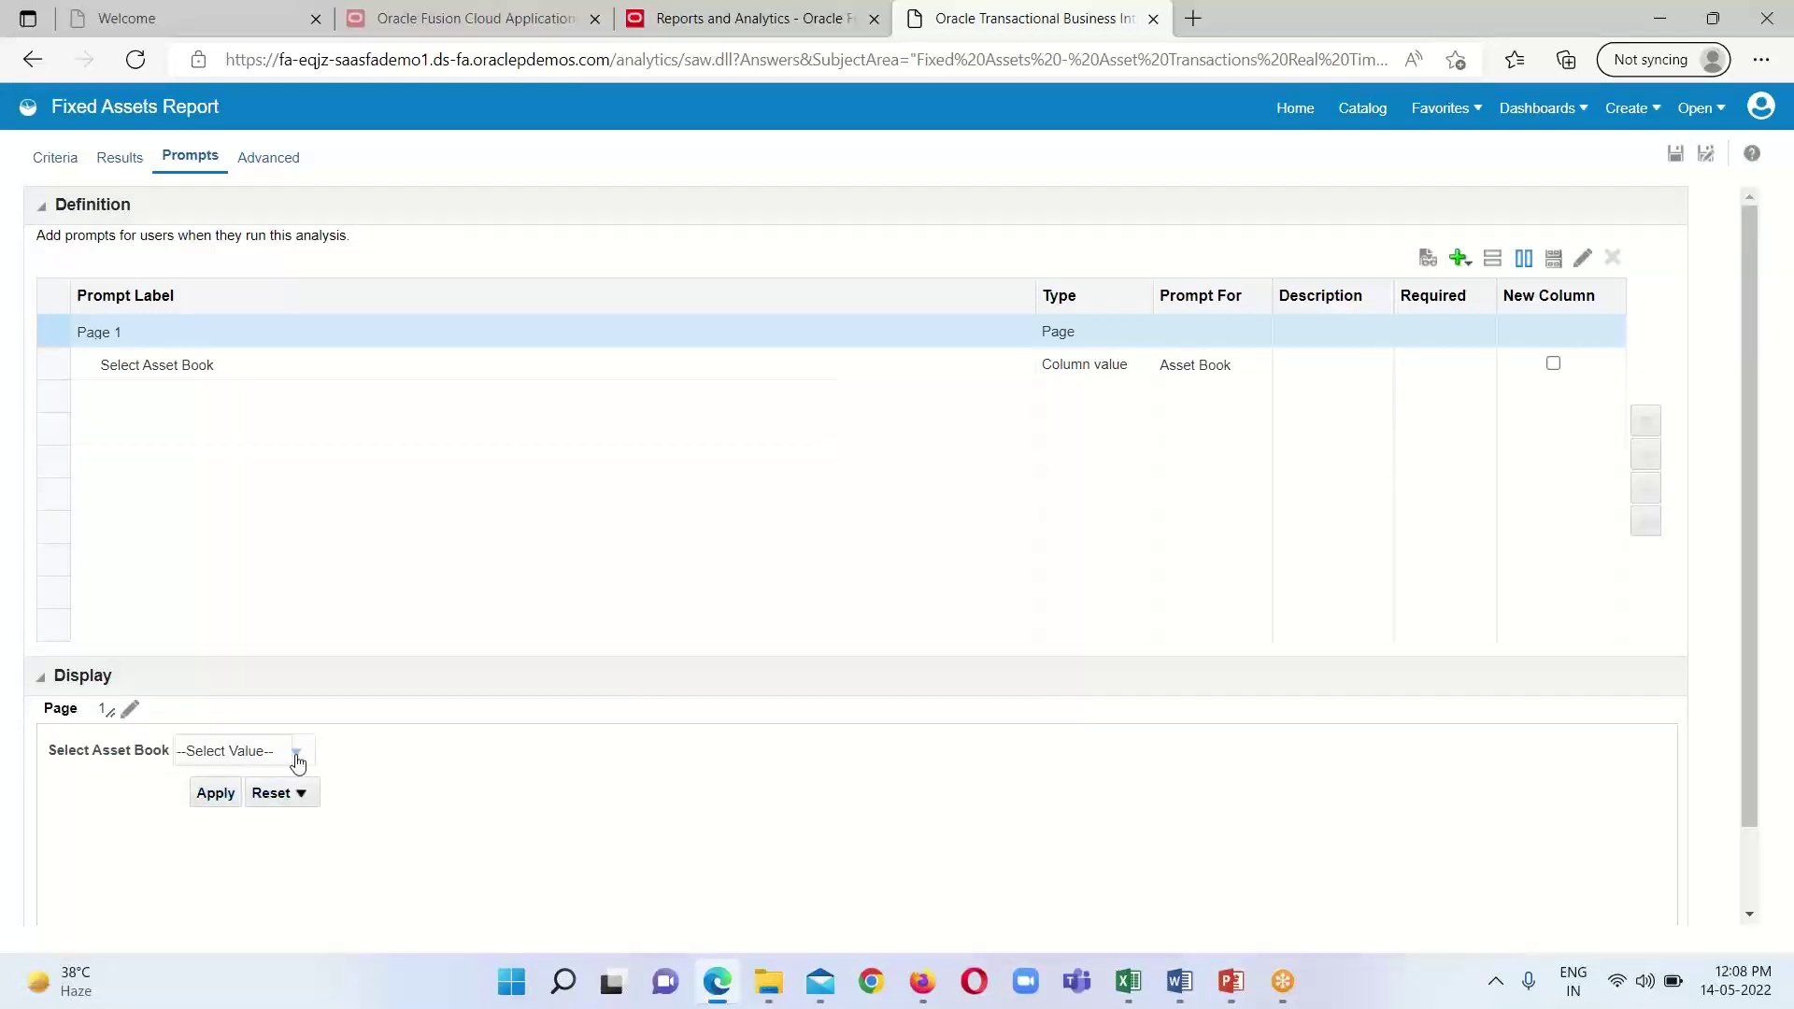
click(295, 753)
scroll(285, 616, down, 2)
click(472, 808)
Preview the analysis in a separate window and look through the asset books offered by the Select Asset Book prompt.
click(1431, 264)
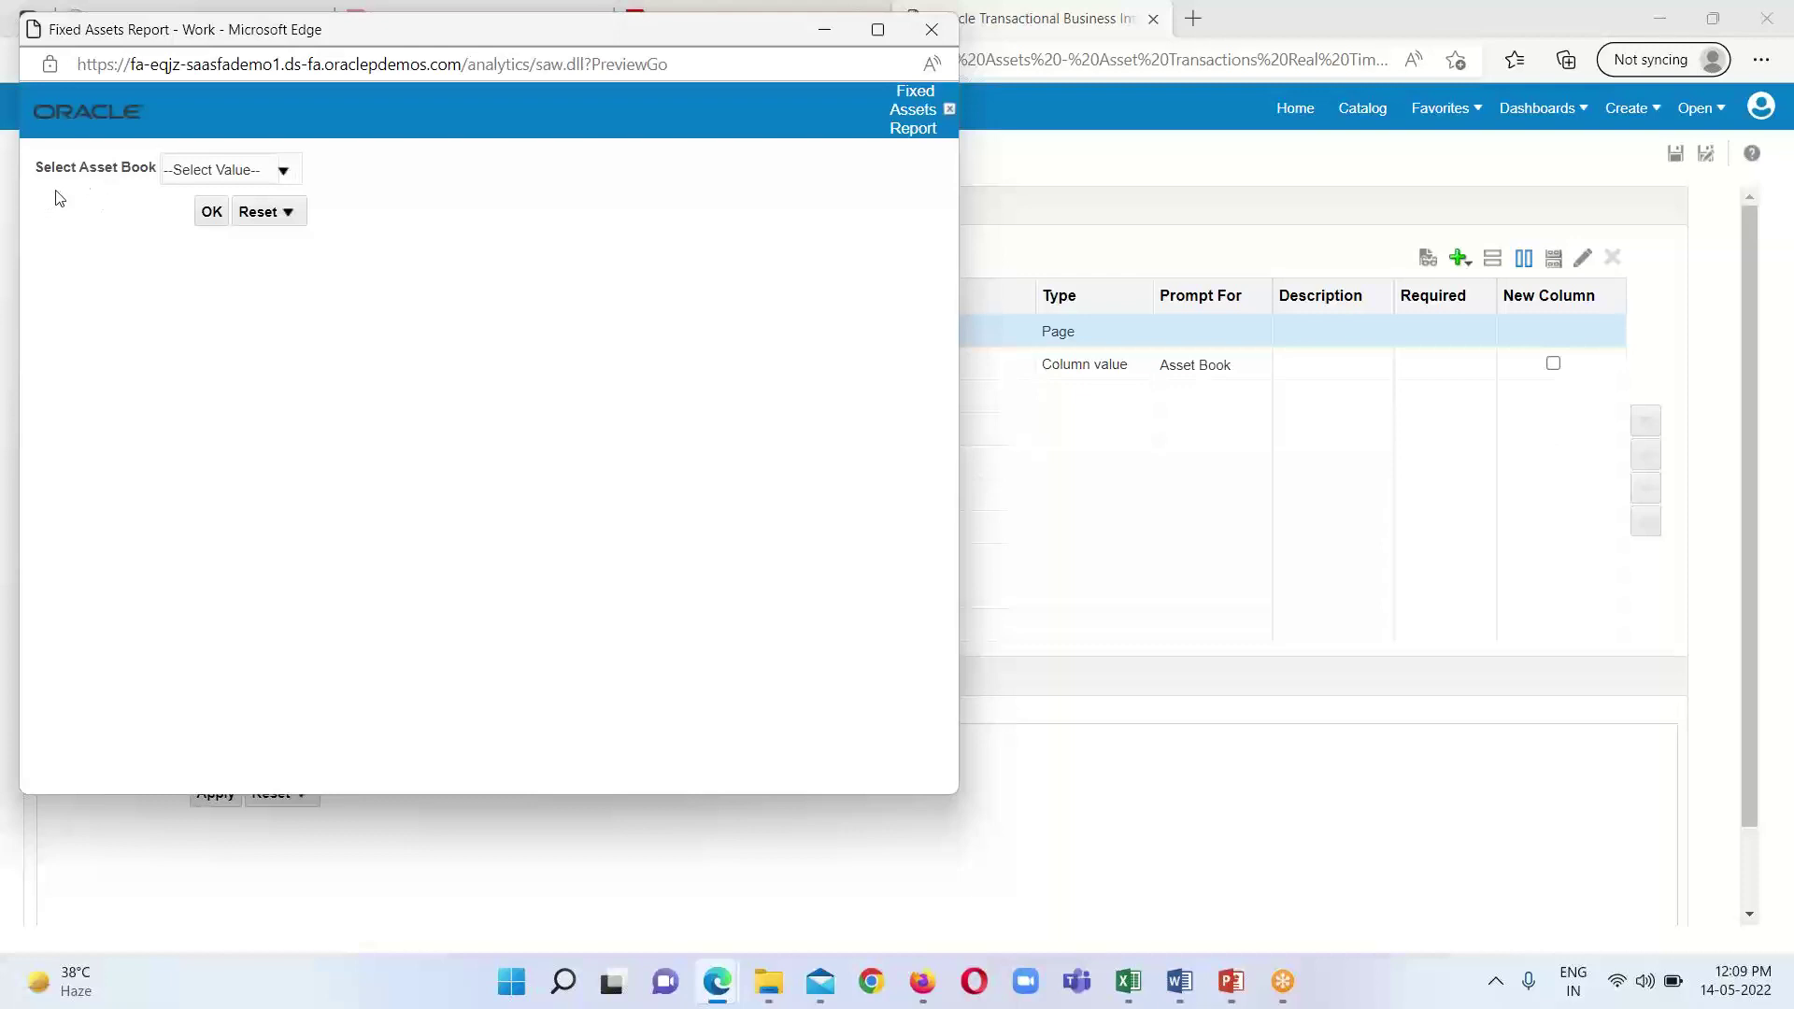
click(283, 179)
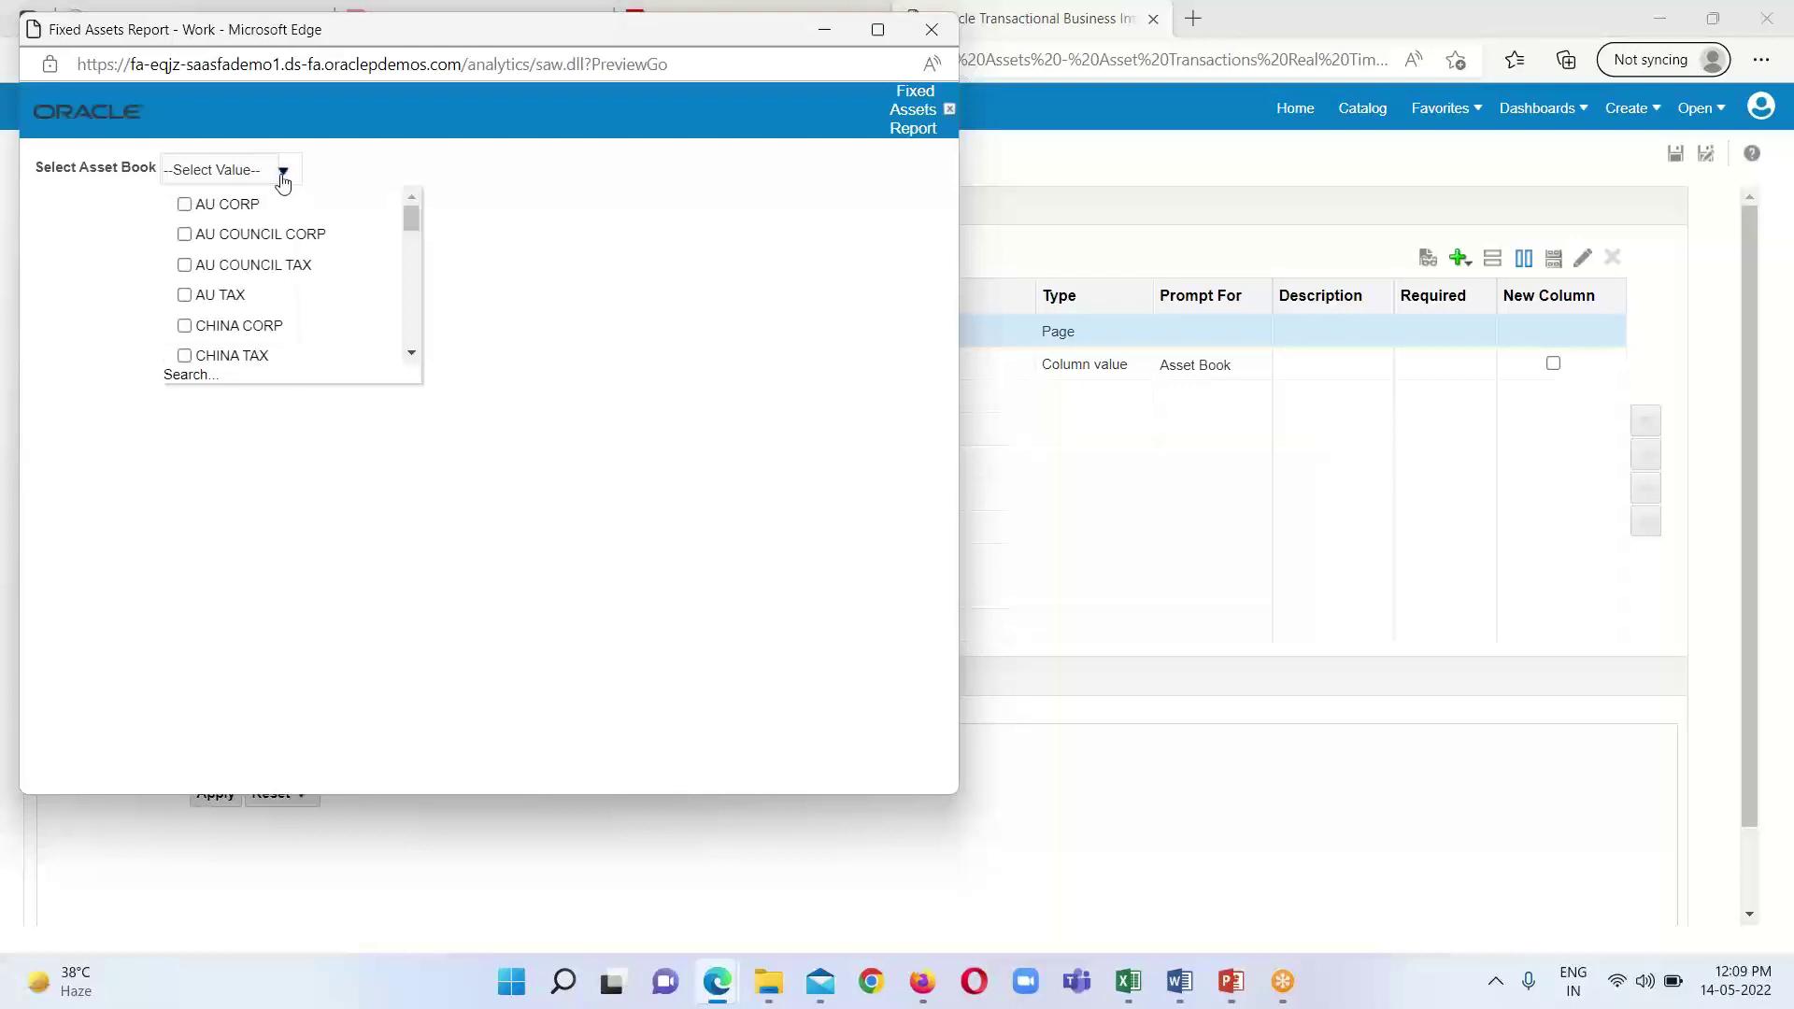
scroll(255, 253, down, 1)
scroll(255, 262, down, 5)
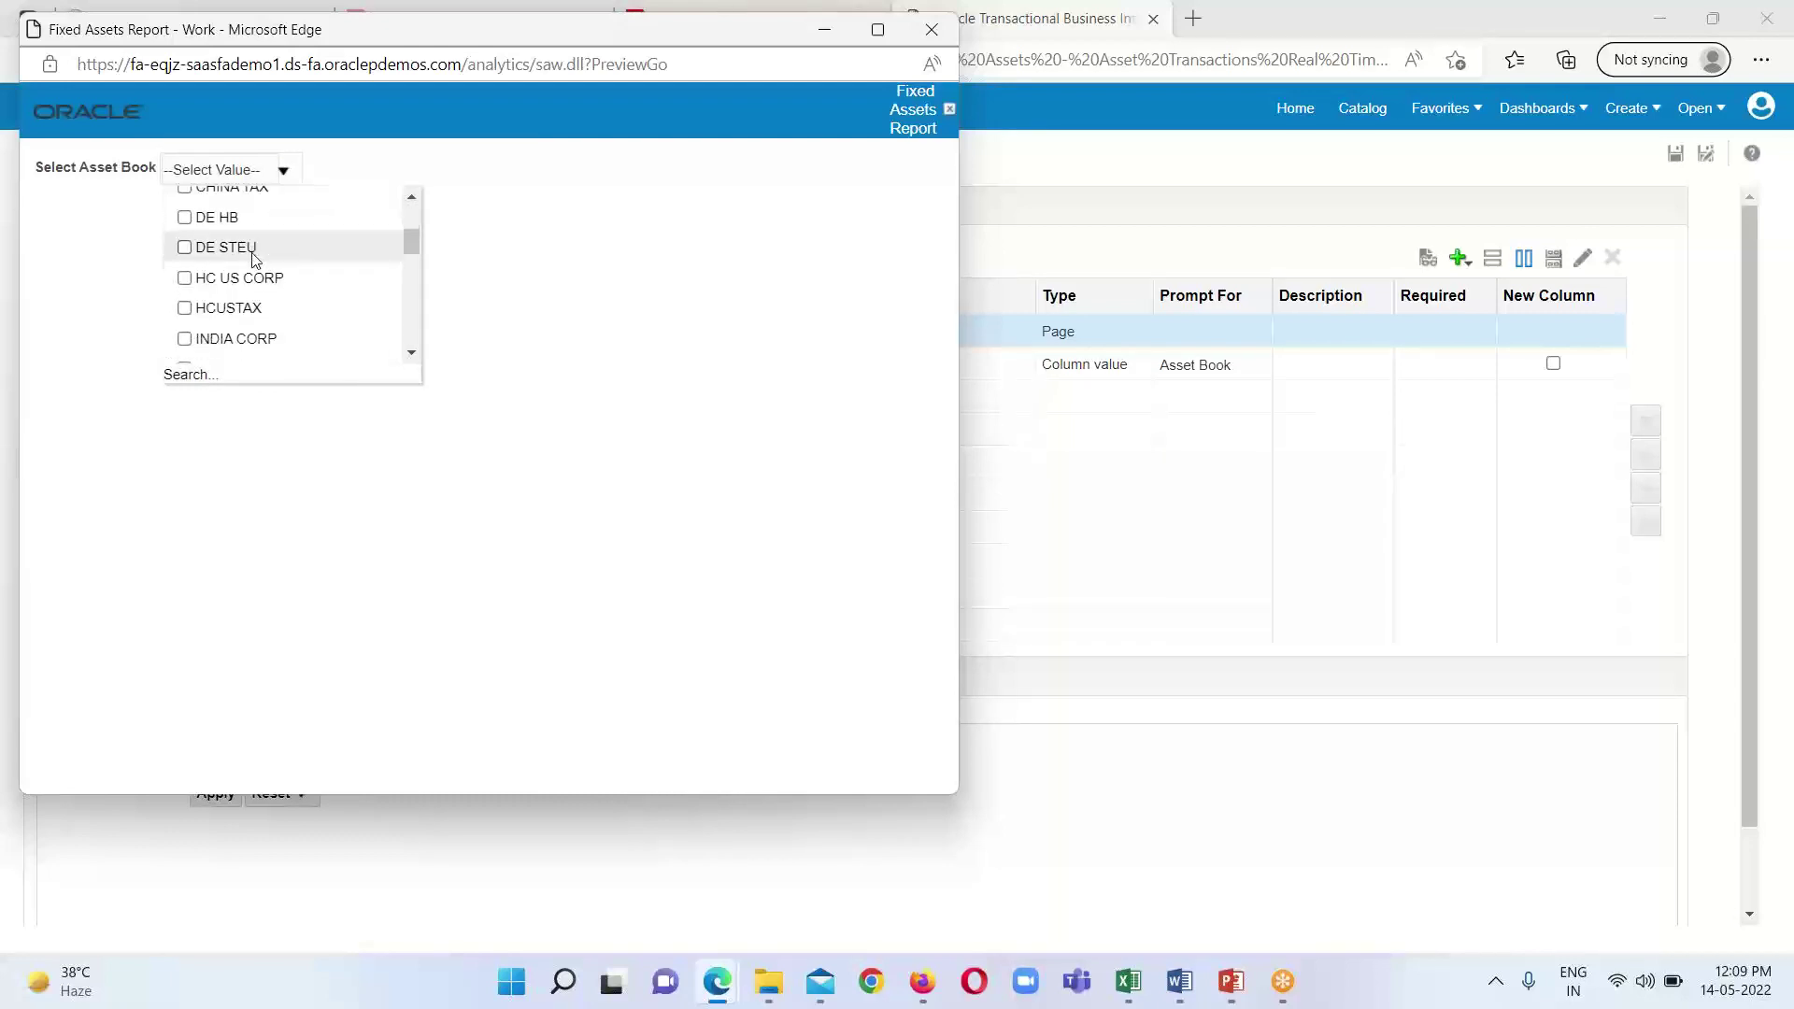
scroll(255, 262, down, 6)
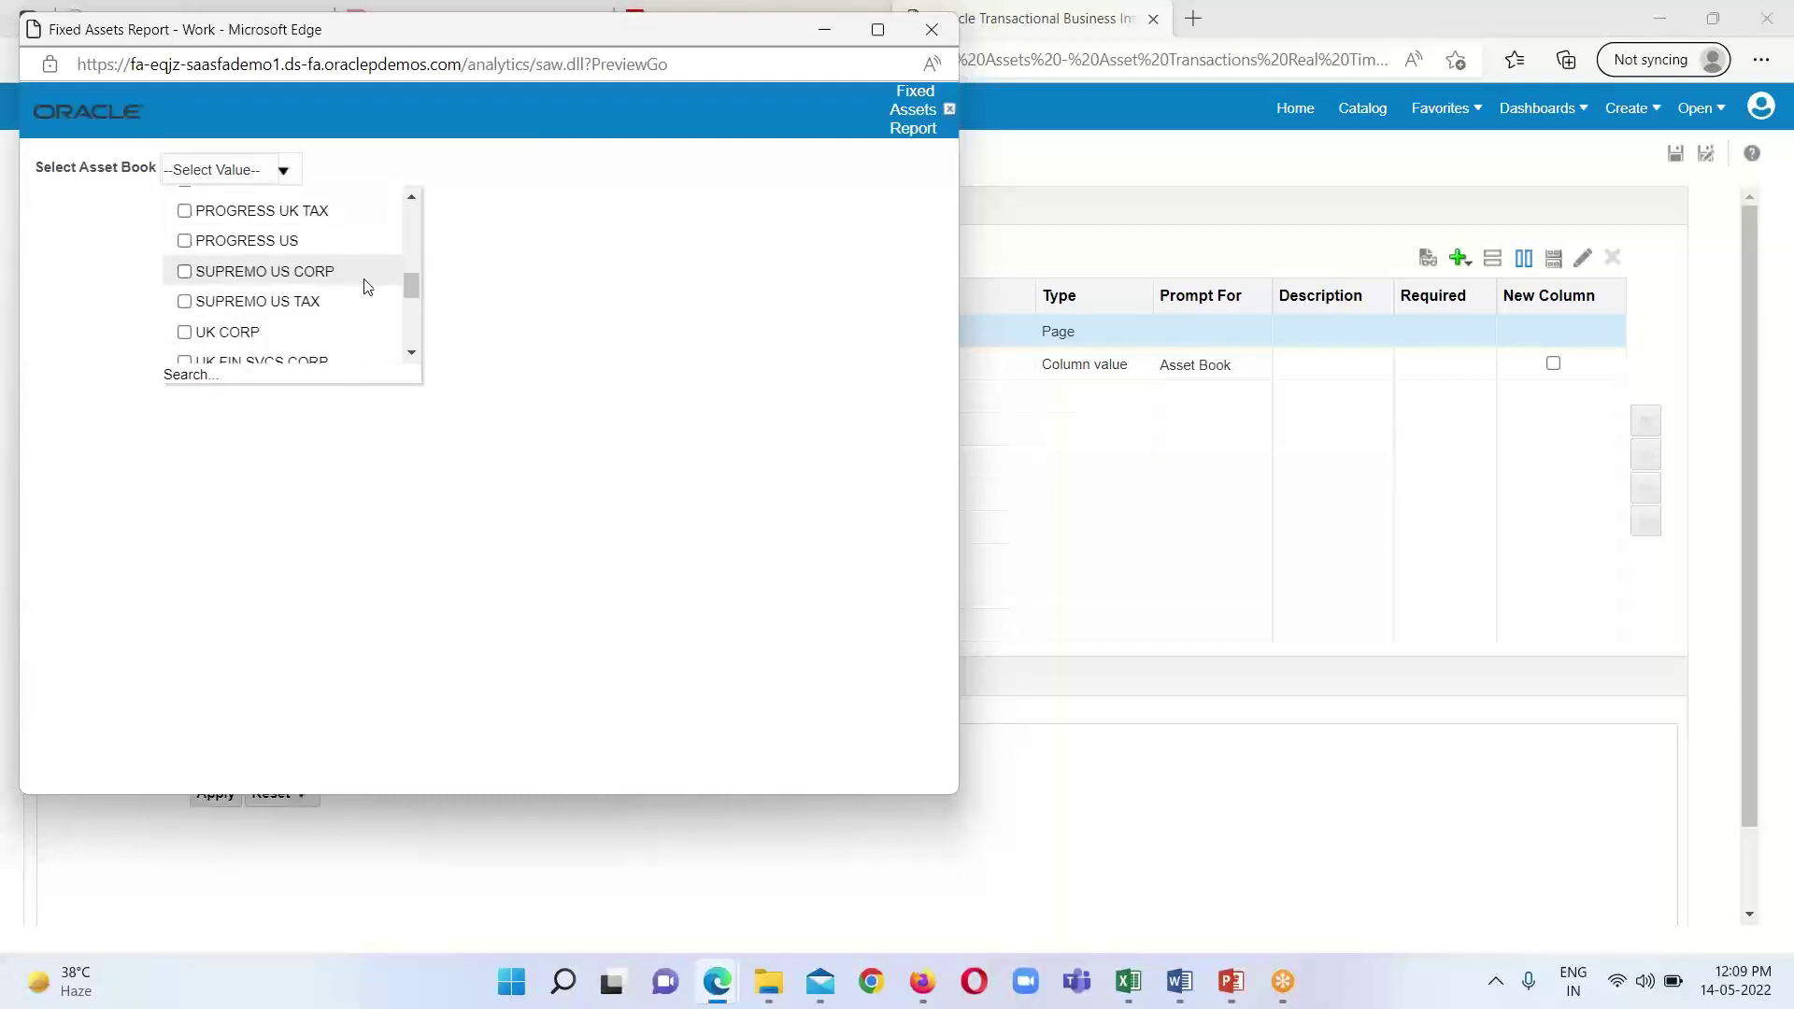
scroll(358, 291, down, 1)
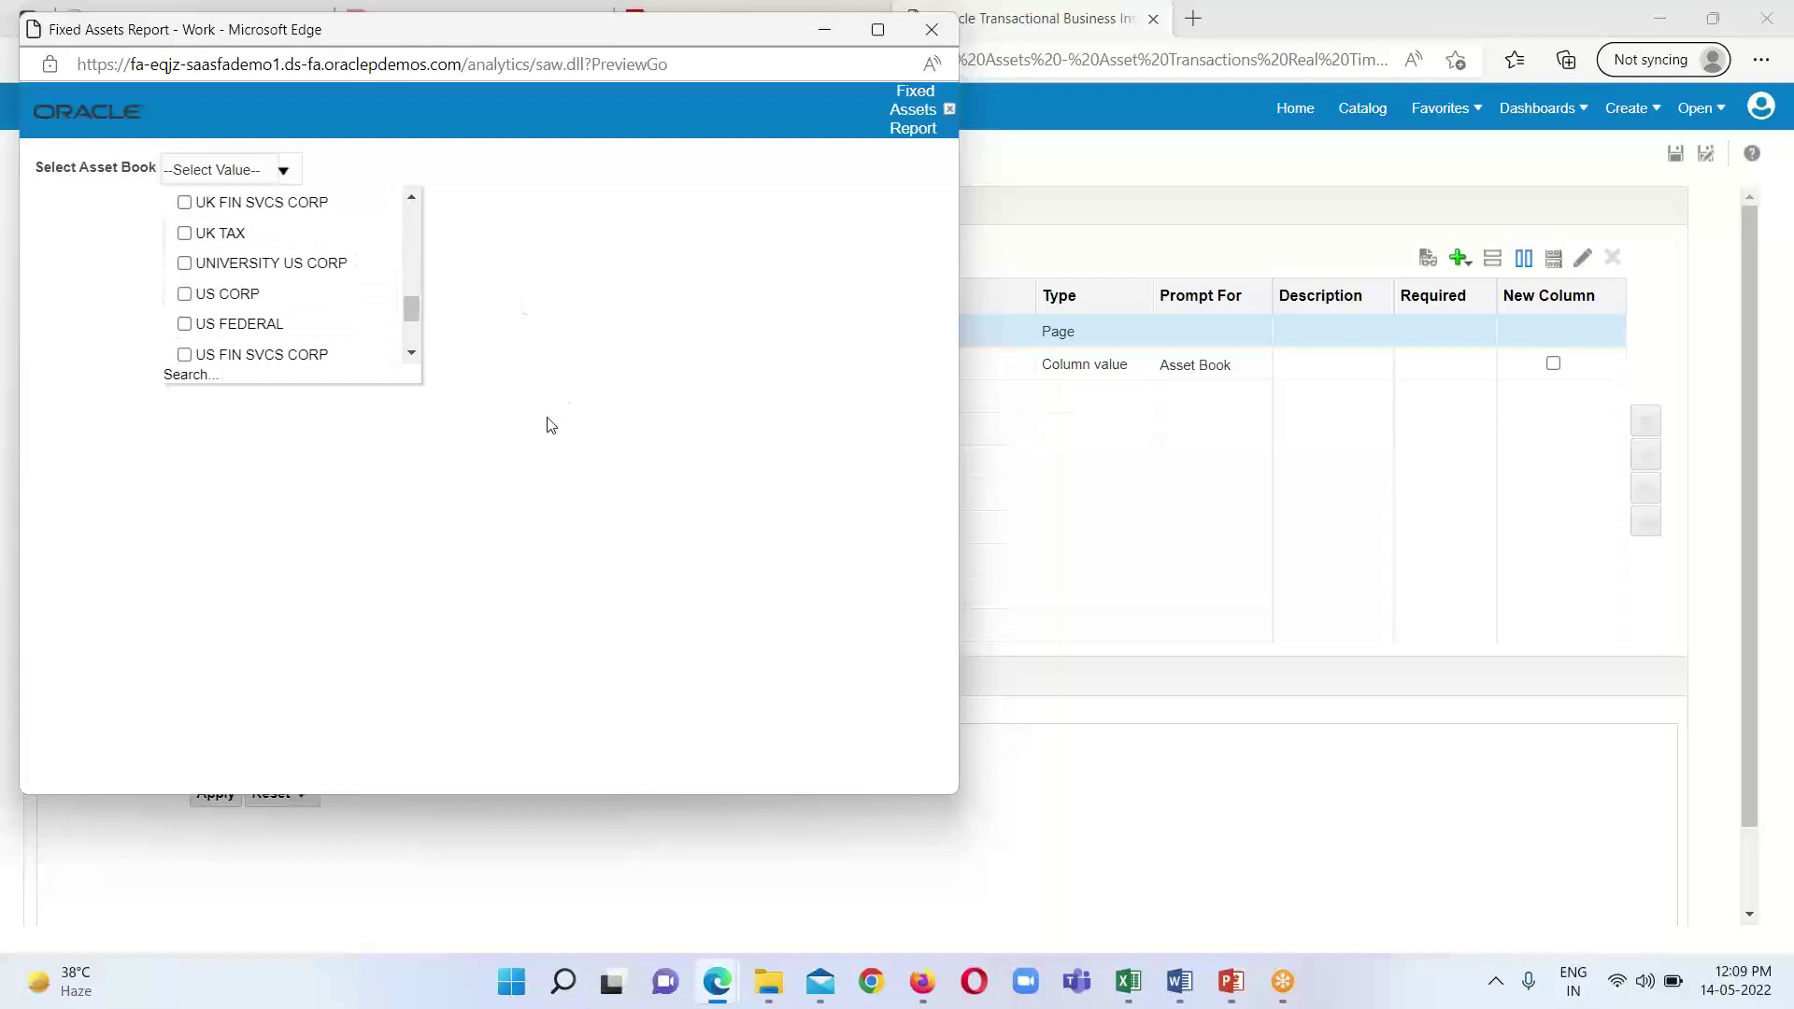
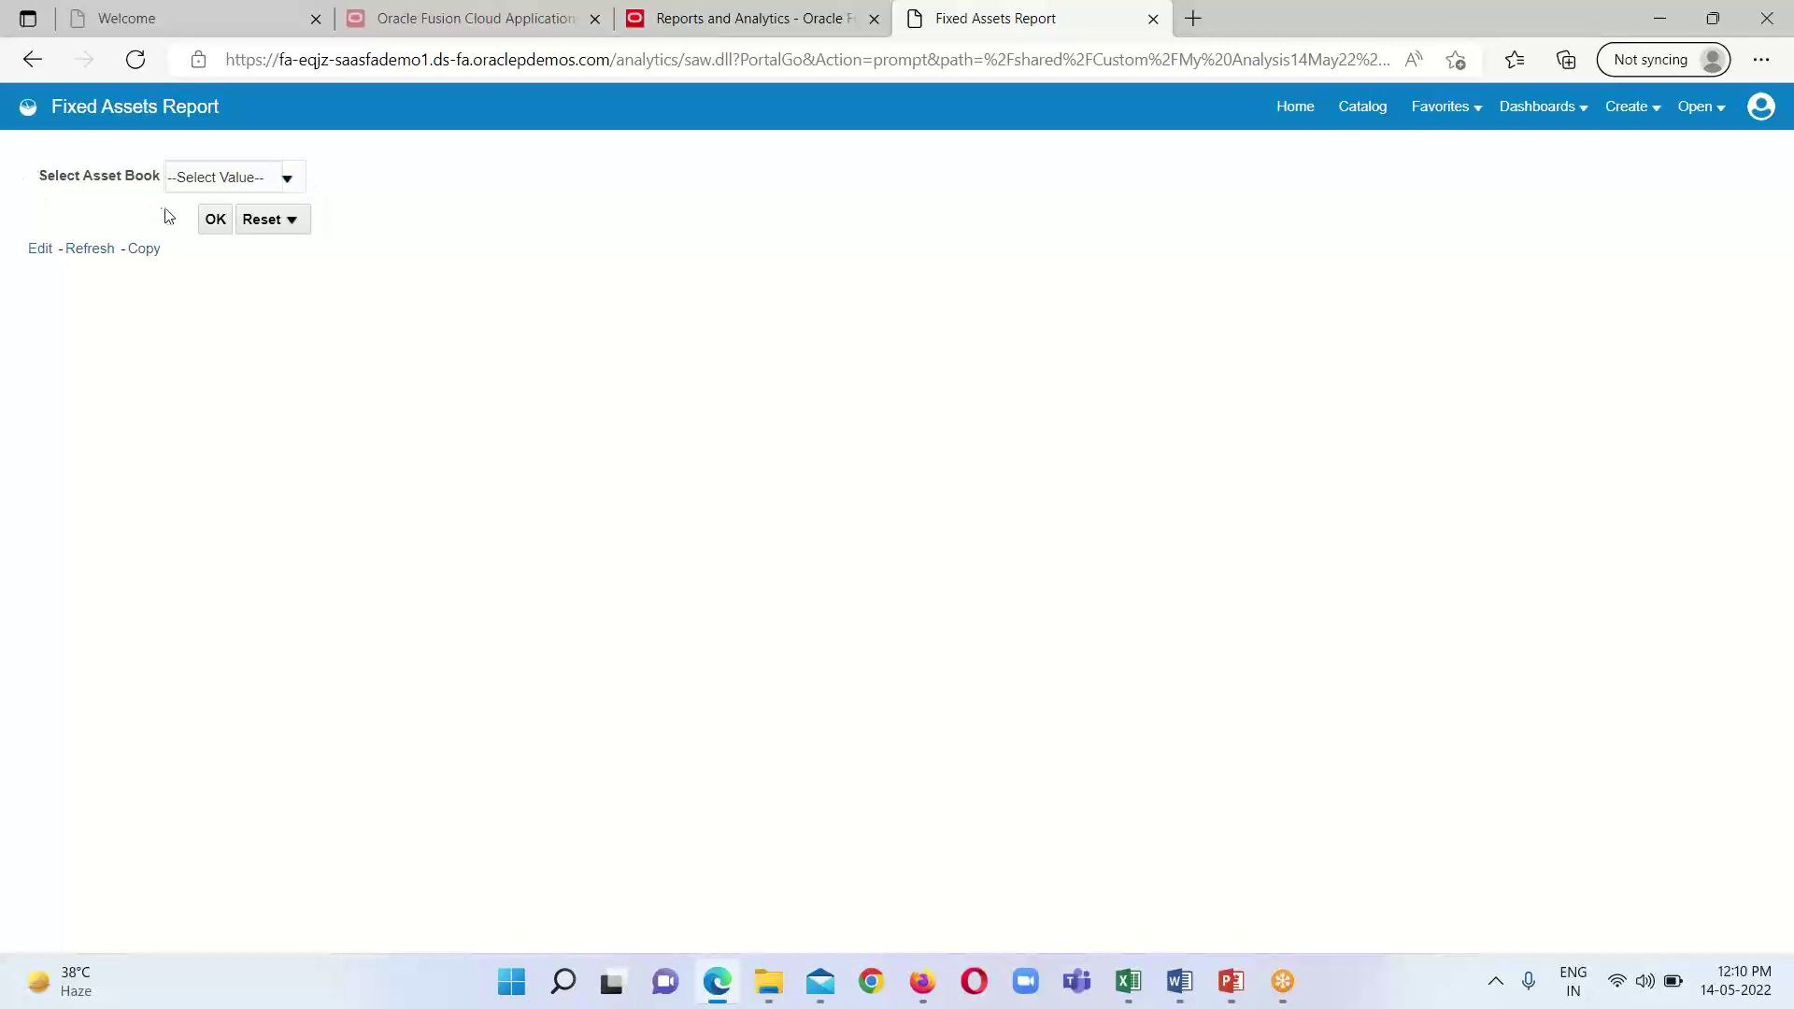
Run the saved Fixed Assets Report for the US CORP asset book and review the rows of the resulting table.
click(289, 181)
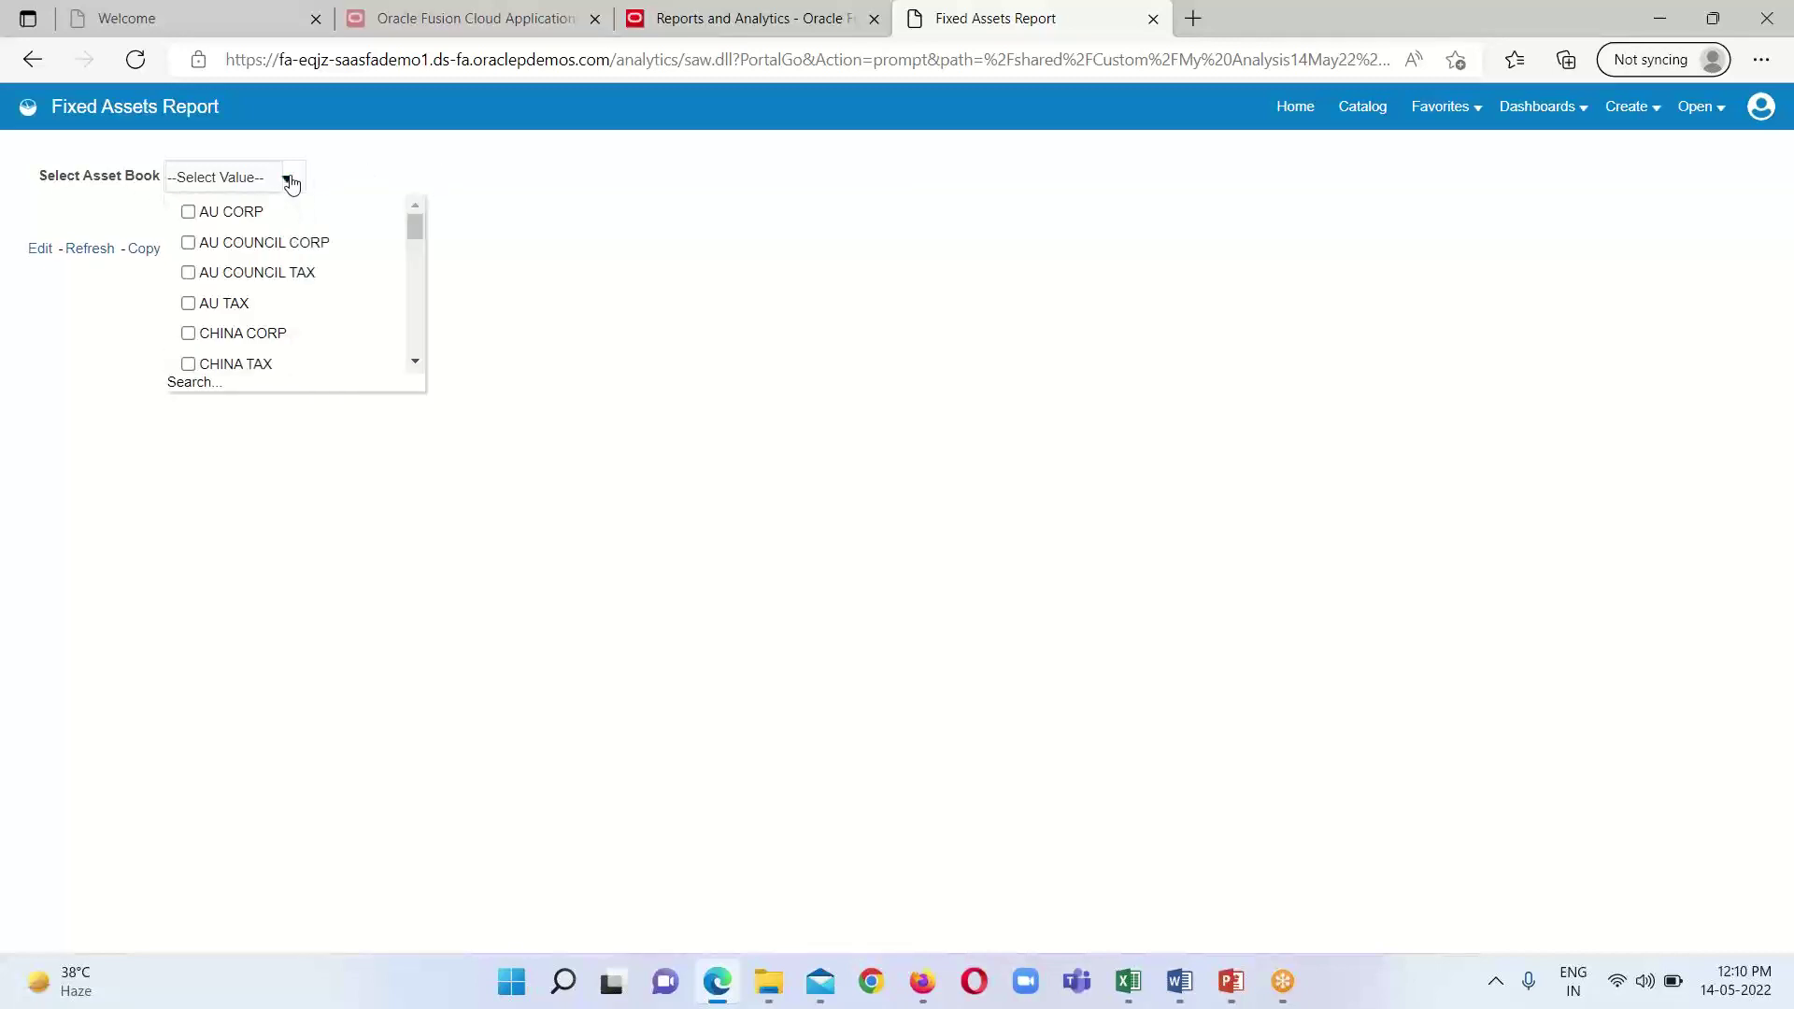
scroll(273, 248, down, 3)
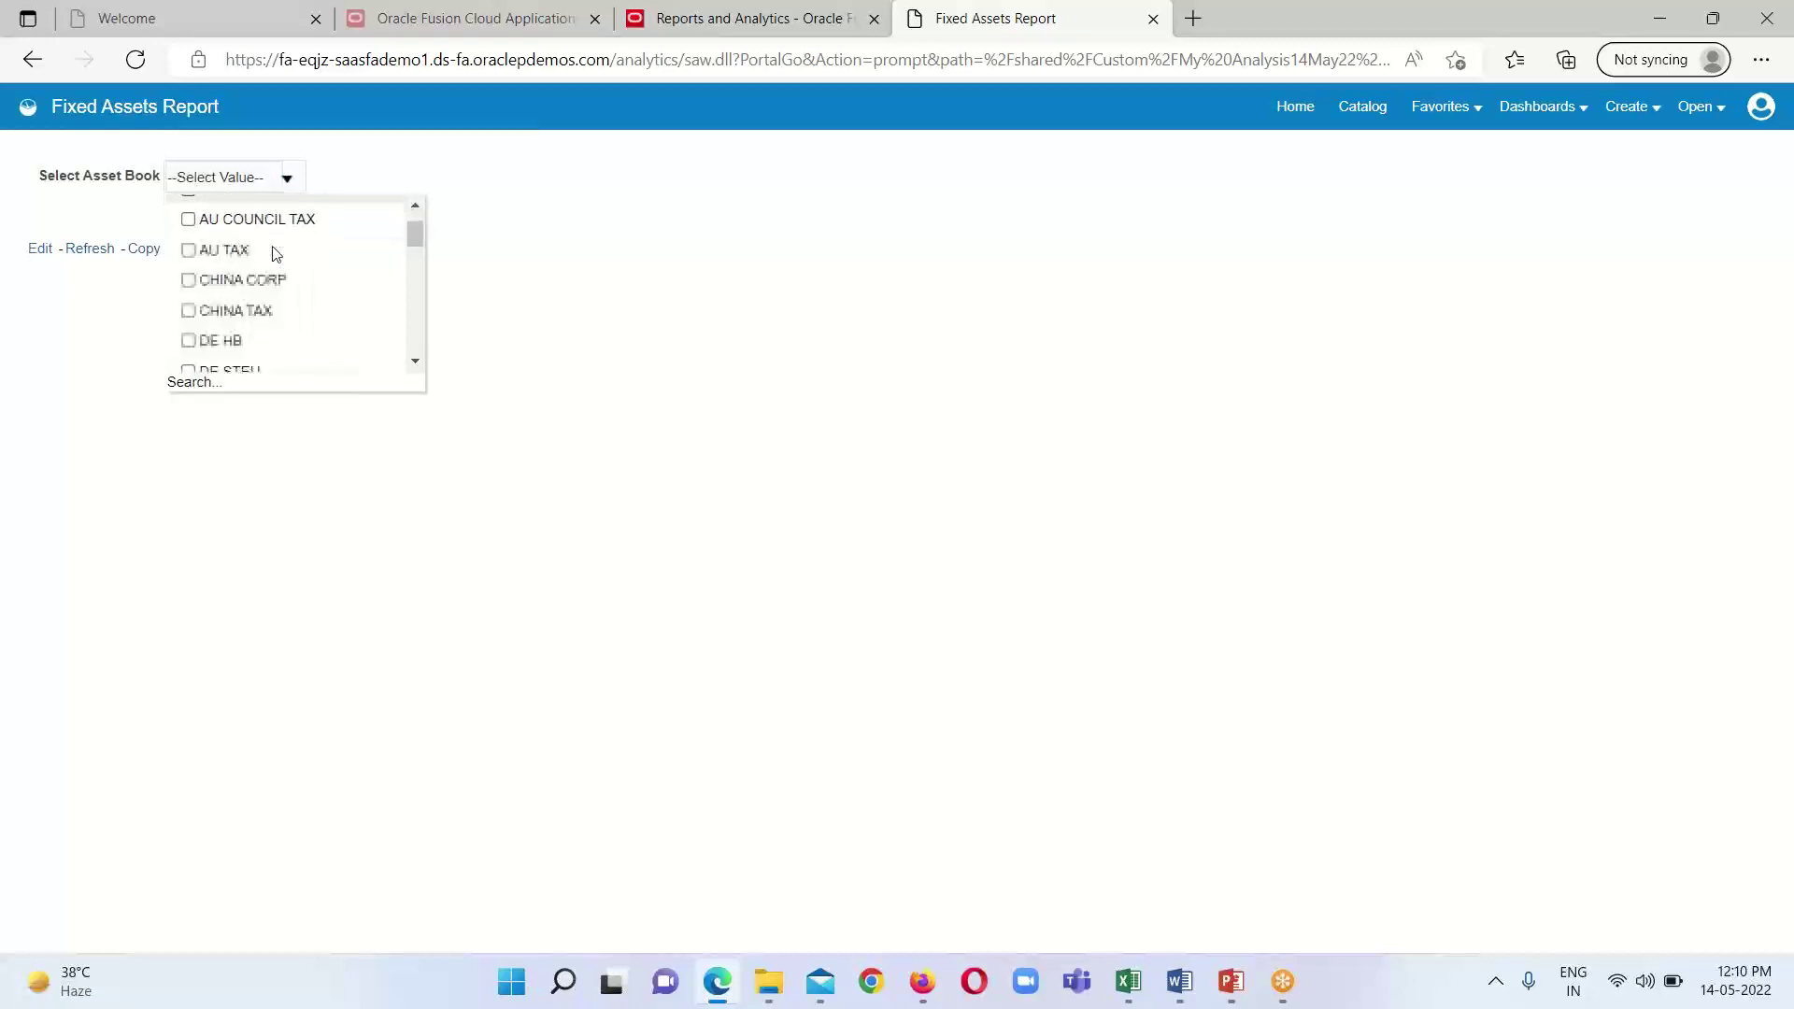
scroll(273, 252, down, 8)
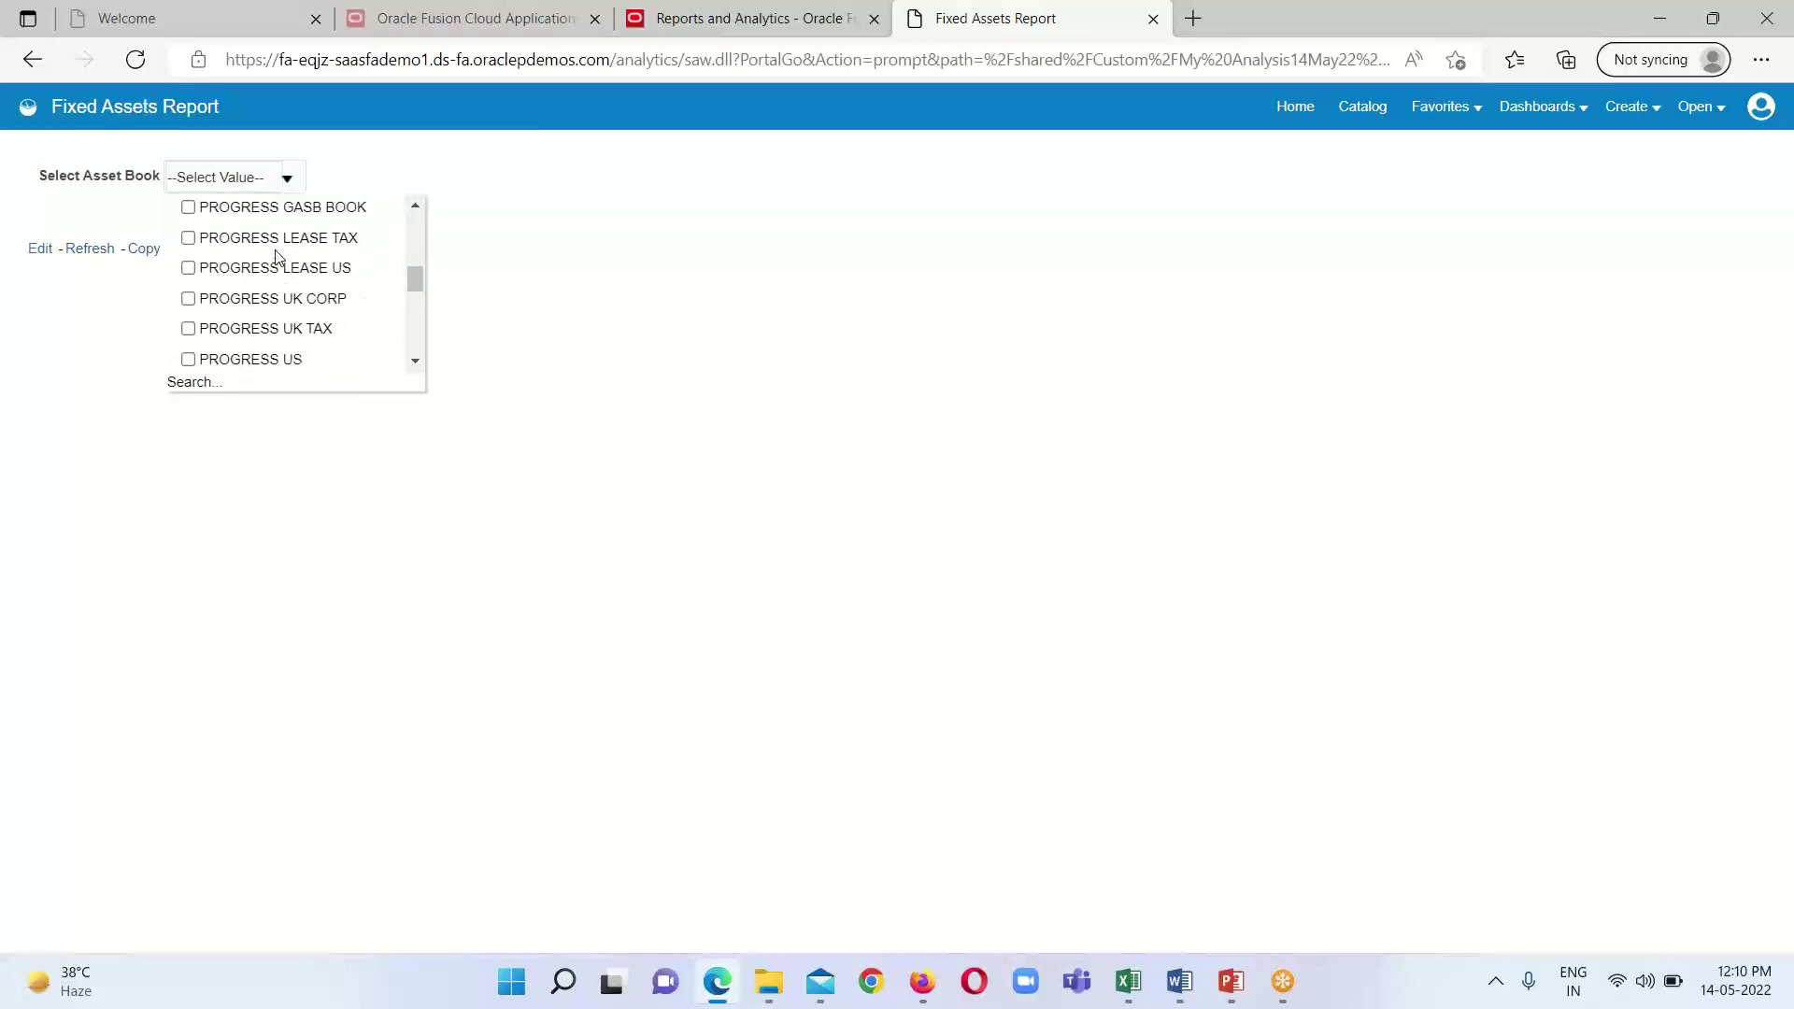
scroll(348, 299, down, 3)
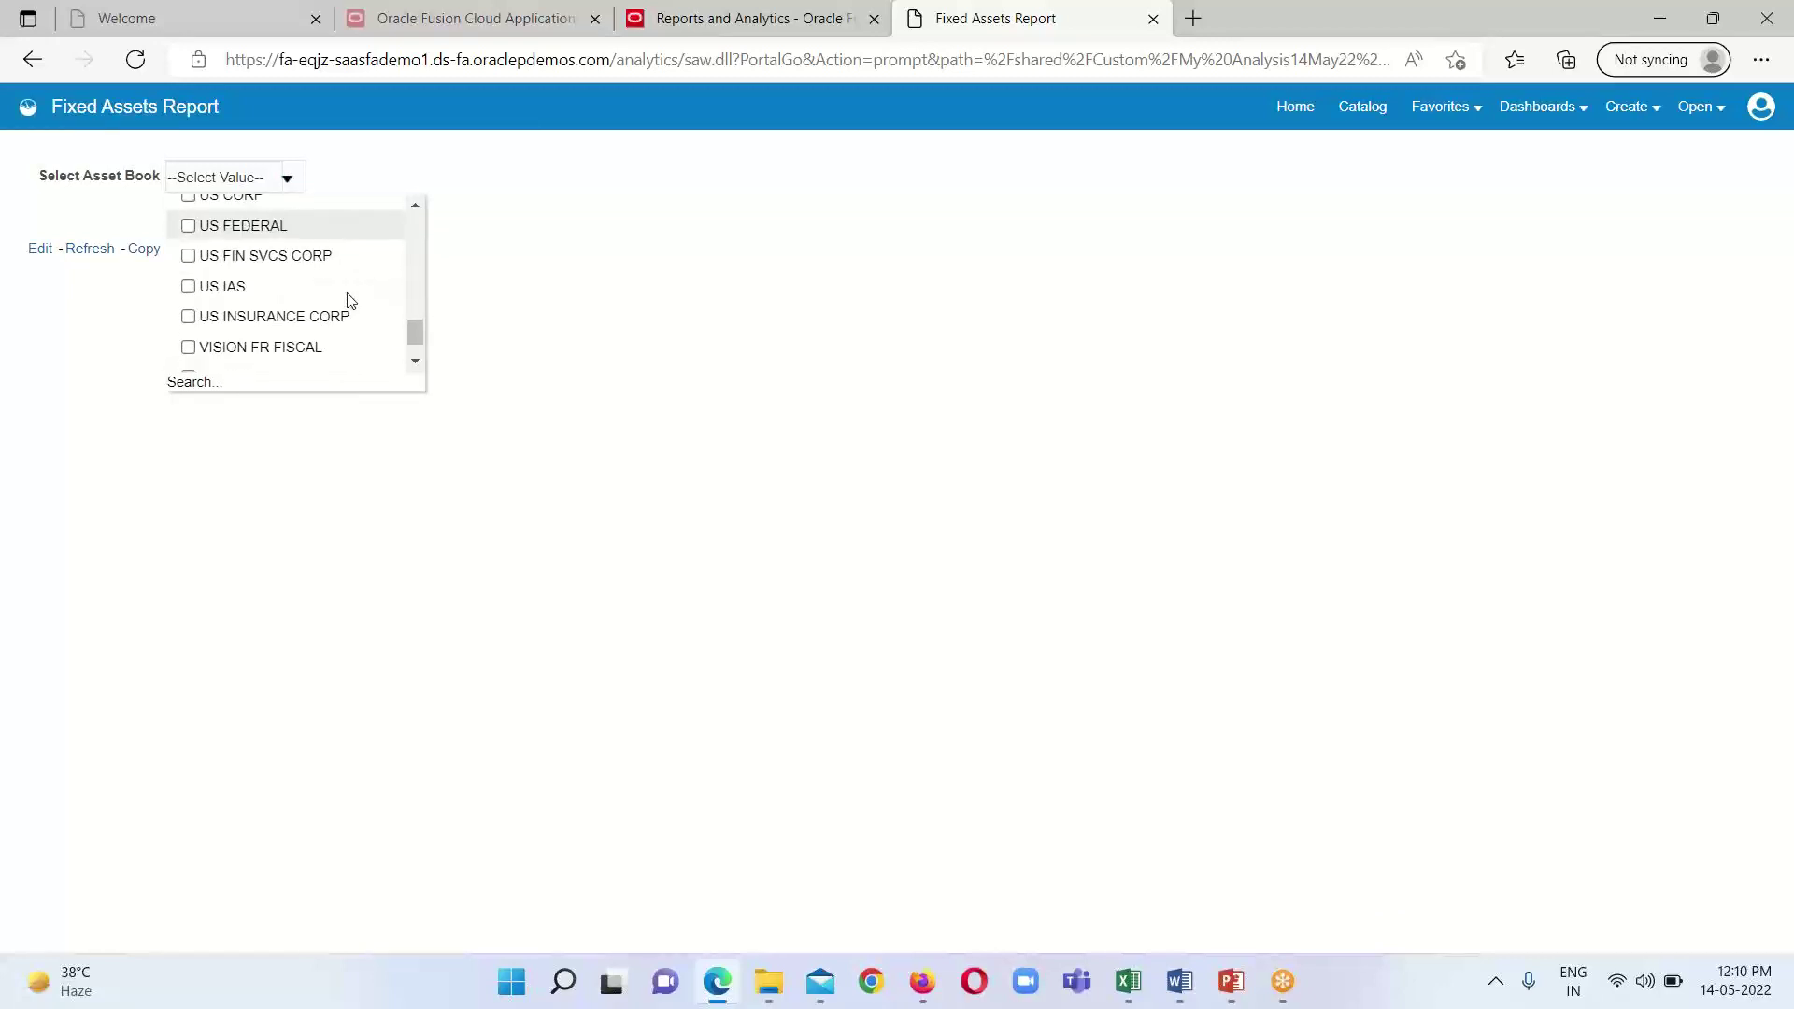
scroll(347, 299, up, 2)
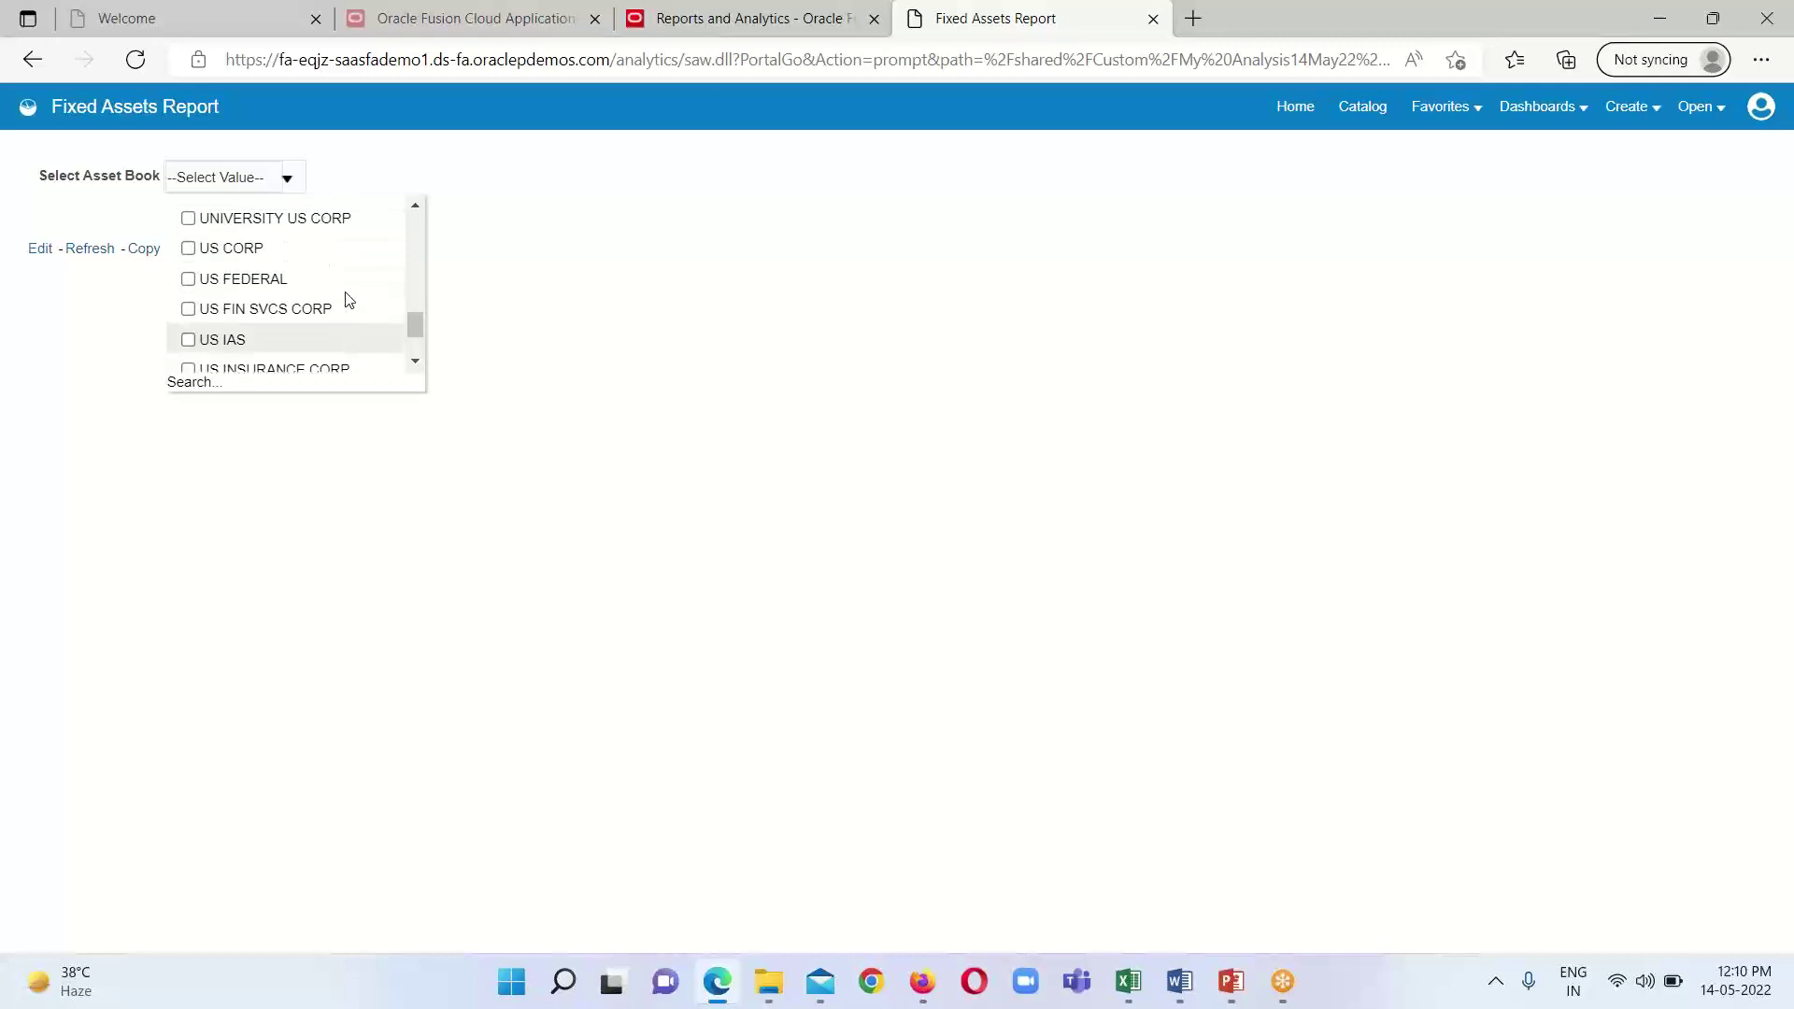
click(189, 248)
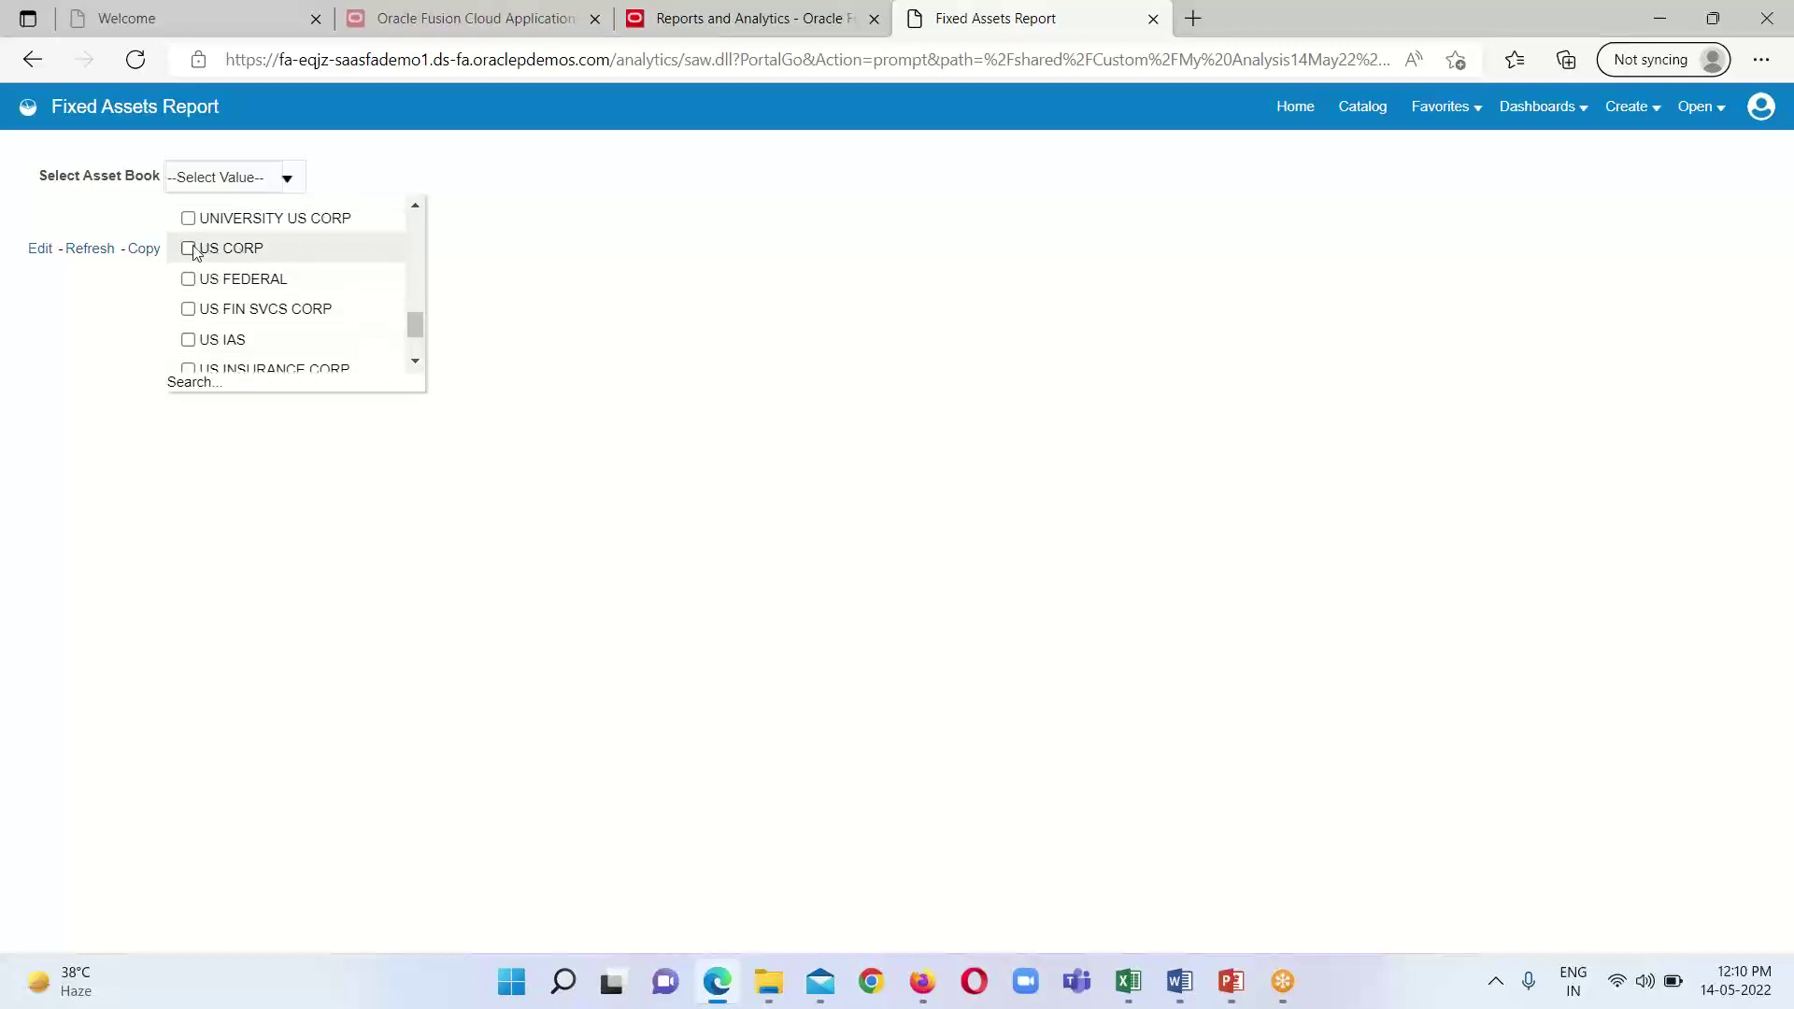
click(94, 383)
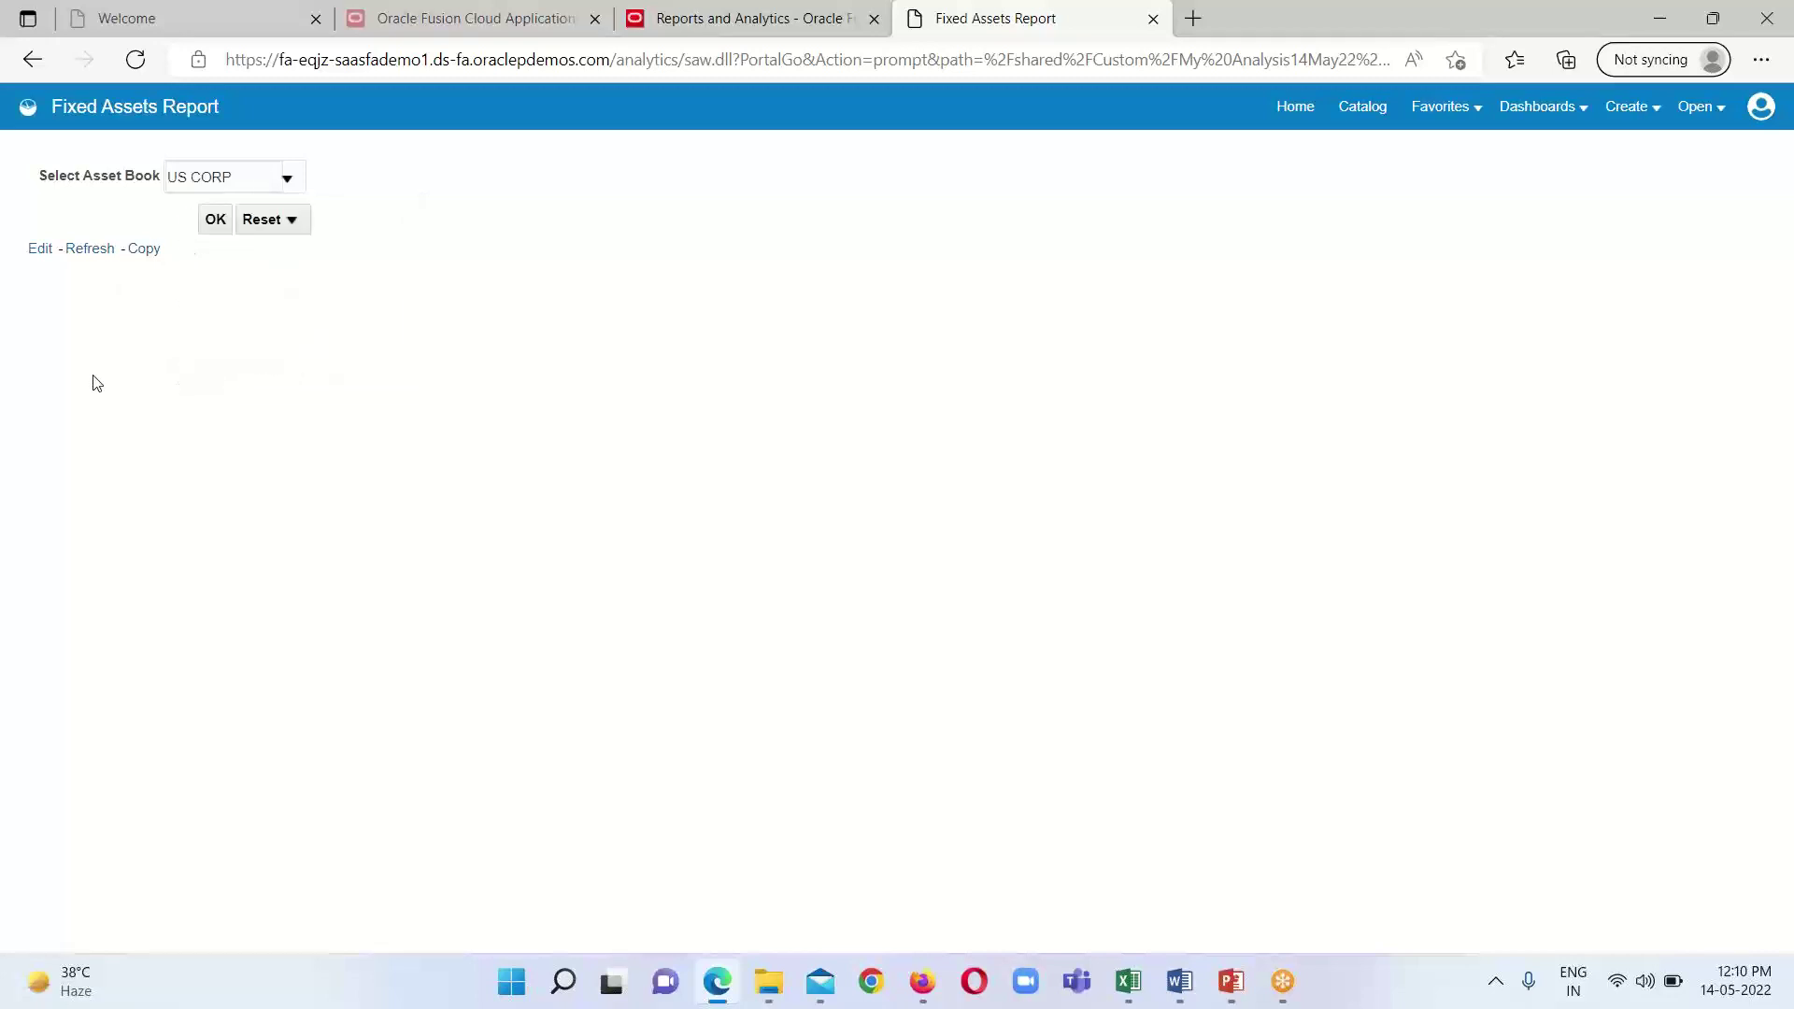
click(215, 220)
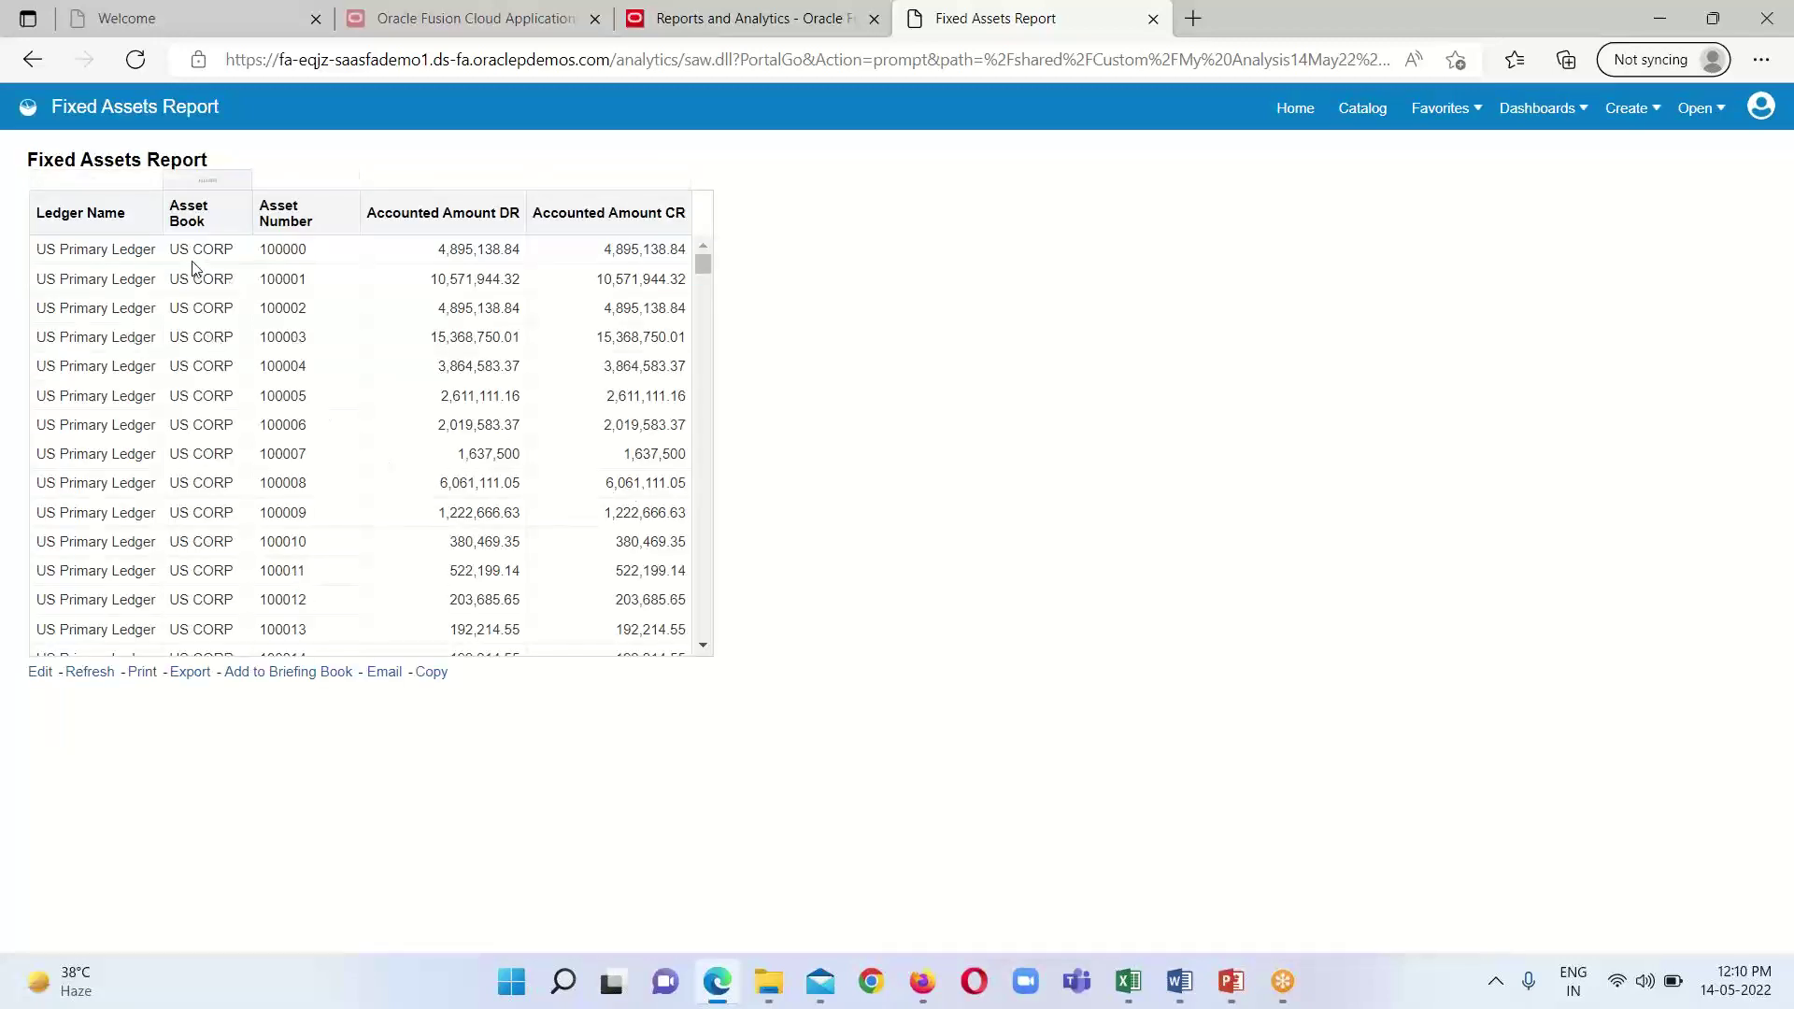
scroll(353, 561, down, 6)
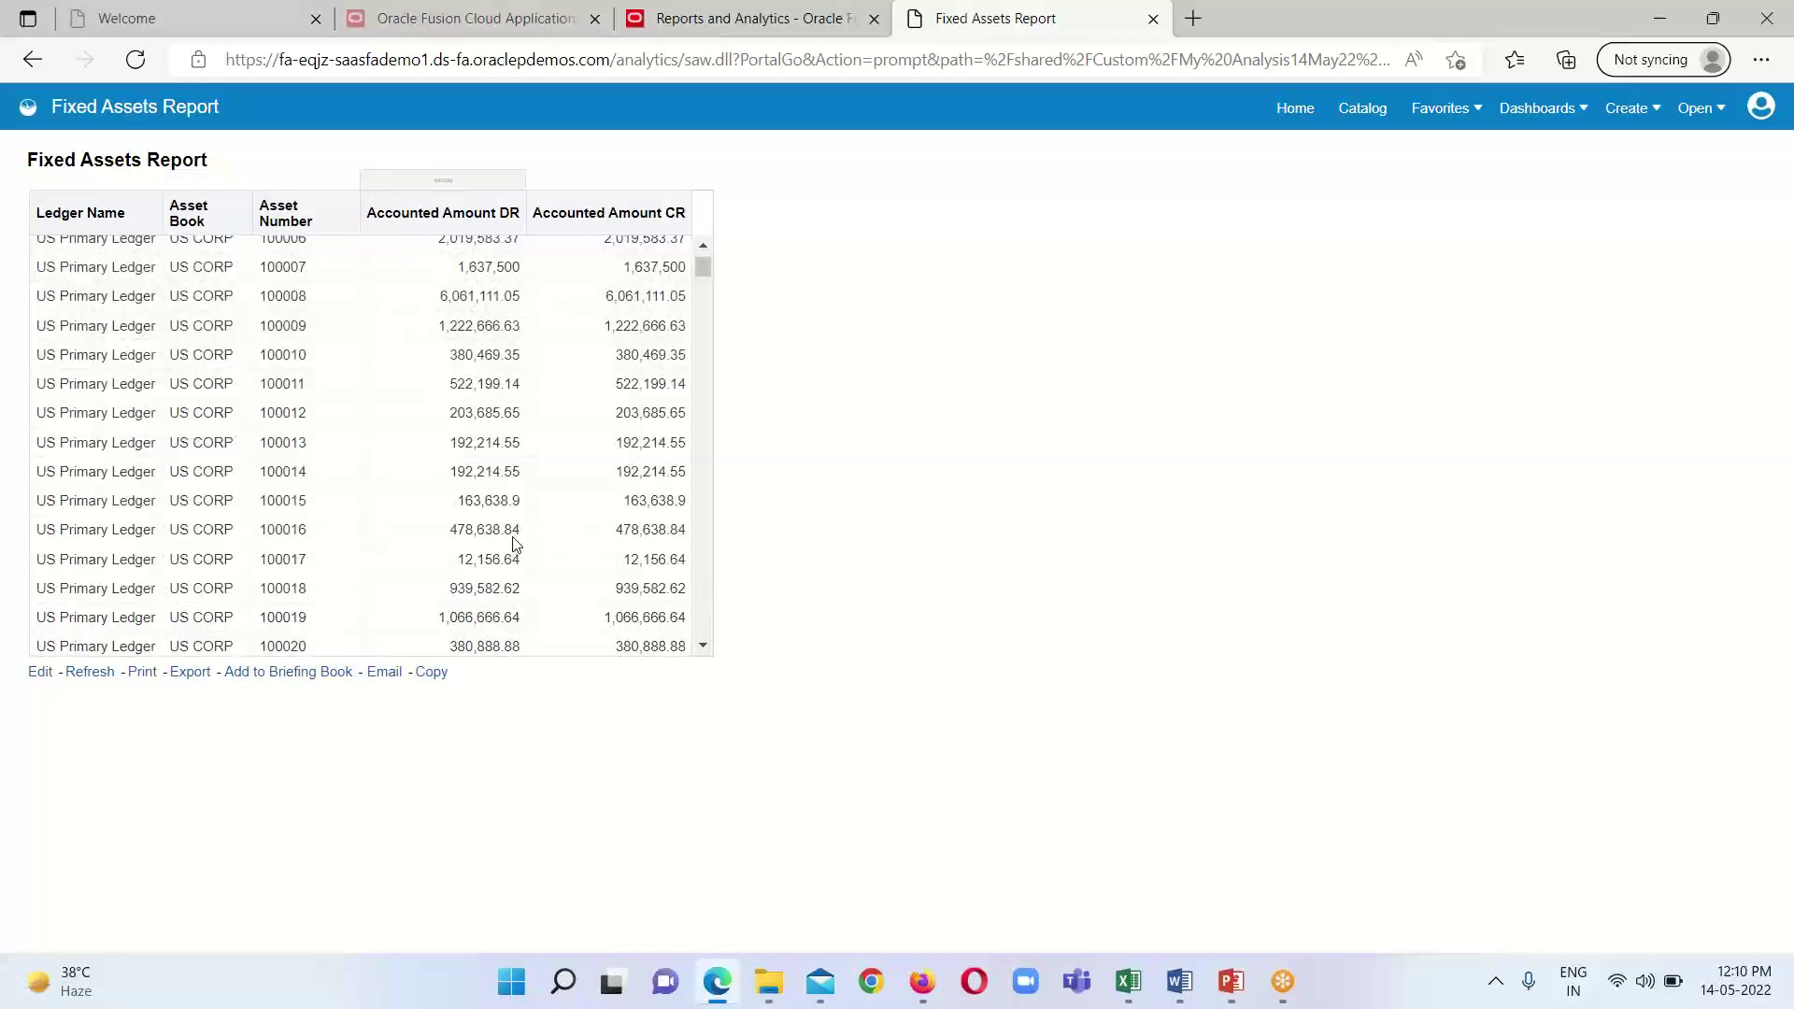
scroll(452, 589, up, 6)
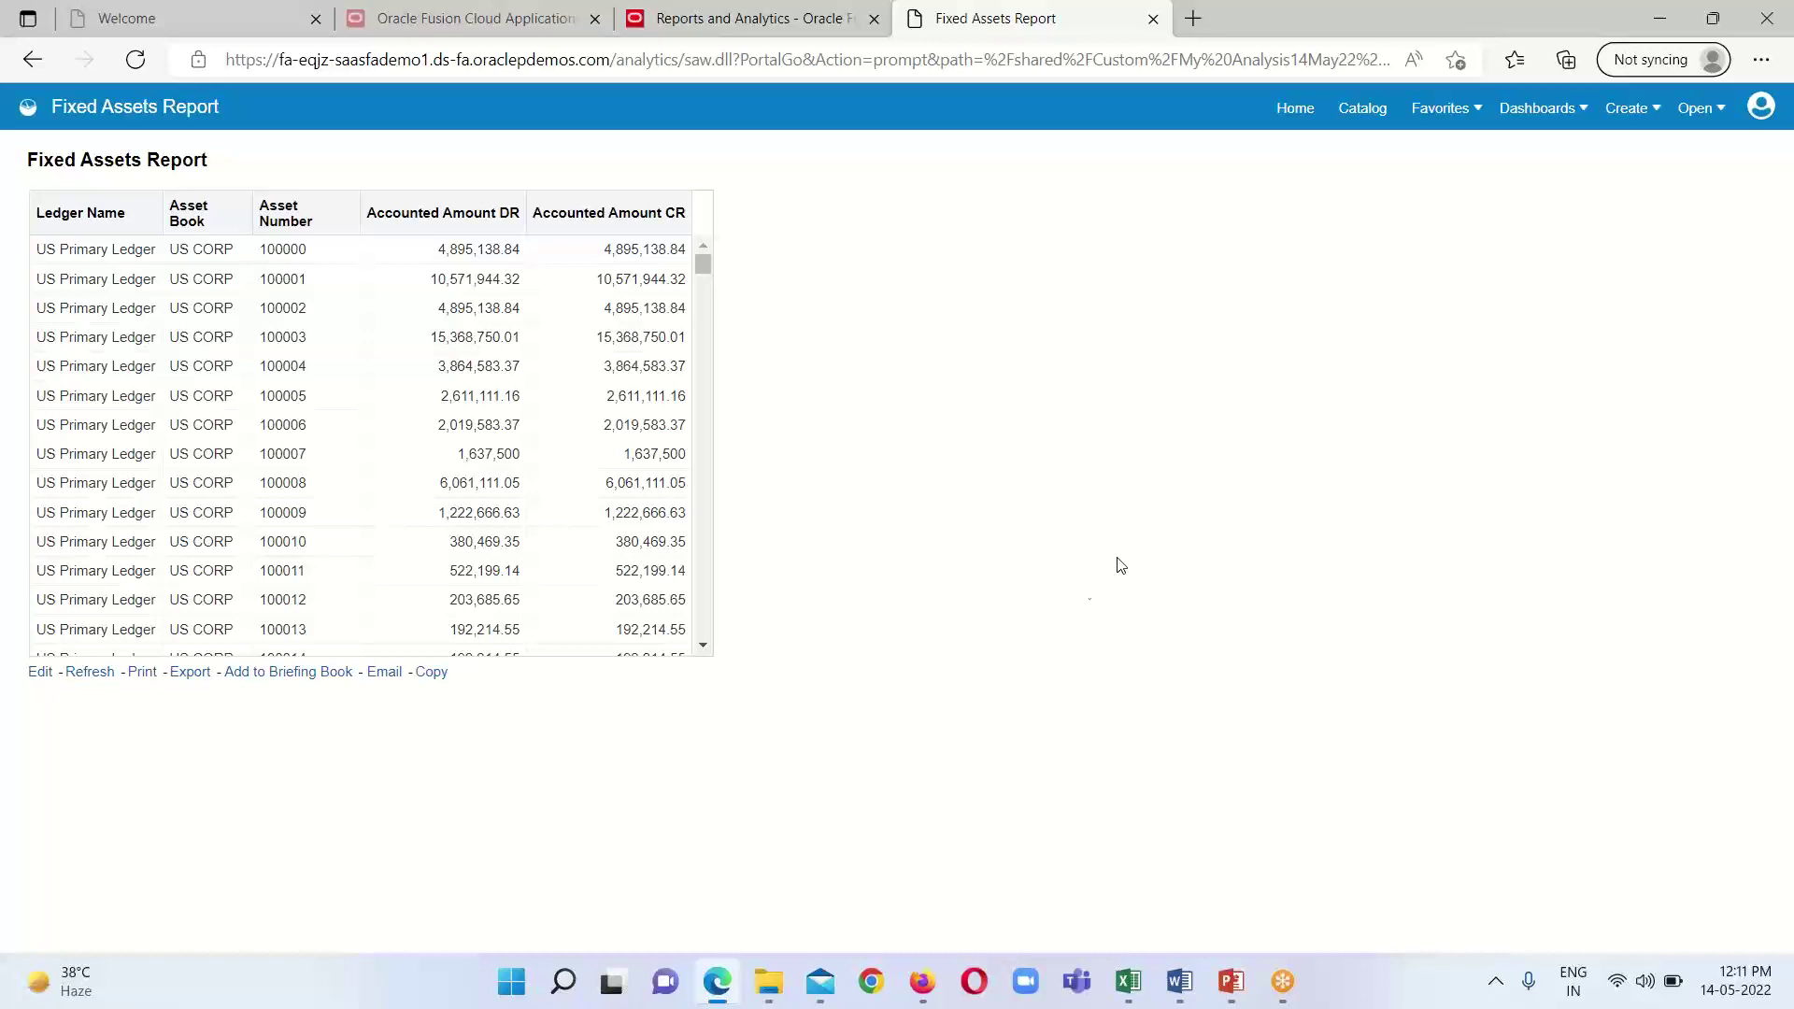
Switch to the open PowerPoint presentation on Oracle Cloud ERP - OTBI Parameter Based Report.
mouse_move(1232, 981)
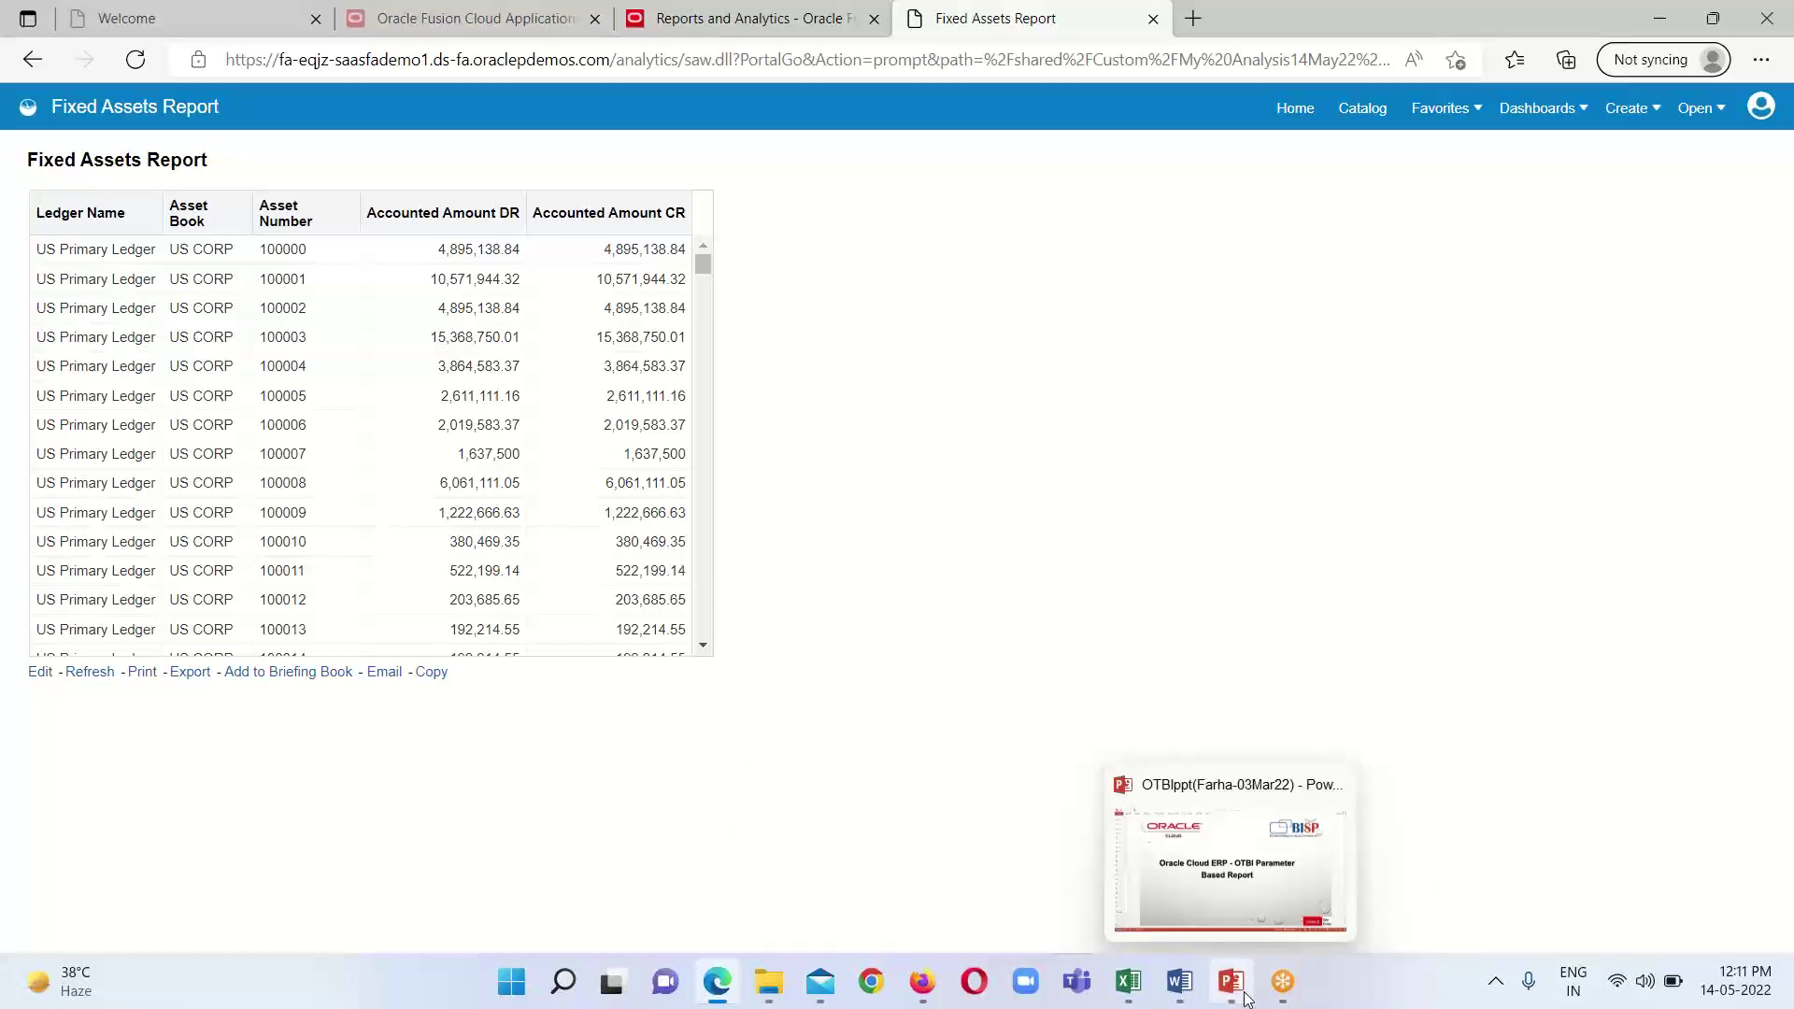
click(1191, 923)
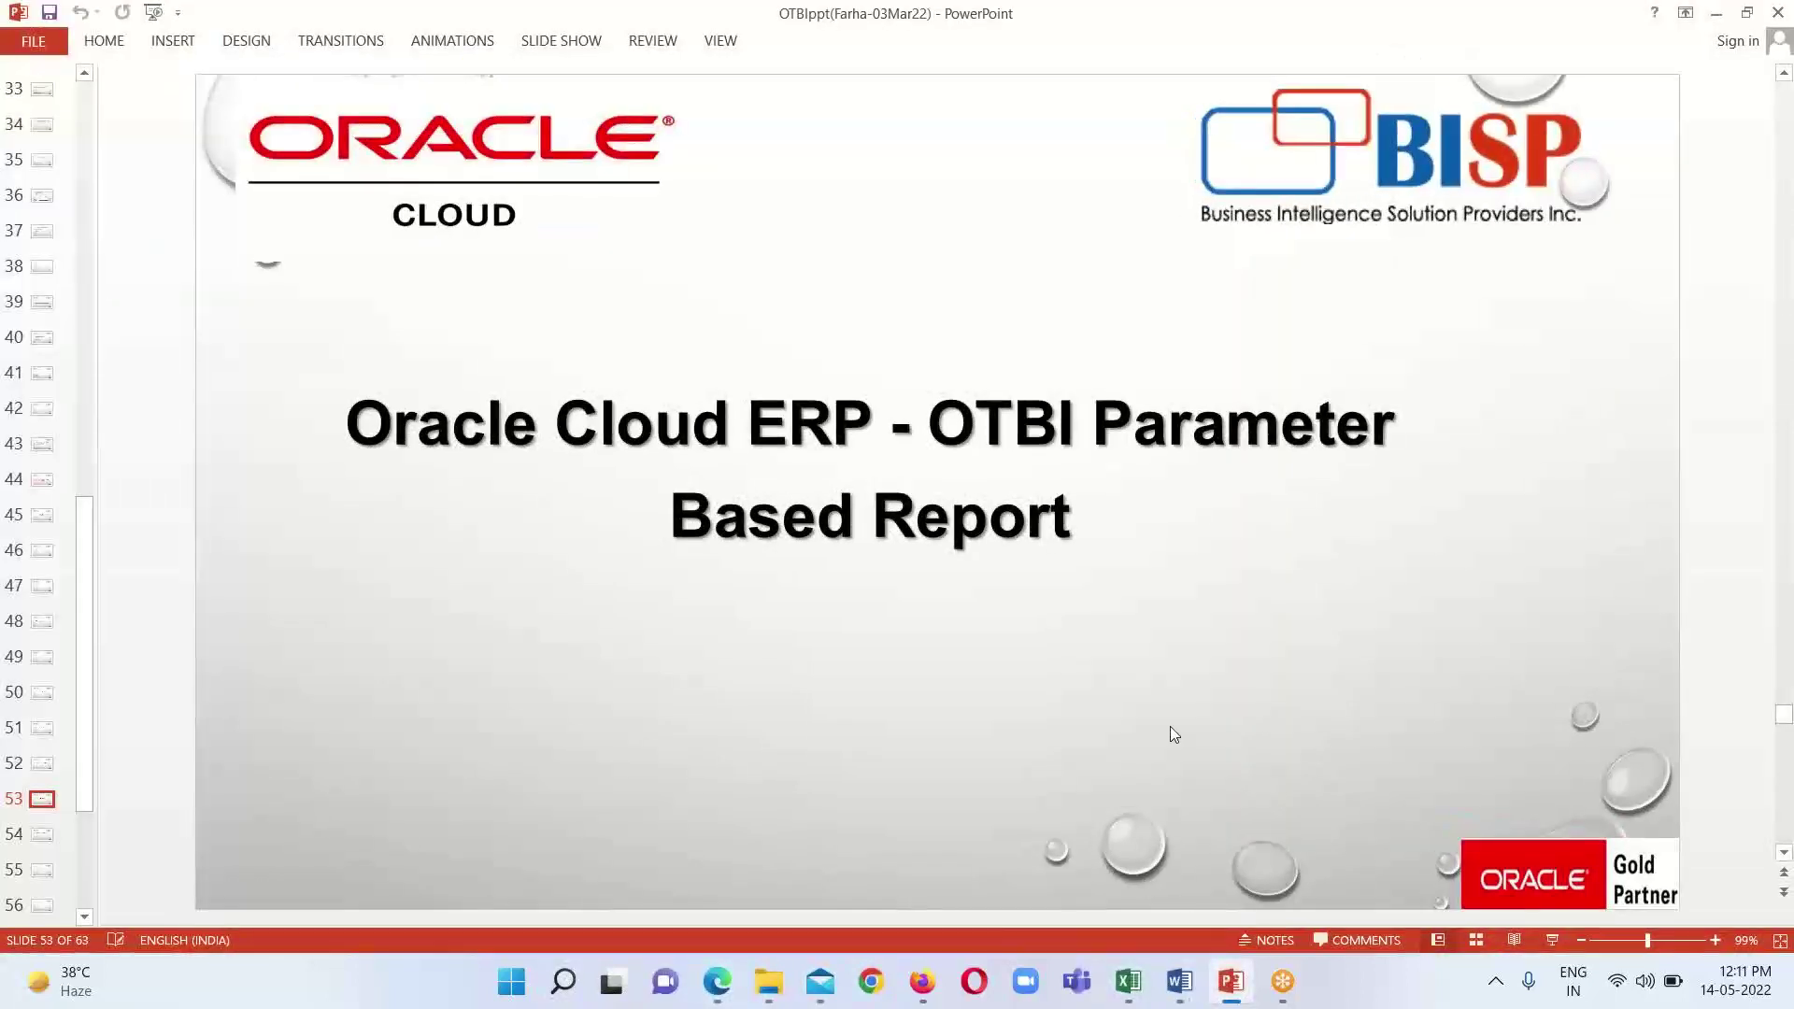